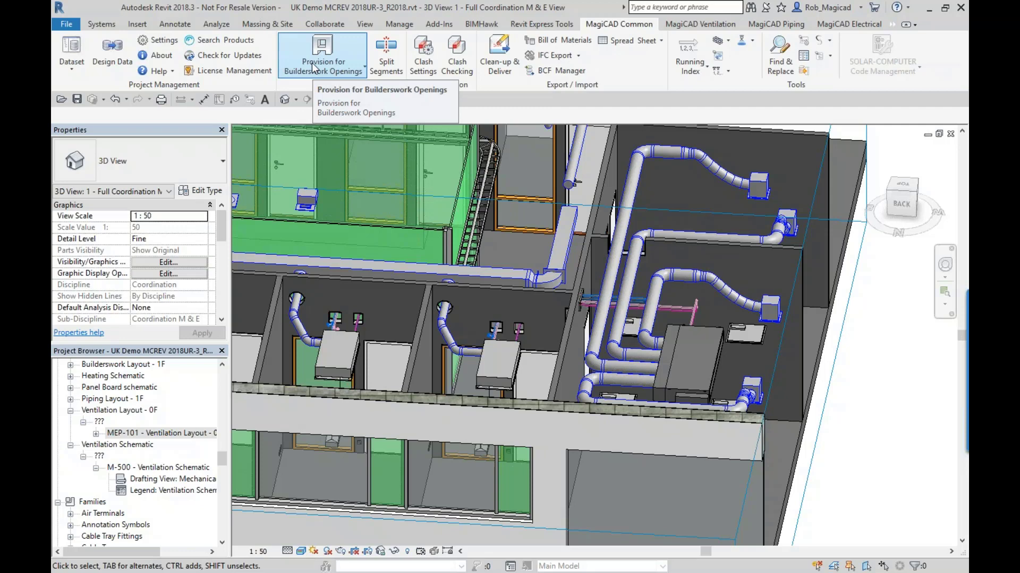
- Review the dataset's builderswork opening offsets, limits and owner options without changing them
{"action": "left_click", "coordinate": [71, 59]}
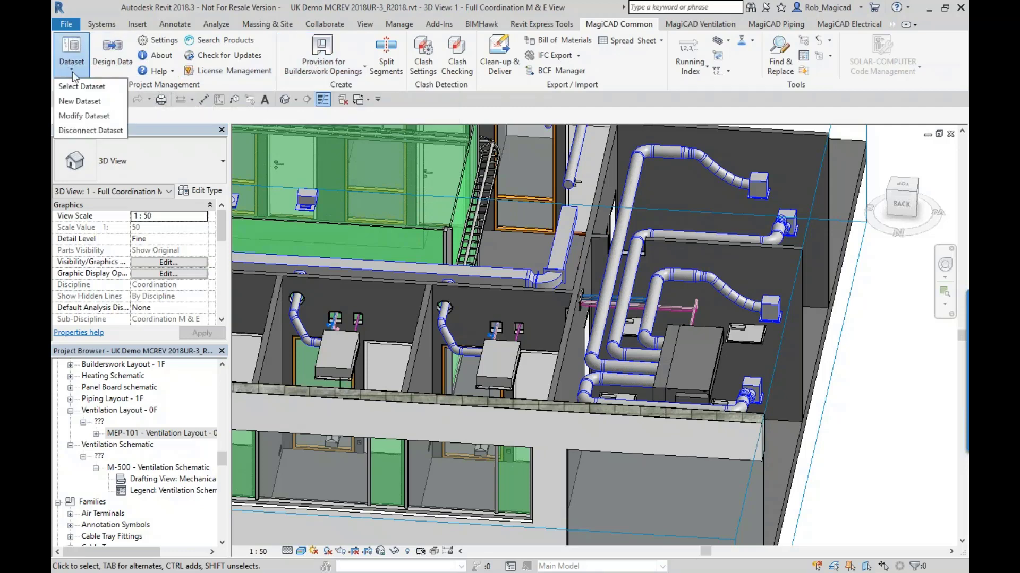
{"action": "left_click", "coordinate": [91, 116]}
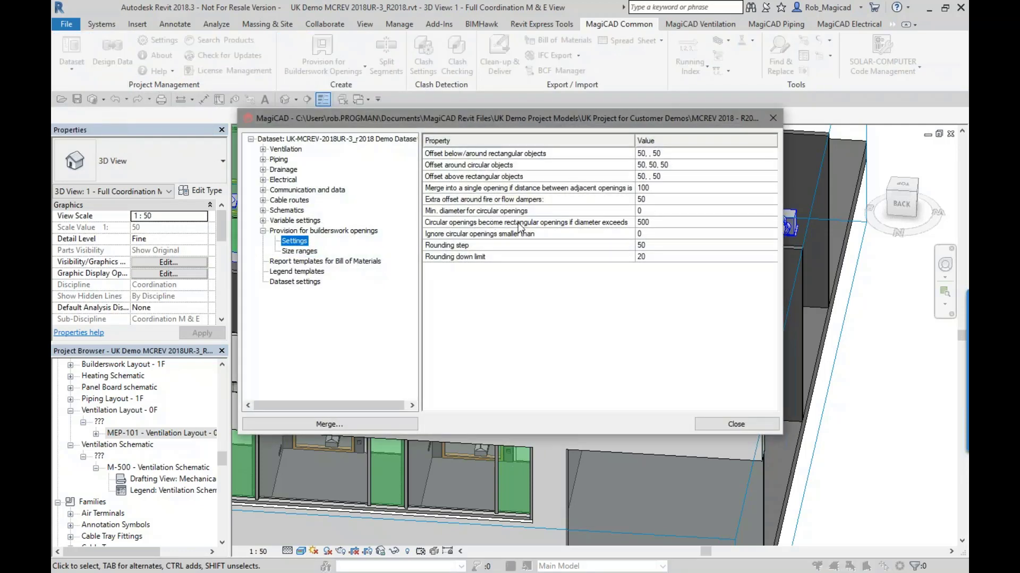
{"action": "double_click", "coordinate": [547, 215]}
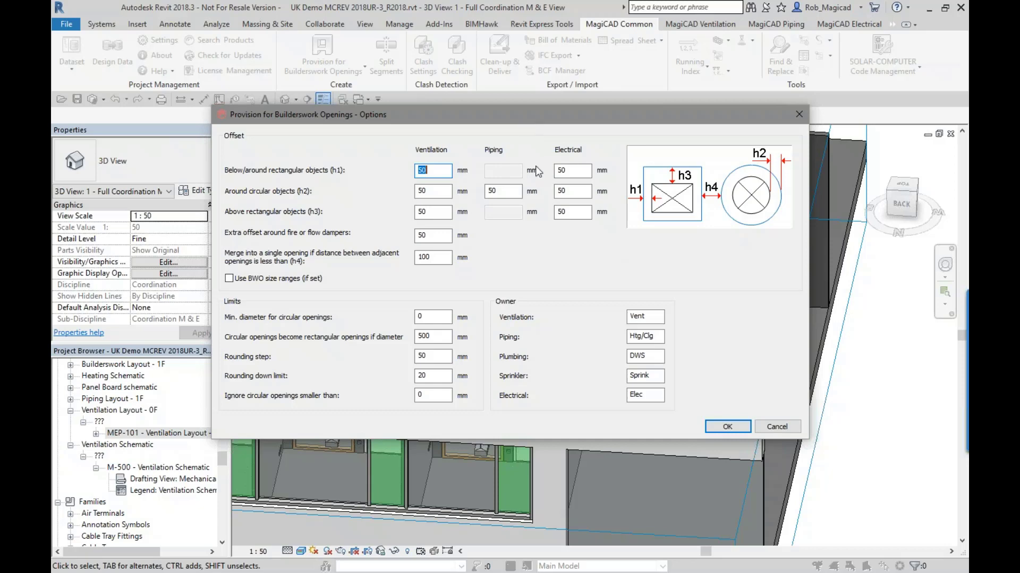
{"action": "left_click", "coordinate": [775, 428]}
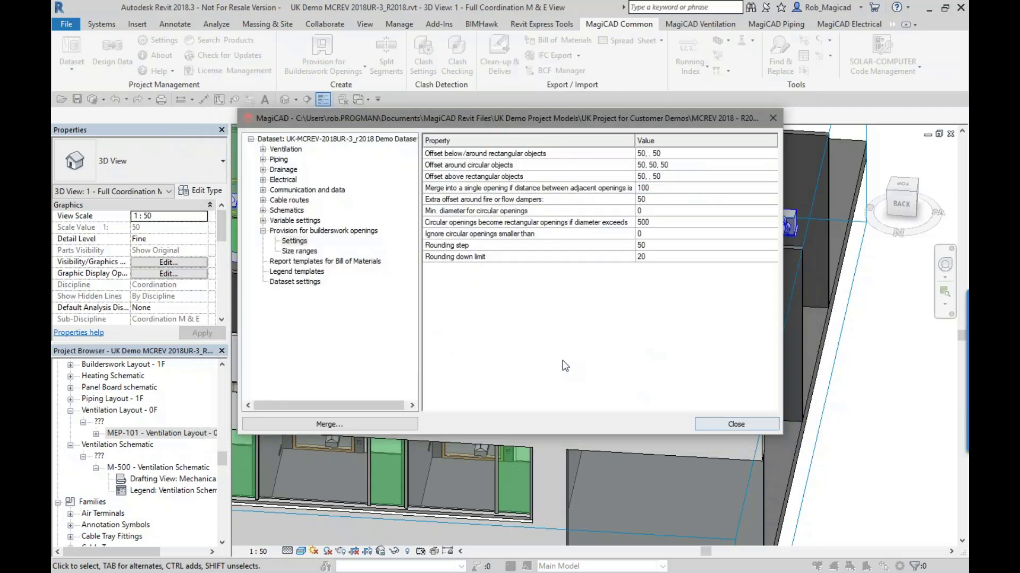
{"action": "left_click", "coordinate": [736, 425]}
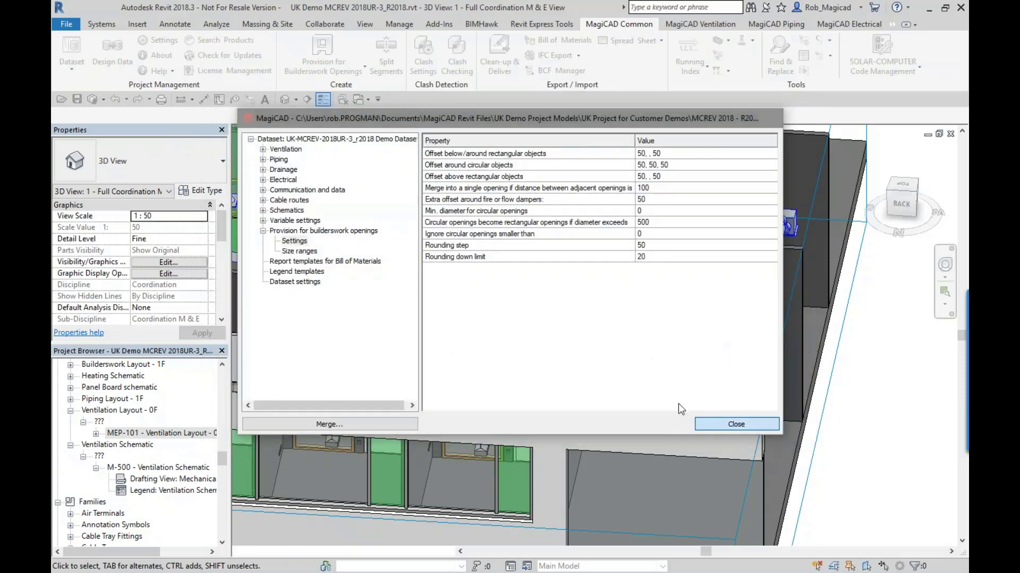
- Check the category filters and generate builderswork opening provisions for the current view's MEP elements against all current or linked structural models
{"action": "left_click", "coordinate": [319, 69]}
{"action": "left_click", "coordinate": [318, 118]}
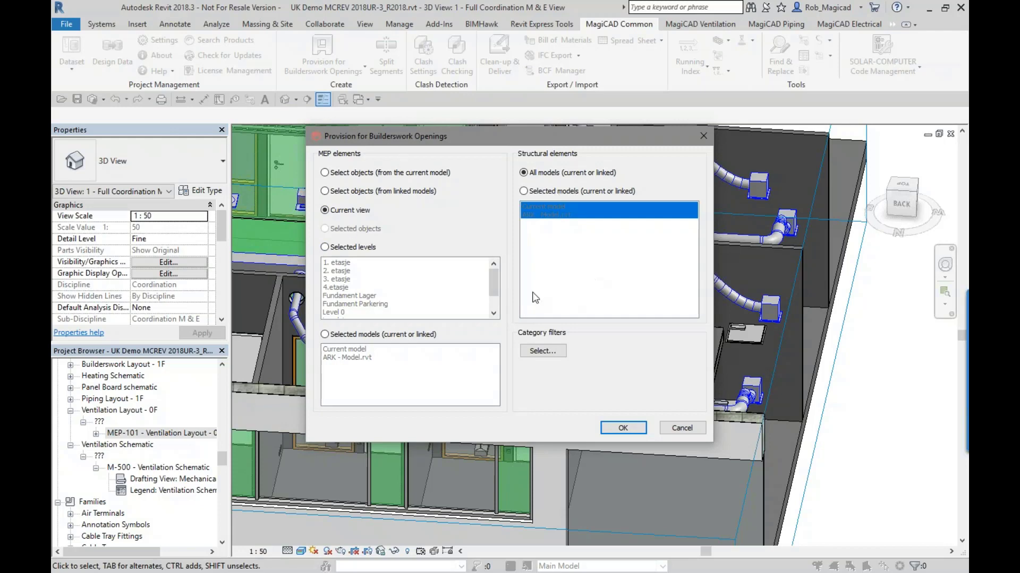
{"action": "left_click", "coordinate": [541, 351]}
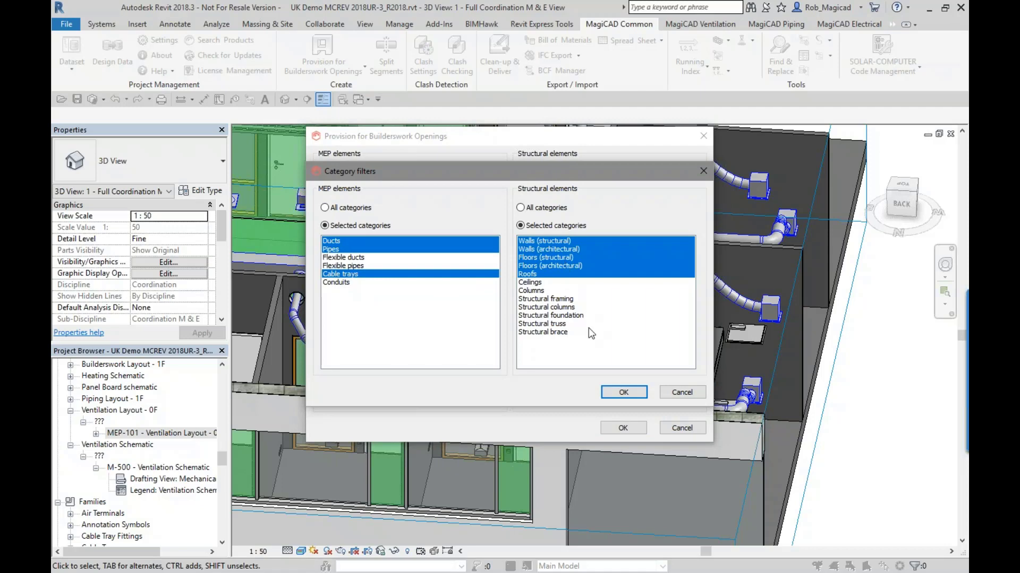
{"action": "left_click", "coordinate": [681, 392]}
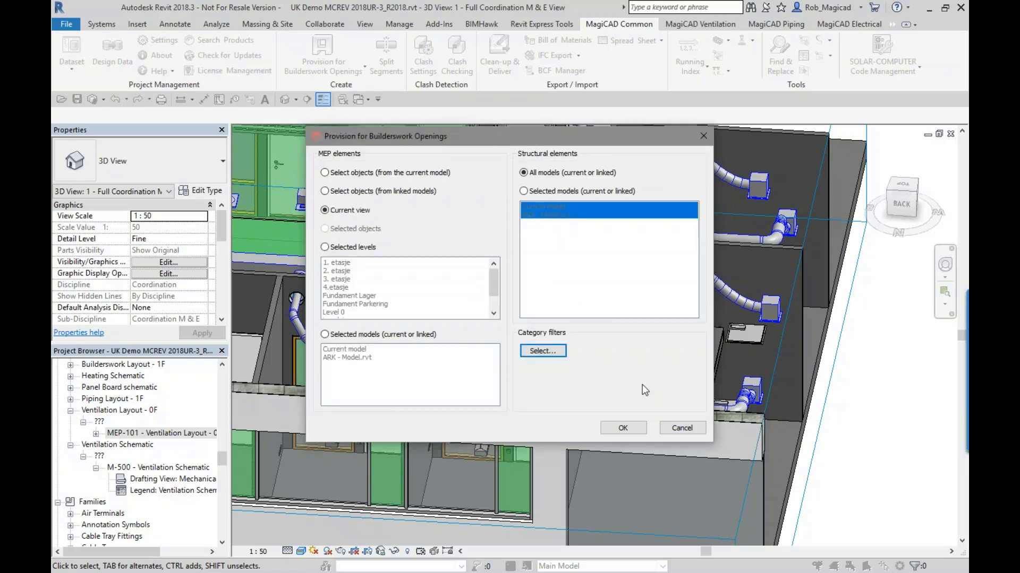
{"action": "left_click", "coordinate": [623, 427]}
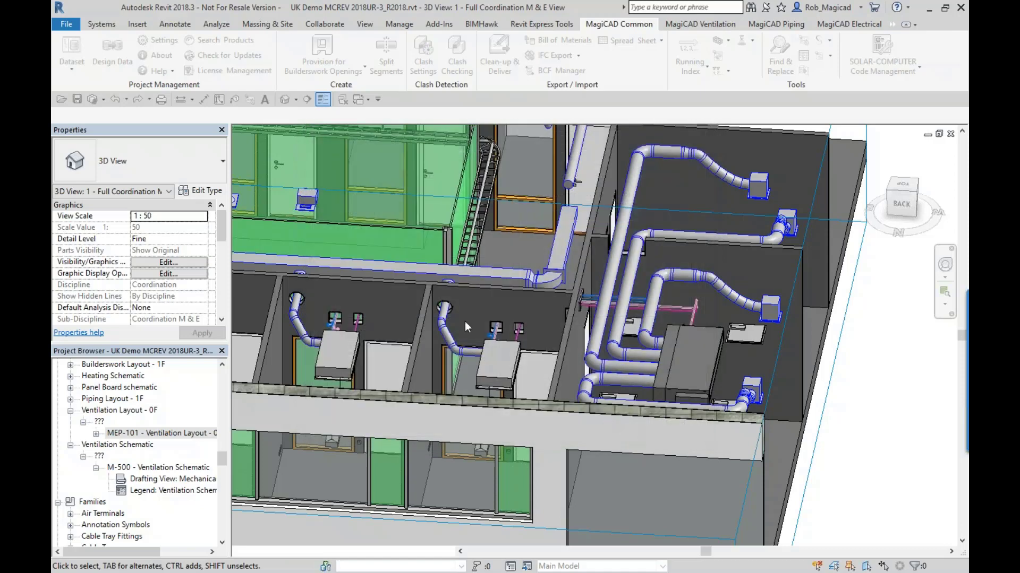
{"action": "left_click", "coordinate": [511, 314]}
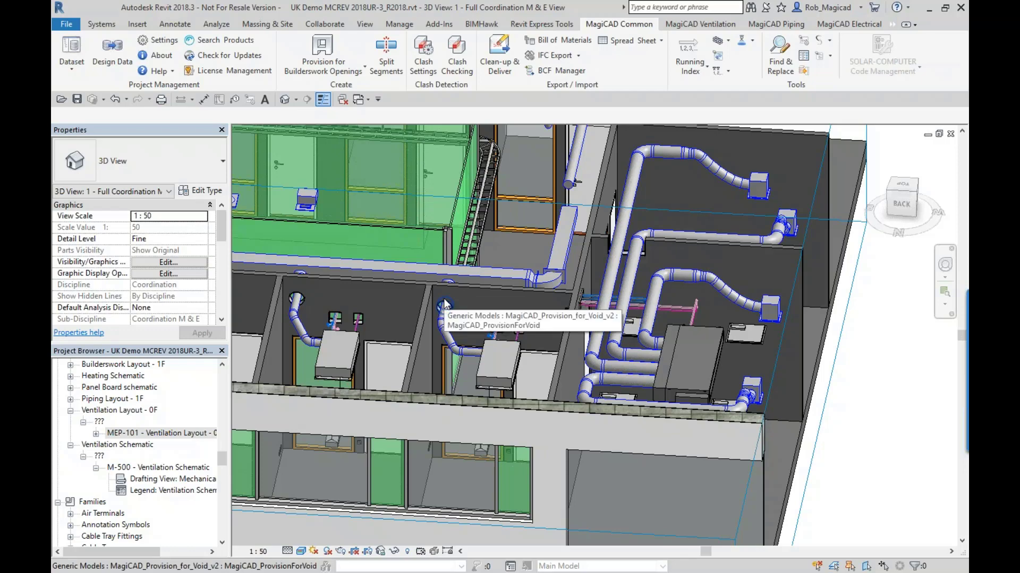
- Inspect the circular void provision around the room's duct and the rectangular one where pipes cross the plant room wall
{"action": "scroll", "coordinate": [443, 299], "scroll_direction": "up", "scroll_amount": 3}
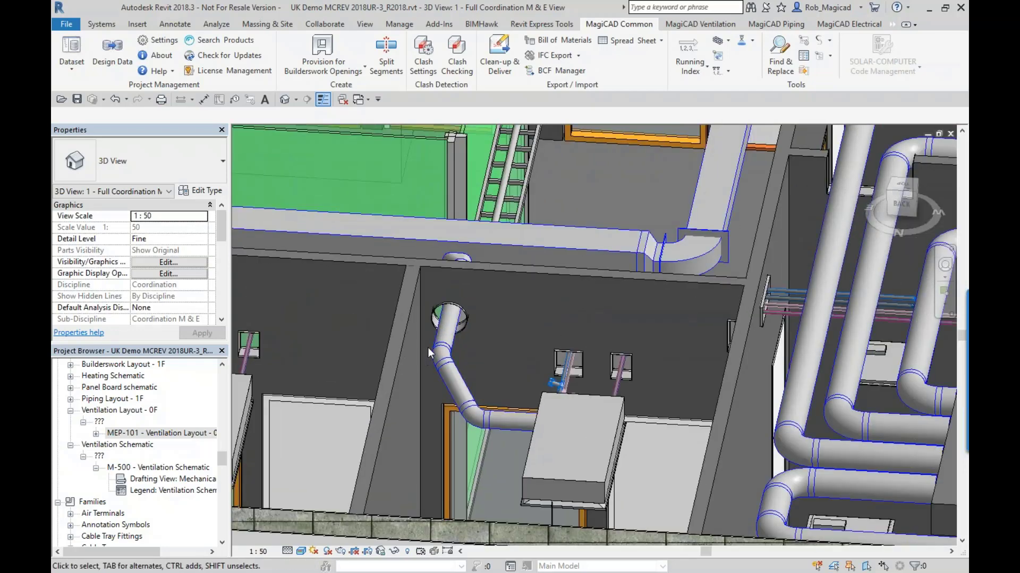
{"action": "left_click", "coordinate": [462, 320]}
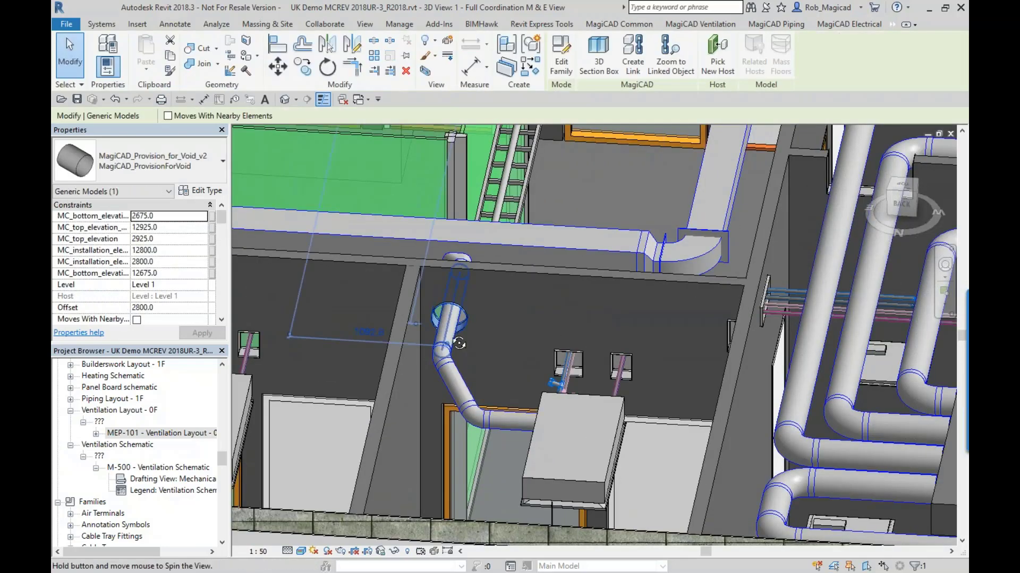
{"action": "middle_click_drag", "start_coordinate": [458, 343], "coordinate": [604, 380], "text": "shift"}
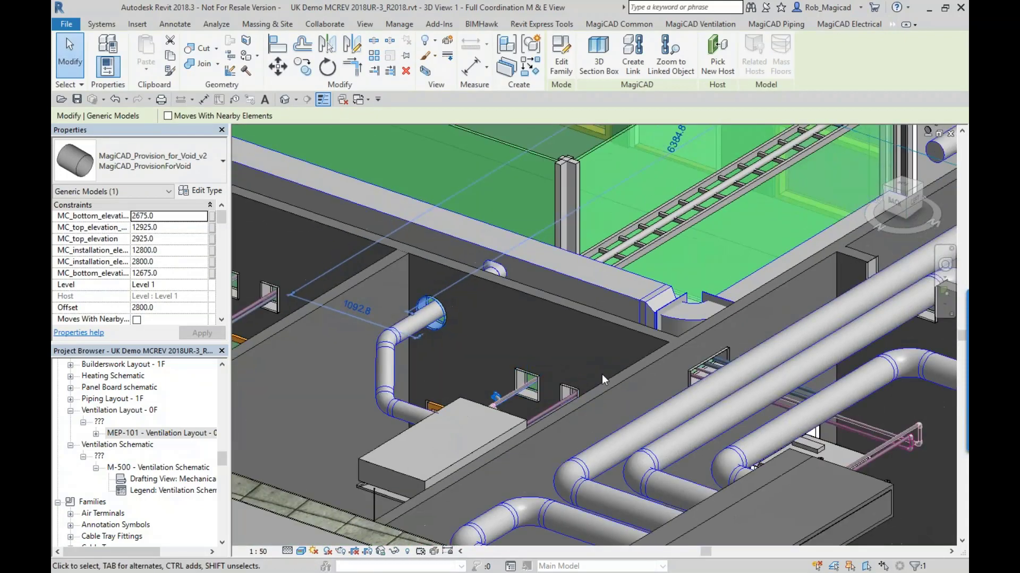
{"action": "left_click", "coordinate": [699, 362]}
{"action": "middle_click_drag", "start_coordinate": [699, 363], "coordinate": [580, 415], "text": "shift"}
{"action": "scroll", "coordinate": [697, 355], "scroll_direction": "down", "scroll_amount": 3}
{"action": "middle_click_drag", "start_coordinate": [697, 355], "coordinate": [579, 377]}
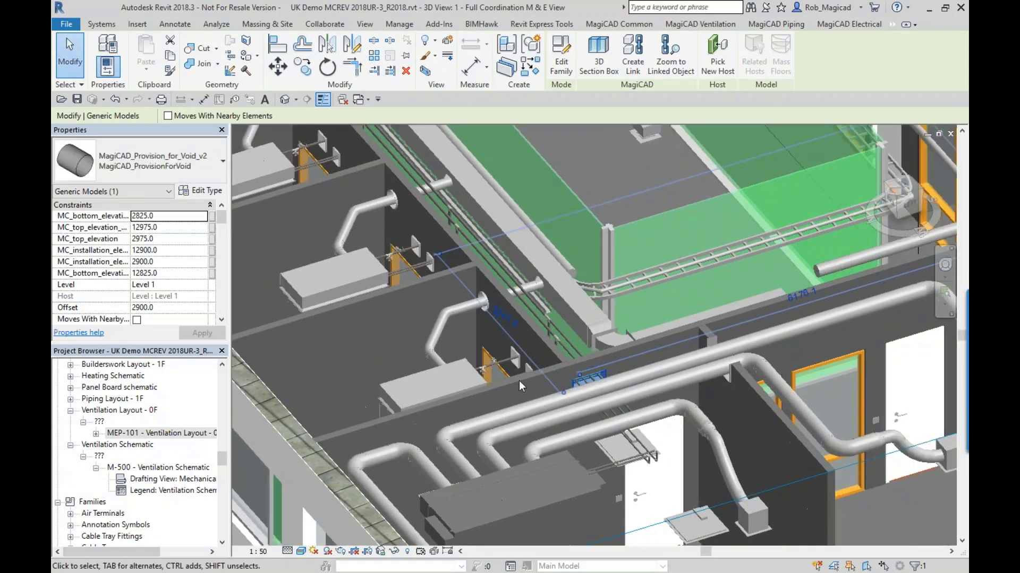
- Examine the provisions along the row of rooms and the rectangular duct provision in the dark shaft wall, and clear the selection
{"action": "middle_click_drag", "start_coordinate": [387, 362], "coordinate": [529, 353], "text": "shift"}
{"action": "middle_click_drag", "start_coordinate": [441, 319], "coordinate": [590, 484]}
{"action": "scroll", "coordinate": [322, 240], "scroll_direction": "up", "scroll_amount": 3}
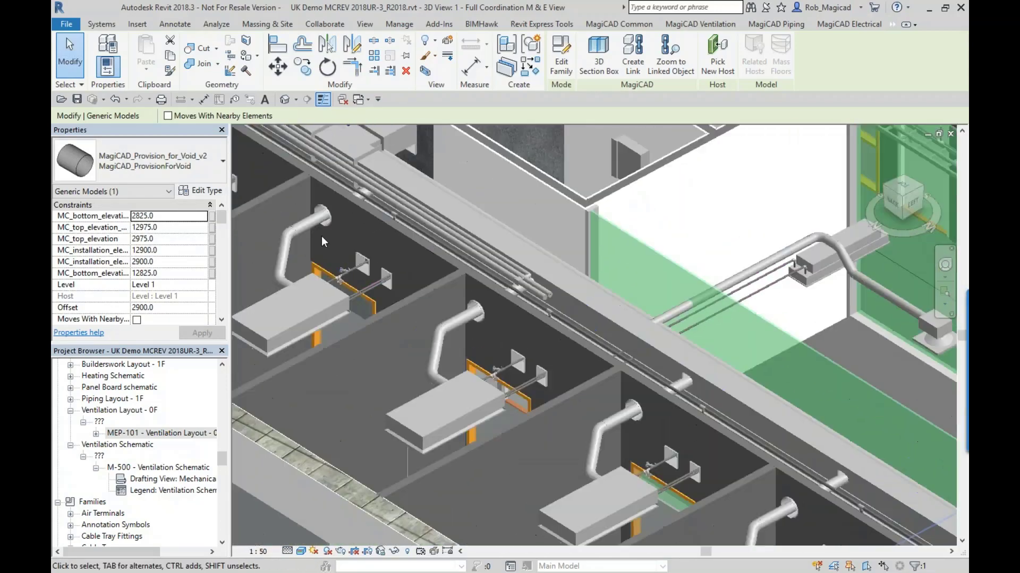
{"action": "middle_click_drag", "start_coordinate": [435, 371], "coordinate": [611, 531]}
{"action": "scroll", "coordinate": [502, 366], "scroll_direction": "down", "scroll_amount": 3}
{"action": "scroll", "coordinate": [611, 359], "scroll_direction": "up", "scroll_amount": 2}
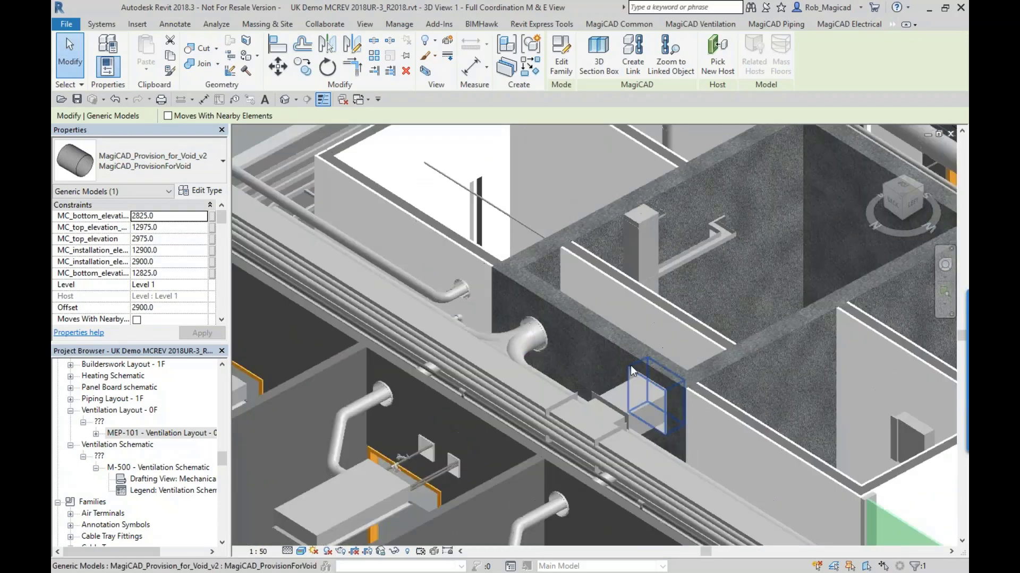
{"action": "left_click", "coordinate": [640, 373]}
{"action": "middle_click_drag", "start_coordinate": [462, 315], "coordinate": [549, 329], "text": "shift"}
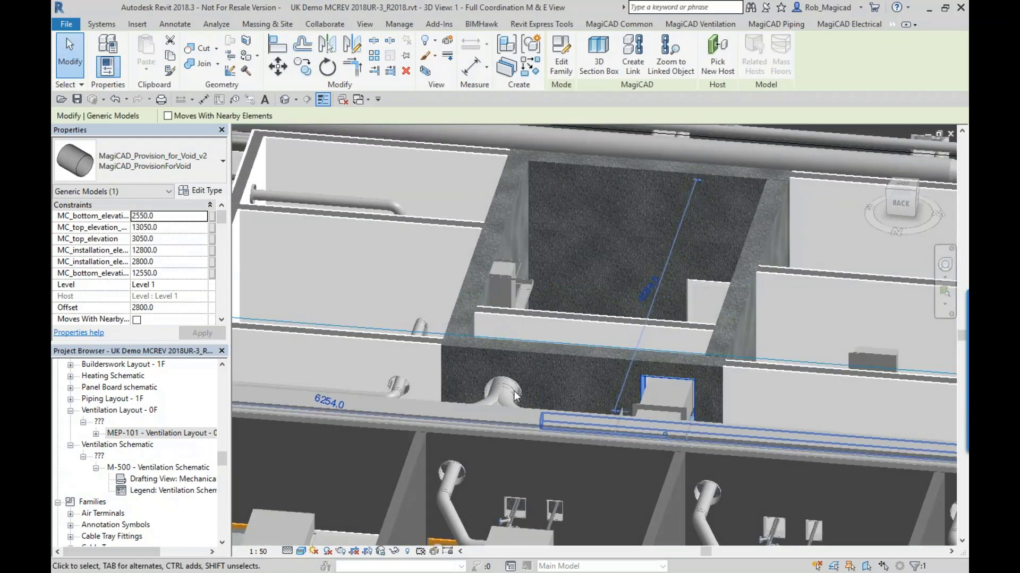
{"action": "scroll", "coordinate": [508, 380], "scroll_direction": "down", "scroll_amount": 5}
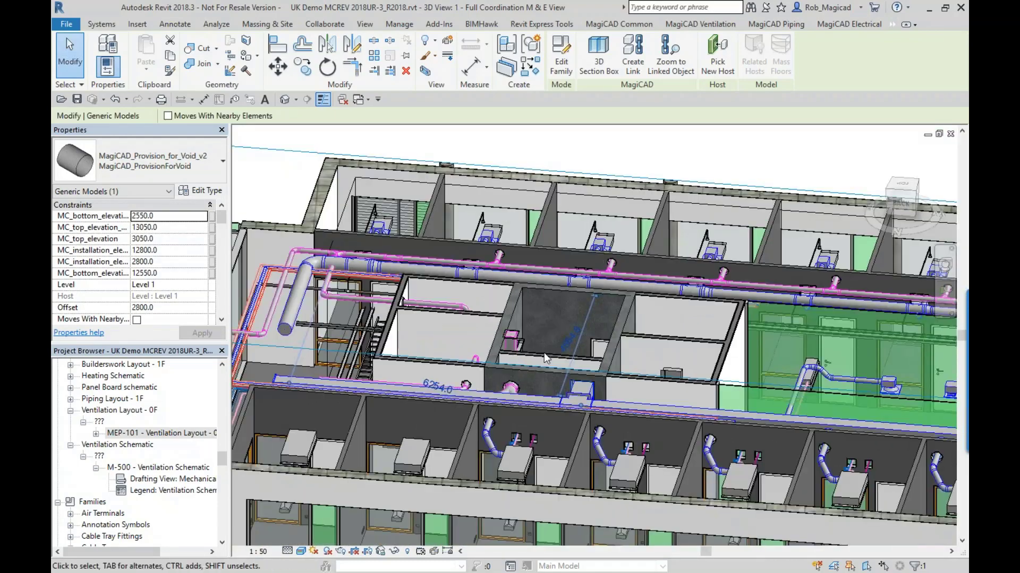
{"action": "key", "text": "Escape"}
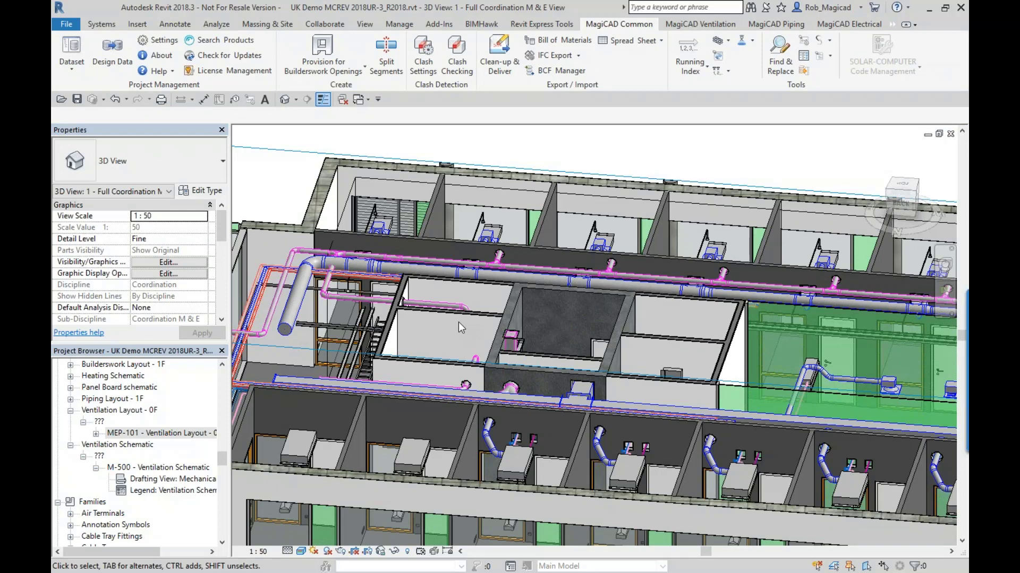
- Open the Manage Openings list of the MagiCAD Builders work openings tool
{"action": "left_click", "coordinate": [439, 23]}
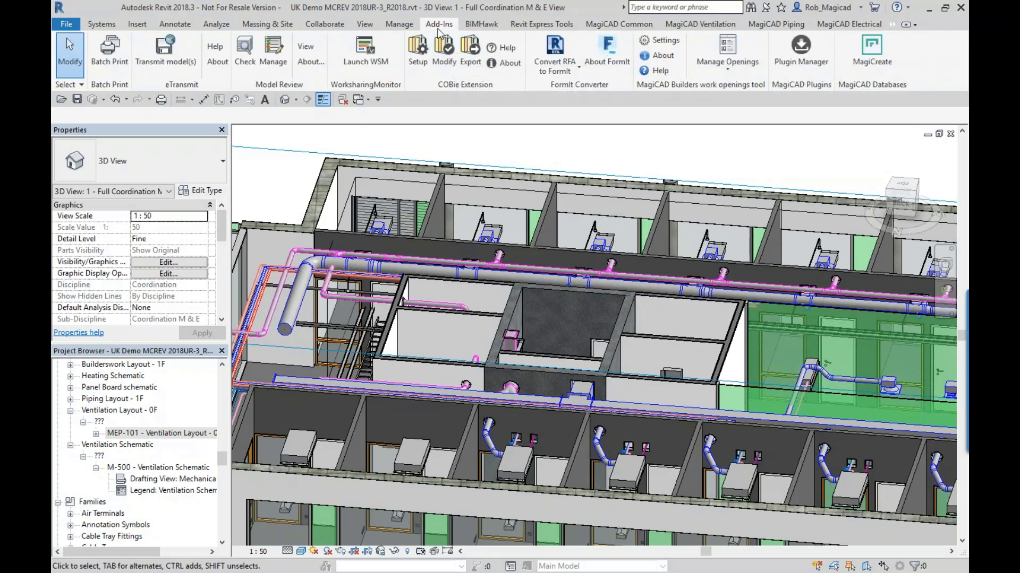
{"action": "key", "text": "ctrl"}
{"action": "key", "text": "ctrl"}
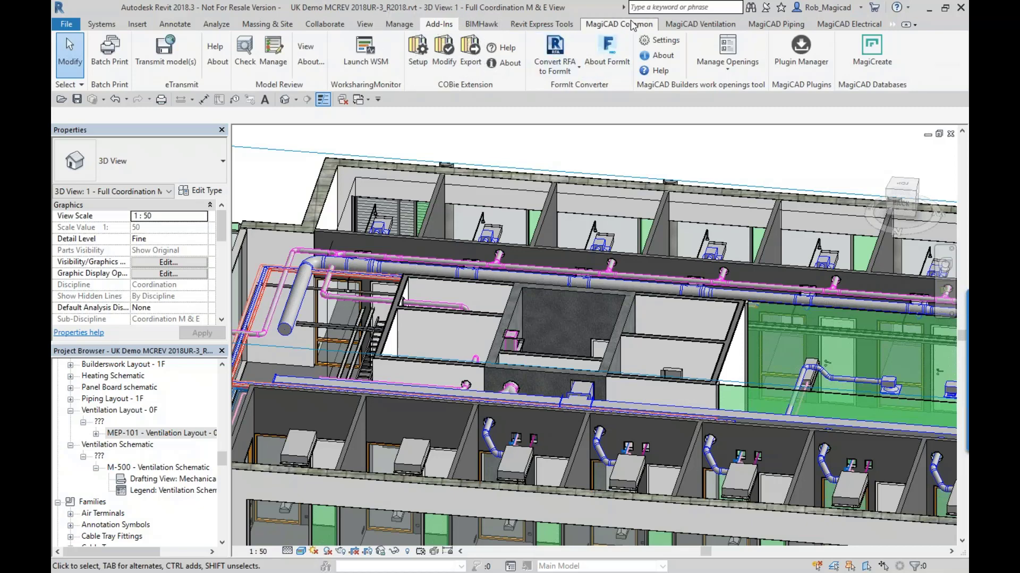
{"action": "left_click", "coordinate": [723, 50]}
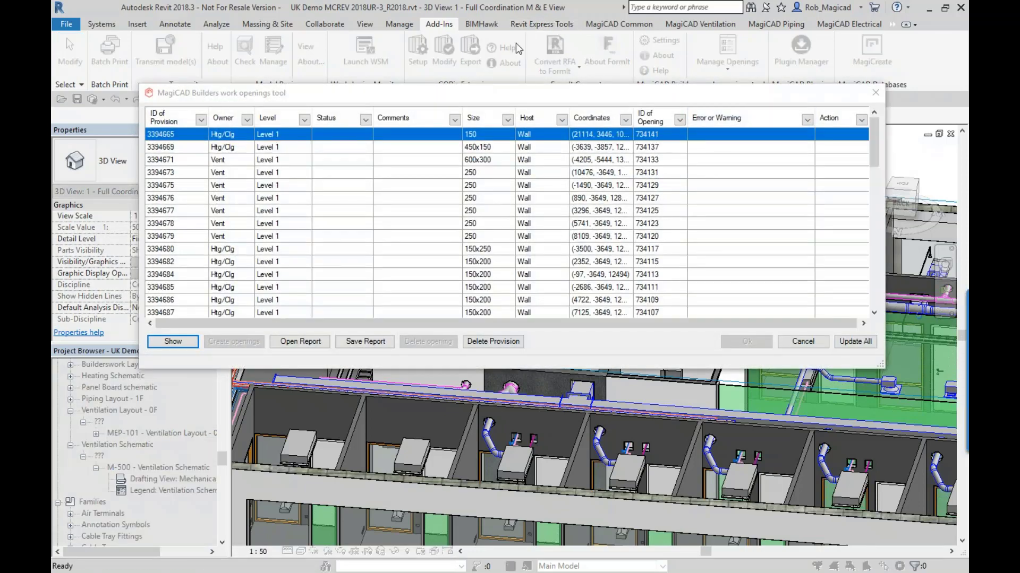
{"action": "left_click_drag", "start_coordinate": [490, 98], "coordinate": [541, 160]}
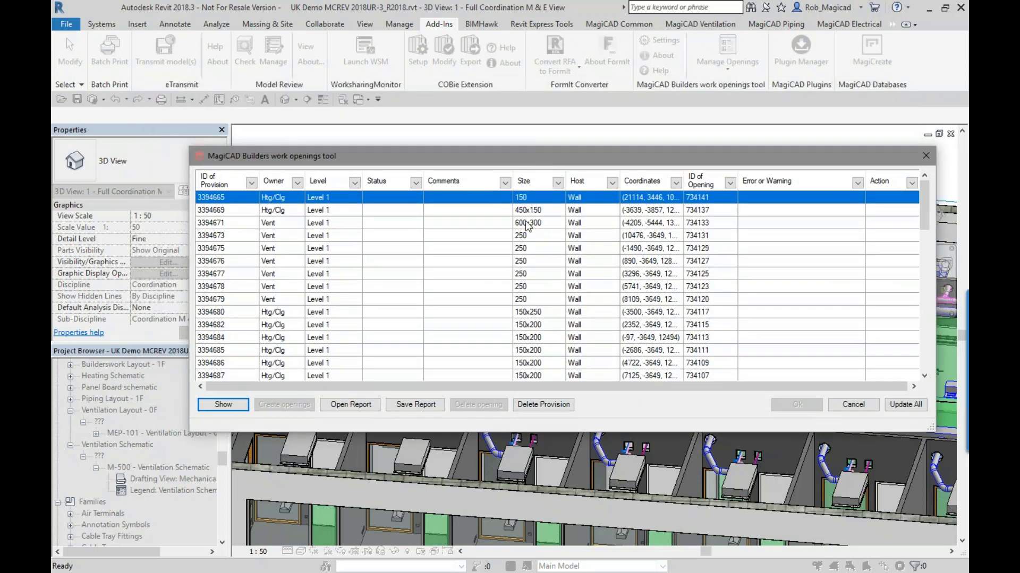
- Set the status of the first listed Htg/Clg provision, size 150, to Accepted and add the comment OK
{"action": "left_click", "coordinate": [411, 198]}
{"action": "left_click", "coordinate": [417, 198]}
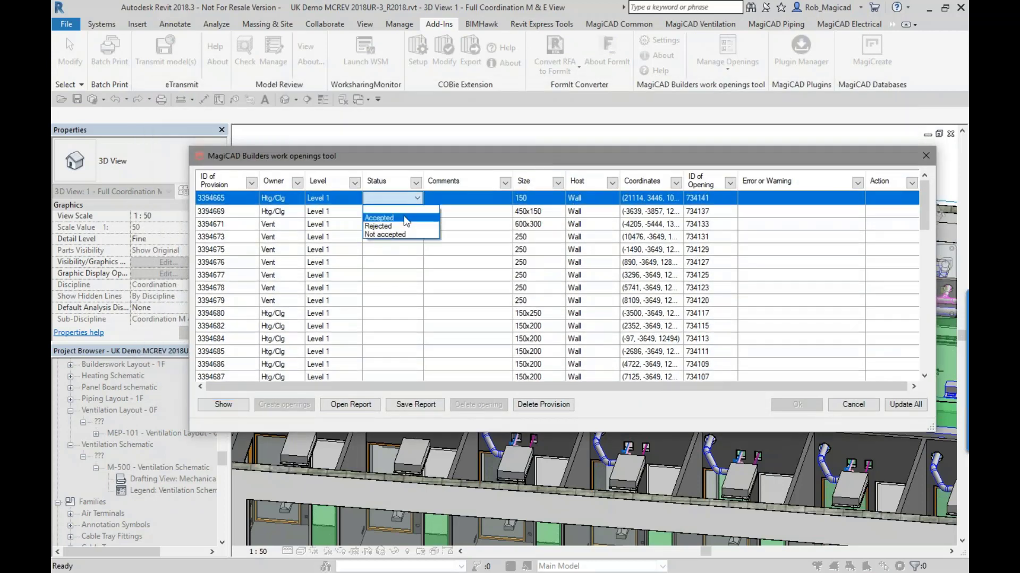
{"action": "left_click", "coordinate": [406, 220]}
{"action": "left_click", "coordinate": [459, 199]}
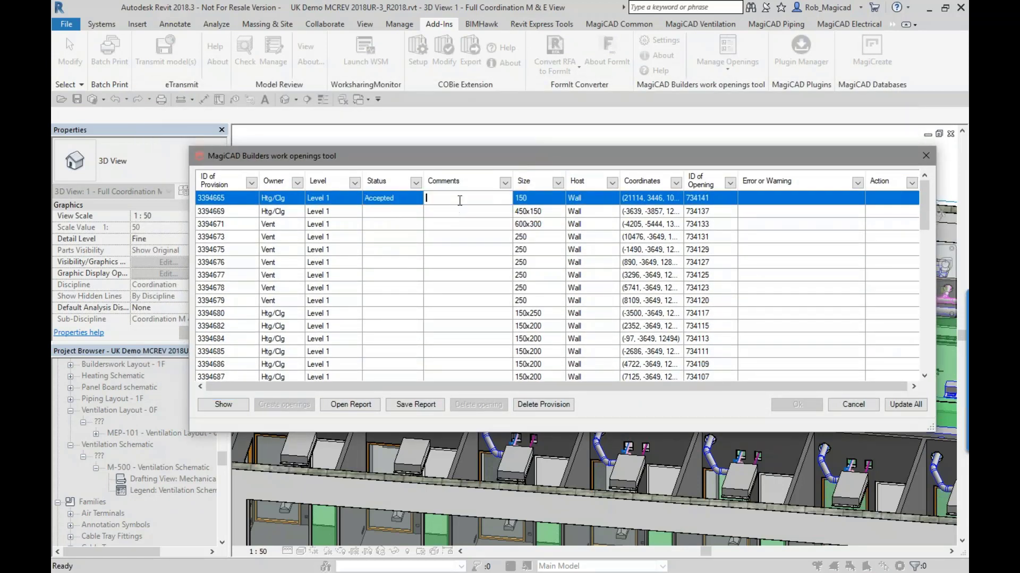
{"action": "type", "text": "OK"}
{"action": "key", "text": "Return"}
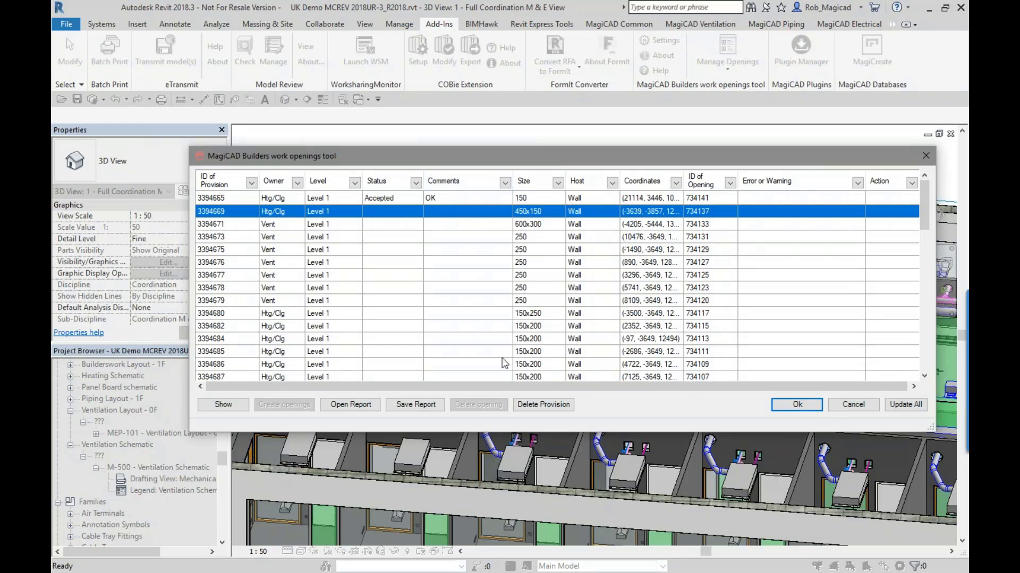
- Preview the 150x200 wall provision 3394682 in the 3D model, and close the preview and the openings tool
{"action": "left_click", "coordinate": [264, 326]}
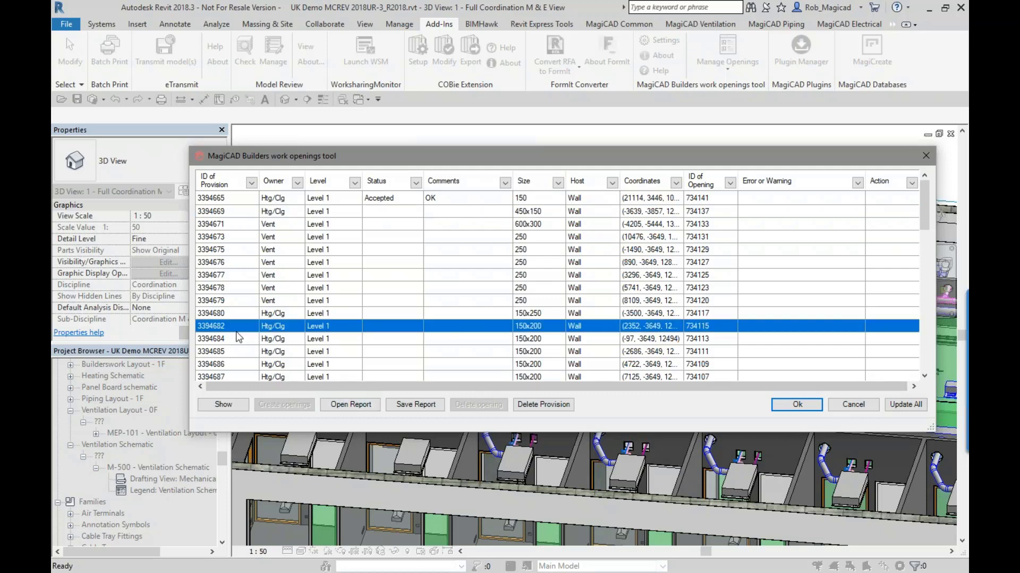
{"action": "left_click", "coordinate": [219, 408]}
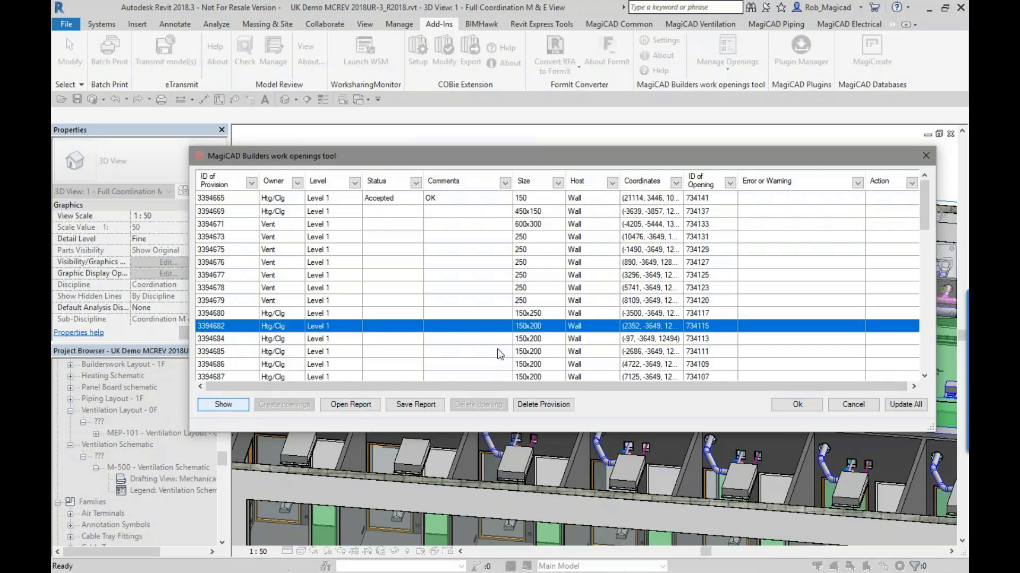
{"action": "middle_click_drag", "start_coordinate": [322, 351], "coordinate": [366, 354], "text": "shift"}
{"action": "scroll", "coordinate": [340, 315], "scroll_direction": "up", "scroll_amount": 4}
{"action": "scroll", "coordinate": [344, 329], "scroll_direction": "up", "scroll_amount": 4}
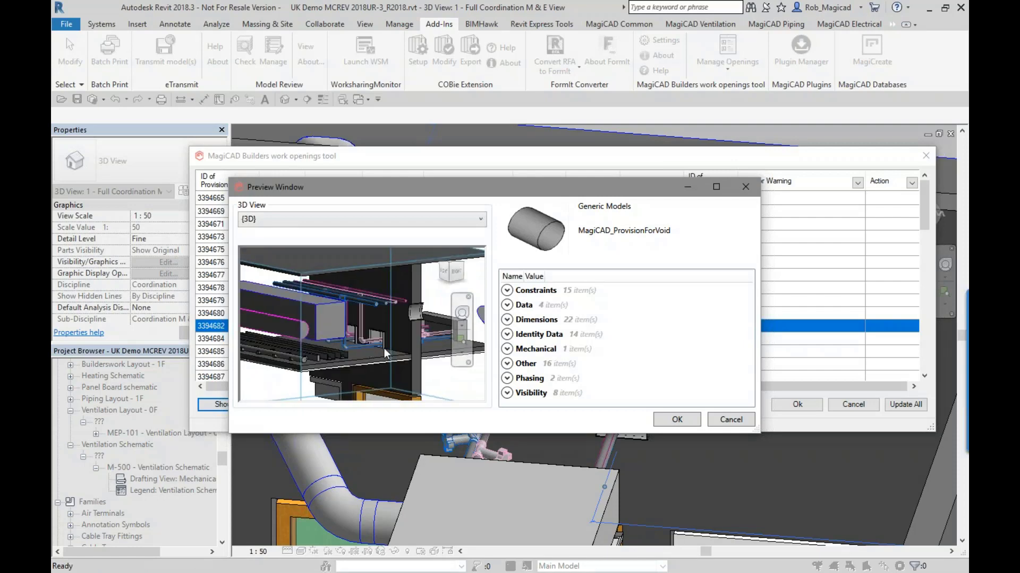
{"action": "left_click", "coordinate": [724, 419]}
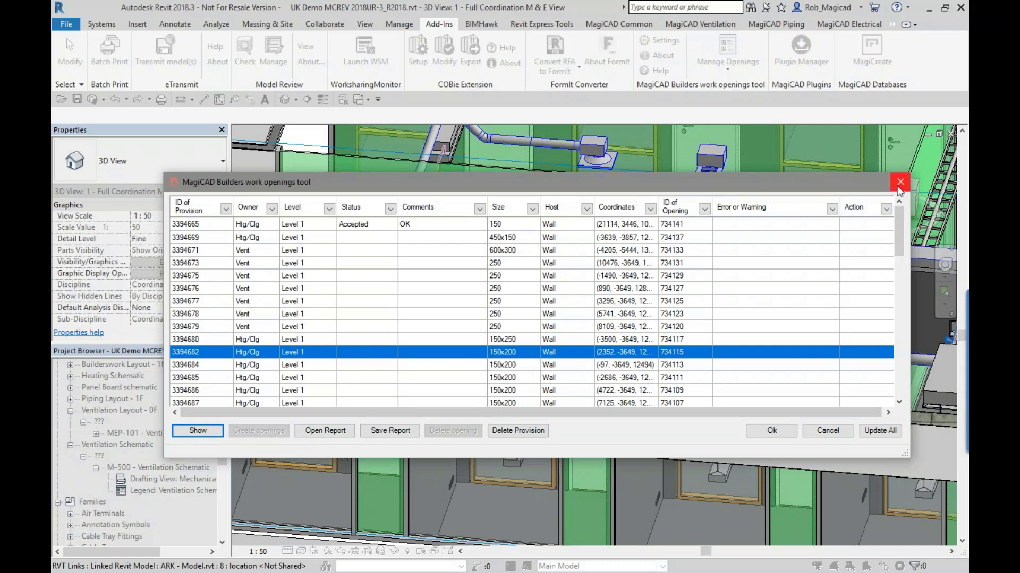
{"action": "left_click", "coordinate": [899, 183]}
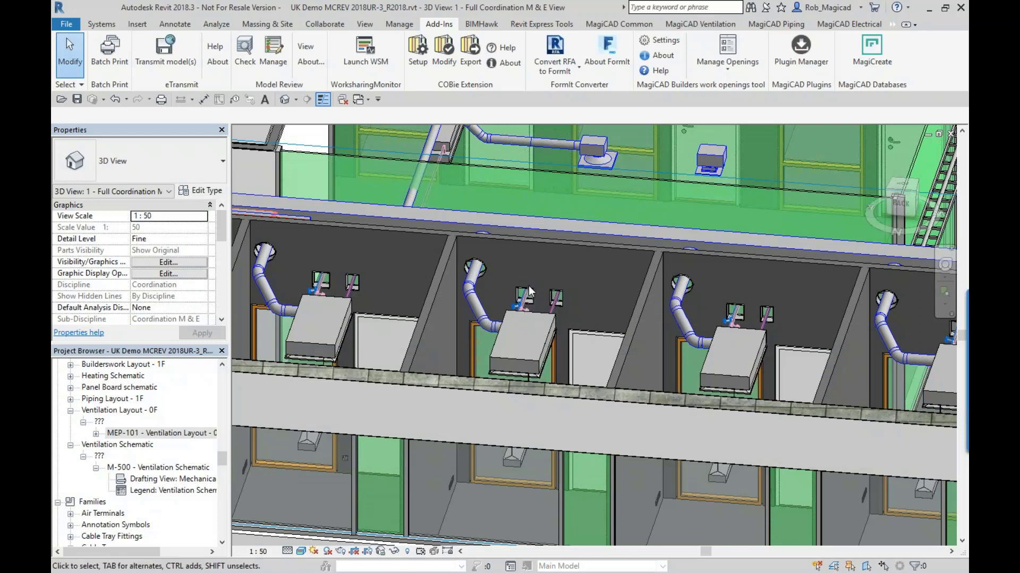
- Open the Coordination M & E floor plan "1 - Builderswork Layout"
{"action": "scroll", "coordinate": [536, 303], "scroll_direction": "down", "scroll_amount": 5}
{"action": "middle_click_drag", "start_coordinate": [558, 315], "coordinate": [549, 333]}
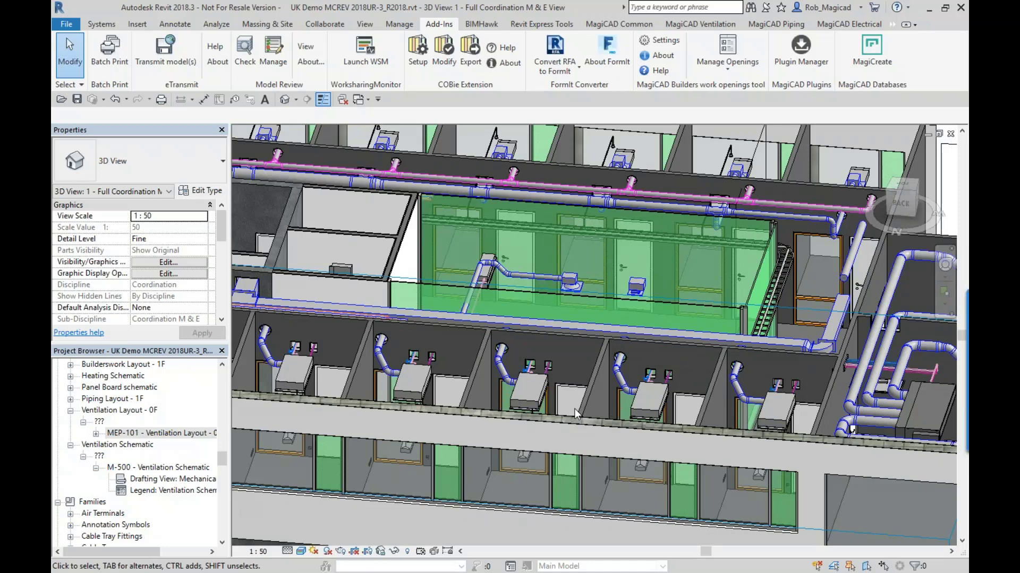
{"action": "middle_click_drag", "start_coordinate": [427, 389], "coordinate": [500, 408]}
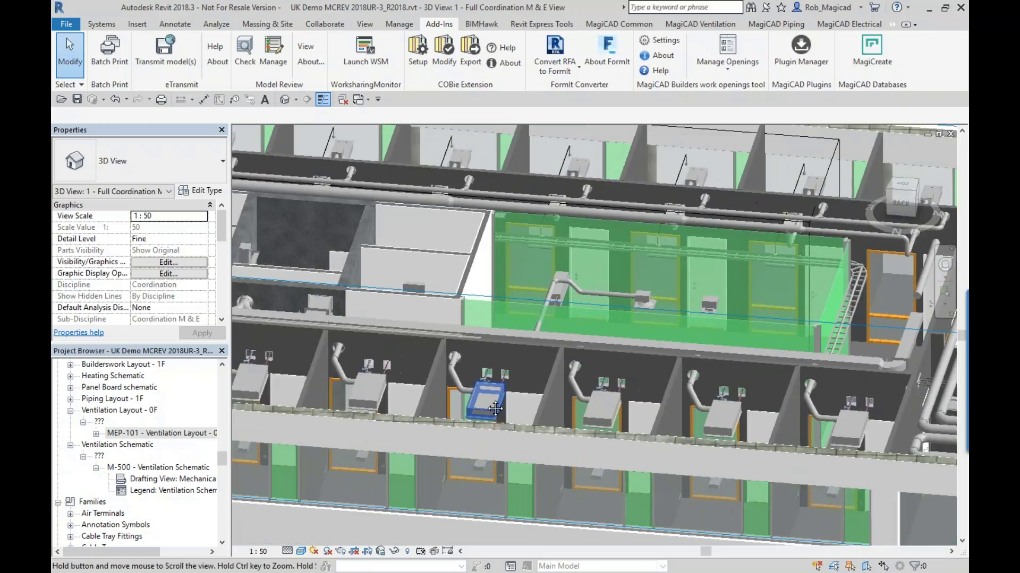
{"action": "left_click", "coordinate": [175, 432]}
{"action": "scroll", "coordinate": [180, 425], "scroll_direction": "up", "scroll_amount": 10}
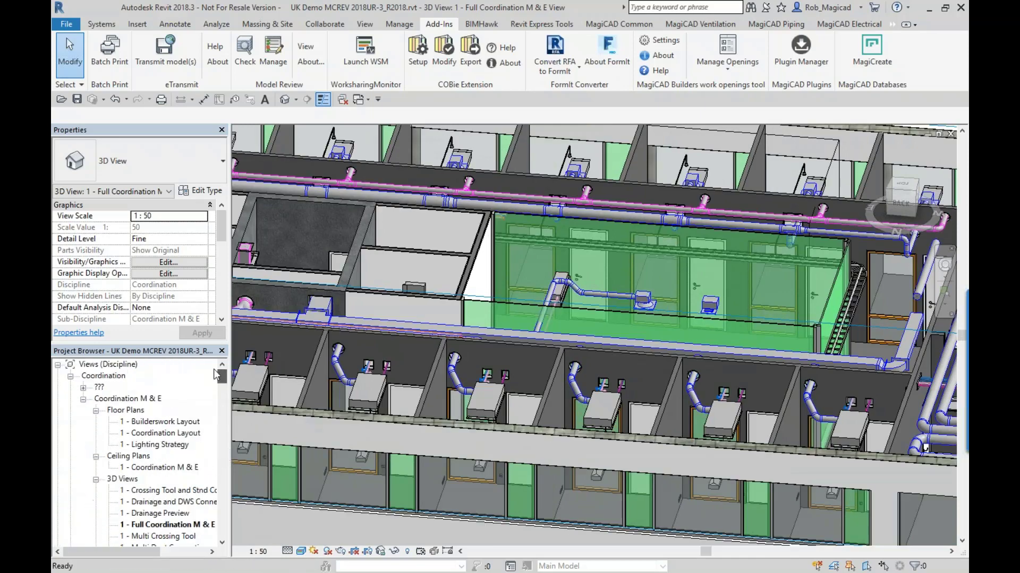
{"action": "left_click", "coordinate": [159, 422]}
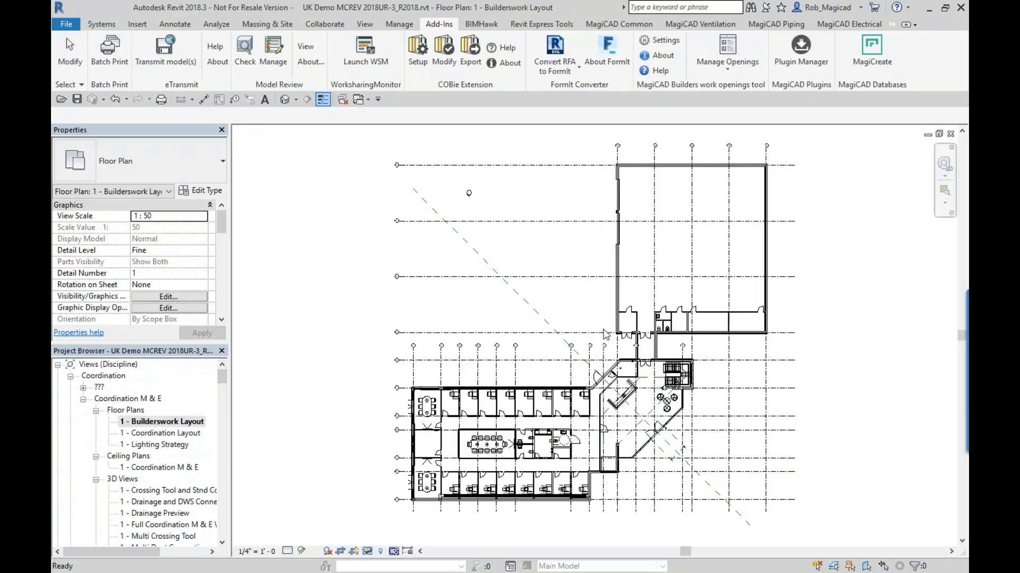
- Examine the builderswork opening provisions along the office, corridor and core walls of the Builderswork Layout plan
{"action": "scroll", "coordinate": [502, 411], "scroll_direction": "up", "scroll_amount": 4}
{"action": "middle_click_drag", "start_coordinate": [500, 409], "coordinate": [512, 381]}
{"action": "scroll", "coordinate": [512, 381], "scroll_direction": "down", "scroll_amount": 2}
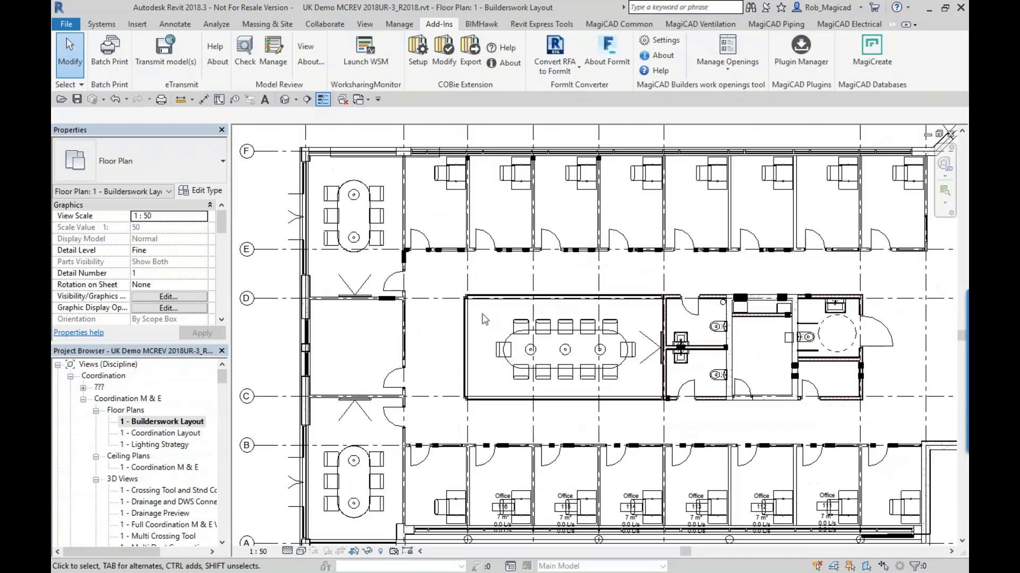
{"action": "scroll", "coordinate": [764, 269], "scroll_direction": "up", "scroll_amount": 5}
{"action": "scroll", "coordinate": [764, 269], "scroll_direction": "down", "scroll_amount": 3}
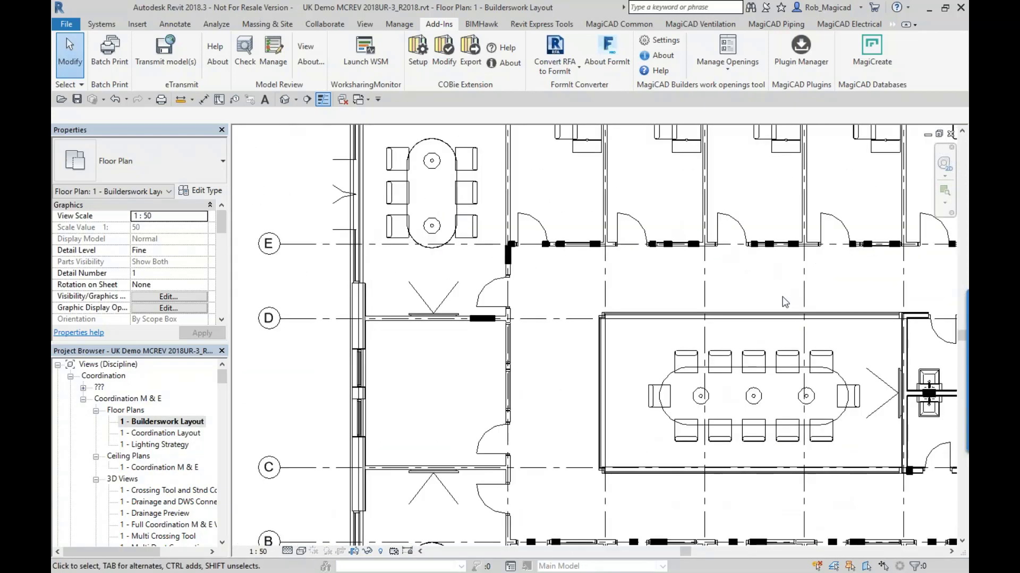
{"action": "middle_click_drag", "start_coordinate": [764, 269], "coordinate": [811, 412]}
{"action": "scroll", "coordinate": [810, 413], "scroll_direction": "down", "scroll_amount": 3}
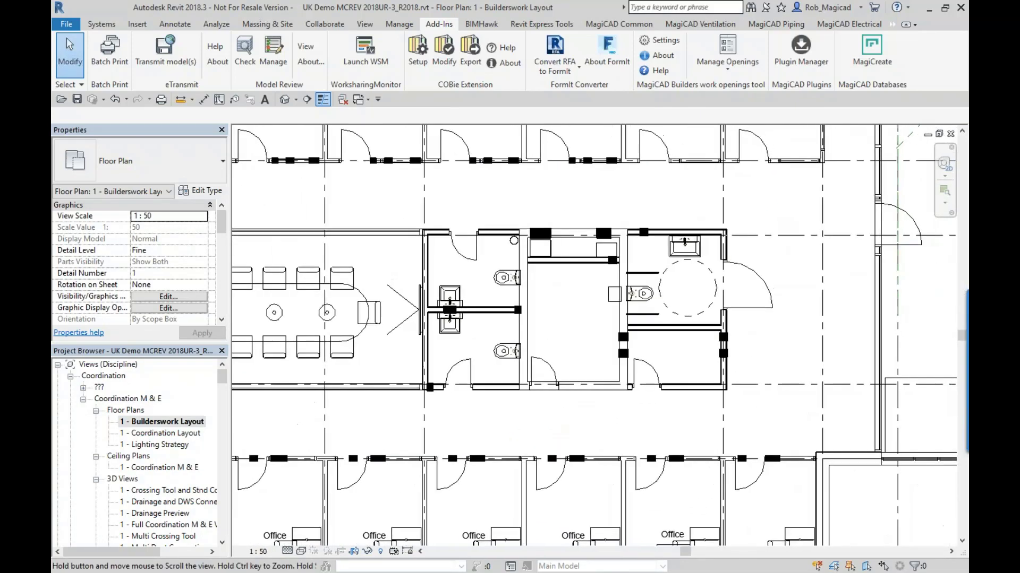
{"action": "scroll", "coordinate": [601, 215], "scroll_direction": "up", "scroll_amount": 4}
{"action": "scroll", "coordinate": [452, 326], "scroll_direction": "up", "scroll_amount": 3}
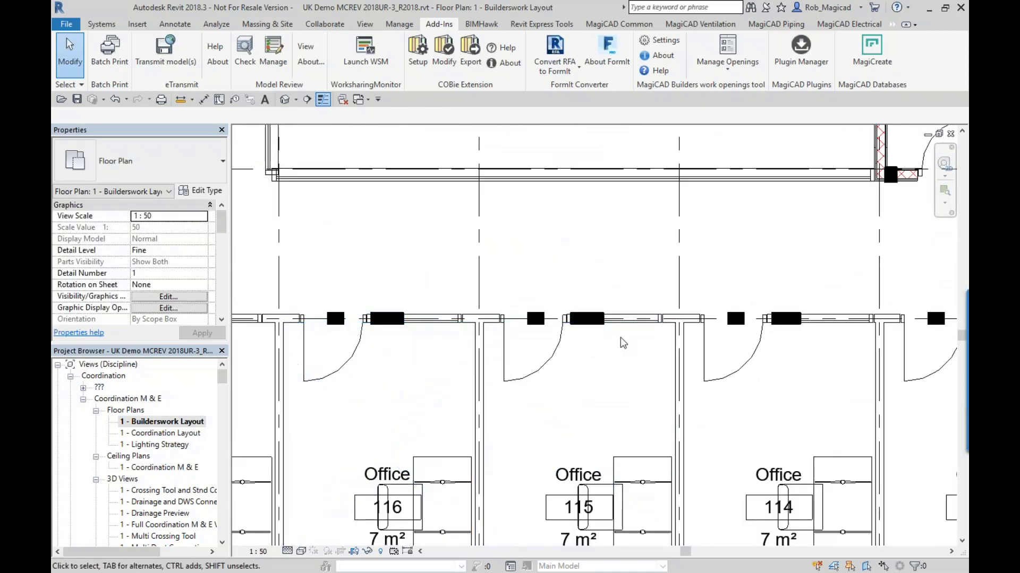
{"action": "scroll", "coordinate": [620, 336], "scroll_direction": "down", "scroll_amount": 5}
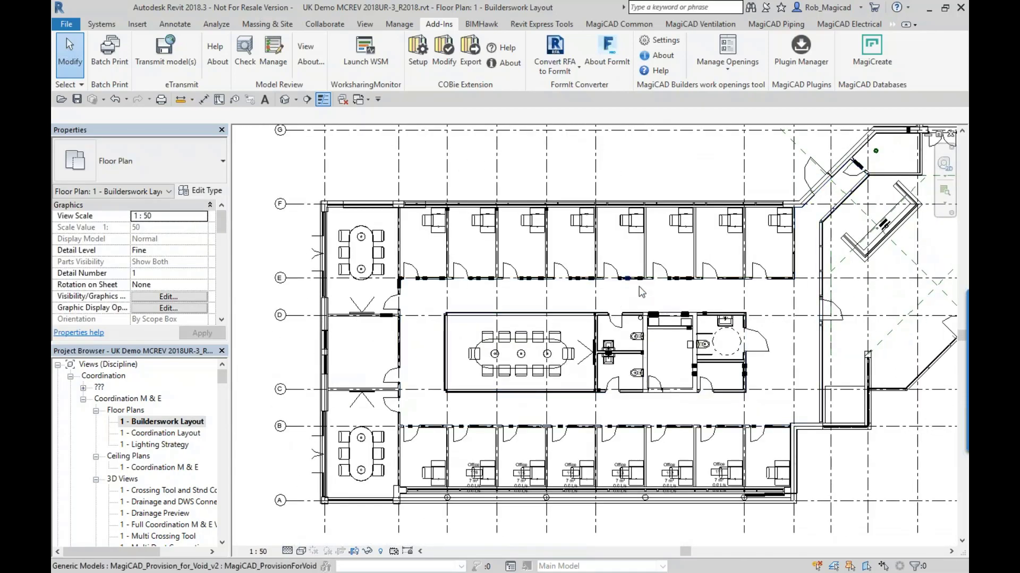
{"action": "middle_click_drag", "start_coordinate": [717, 254], "coordinate": [659, 281]}
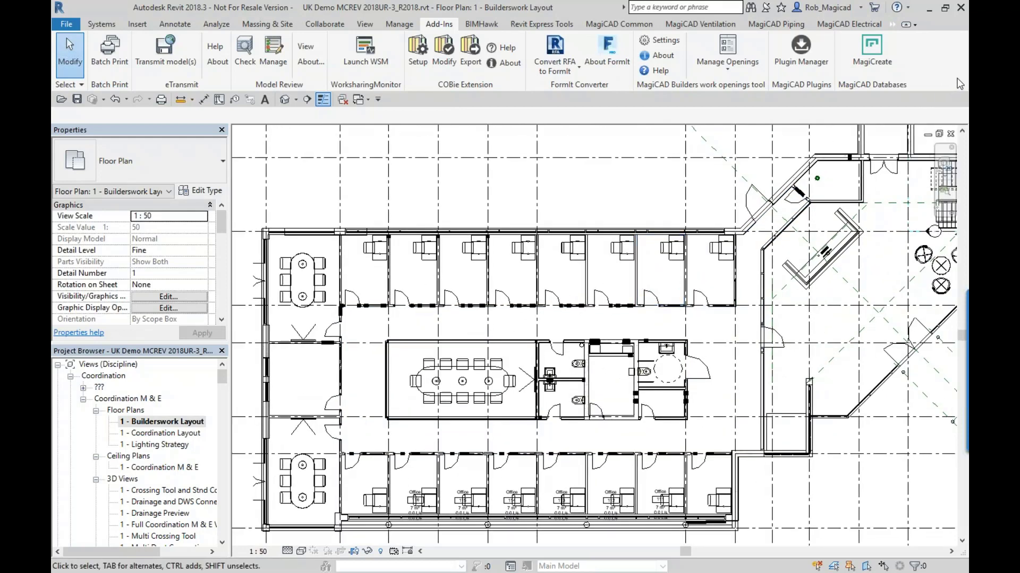
- Close the Builderswork Layout plan and switch to the open "1 - Containment" floor plan
{"action": "left_click", "coordinate": [950, 135]}
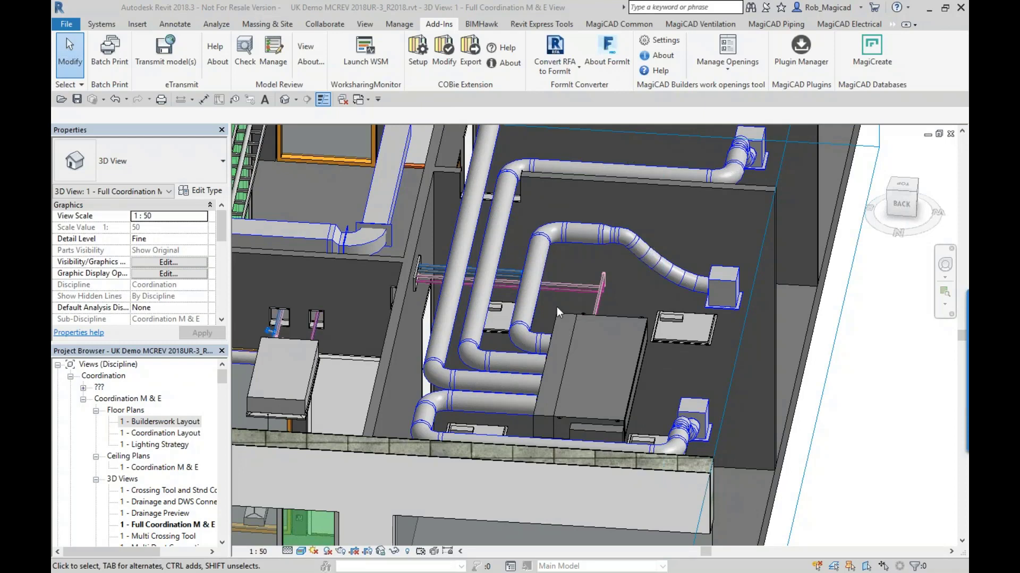
{"action": "scroll", "coordinate": [454, 393], "scroll_direction": "down", "scroll_amount": 5}
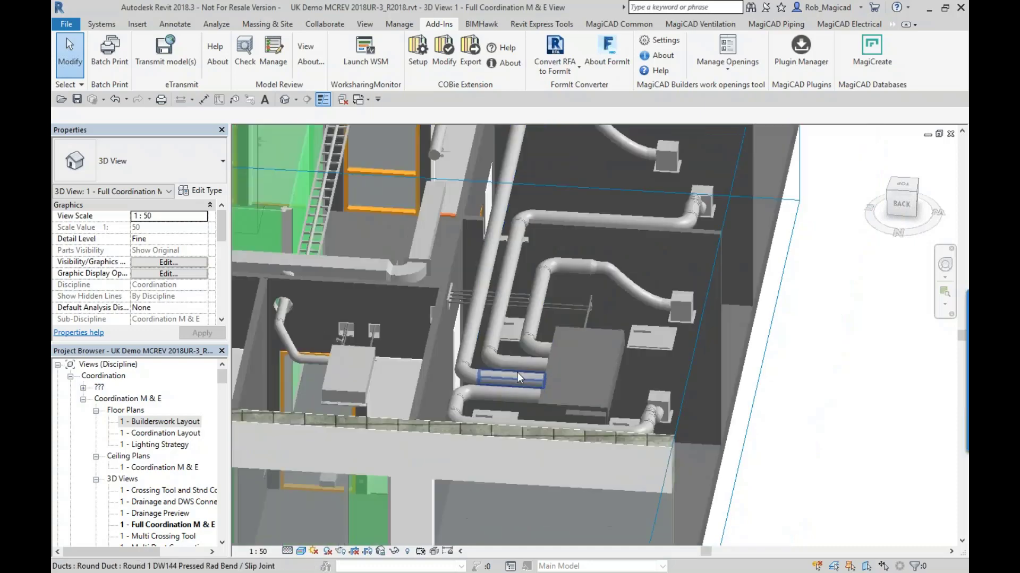
{"action": "scroll", "coordinate": [448, 353], "scroll_direction": "down", "scroll_amount": 4}
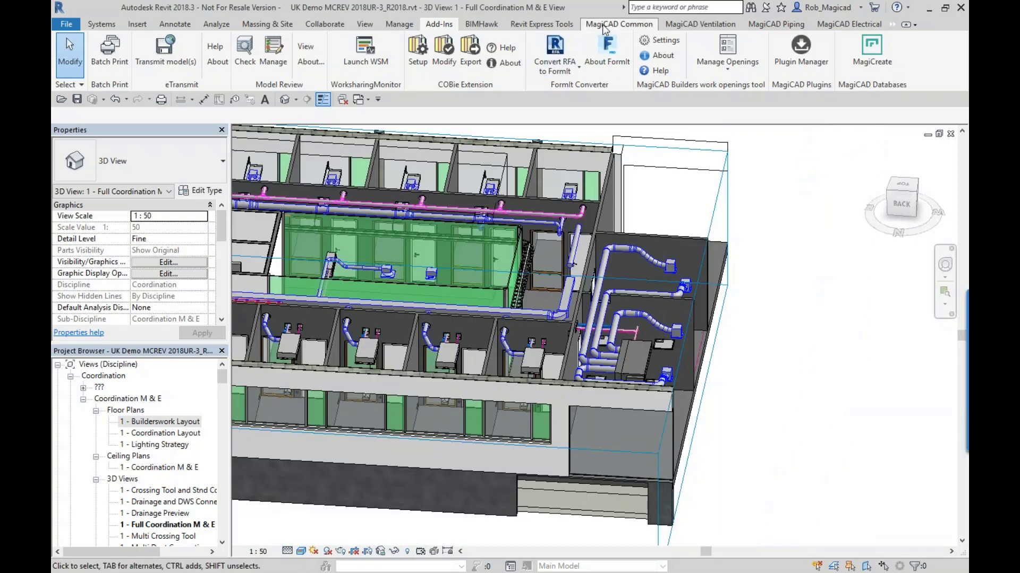
{"action": "left_click", "coordinate": [605, 24]}
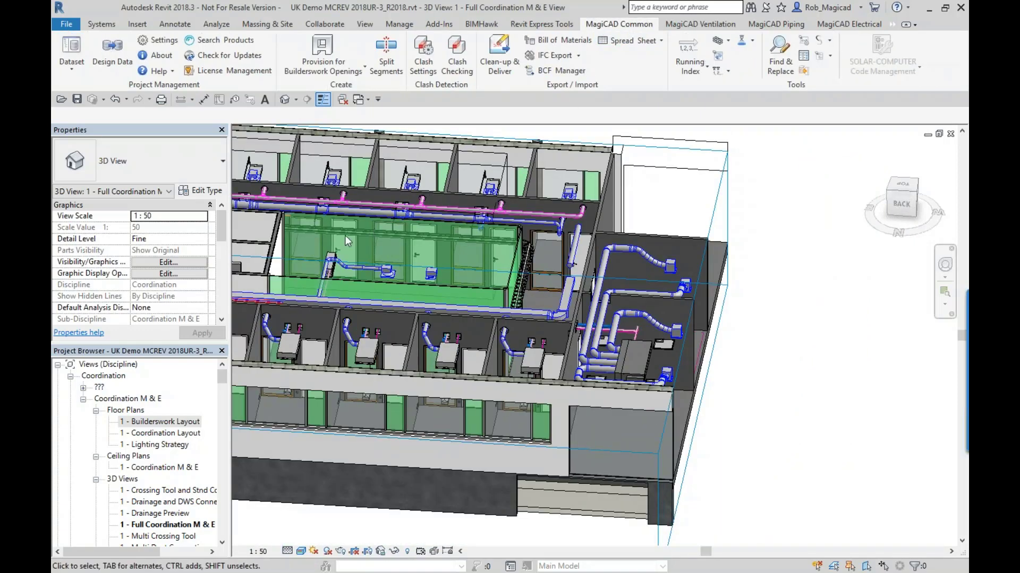
{"action": "middle_click_drag", "start_coordinate": [345, 235], "coordinate": [492, 281]}
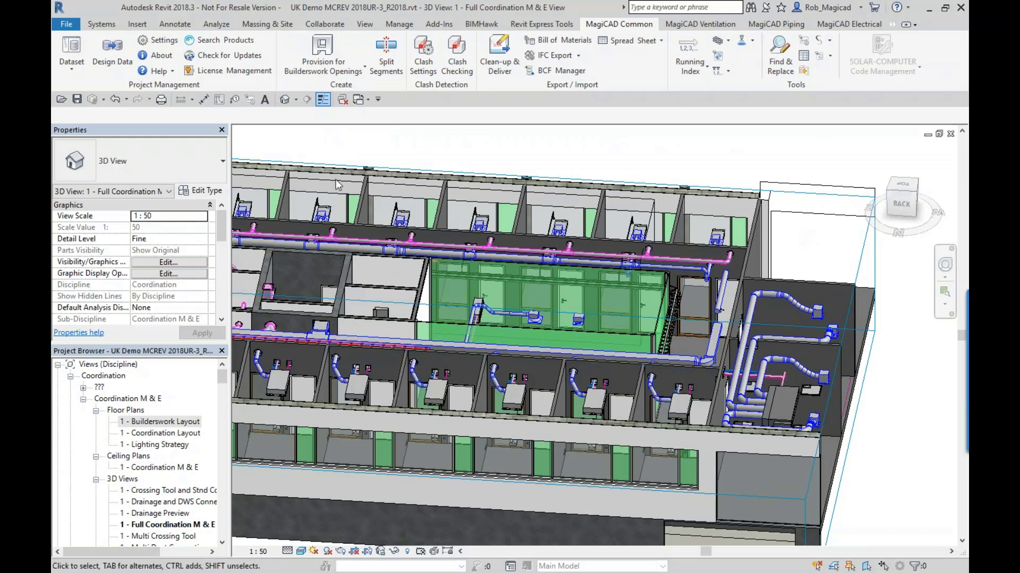
{"action": "left_click", "coordinate": [362, 100]}
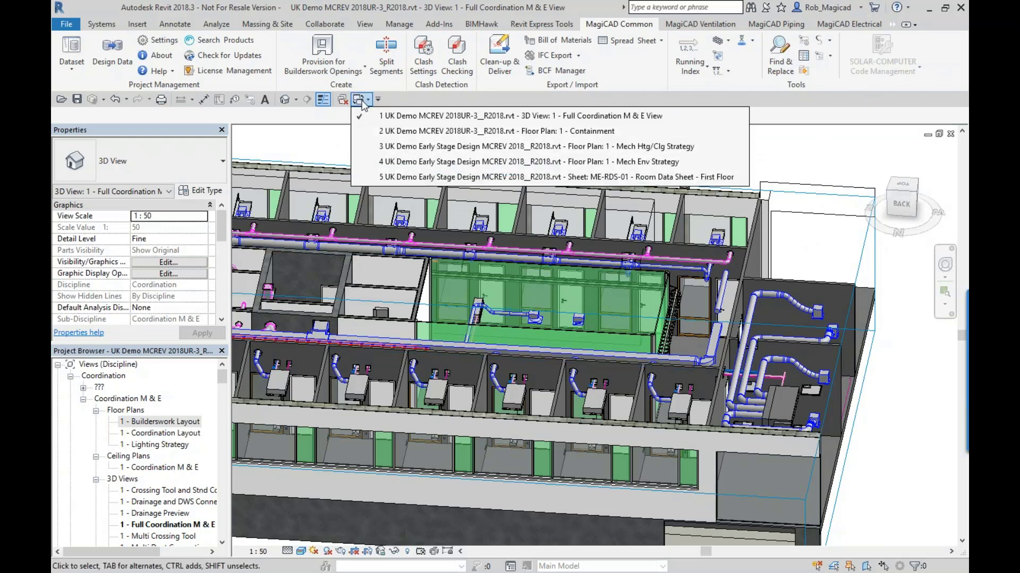
{"action": "left_click", "coordinate": [370, 132]}
{"action": "middle_click_drag", "start_coordinate": [554, 313], "coordinate": [518, 323]}
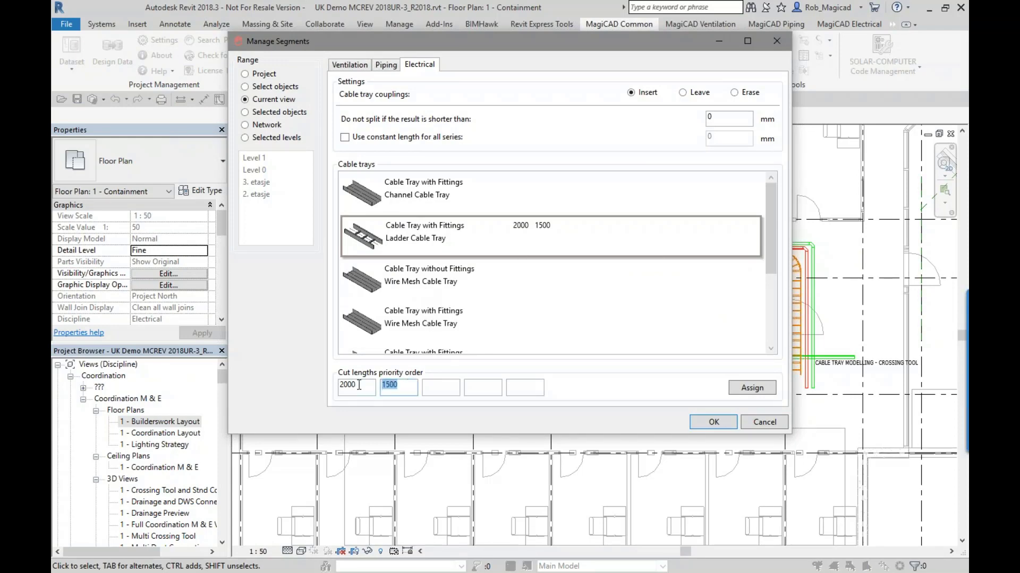
- Split the ladder cable trays in the current view using cut lengths 2000 and 1500, with couplings inserted, and dismiss the warnings
{"action": "left_click_drag", "start_coordinate": [359, 384], "coordinate": [330, 393]}
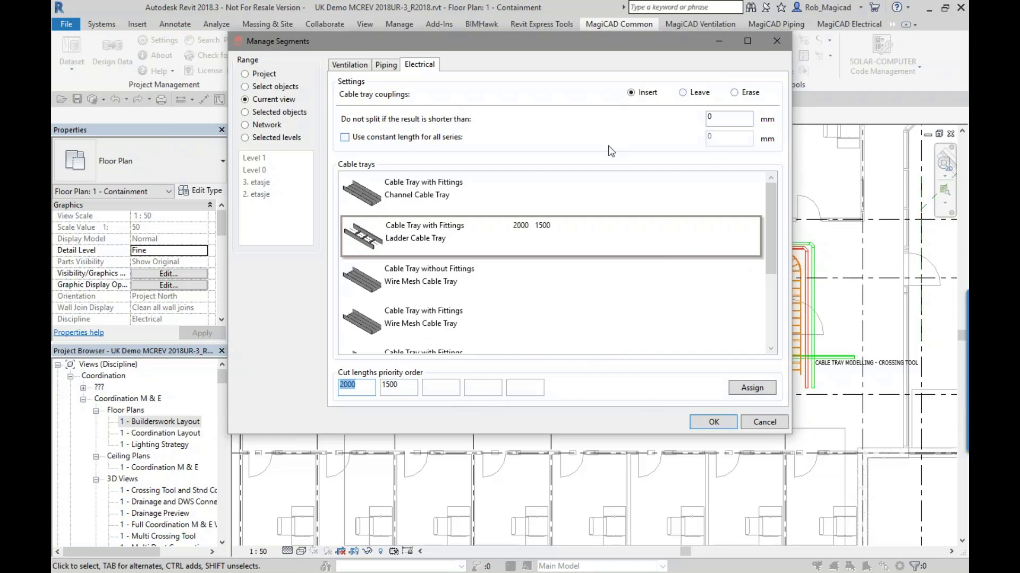
{"action": "left_click", "coordinate": [712, 423]}
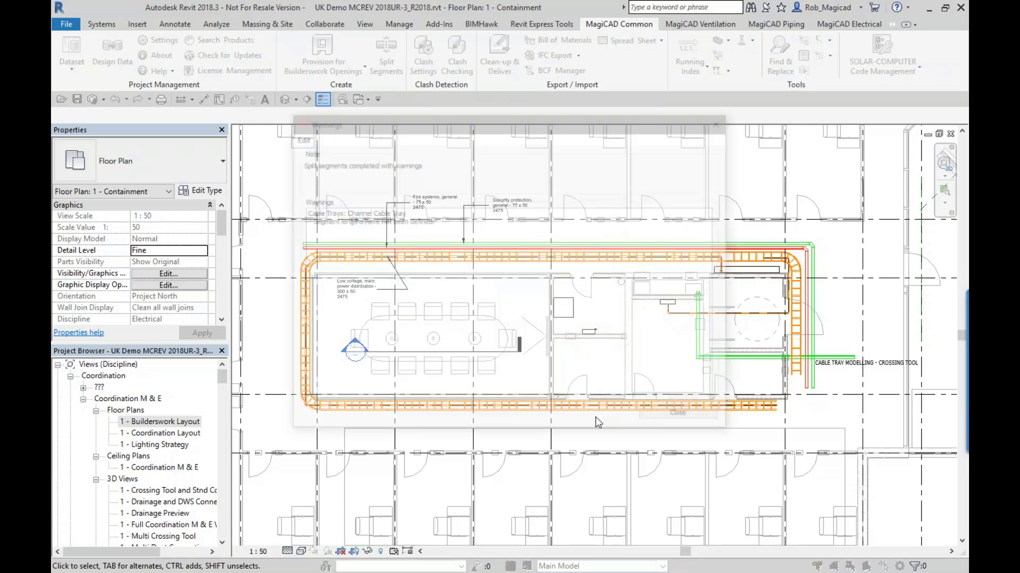
{"action": "left_click", "coordinate": [670, 422]}
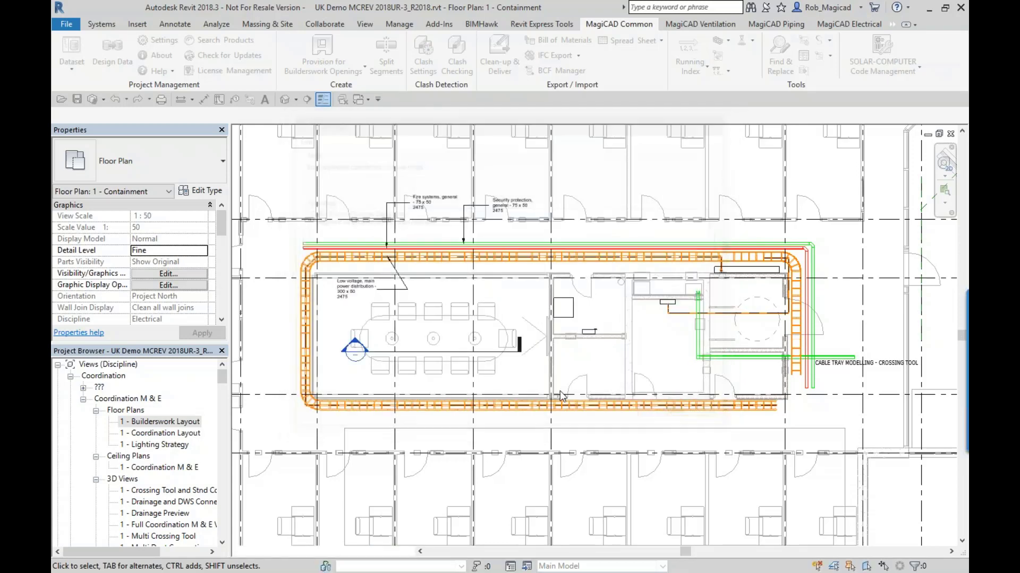
- Inspect the split ladder cable tray segments around the meeting room by selecting individual pieces, and clear the selection
{"action": "scroll", "coordinate": [274, 298], "scroll_direction": "up", "scroll_amount": 3}
{"action": "scroll", "coordinate": [274, 297], "scroll_direction": "up", "scroll_amount": 1}
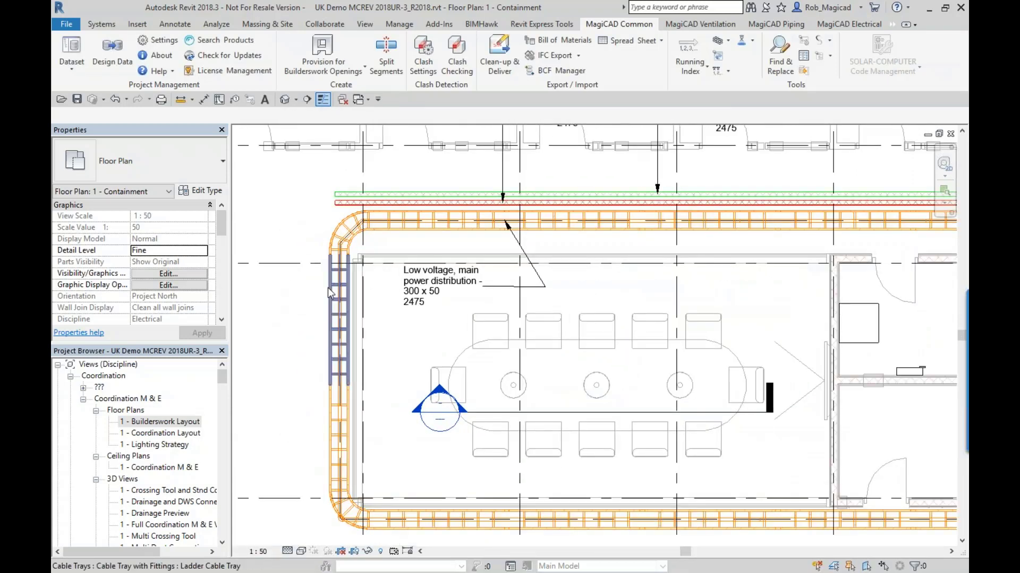
{"action": "left_click", "coordinate": [327, 287]}
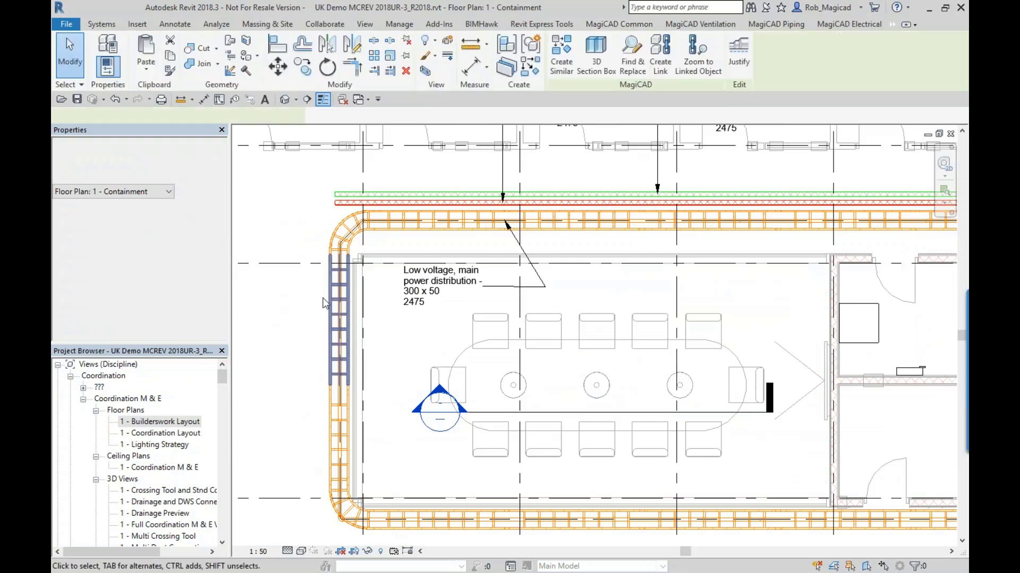
{"action": "left_click", "coordinate": [346, 410]}
{"action": "middle_click_drag", "start_coordinate": [440, 396], "coordinate": [414, 334]}
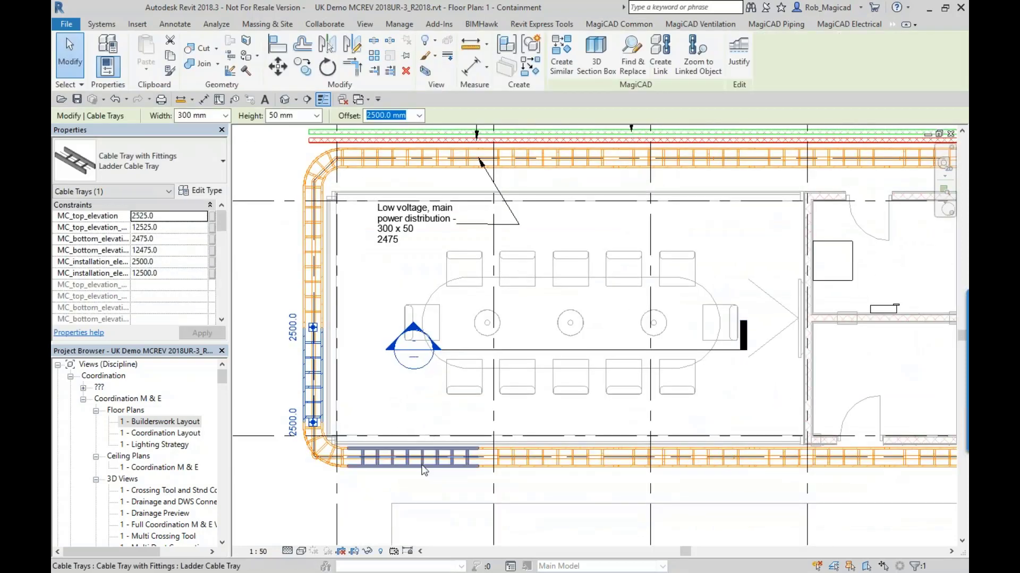
{"action": "left_click", "coordinate": [462, 458]}
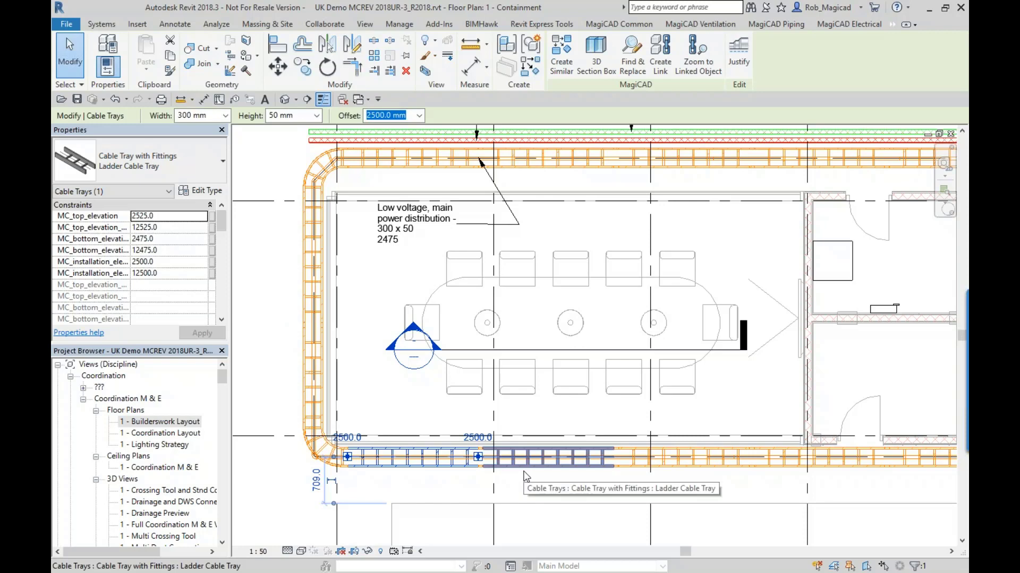
{"action": "left_click", "coordinate": [547, 479]}
{"action": "middle_click_drag", "start_coordinate": [547, 479], "coordinate": [305, 387]}
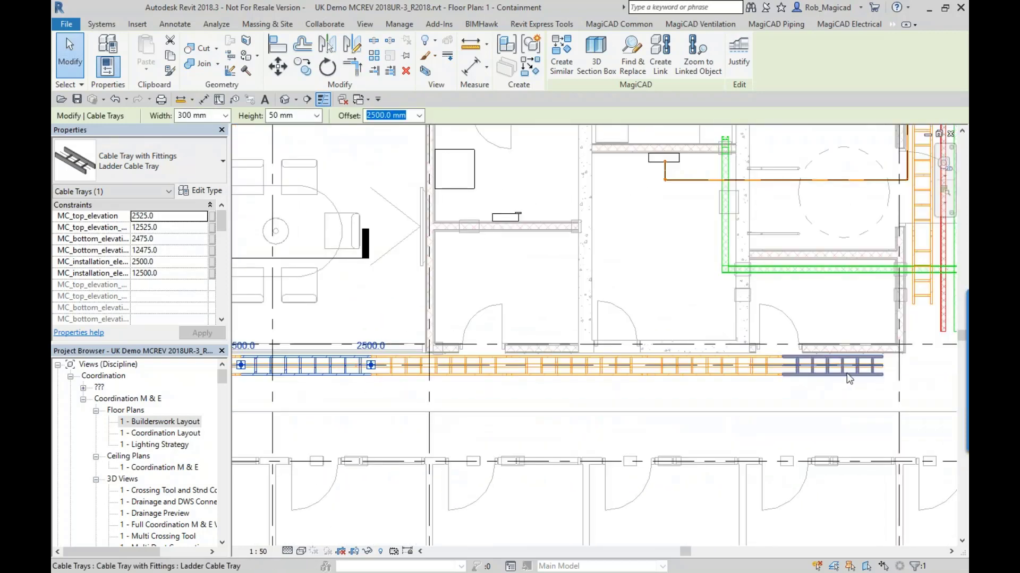
{"action": "scroll", "coordinate": [672, 364], "scroll_direction": "down", "scroll_amount": 2}
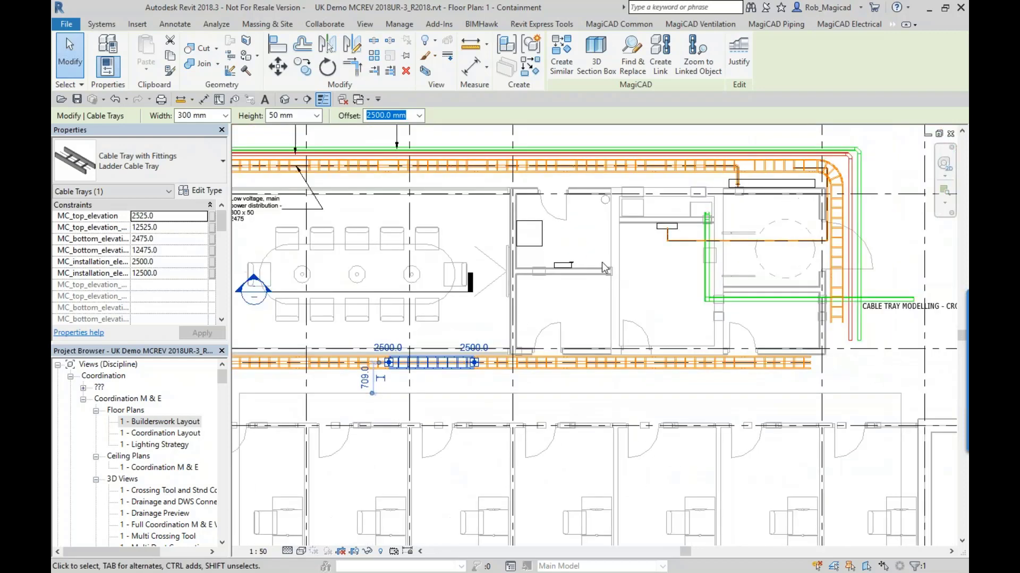
{"action": "middle_click_drag", "start_coordinate": [602, 262], "coordinate": [558, 325]}
{"action": "middle_click_drag", "start_coordinate": [316, 274], "coordinate": [438, 284]}
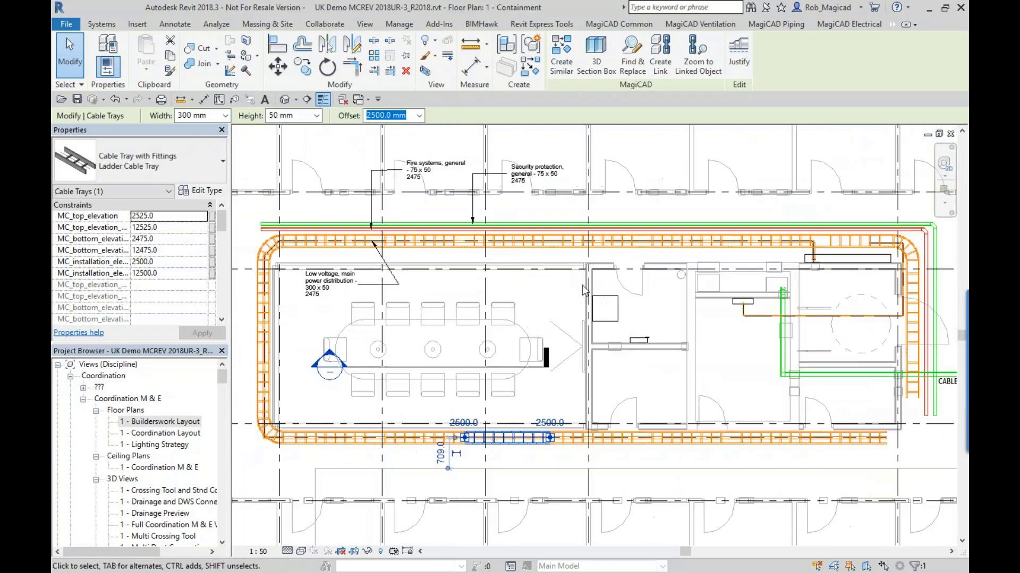
{"action": "left_click", "coordinate": [439, 284]}
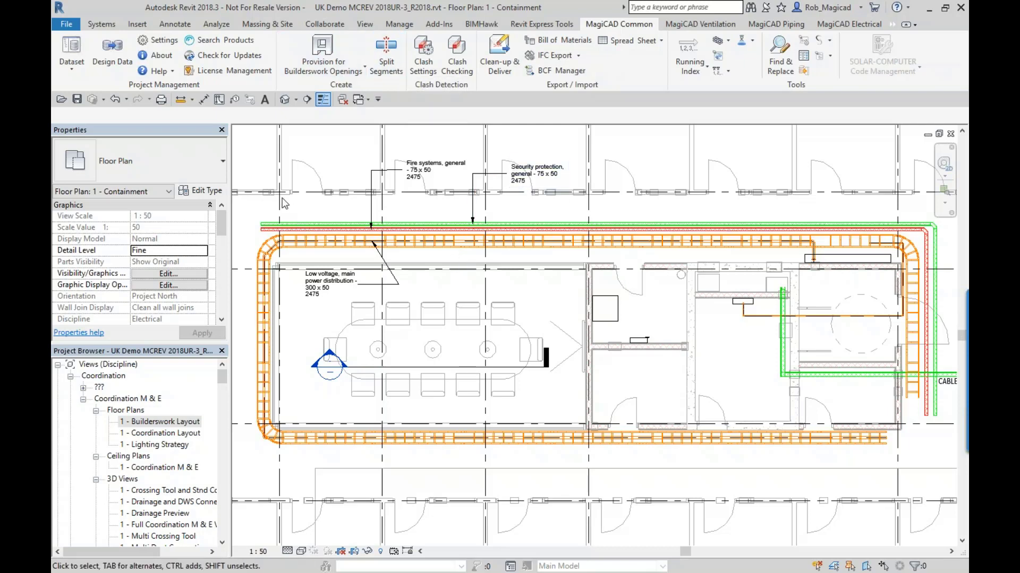
- Close the Containment plan and open the Coordination M & E floor plan "1 - Coordination Layout"
{"action": "left_click", "coordinate": [952, 134]}
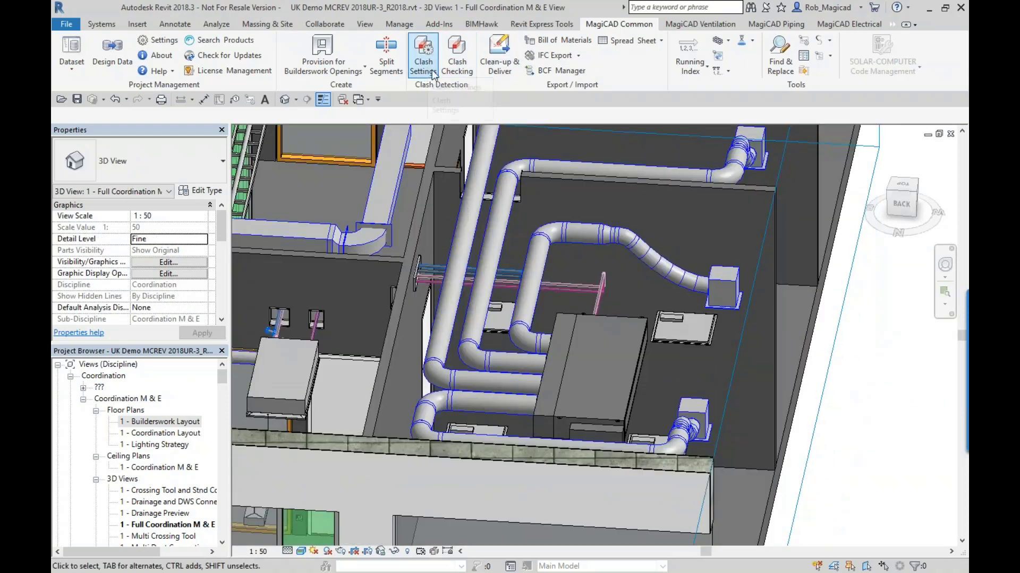
{"action": "scroll", "coordinate": [384, 298], "scroll_direction": "down", "scroll_amount": 2}
{"action": "middle_click_drag", "start_coordinate": [382, 292], "coordinate": [573, 308]}
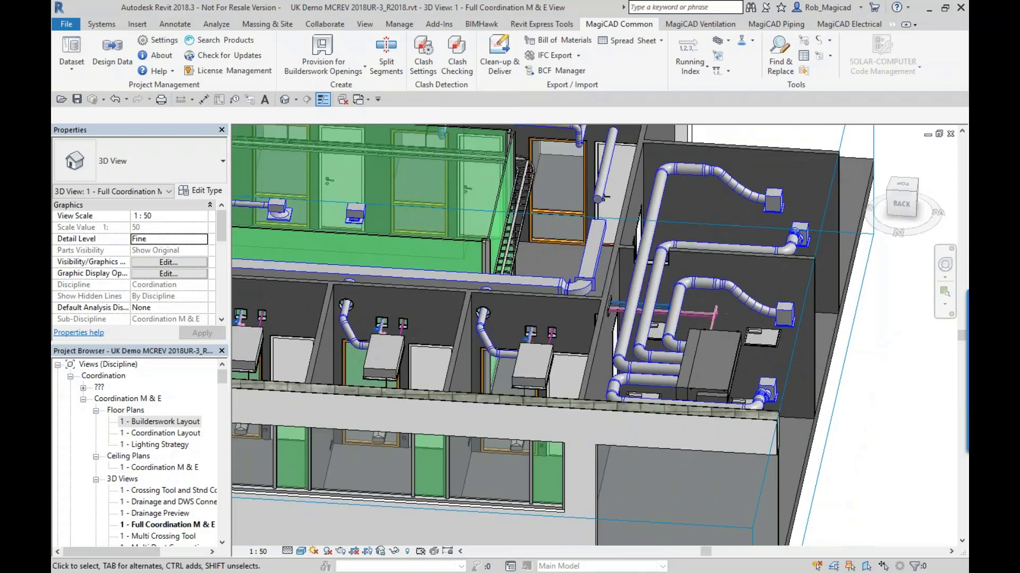
{"action": "left_click", "coordinate": [163, 435]}
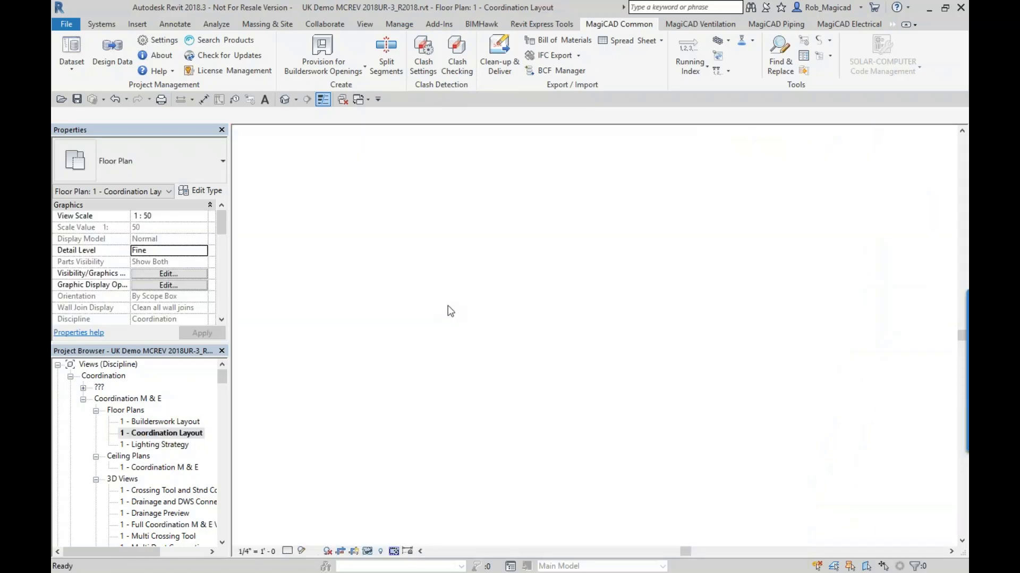
{"action": "scroll", "coordinate": [479, 523], "scroll_direction": "up", "scroll_amount": 5}
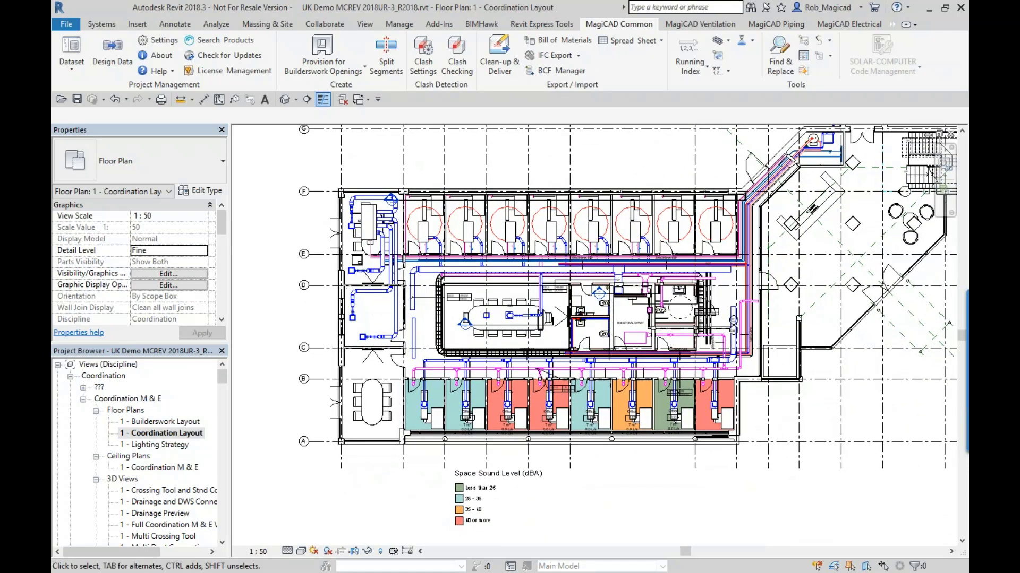
{"action": "scroll", "coordinate": [483, 319], "scroll_direction": "up", "scroll_amount": 2}
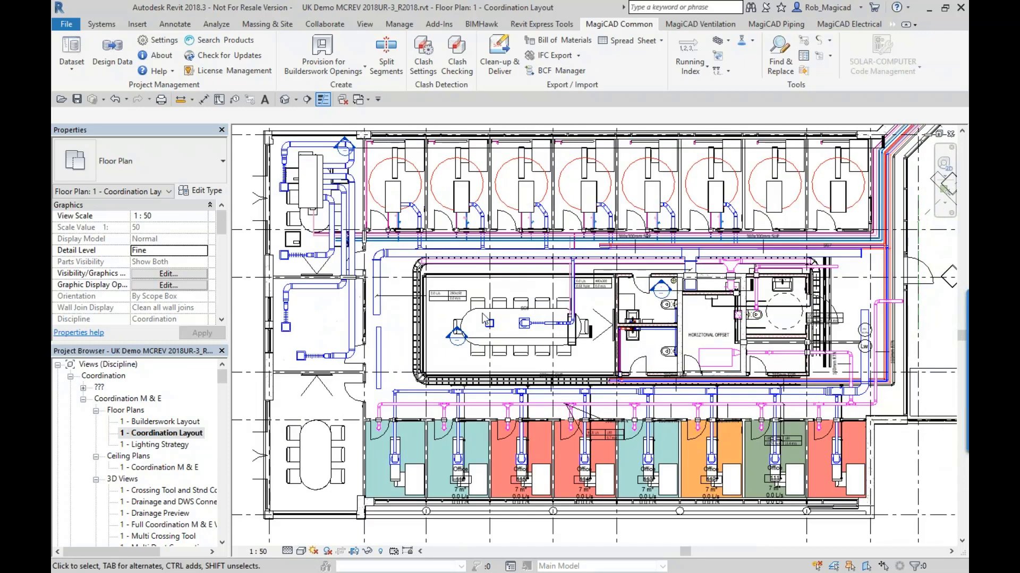
- Open the MagiCAD Clash Settings and turn real time clash on
{"action": "left_click", "coordinate": [424, 63]}
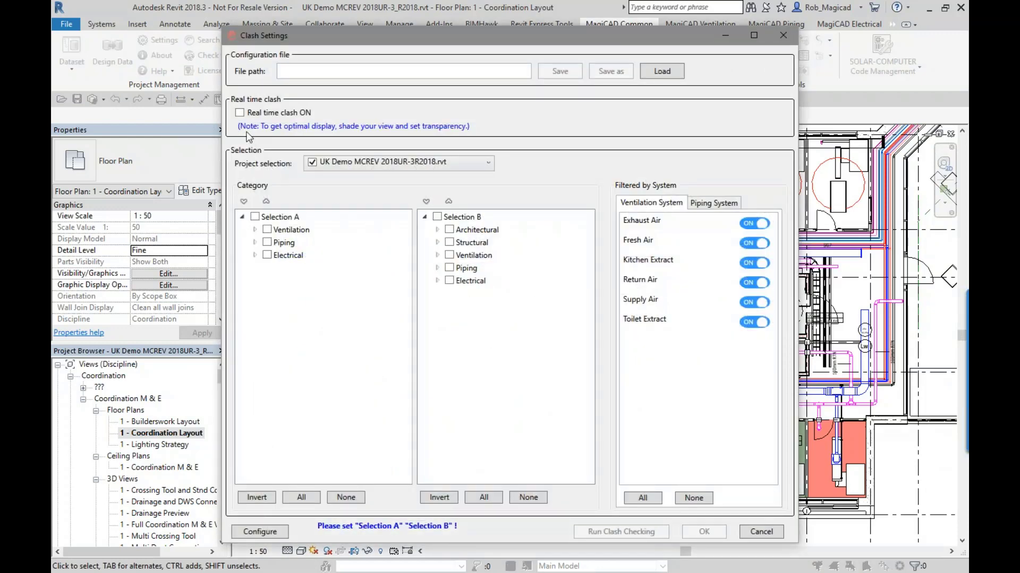
{"action": "left_click", "coordinate": [240, 113]}
- Examine the mechanical equipment and duct types under Selection A and the architectural and air terminal items under Selection B
{"action": "left_click", "coordinate": [254, 230]}
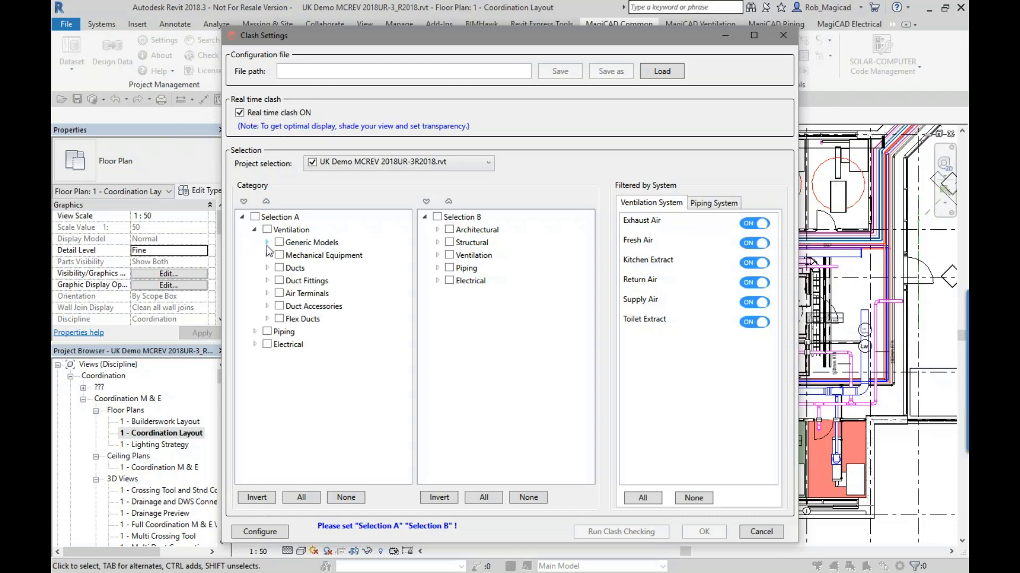
{"action": "left_click", "coordinate": [267, 256]}
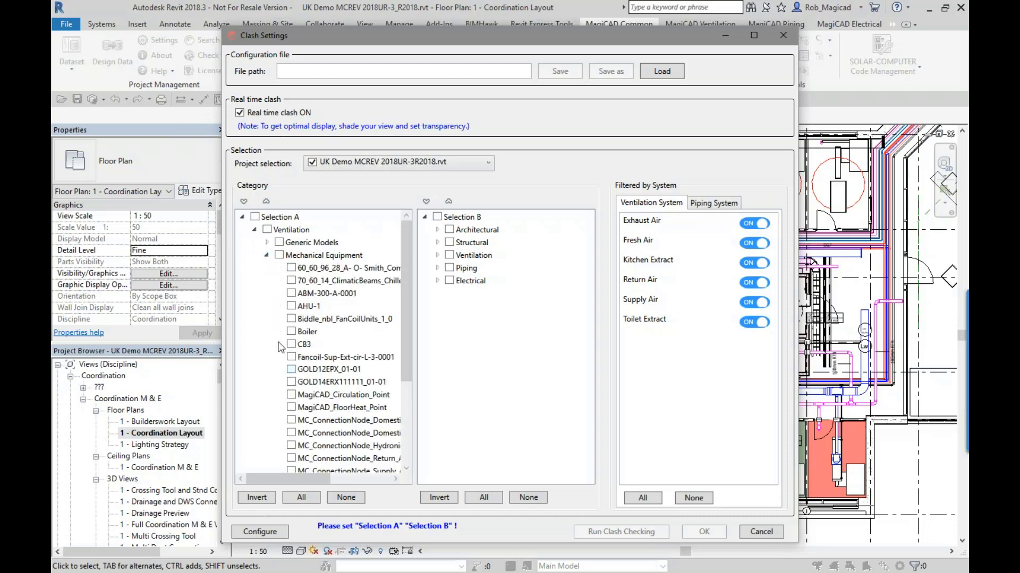
{"action": "left_click", "coordinate": [266, 256]}
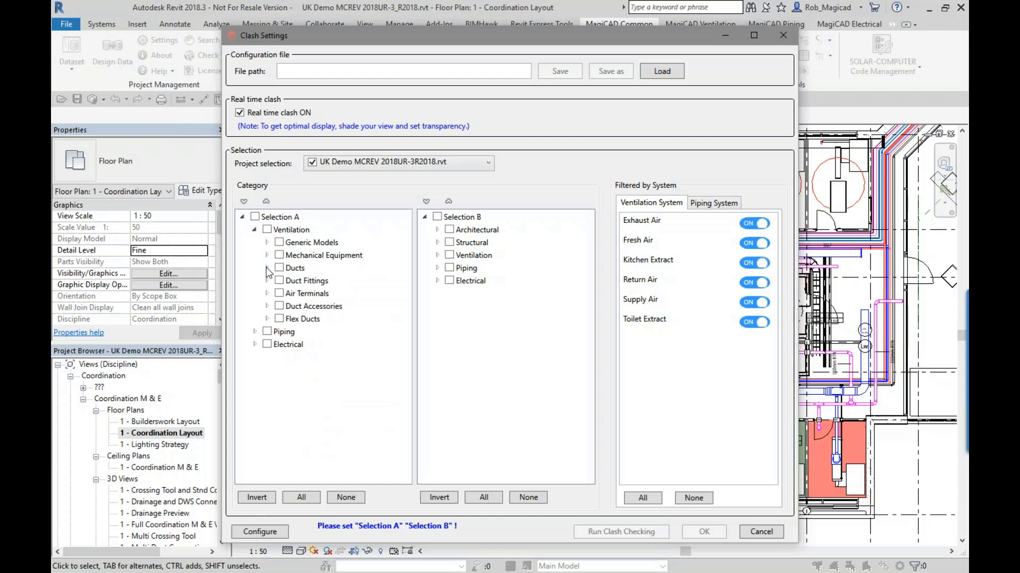
{"action": "left_click", "coordinate": [266, 268]}
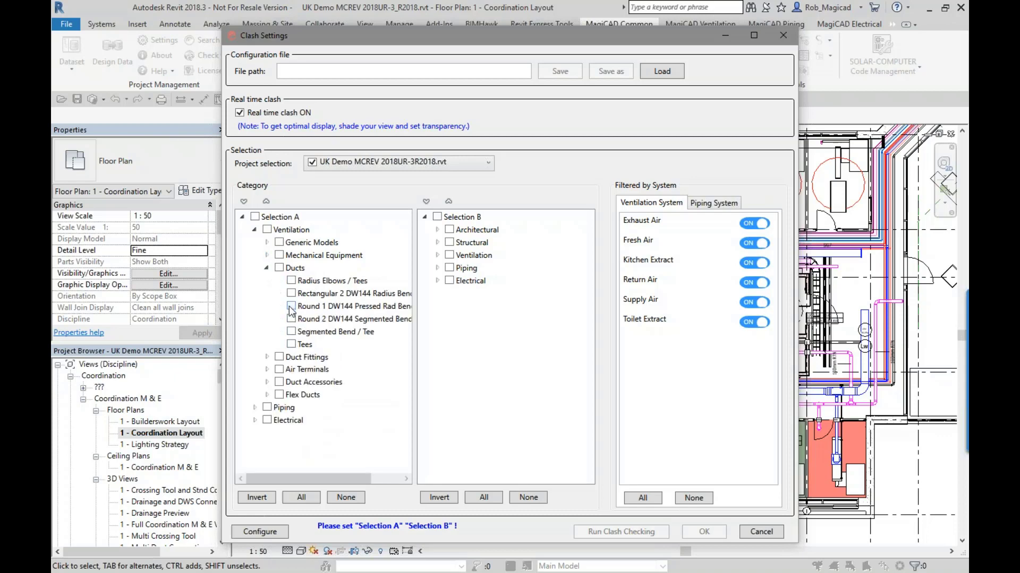
{"action": "left_click", "coordinate": [436, 230]}
{"action": "left_click", "coordinate": [437, 446]}
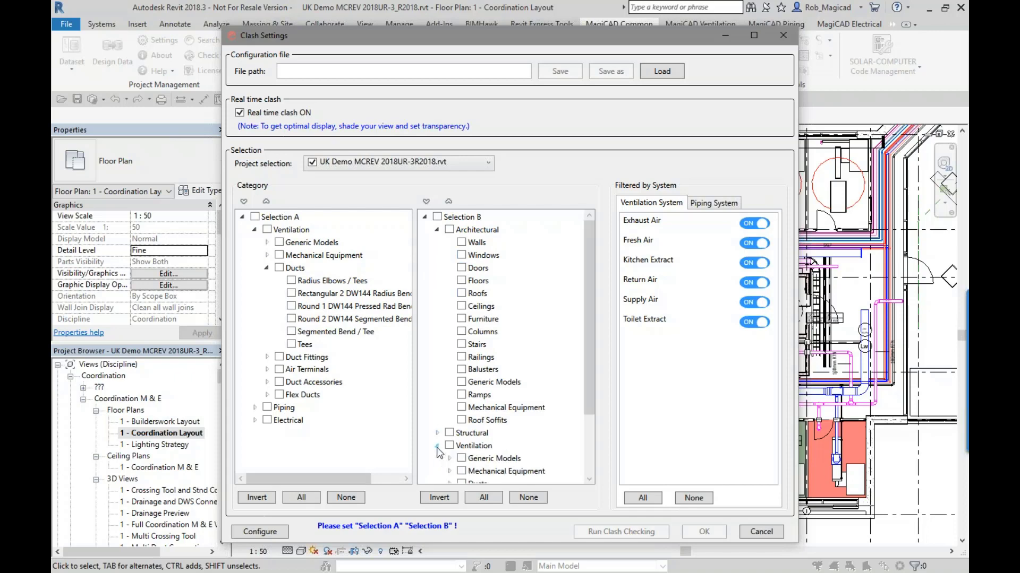
{"action": "left_click_drag", "start_coordinate": [592, 389], "coordinate": [588, 449]}
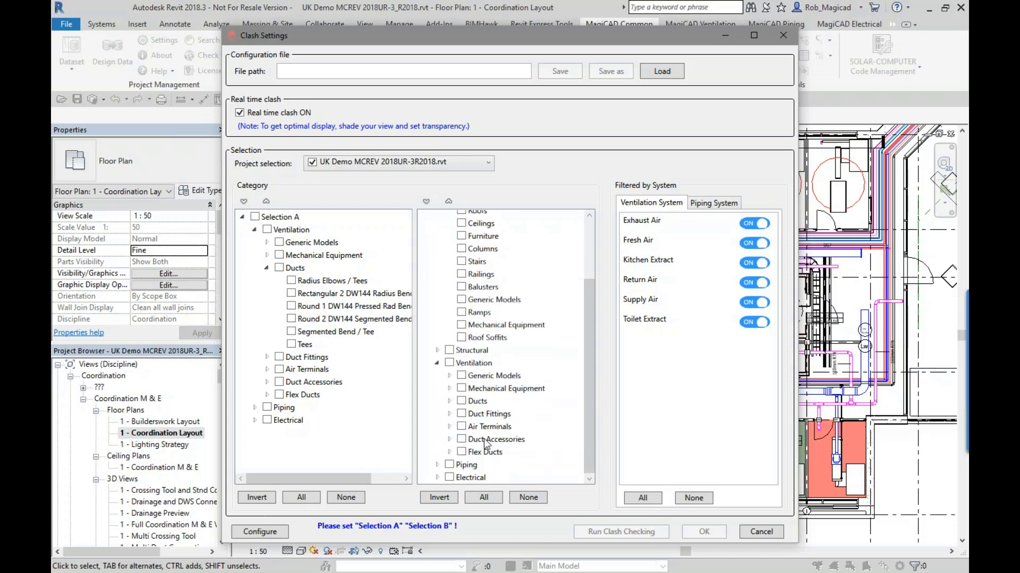
{"action": "left_click", "coordinate": [450, 428]}
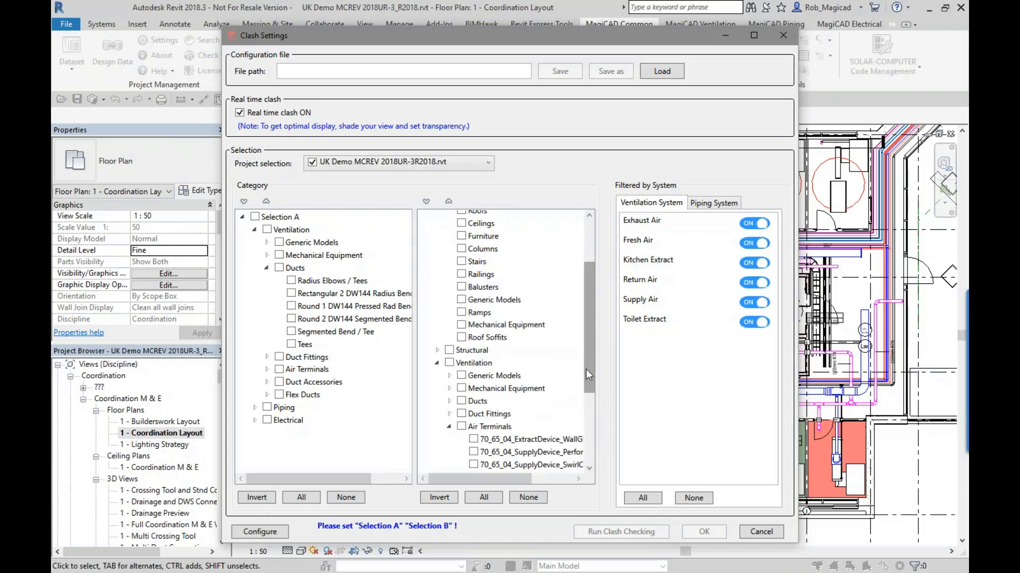
{"action": "left_click_drag", "start_coordinate": [585, 368], "coordinate": [585, 409]}
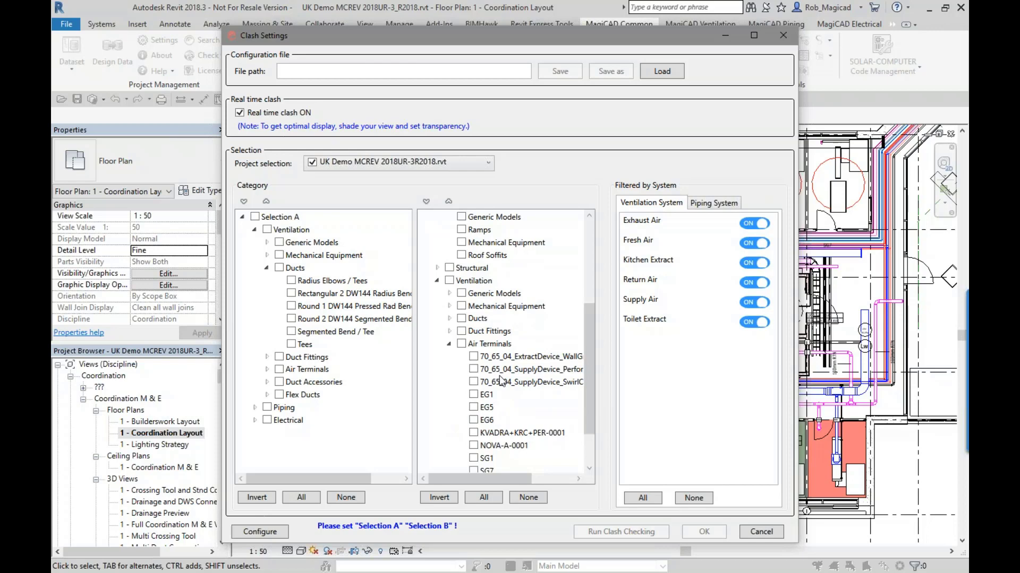
{"action": "left_click", "coordinate": [267, 268]}
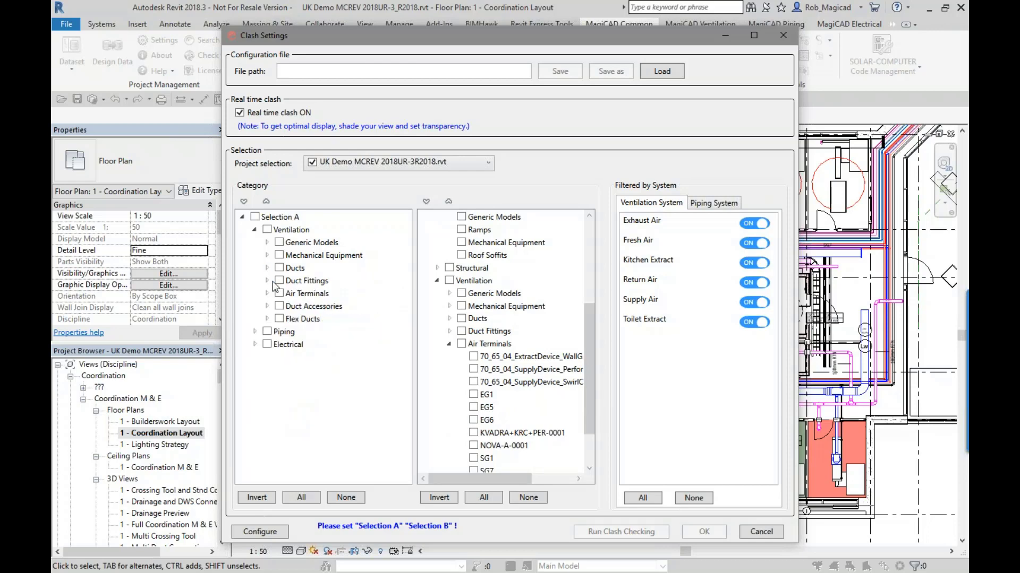
- Include ducts, duct fittings, pipes, pipe fittings, cable trays and cable tray fittings in Selection A of the clash check
{"action": "left_click", "coordinate": [279, 268]}
{"action": "left_click", "coordinate": [255, 332]}
{"action": "left_click", "coordinate": [280, 381]}
{"action": "left_click", "coordinate": [279, 394]}
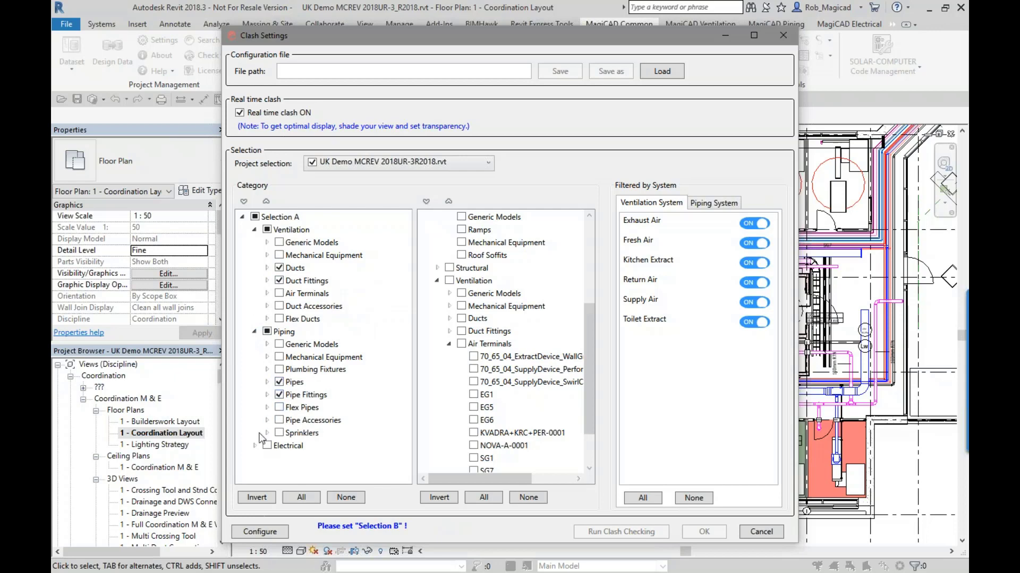
{"action": "left_click", "coordinate": [255, 446]}
{"action": "scroll", "coordinate": [258, 448], "scroll_direction": "down", "scroll_amount": 3}
{"action": "left_click", "coordinate": [279, 465]}
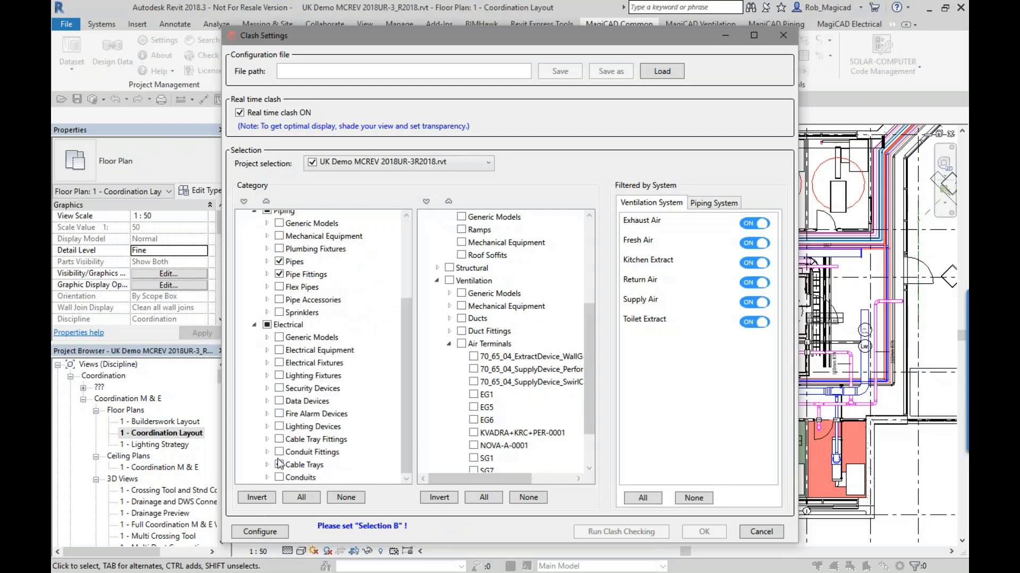
{"action": "left_click", "coordinate": [279, 440]}
- Include the whole Architectural category, with all its subcategories, in Selection B, and collapse the expanded Architectural and Air Terminals lists
{"action": "scroll", "coordinate": [593, 237], "scroll_direction": "up", "scroll_amount": 5}
{"action": "left_click", "coordinate": [461, 242]}
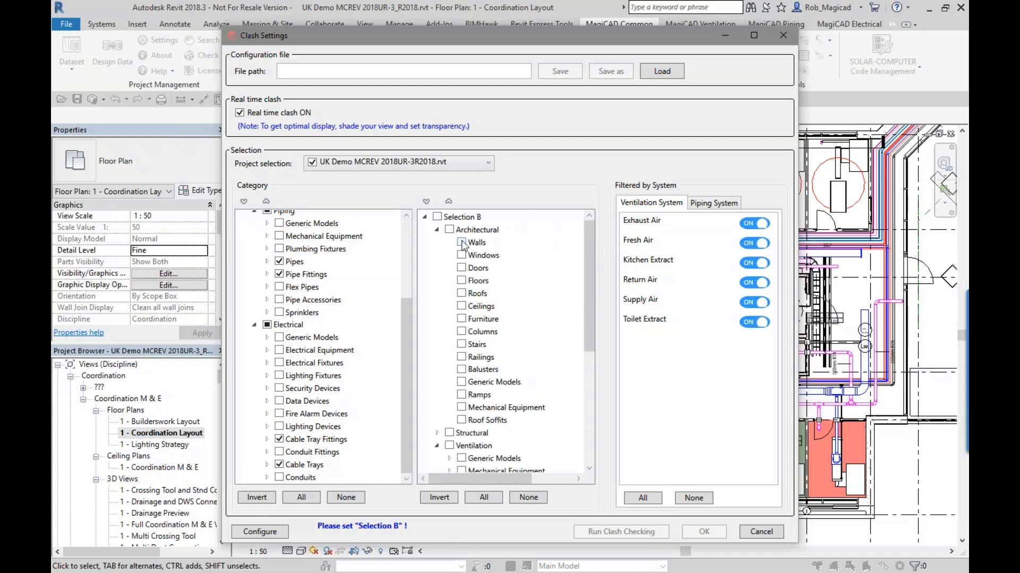
{"action": "left_click", "coordinate": [437, 230]}
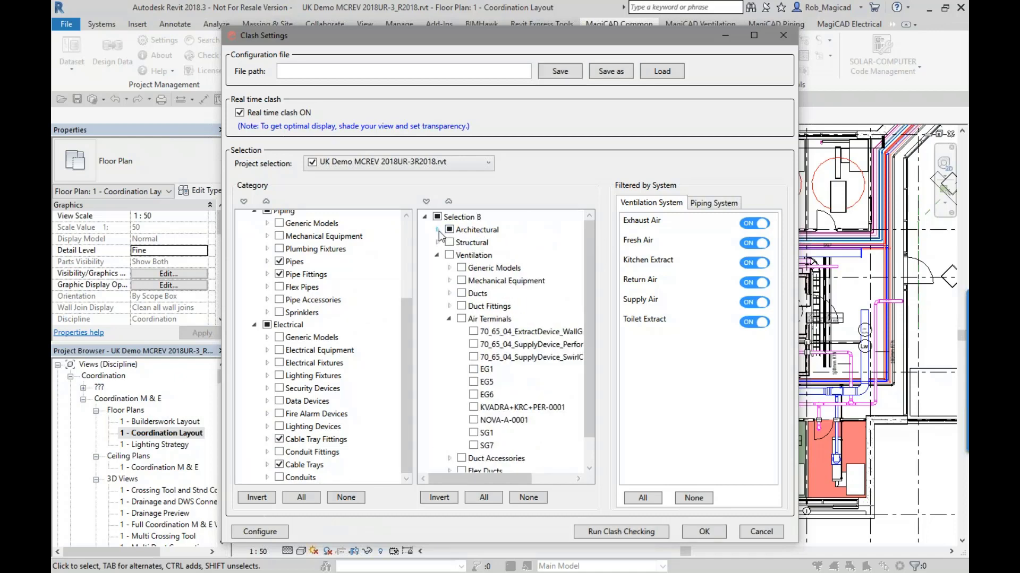
{"action": "left_click", "coordinate": [449, 230]}
{"action": "left_click", "coordinate": [449, 230]}
{"action": "left_click", "coordinate": [437, 230]}
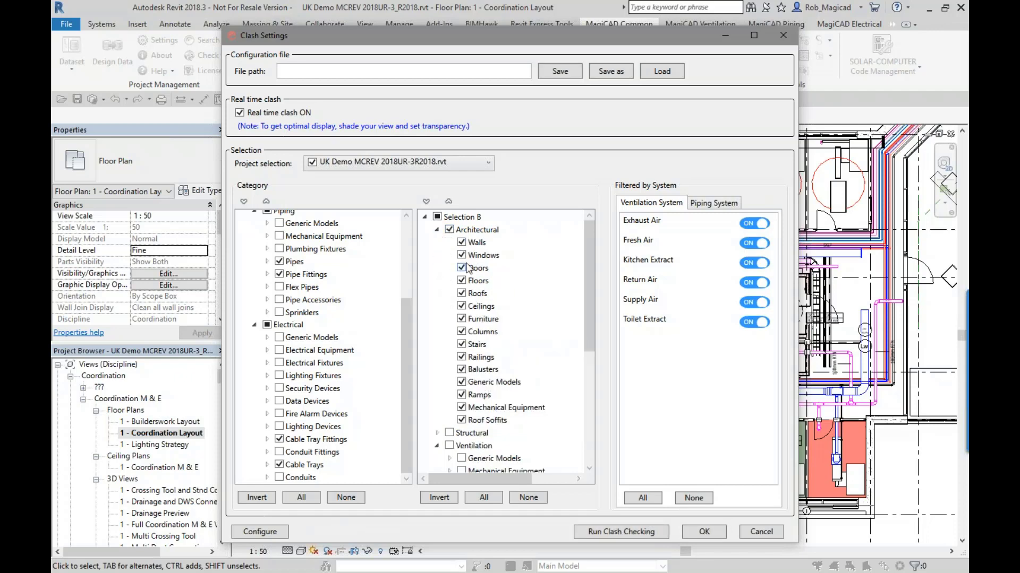
{"action": "left_click", "coordinate": [436, 231]}
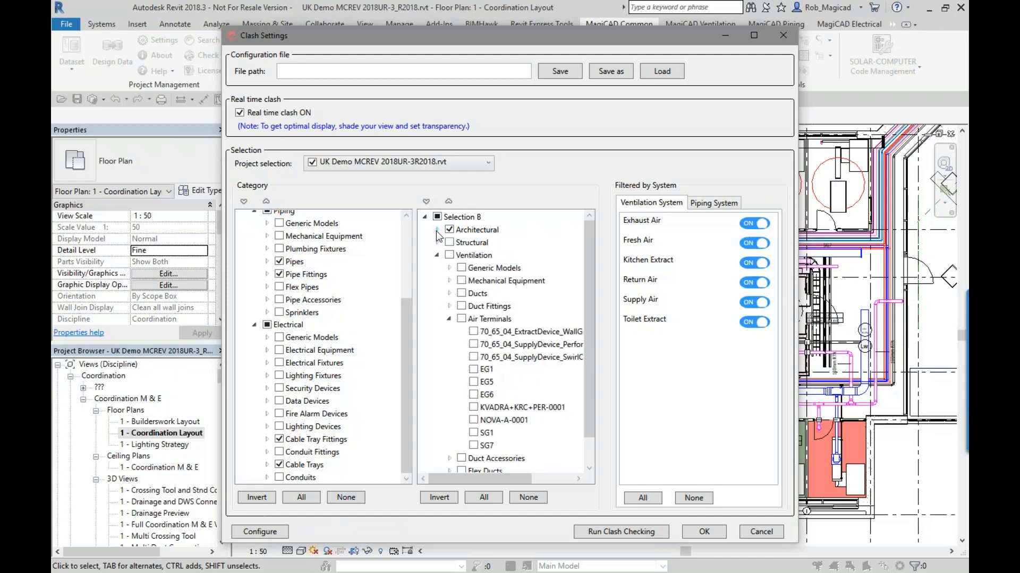
{"action": "left_click", "coordinate": [448, 319]}
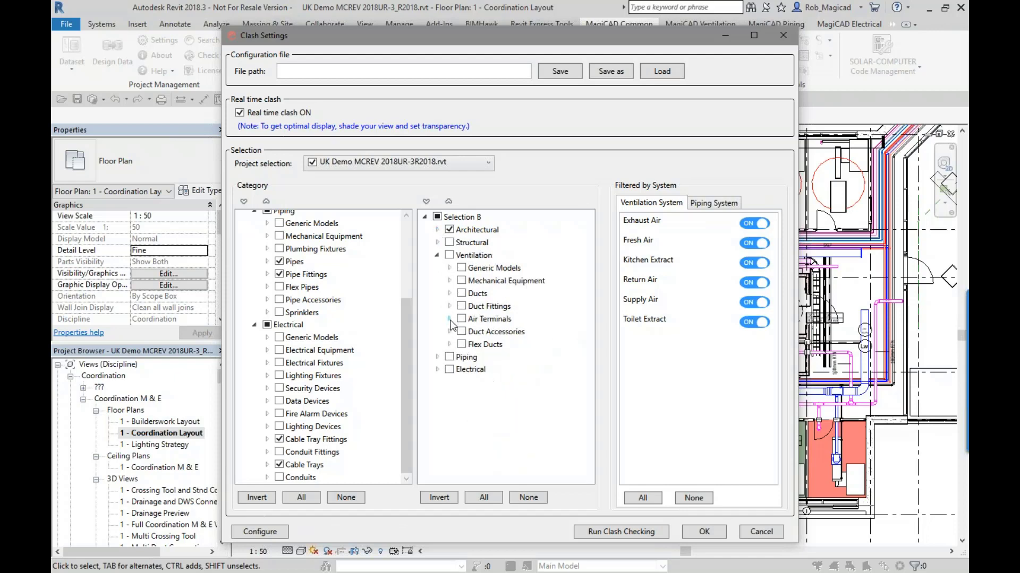
- Configure clearance zones of 15 mm for ducts and pipes and 15, 15, 20 mm for cable trays, ignore pipes below 15 mm, and apply
{"action": "left_click", "coordinate": [260, 532]}
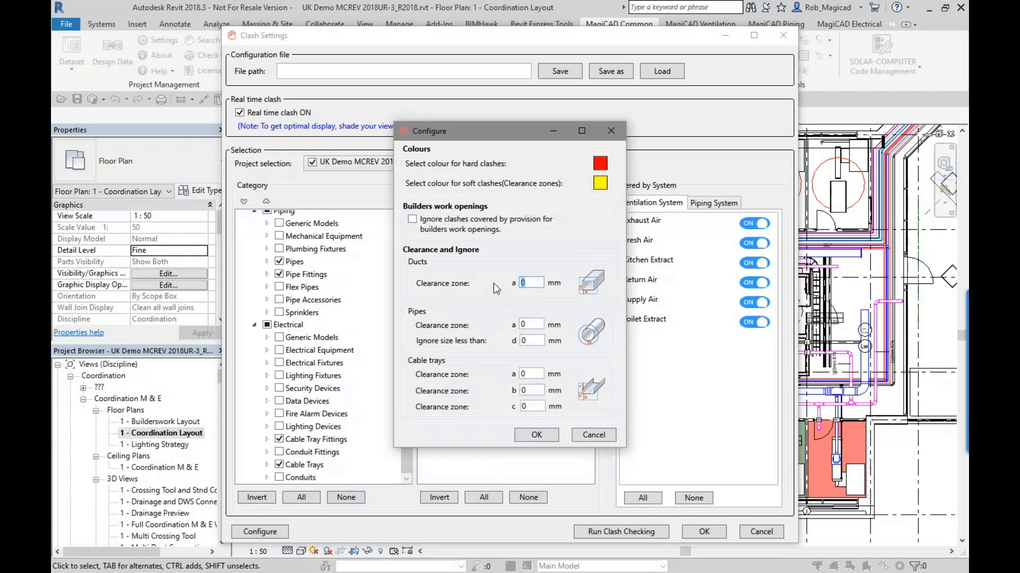
{"action": "type", "text": "15"}
{"action": "key", "text": "Tab"}
{"action": "type", "text": "15"}
{"action": "key", "text": "Tab"}
{"action": "type", "text": "1515"}
{"action": "key", "text": "Tab"}
{"action": "type", "text": "15"}
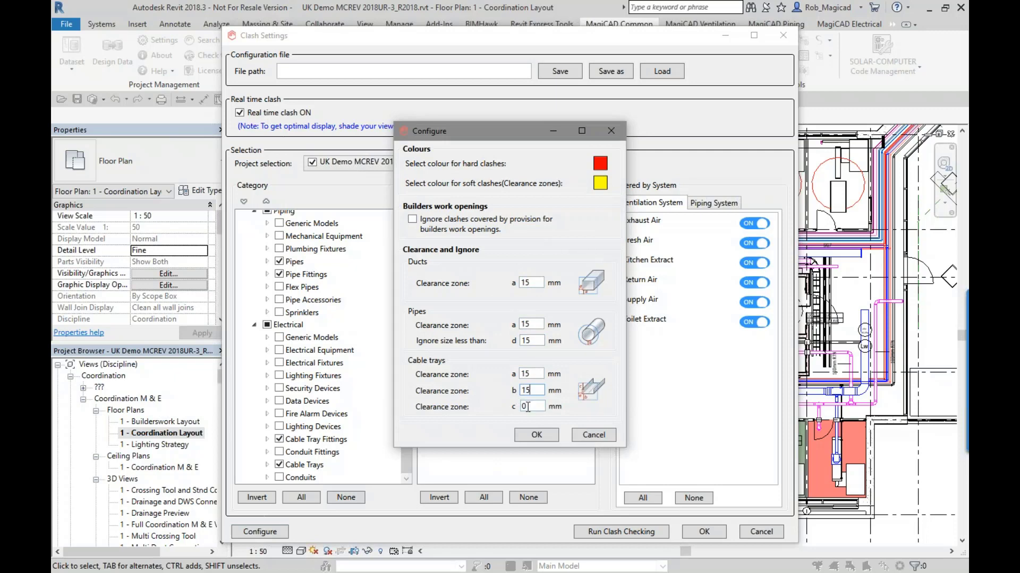
{"action": "key", "text": "Tab"}
{"action": "type", "text": "1"}
{"action": "key", "text": "BackSpace"}
{"action": "type", "text": "20"}
{"action": "left_click", "coordinate": [537, 435]}
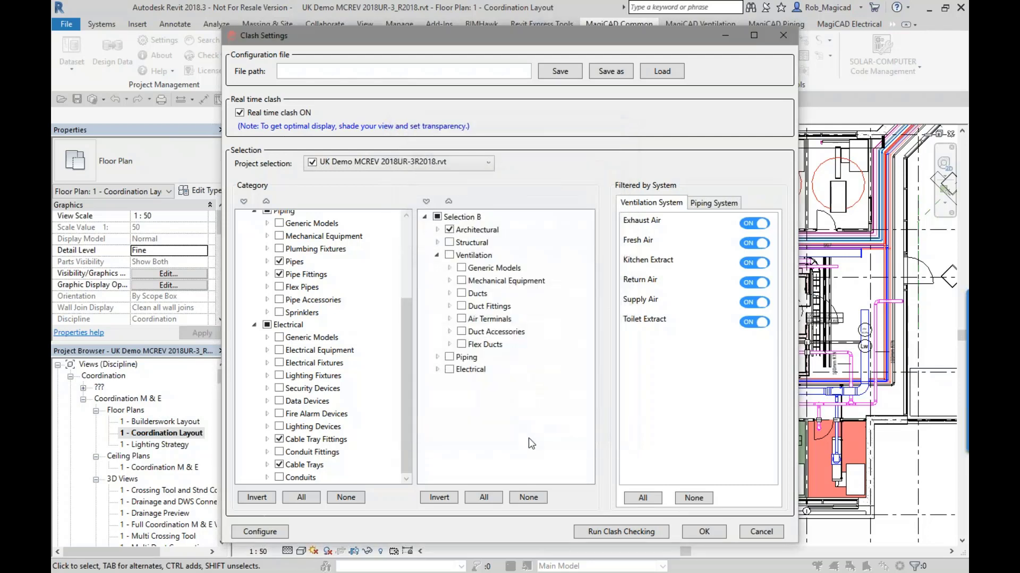
{"action": "left_click", "coordinate": [704, 531]}
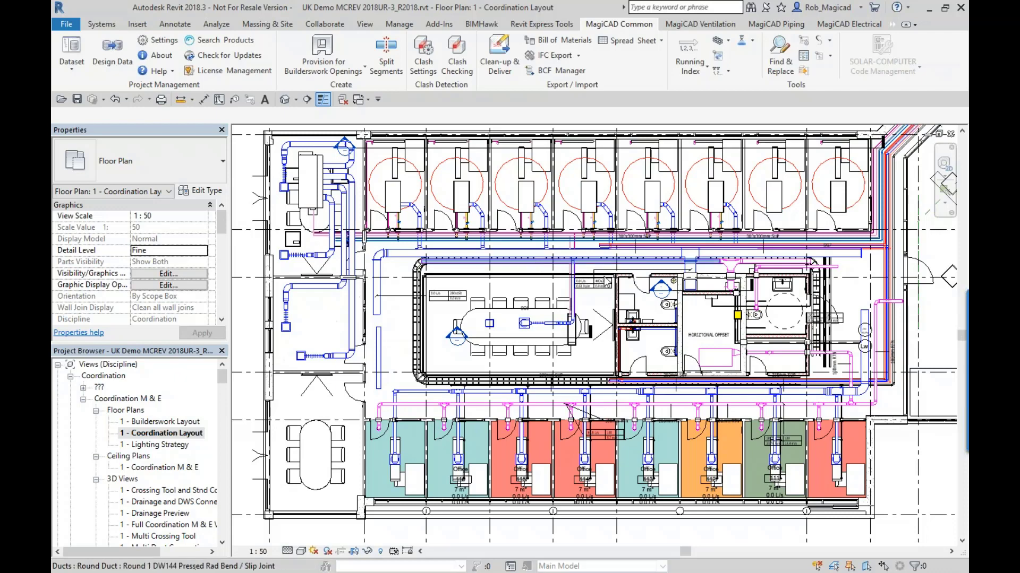
- Examine the highlighted hard and soft clashes with the architecture around the toilets, offices and corridors of the coordination layout
{"action": "scroll", "coordinate": [737, 303], "scroll_direction": "up", "scroll_amount": 7}
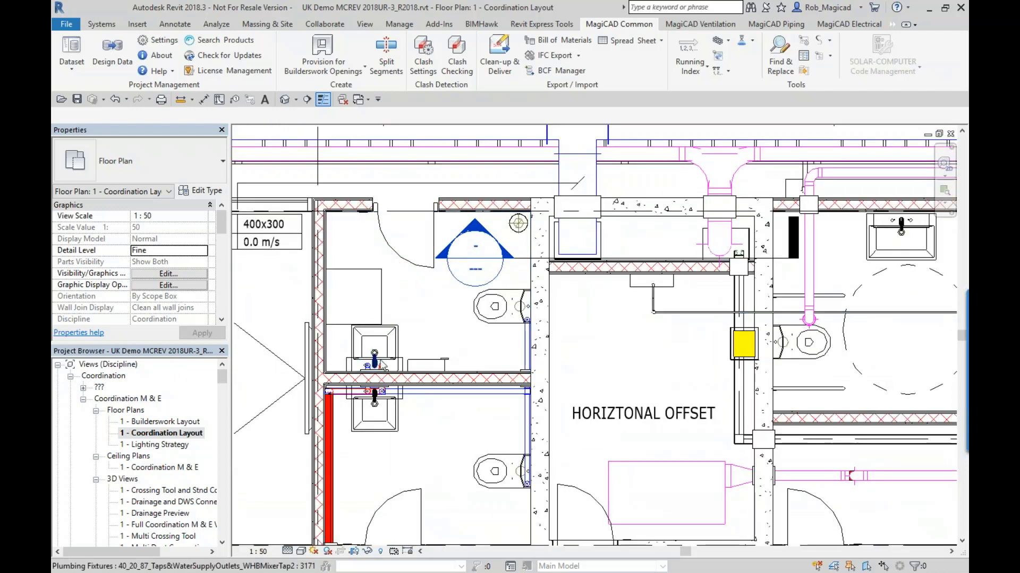
{"action": "middle_click_drag", "start_coordinate": [391, 366], "coordinate": [502, 261]}
{"action": "scroll", "coordinate": [457, 435], "scroll_direction": "up", "scroll_amount": 3}
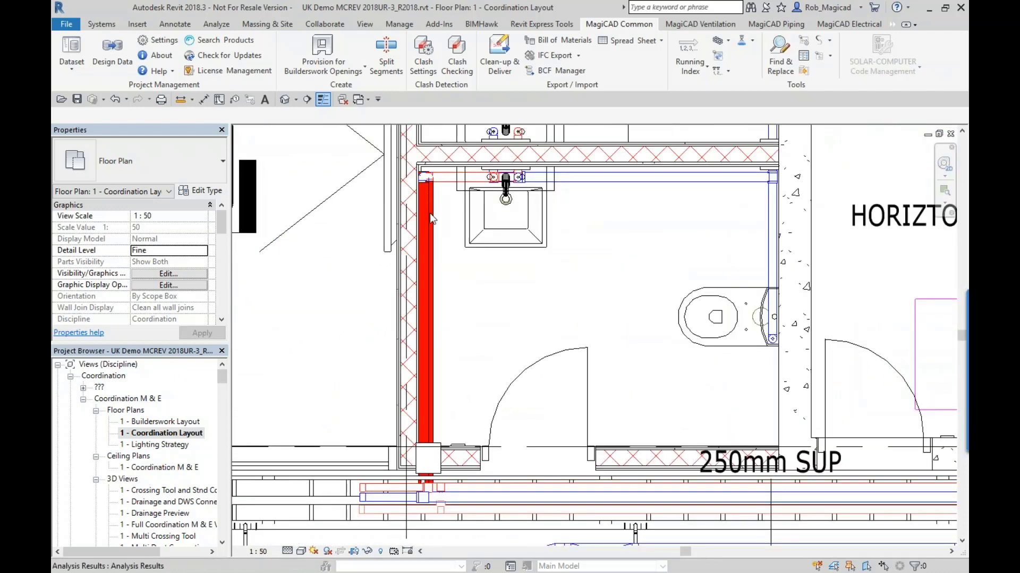
{"action": "scroll", "coordinate": [433, 223], "scroll_direction": "down", "scroll_amount": 3}
{"action": "middle_click_drag", "start_coordinate": [485, 333], "coordinate": [663, 532]}
{"action": "scroll", "coordinate": [663, 531], "scroll_direction": "down", "scroll_amount": 1}
{"action": "middle_click_drag", "start_coordinate": [423, 287], "coordinate": [582, 435]}
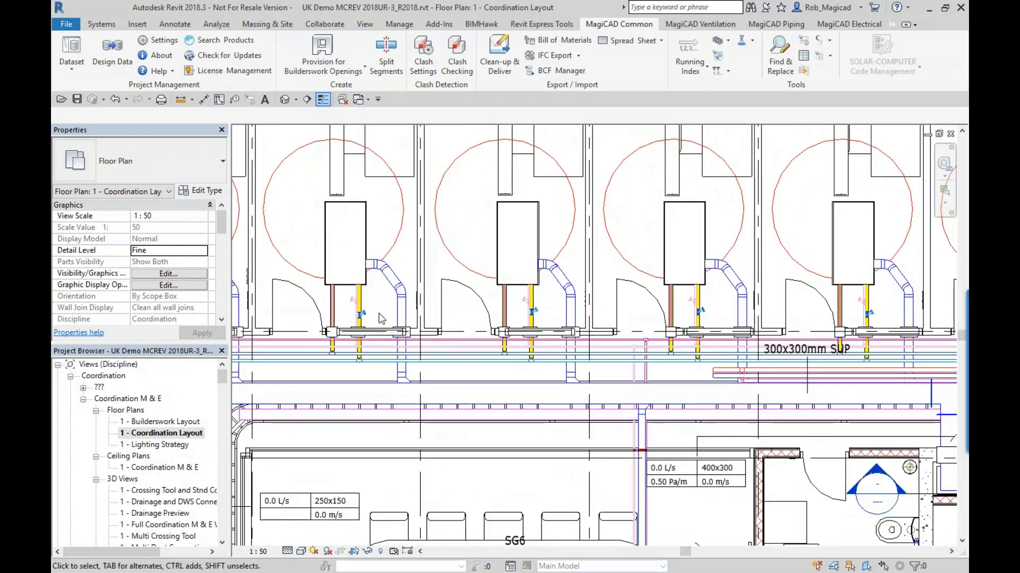
{"action": "middle_click_drag", "start_coordinate": [417, 330], "coordinate": [574, 359]}
{"action": "scroll", "coordinate": [816, 319], "scroll_direction": "down", "scroll_amount": 2}
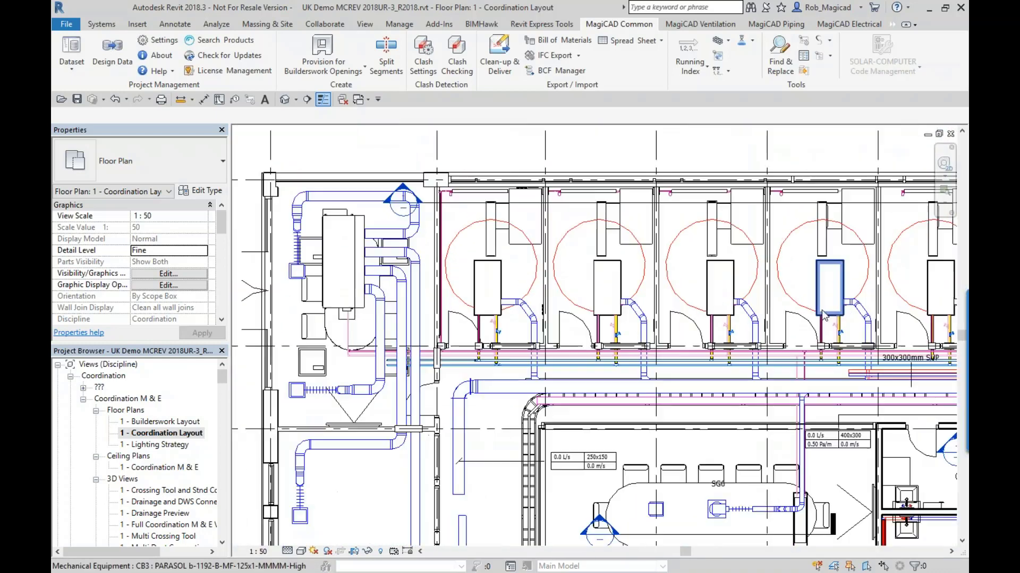
{"action": "middle_click_drag", "start_coordinate": [828, 317], "coordinate": [333, 373]}
{"action": "middle_click_drag", "start_coordinate": [797, 359], "coordinate": [458, 246]}
{"action": "scroll", "coordinate": [486, 336], "scroll_direction": "up", "scroll_amount": 1}
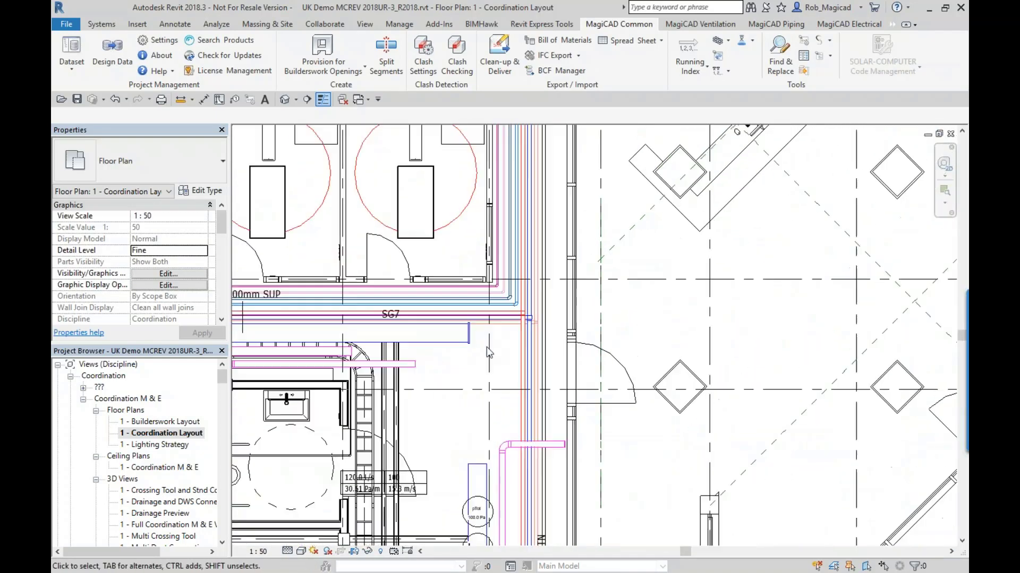
{"action": "middle_click_drag", "start_coordinate": [497, 356], "coordinate": [599, 111]}
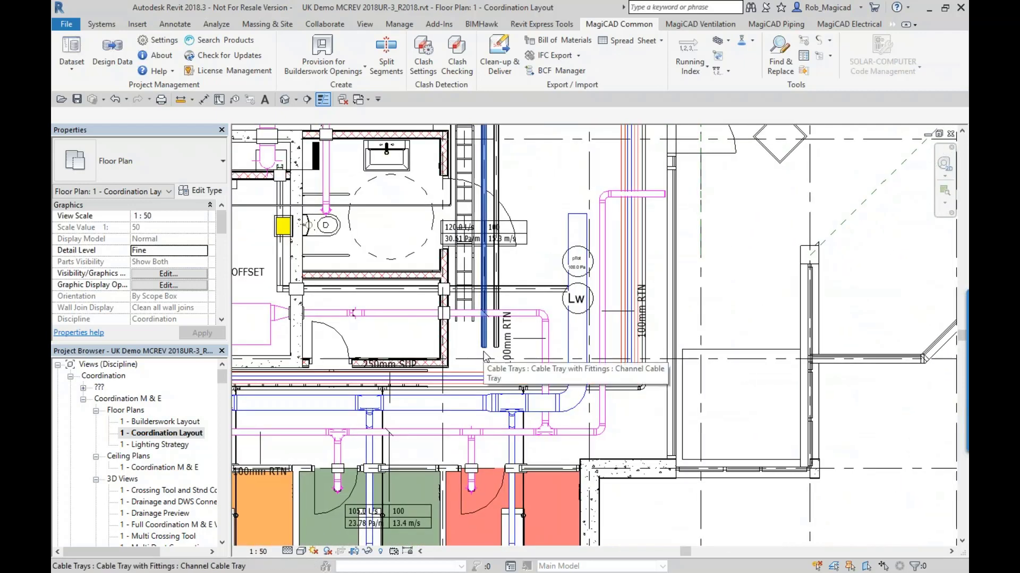
{"action": "left_click", "coordinate": [301, 552]}
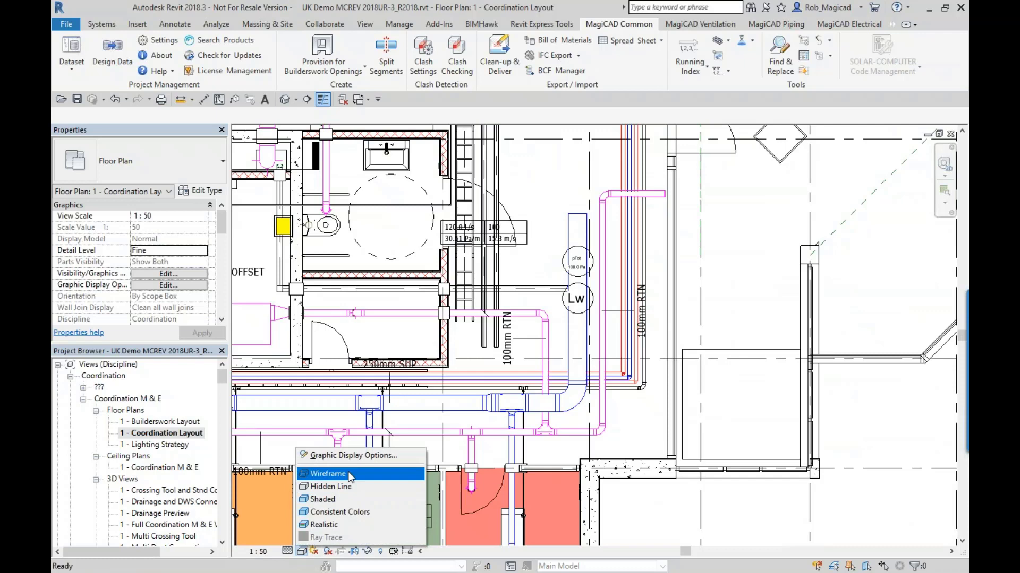
{"action": "left_click", "coordinate": [327, 418]}
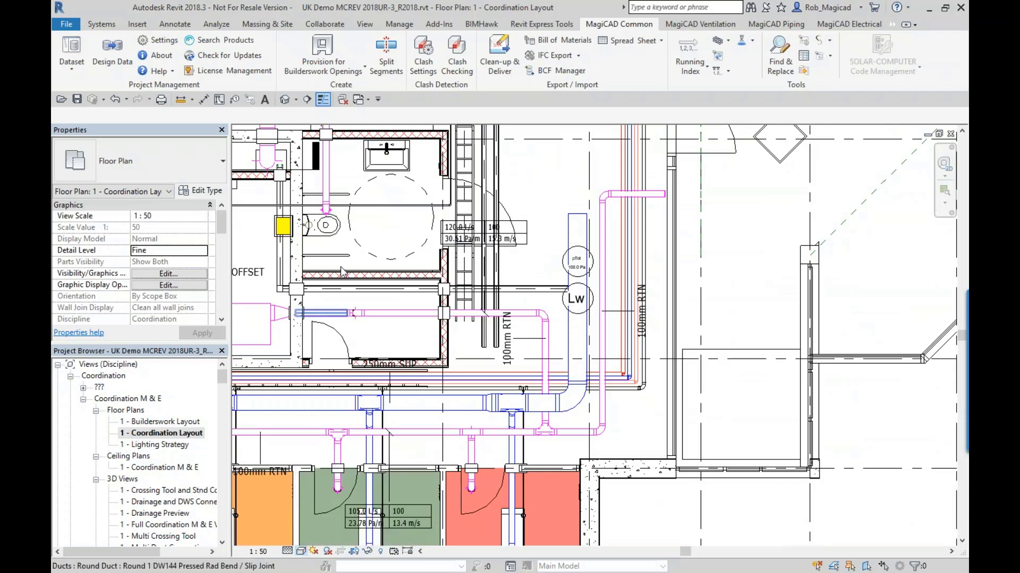
- Add ducts, duct fittings, pipes, pipe fittings, cable trays and cable tray fittings to Selection B of the clash settings, and apply
{"action": "left_click", "coordinate": [423, 58]}
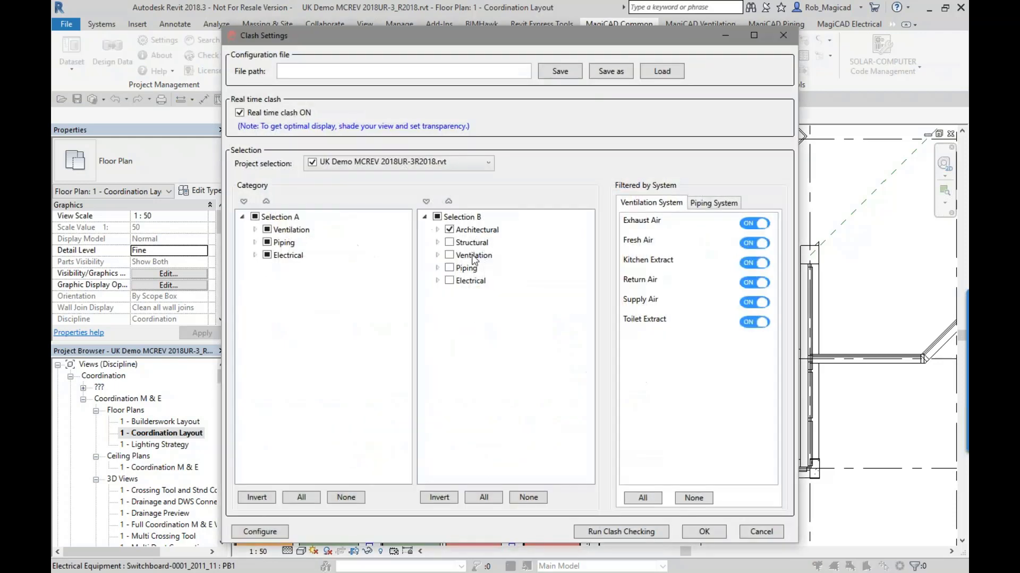
{"action": "left_click", "coordinate": [437, 255]}
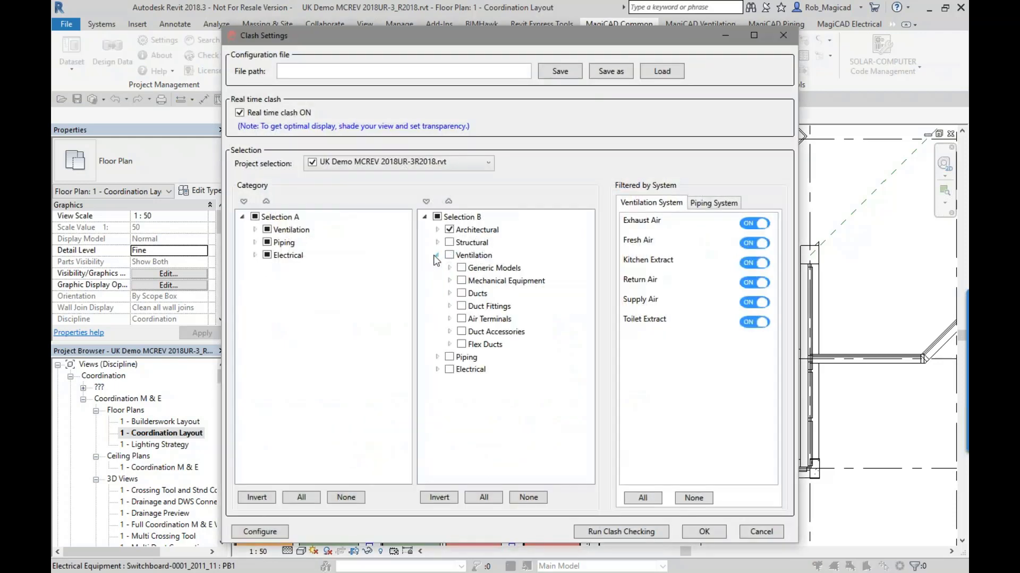
{"action": "left_click", "coordinate": [462, 293]}
{"action": "left_click", "coordinate": [462, 305]}
{"action": "left_click", "coordinate": [437, 357]}
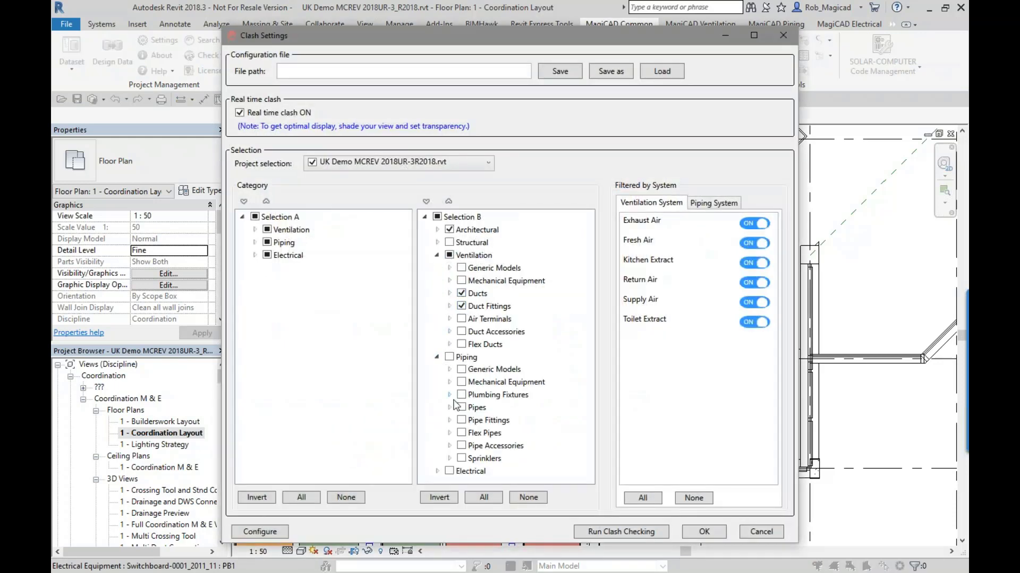
{"action": "left_click", "coordinate": [462, 420]}
{"action": "left_click", "coordinate": [461, 407]}
{"action": "left_click", "coordinate": [437, 471]}
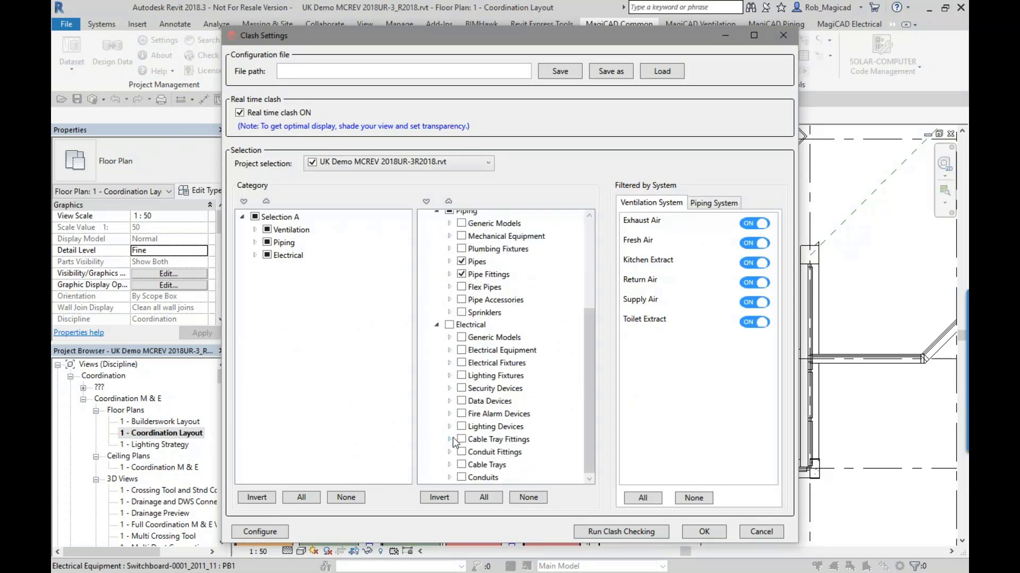
{"action": "left_click", "coordinate": [461, 464]}
{"action": "left_click", "coordinate": [462, 440]}
{"action": "left_click", "coordinate": [702, 531]}
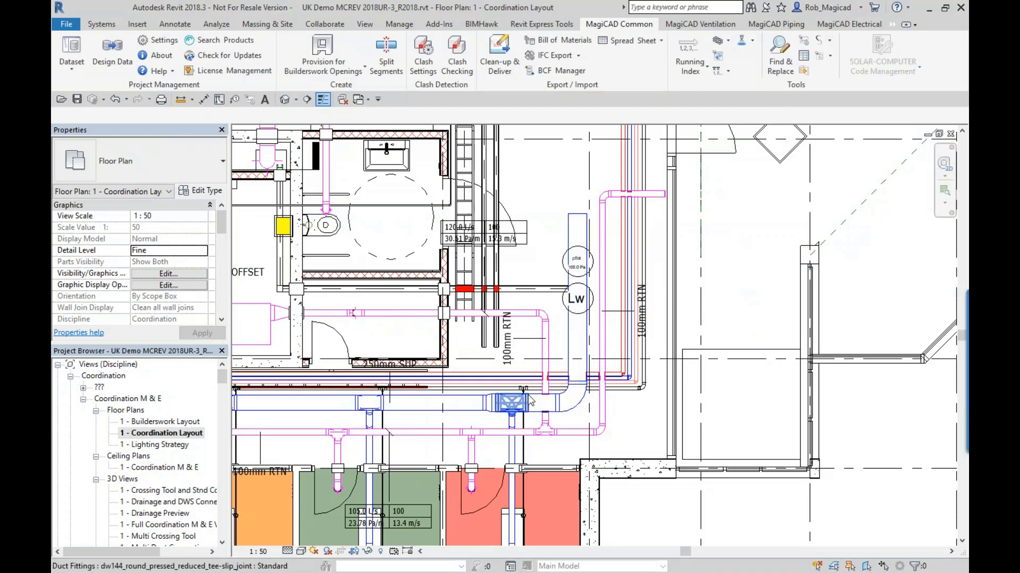
- Make the coordination layout's model display transparent through the graphic display options, keeping the Hidden Line style
{"action": "scroll", "coordinate": [537, 384], "scroll_direction": "up", "scroll_amount": 3}
{"action": "left_click", "coordinate": [301, 552]}
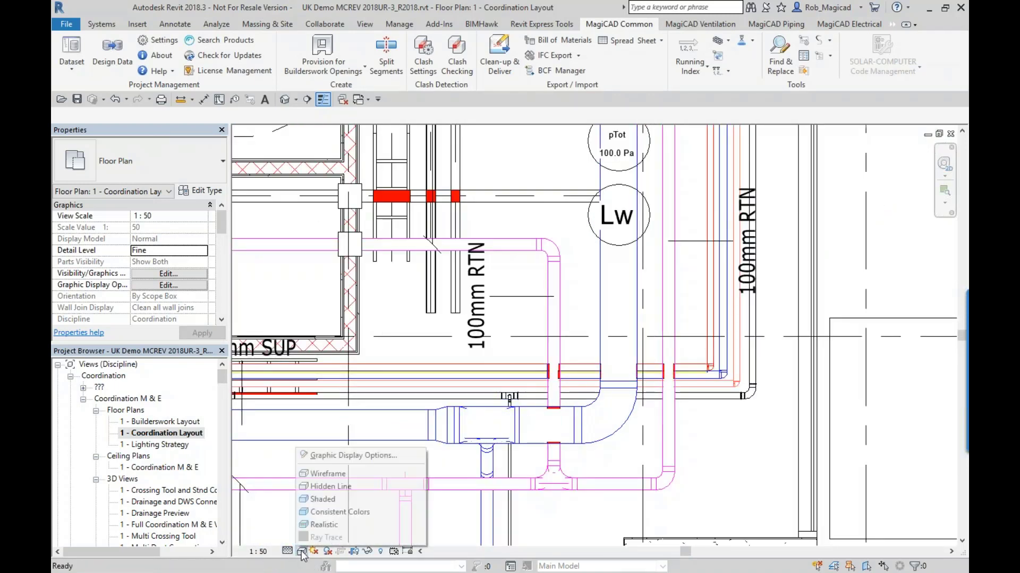
{"action": "left_click", "coordinate": [354, 455]}
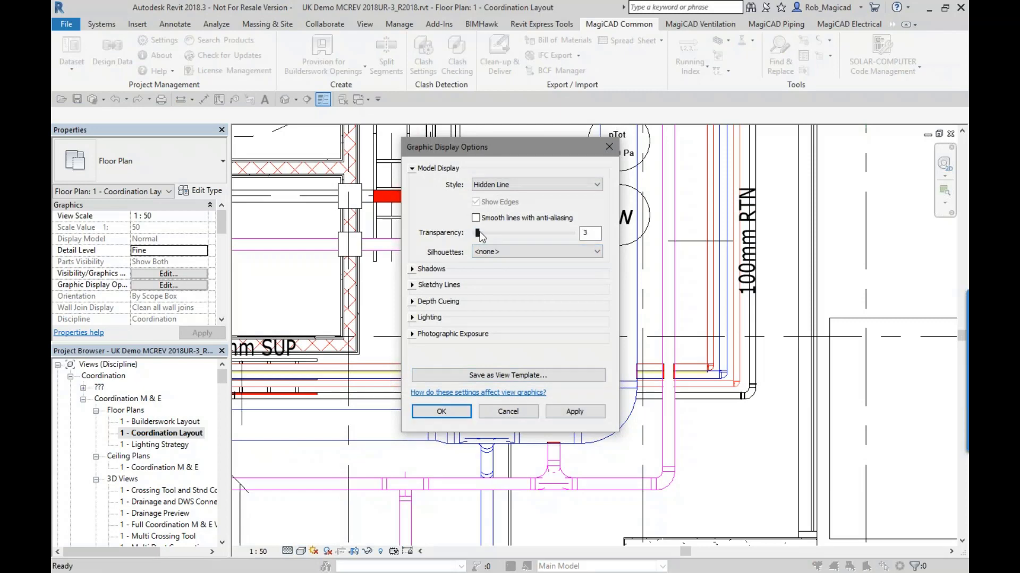
{"action": "left_click", "coordinate": [454, 412]}
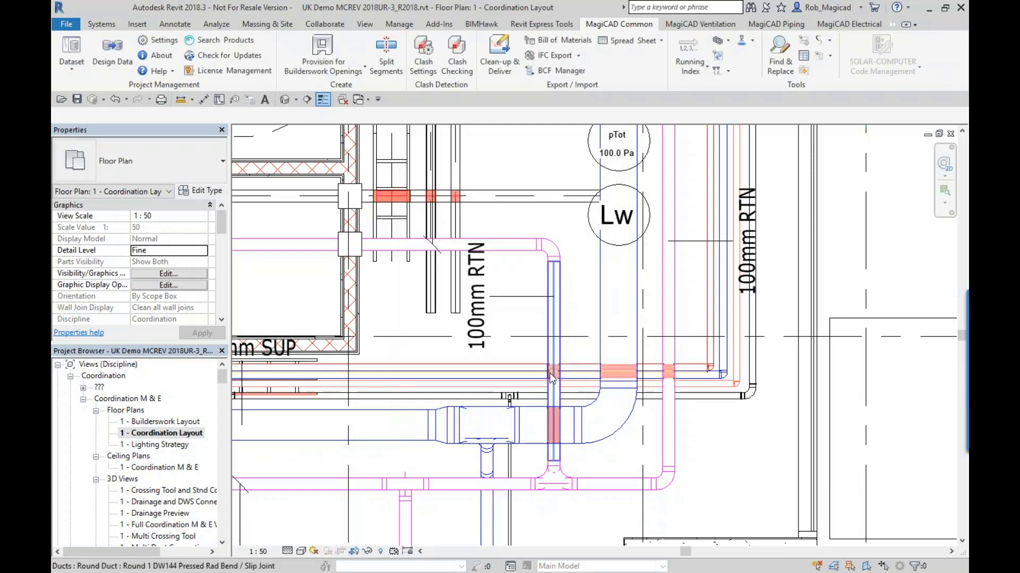
- Examine the highlighted clashes between the ducts, pipes and cable trays around the corridor bend and the wider coordination layout
{"action": "scroll", "coordinate": [617, 405], "scroll_direction": "up", "scroll_amount": 3}
{"action": "scroll", "coordinate": [638, 369], "scroll_direction": "down", "scroll_amount": 2}
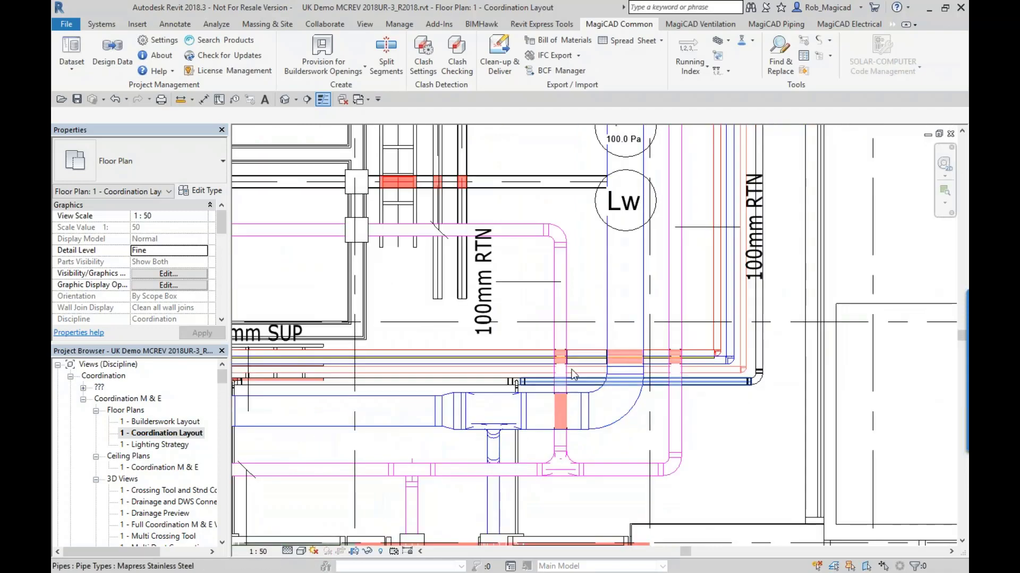
{"action": "middle_click_drag", "start_coordinate": [381, 282], "coordinate": [729, 383]}
{"action": "scroll", "coordinate": [729, 388], "scroll_direction": "down", "scroll_amount": 1}
{"action": "middle_click_drag", "start_coordinate": [432, 233], "coordinate": [544, 432]}
{"action": "scroll", "coordinate": [544, 432], "scroll_direction": "down", "scroll_amount": 1}
{"action": "middle_click_drag", "start_coordinate": [447, 299], "coordinate": [578, 404]}
{"action": "scroll", "coordinate": [587, 402], "scroll_direction": "down", "scroll_amount": 2}
{"action": "scroll", "coordinate": [686, 388], "scroll_direction": "down", "scroll_amount": 2}
{"action": "middle_click_drag", "start_coordinate": [686, 388], "coordinate": [392, 409]}
{"action": "middle_click_drag", "start_coordinate": [507, 384], "coordinate": [654, 300]}
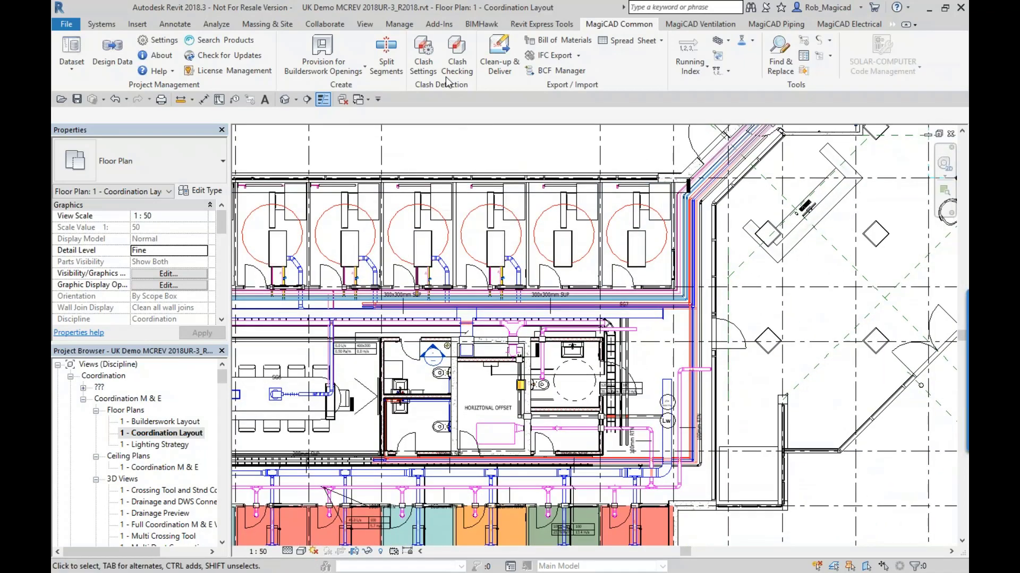
- Run clash checking on the current view of the current model, creating a new report without saving existing issues
{"action": "left_click", "coordinate": [457, 59]}
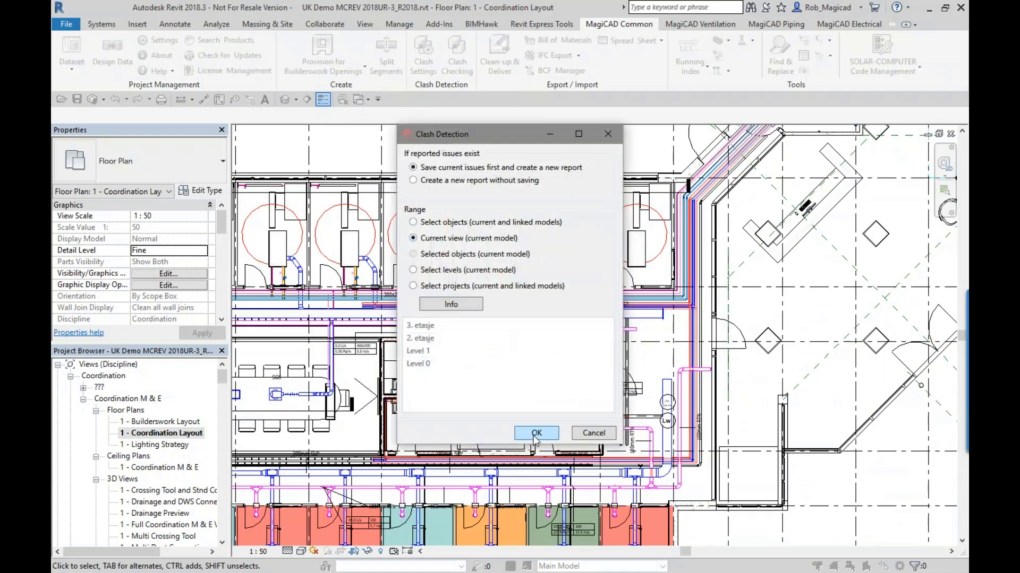
{"action": "left_click", "coordinate": [456, 181]}
{"action": "left_click", "coordinate": [529, 431]}
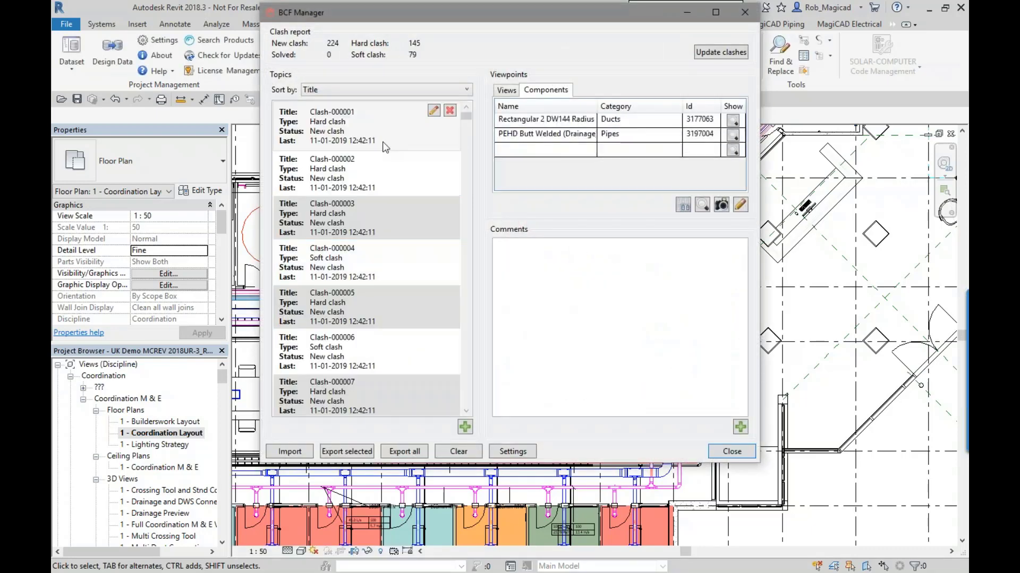
- Review individual clashes and their clashing components in the BCF Manager report, and close the report
{"action": "left_click", "coordinate": [383, 142]}
{"action": "left_click", "coordinate": [386, 178]}
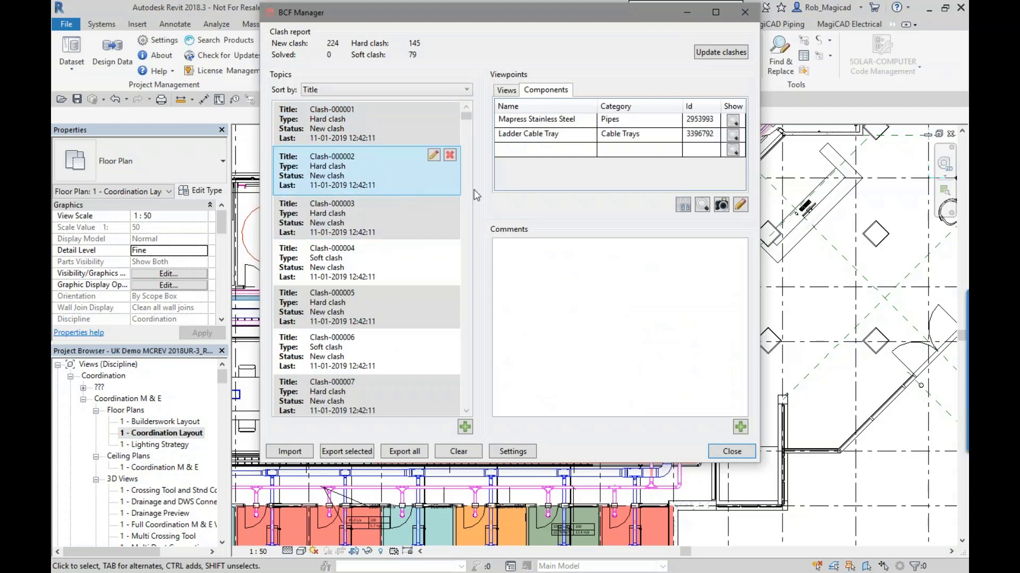
{"action": "scroll", "coordinate": [380, 274], "scroll_direction": "down", "scroll_amount": 5}
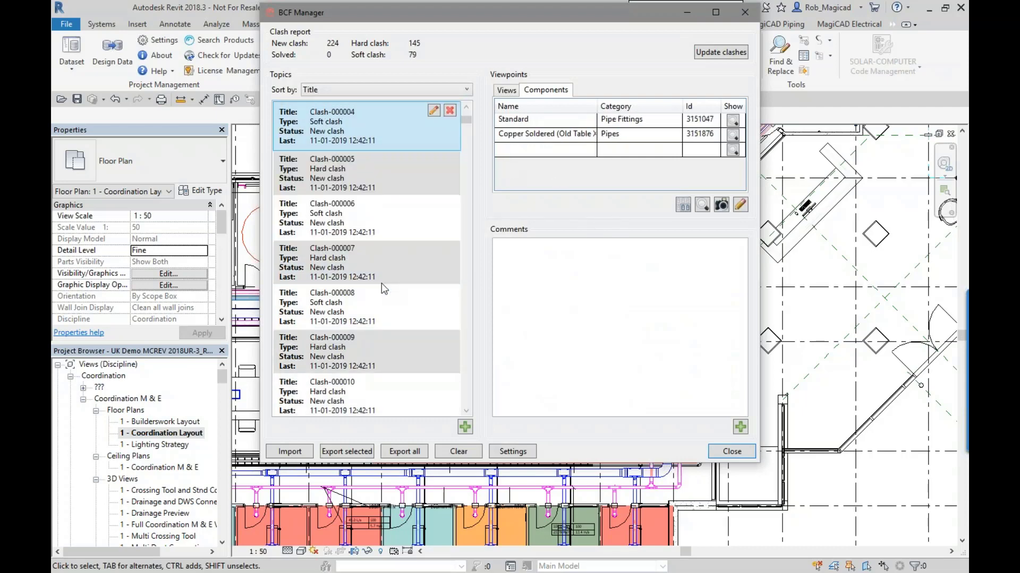
{"action": "left_click", "coordinate": [382, 283]}
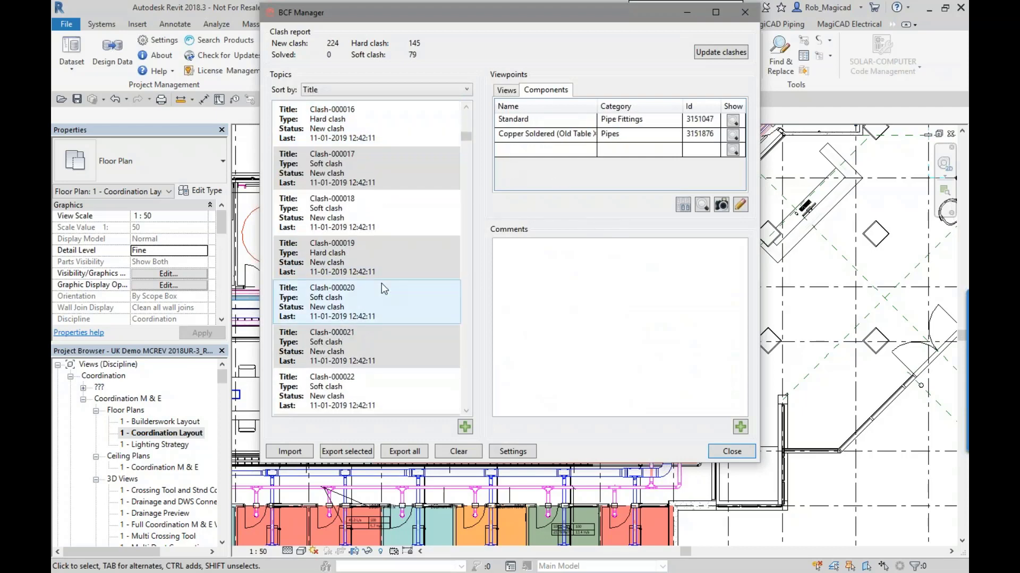
{"action": "left_click", "coordinate": [730, 451]}
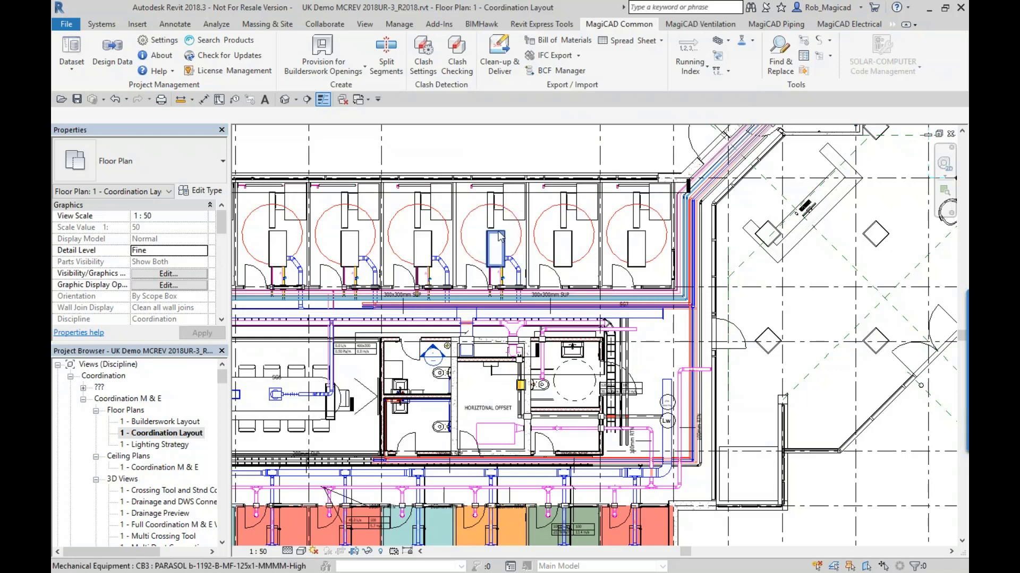
- Enlarge the Clean-up and Deliver dialog, review its general options and manufacturer data categories, and cancel it
{"action": "left_click", "coordinate": [504, 57]}
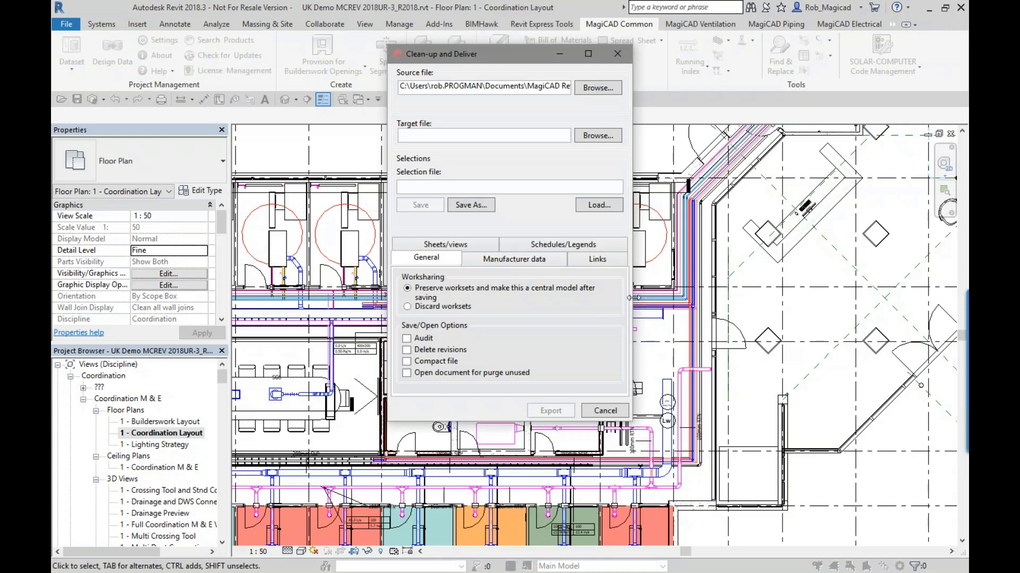
{"action": "left_click_drag", "start_coordinate": [632, 298], "coordinate": [825, 298]}
{"action": "left_click_drag", "start_coordinate": [644, 56], "coordinate": [540, 162]}
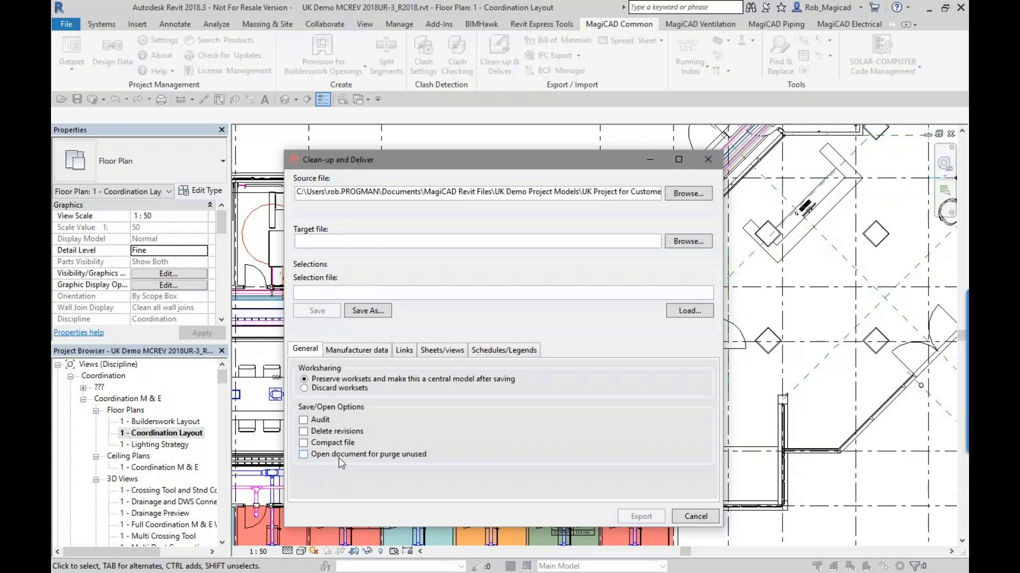
{"action": "left_click", "coordinate": [357, 350]}
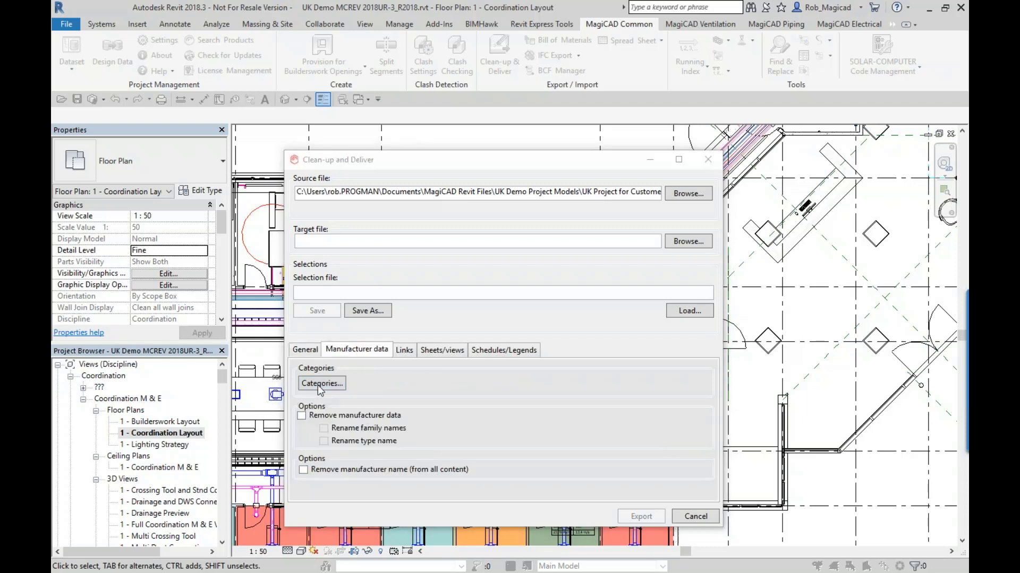
{"action": "left_click", "coordinate": [318, 383]}
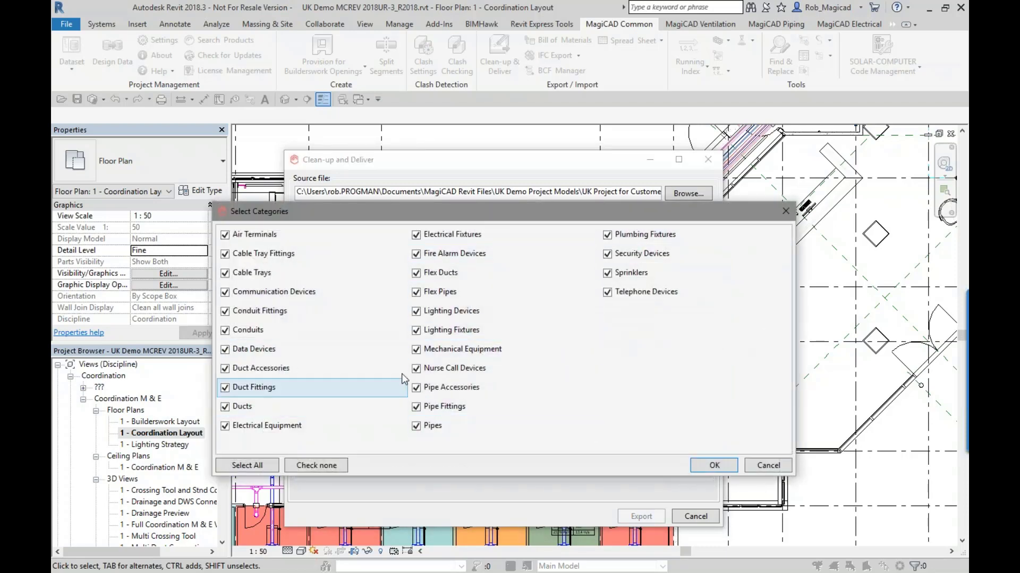
{"action": "left_click", "coordinate": [762, 465]}
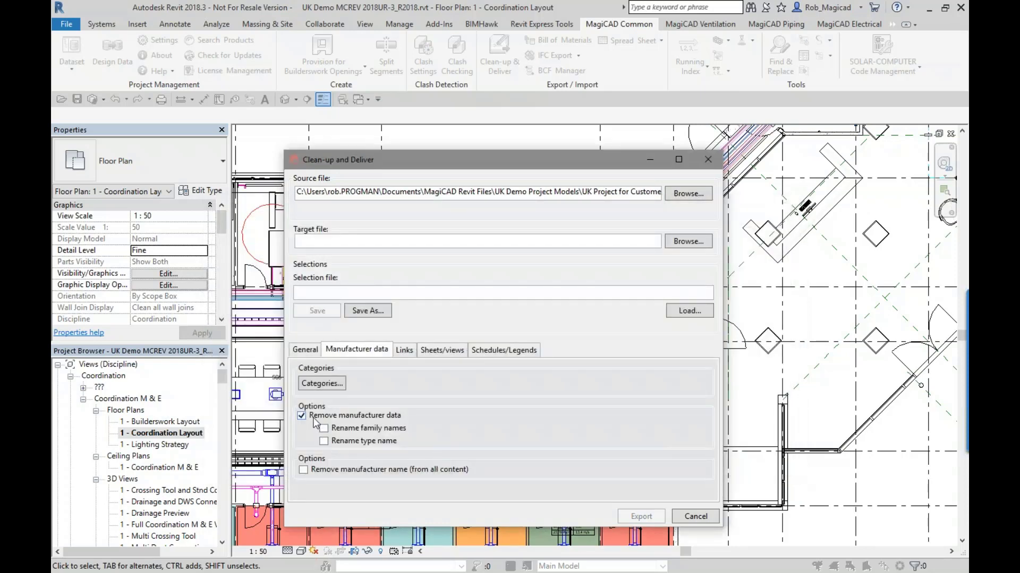
{"action": "left_click", "coordinate": [695, 516]}
- Inspect the manufacturer and product identity data in the type properties of the meeting room's SG1 air terminal
{"action": "left_click", "coordinate": [277, 394]}
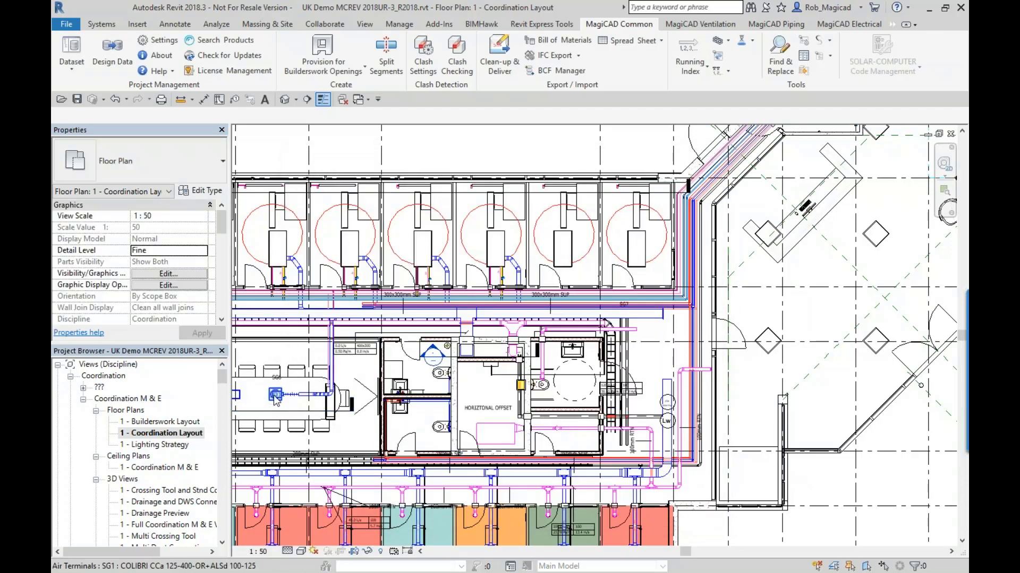
{"action": "left_click", "coordinate": [215, 192]}
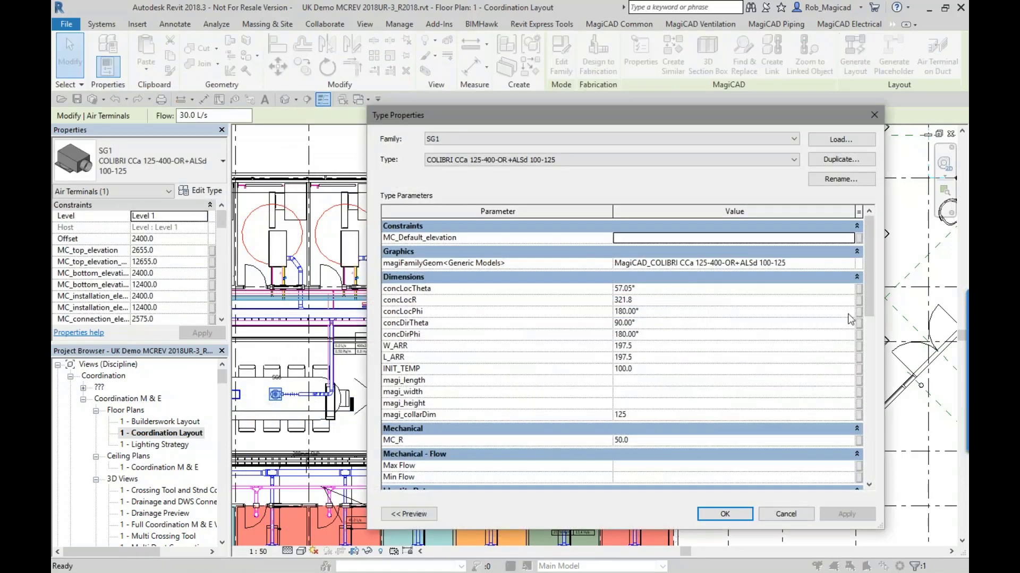
{"action": "scroll", "coordinate": [850, 319], "scroll_direction": "down", "scroll_amount": 7}
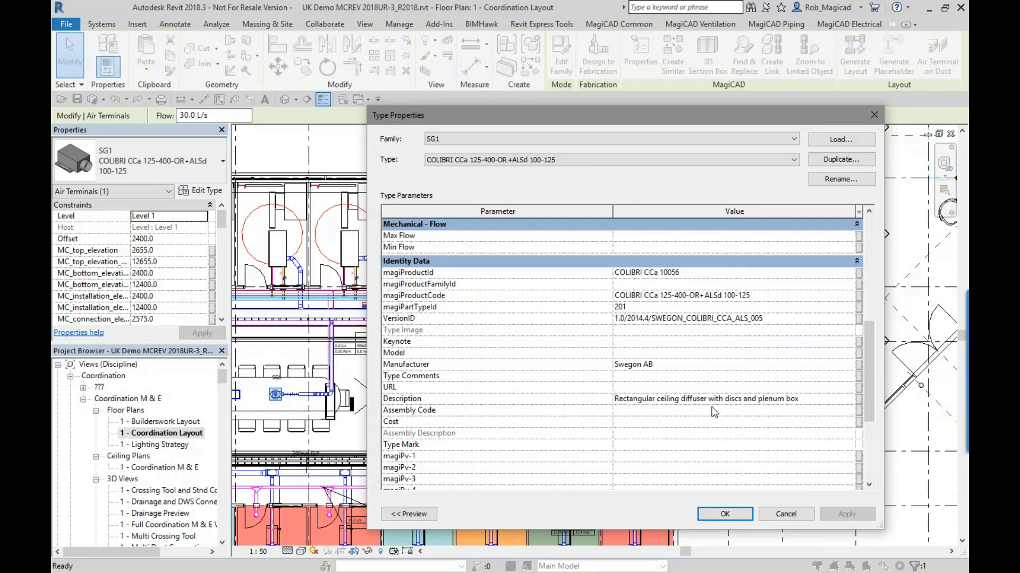
{"action": "left_click", "coordinate": [785, 515]}
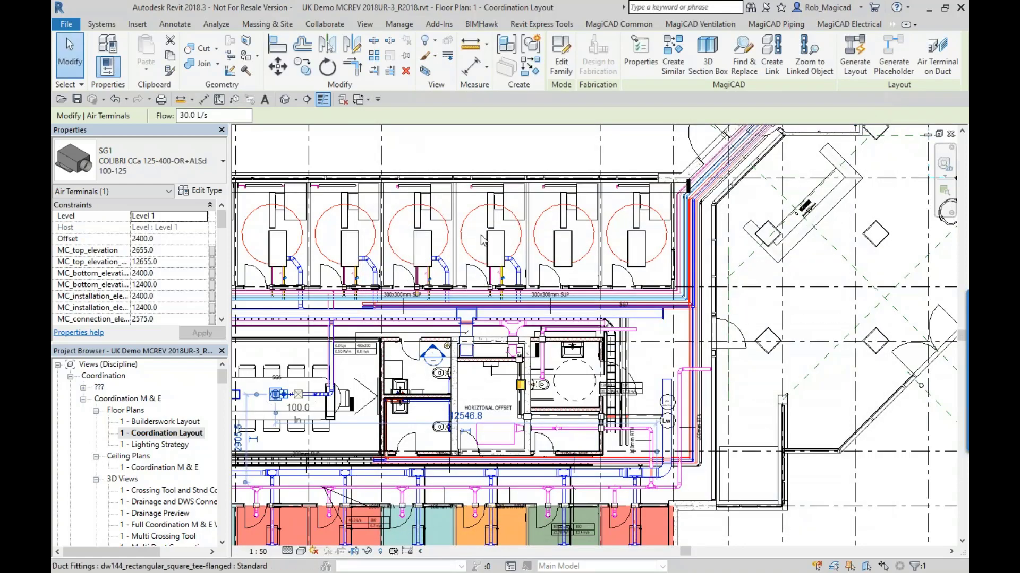
- Reopen Clean-up and Deliver and review the manufacturer data removal and renaming options and the links available for export
{"action": "left_click", "coordinate": [616, 24]}
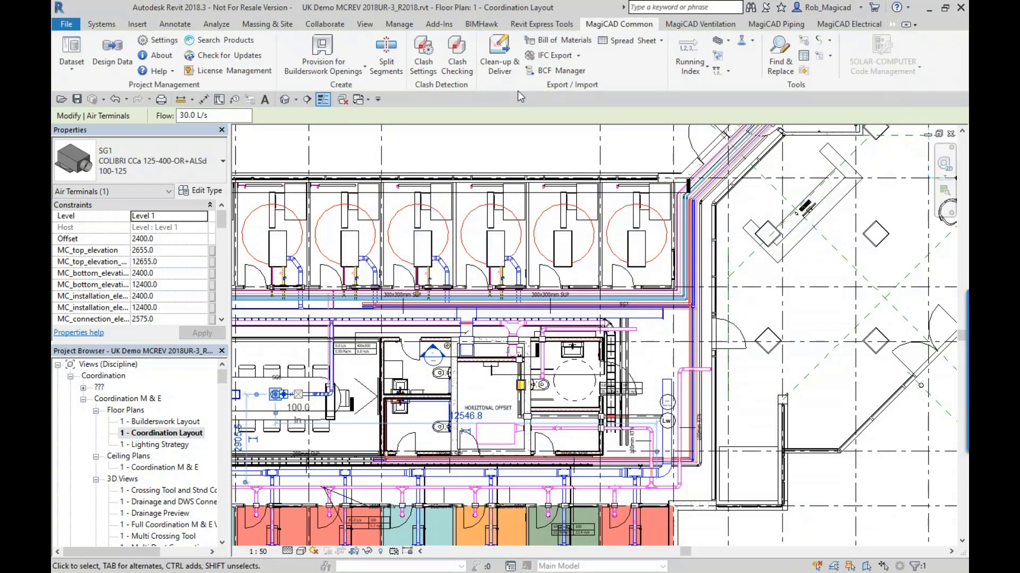
{"action": "left_click", "coordinate": [500, 69]}
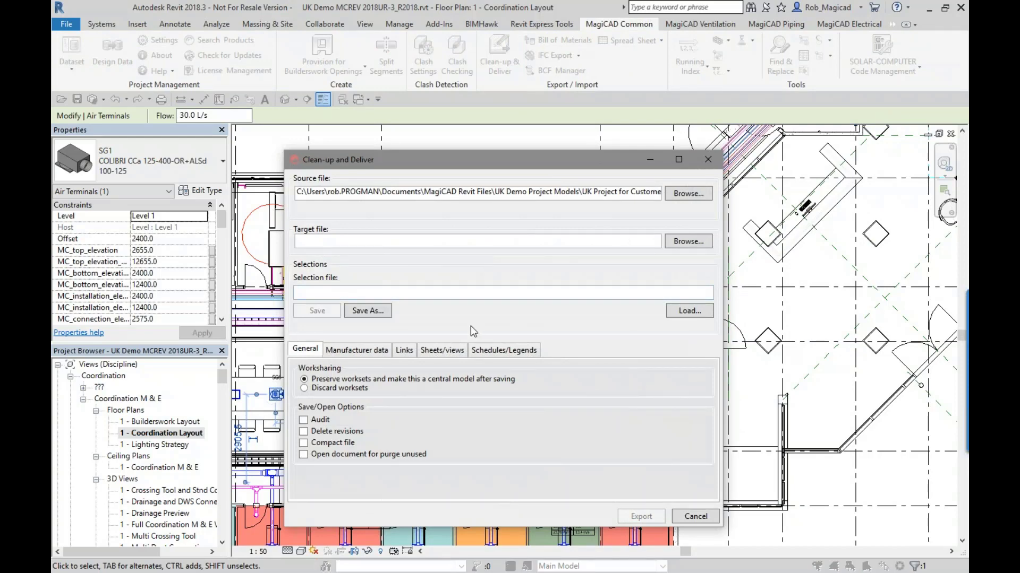
{"action": "left_click", "coordinate": [355, 350]}
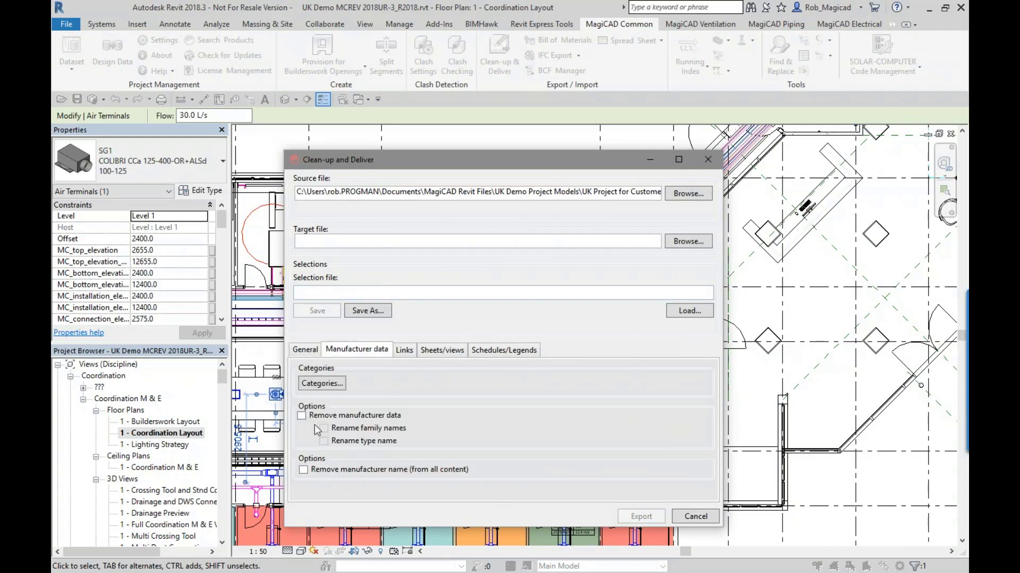
{"action": "left_click", "coordinate": [324, 441]}
{"action": "left_click", "coordinate": [403, 352]}
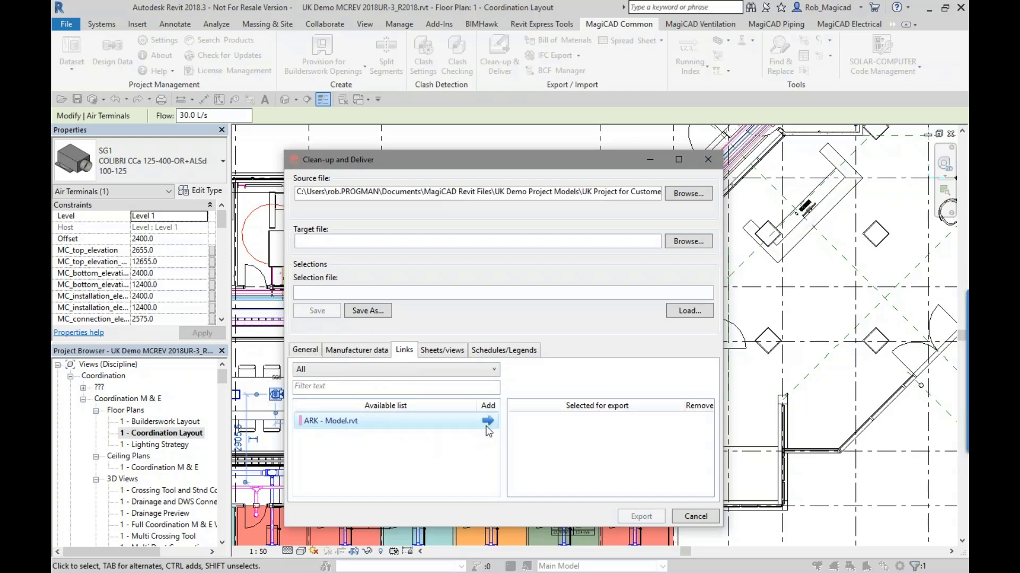
- Review the sheet and view type filter in Clean-up and Deliver, and add the {3D} view to the export selection
{"action": "left_click", "coordinate": [444, 352]}
{"action": "left_click", "coordinate": [347, 371]}
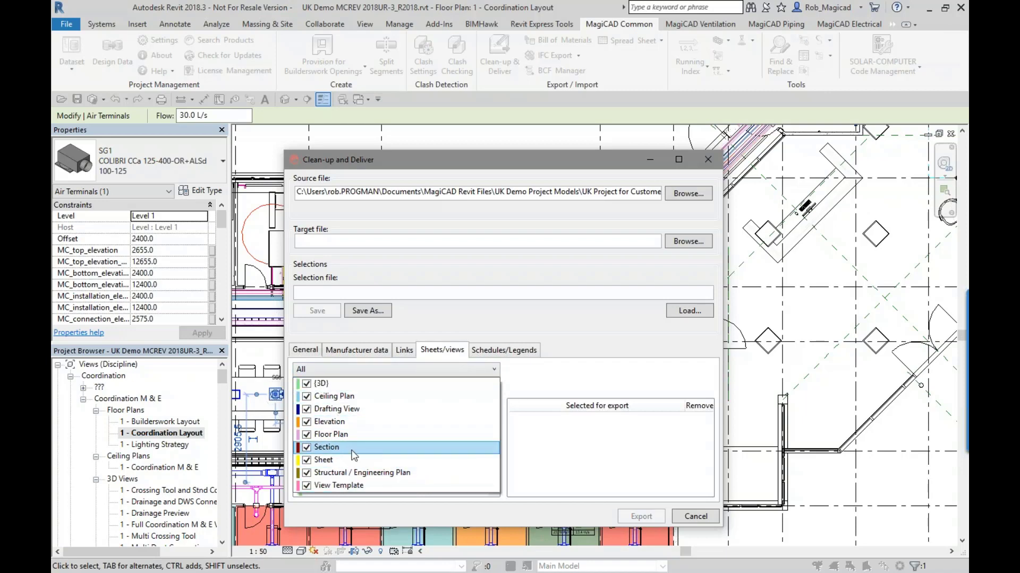
{"action": "left_click", "coordinate": [540, 381]}
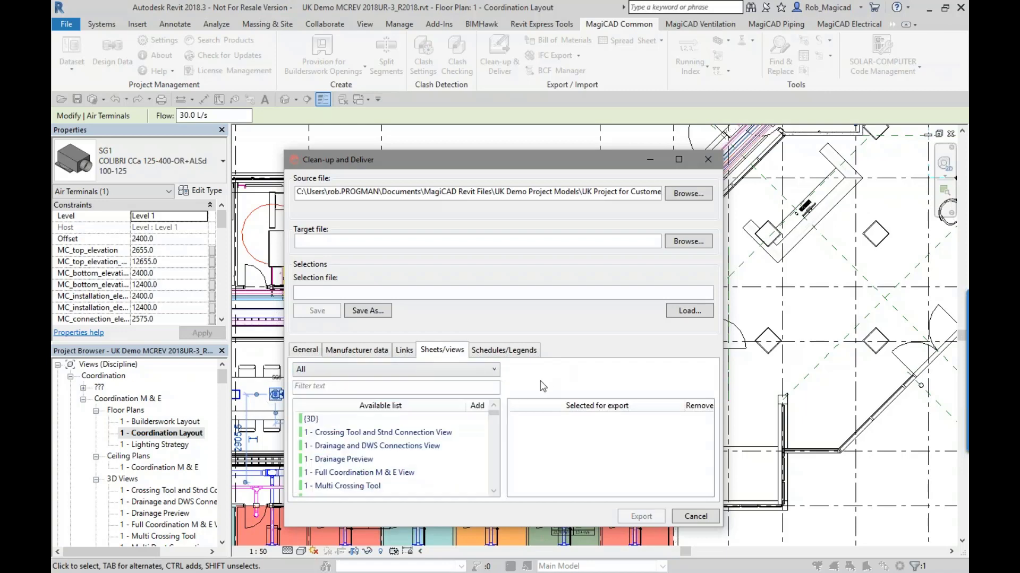
{"action": "mouse_move", "coordinate": [496, 418]}
{"action": "left_mouse_down"}
{"action": "mouse_move", "coordinate": [490, 457]}
{"action": "mouse_move", "coordinate": [483, 411]}
{"action": "left_mouse_up"}
{"action": "left_click", "coordinate": [479, 424]}
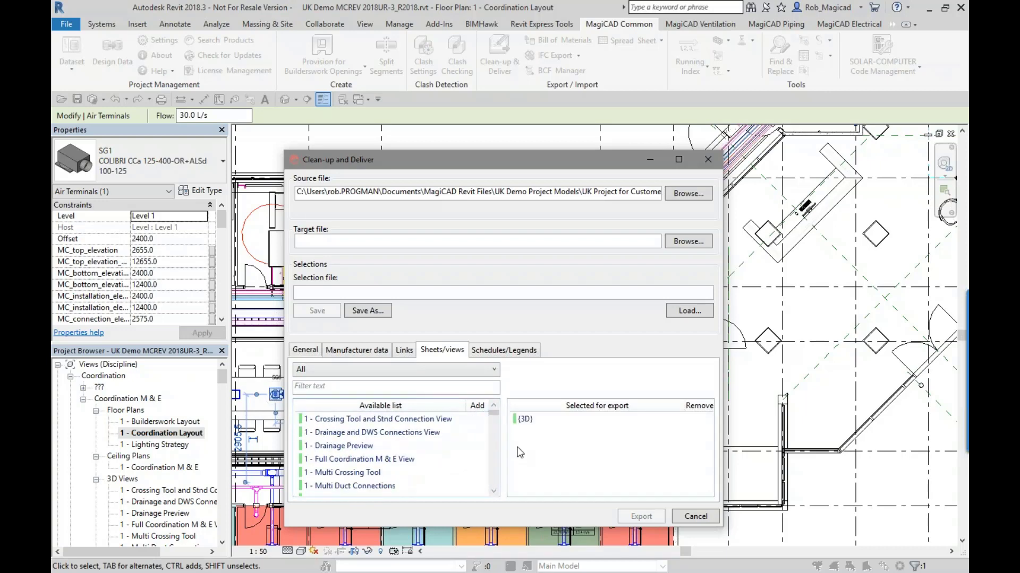
{"action": "left_click", "coordinate": [588, 420]}
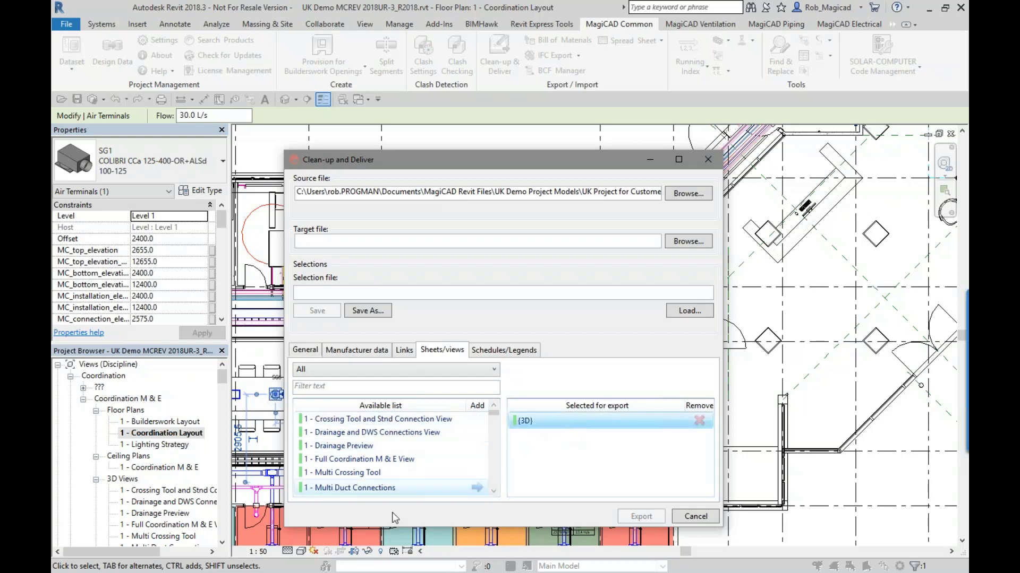
- Add the Sheet List schedule to the Clean-up and Deliver export selection, and close the dialog without exporting
{"action": "left_click", "coordinate": [489, 353]}
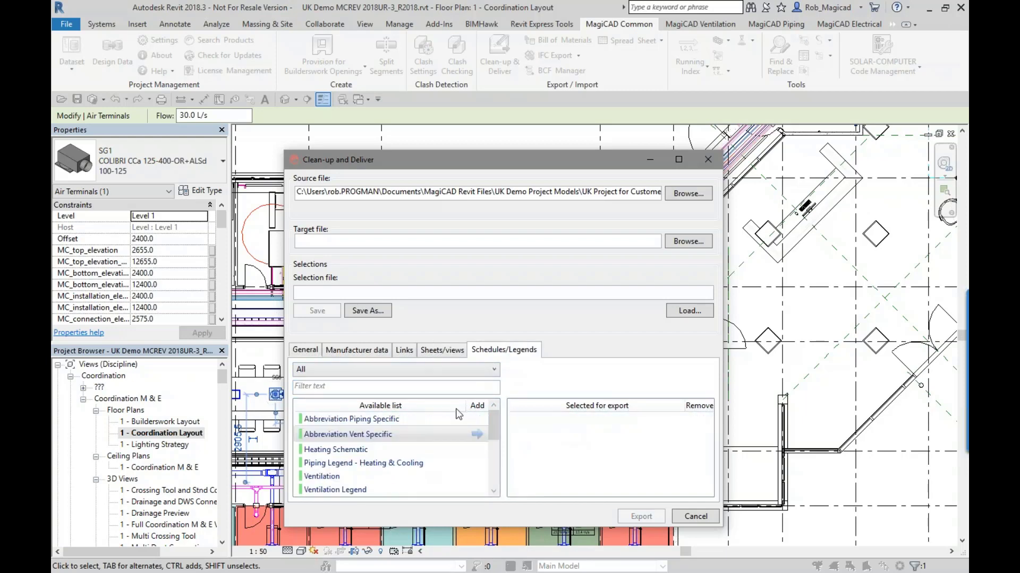
{"action": "left_click", "coordinate": [426, 369]}
{"action": "left_click", "coordinate": [425, 369]}
{"action": "left_click", "coordinate": [397, 372]}
{"action": "left_click", "coordinate": [515, 389]}
{"action": "left_click_drag", "start_coordinate": [489, 411], "coordinate": [487, 469]}
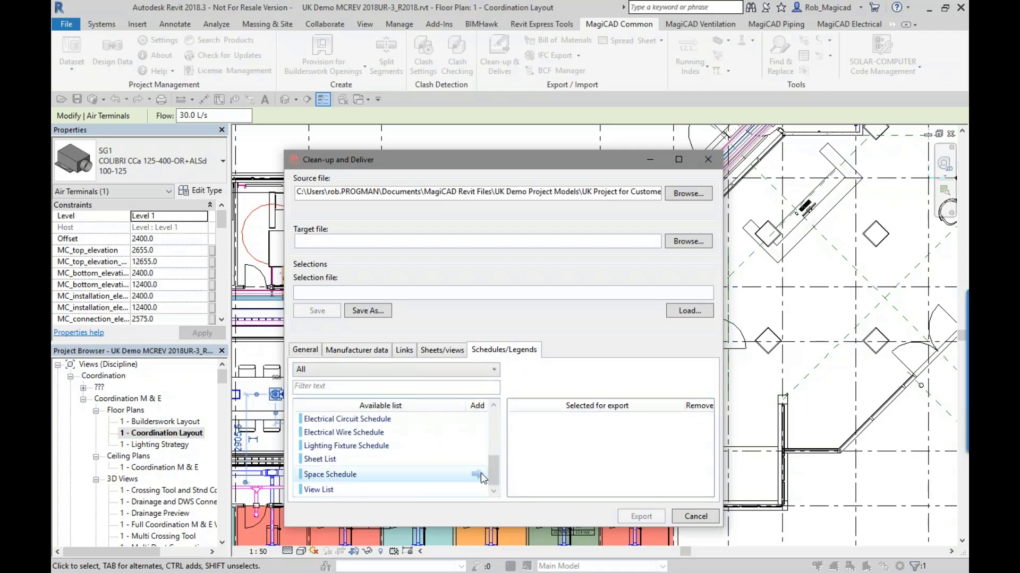
{"action": "left_click", "coordinate": [477, 461]}
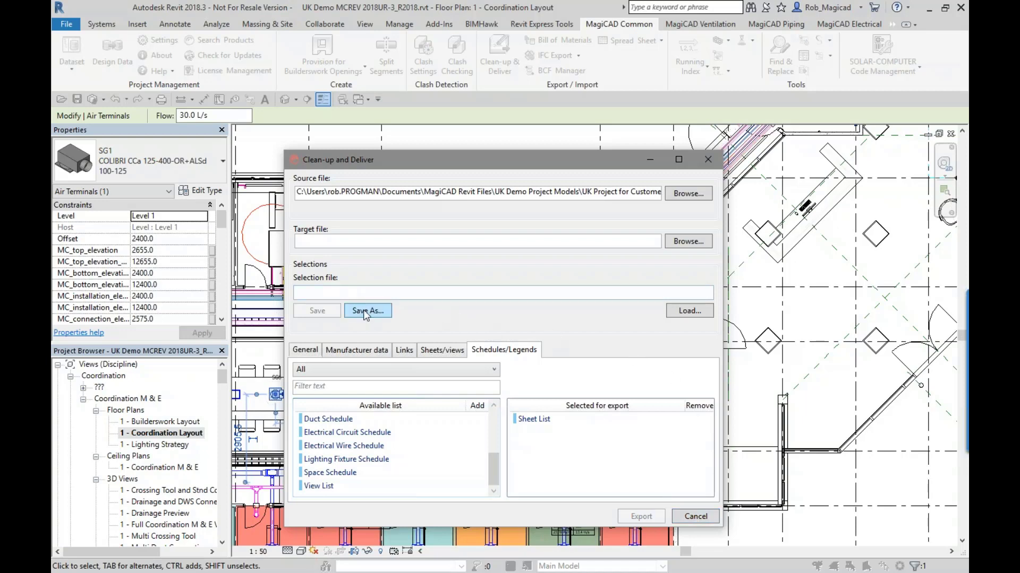
{"action": "left_click", "coordinate": [707, 160]}
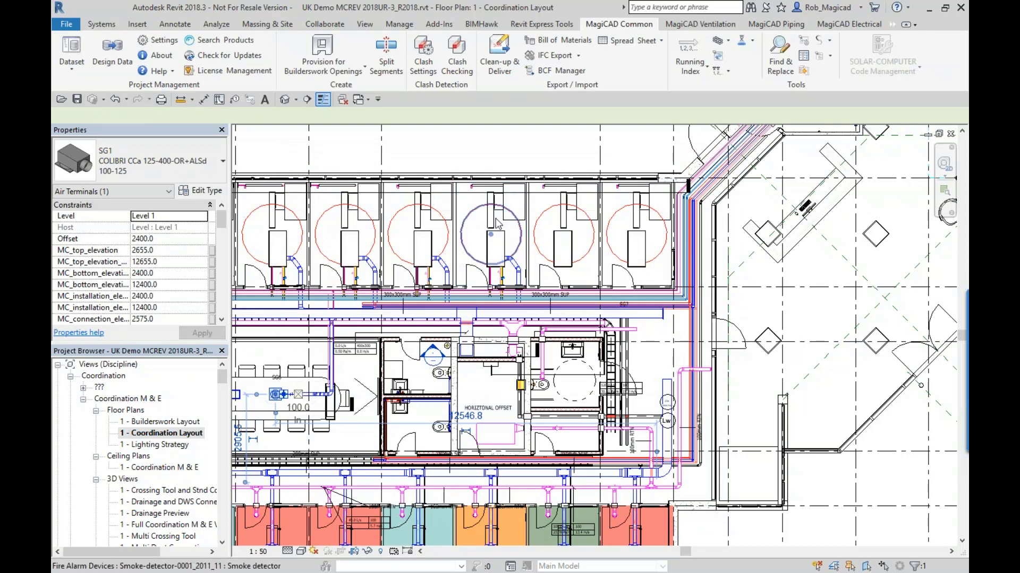
- Start a bill of materials report and choose the Ventilation (All) report template
{"action": "left_click", "coordinate": [562, 187]}
{"action": "scroll", "coordinate": [579, 212], "scroll_direction": "down", "scroll_amount": 4}
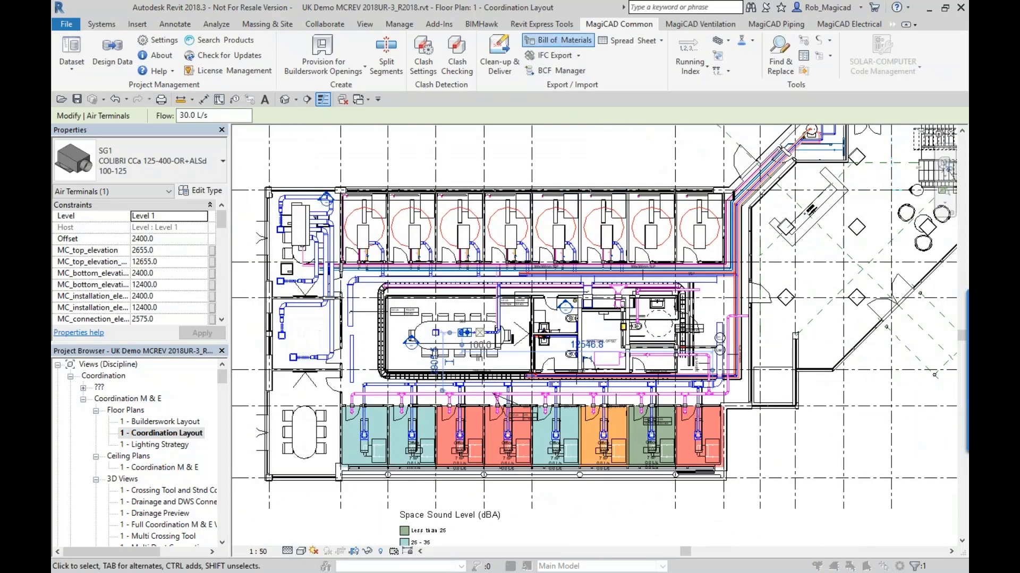
{"action": "left_click", "coordinate": [561, 39]}
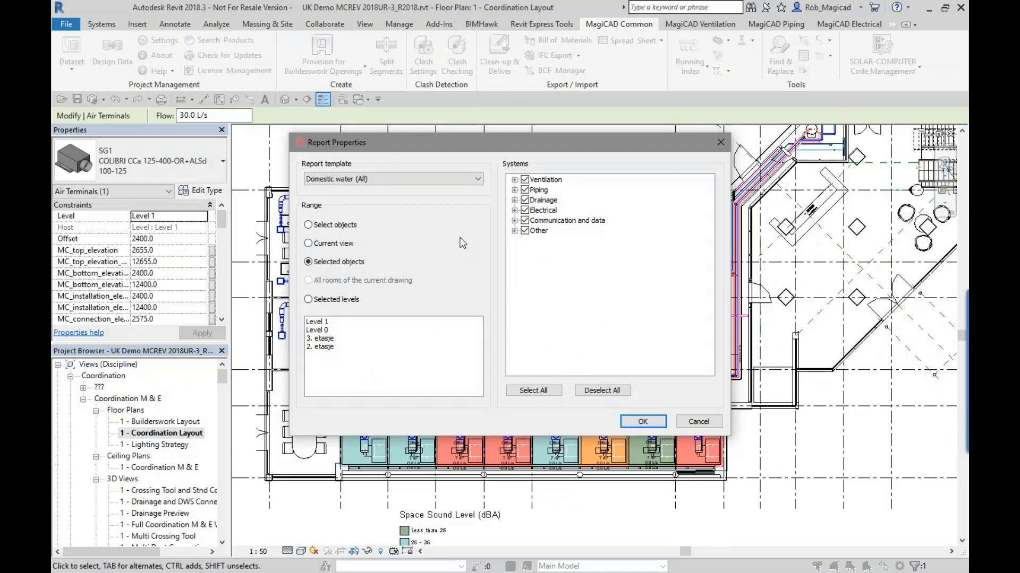
{"action": "left_click", "coordinate": [449, 180]}
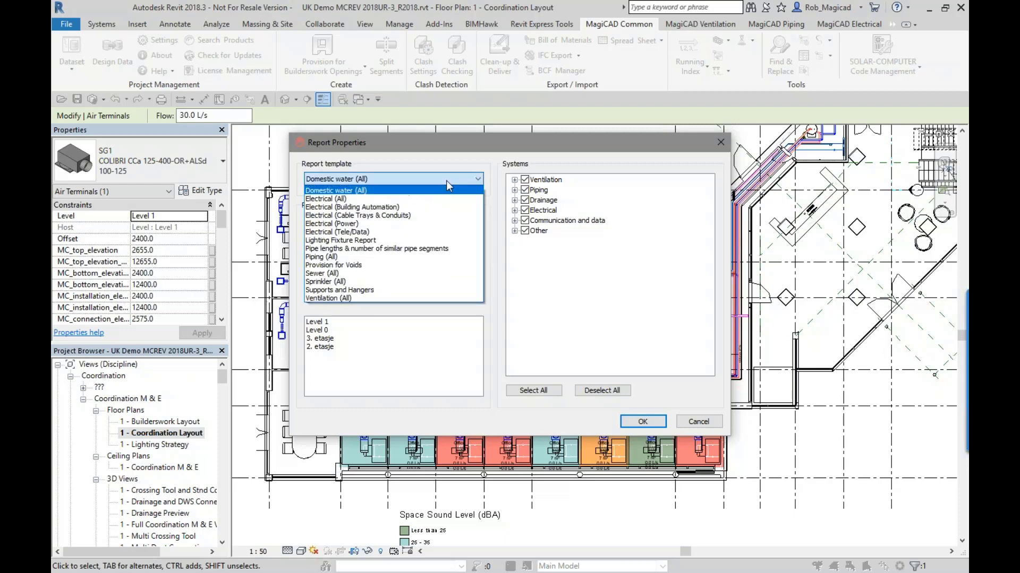
{"action": "left_click", "coordinate": [407, 295]}
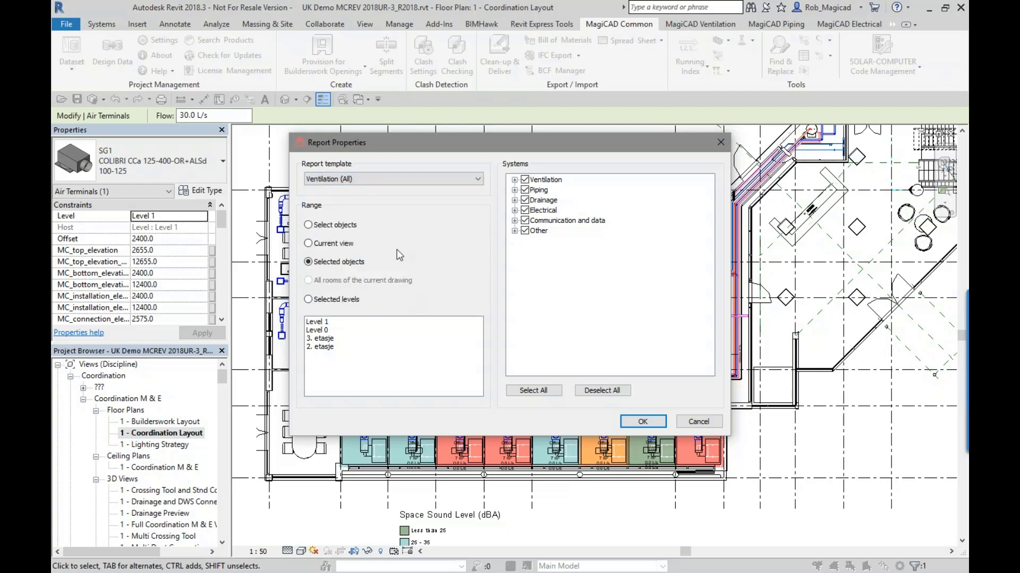
{"action": "left_click", "coordinate": [357, 177]}
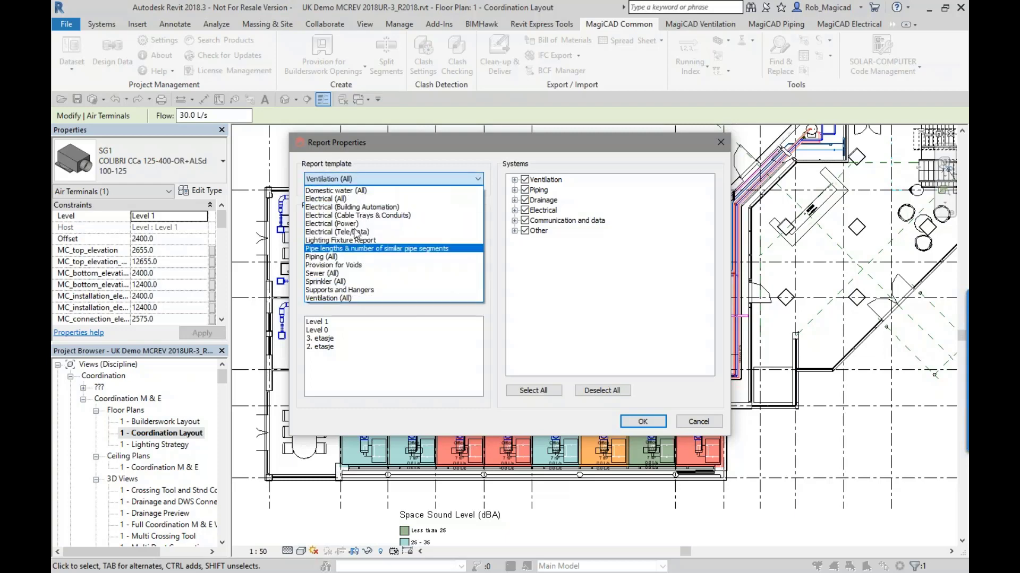
{"action": "left_click", "coordinate": [371, 181]}
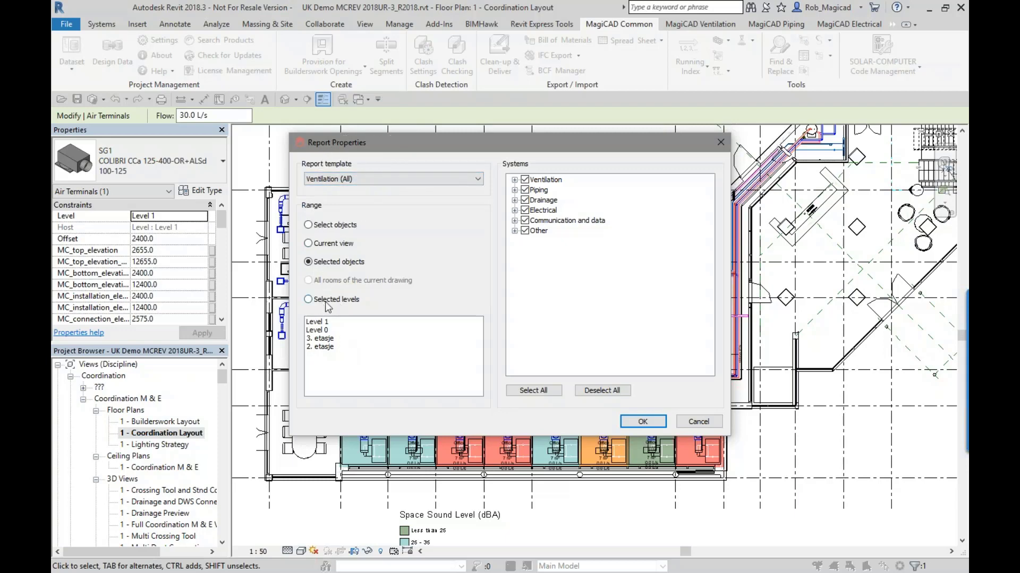
- Set the report range to the current view, check the included ventilation and piping systems, and generate the bill of materials
{"action": "left_click", "coordinate": [321, 245]}
{"action": "left_click", "coordinate": [514, 180]}
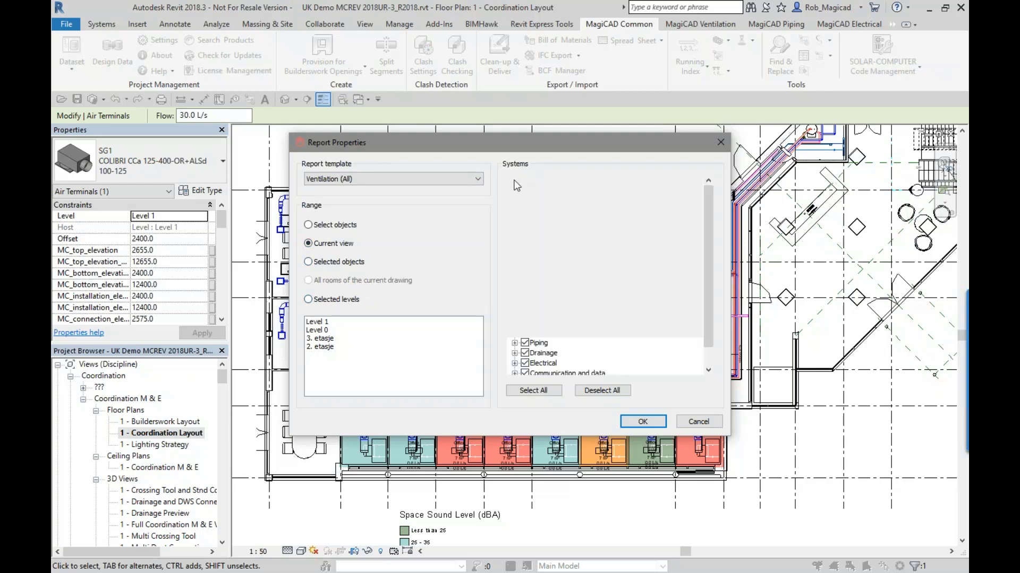
{"action": "left_click", "coordinate": [514, 343]}
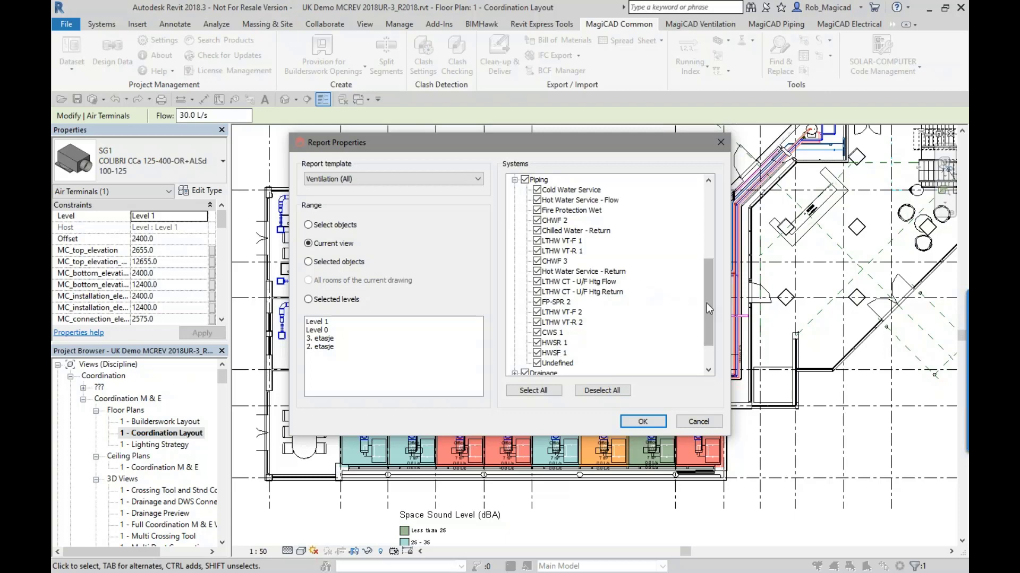
{"action": "left_click_drag", "start_coordinate": [707, 308], "coordinate": [699, 228]}
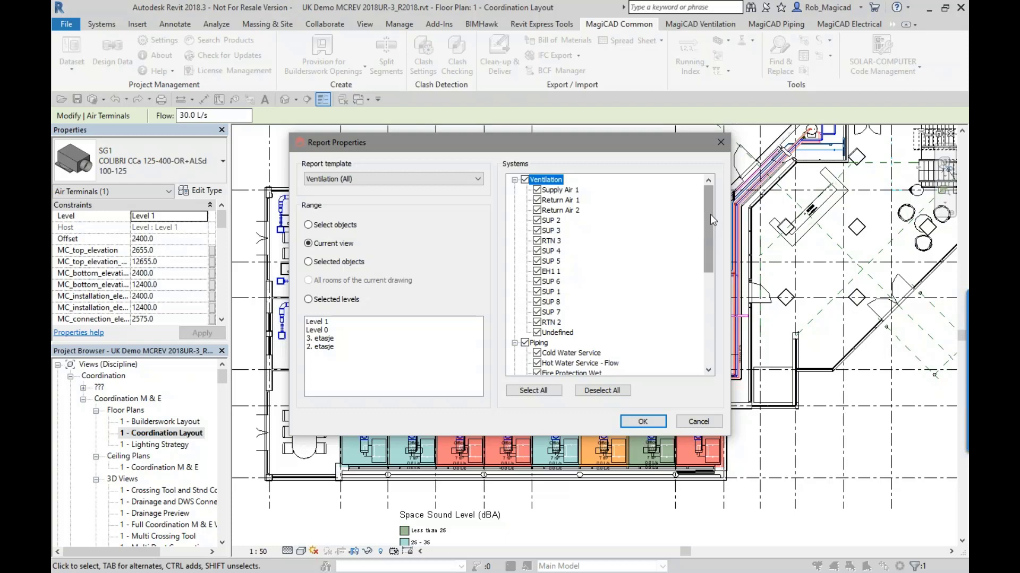
{"action": "mouse_move", "coordinate": [712, 217]}
{"action": "left_mouse_down"}
{"action": "mouse_move", "coordinate": [716, 323]}
{"action": "mouse_move", "coordinate": [697, 205]}
{"action": "left_mouse_up"}
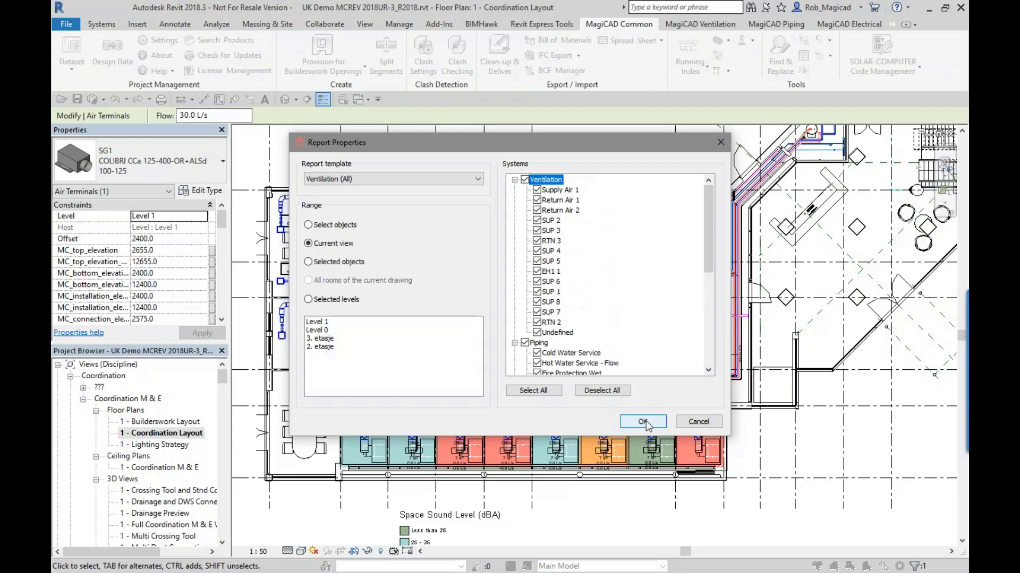
{"action": "left_click", "coordinate": [643, 422]}
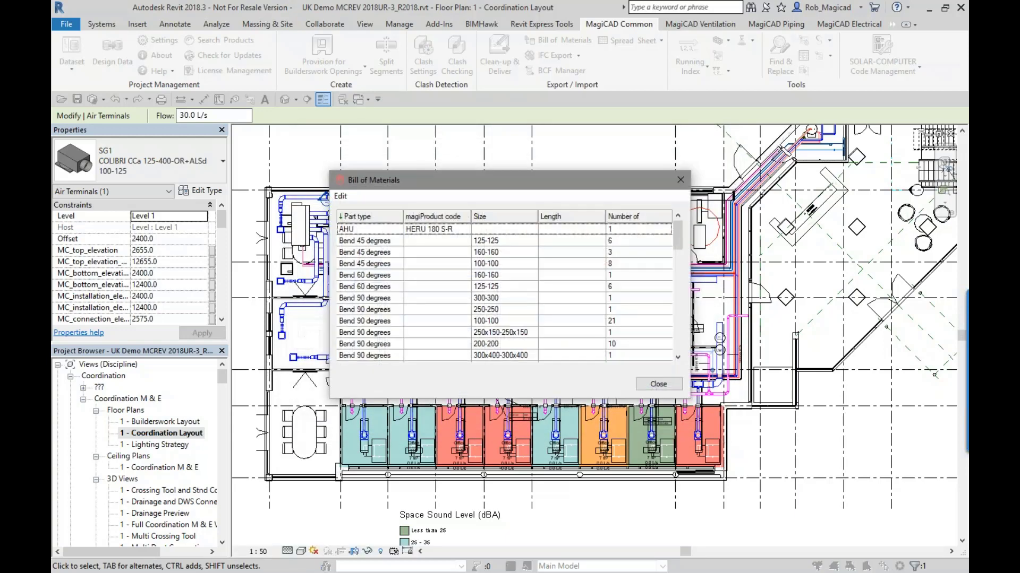
- Widen the Bill of Materials window and examine the listed part types, product codes, sizes, lengths and quantities
{"action": "left_click_drag", "start_coordinate": [499, 184], "coordinate": [484, 167]}
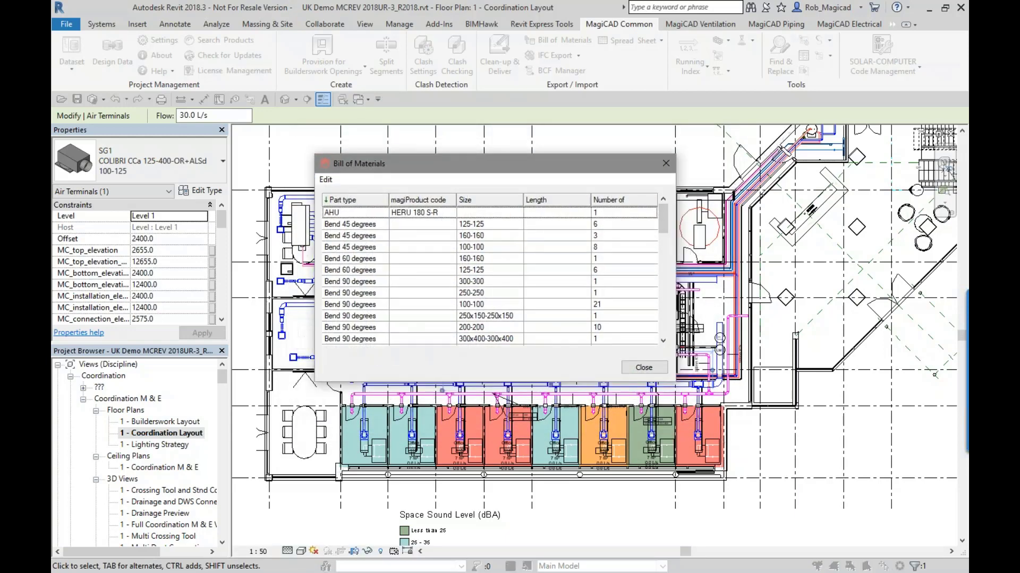
{"action": "left_click_drag", "start_coordinate": [675, 258], "coordinate": [731, 258]}
{"action": "left_click", "coordinate": [533, 237]}
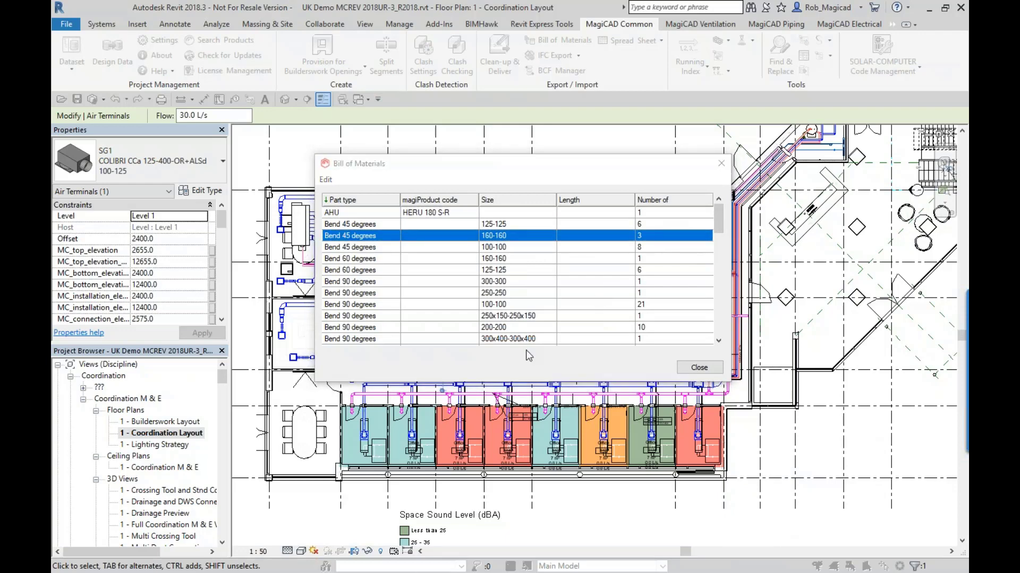
{"action": "left_click", "coordinate": [553, 248]}
{"action": "scroll", "coordinate": [552, 265], "scroll_direction": "down", "scroll_amount": 4}
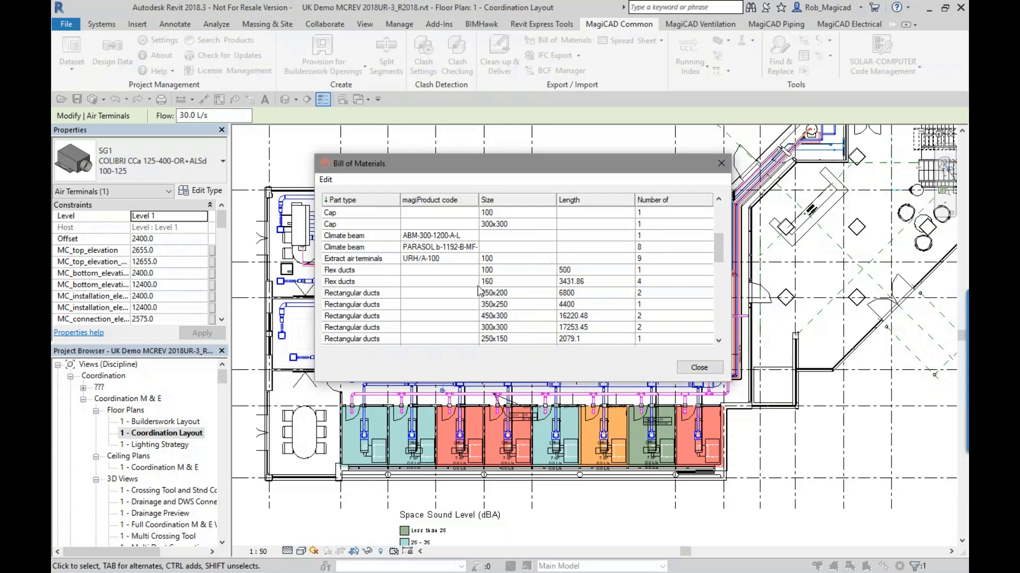
{"action": "scroll", "coordinate": [478, 291], "scroll_direction": "down", "scroll_amount": 8}
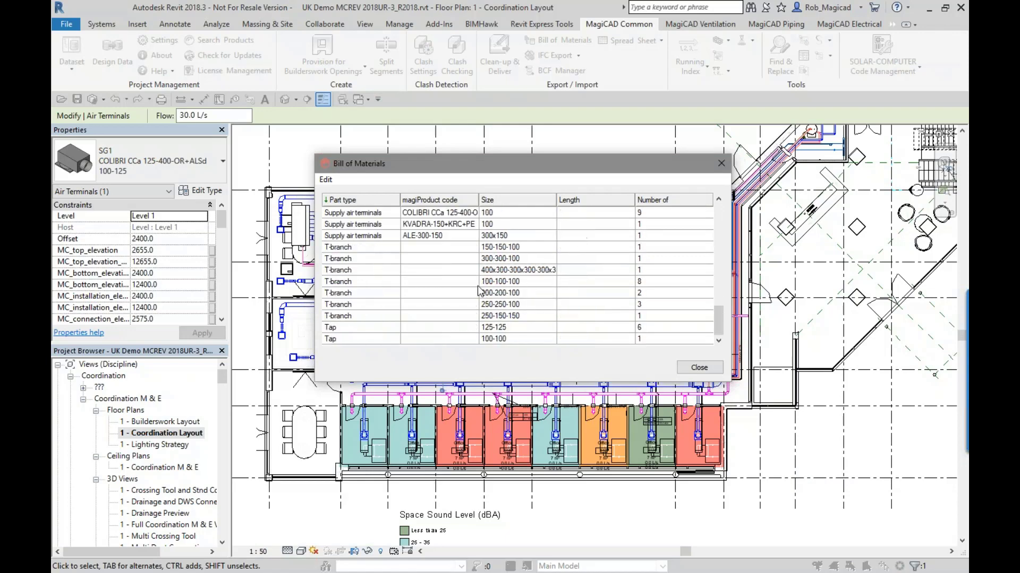
{"action": "scroll", "coordinate": [498, 302], "scroll_direction": "up", "scroll_amount": 3}
{"action": "scroll", "coordinate": [499, 301], "scroll_direction": "up", "scroll_amount": 4}
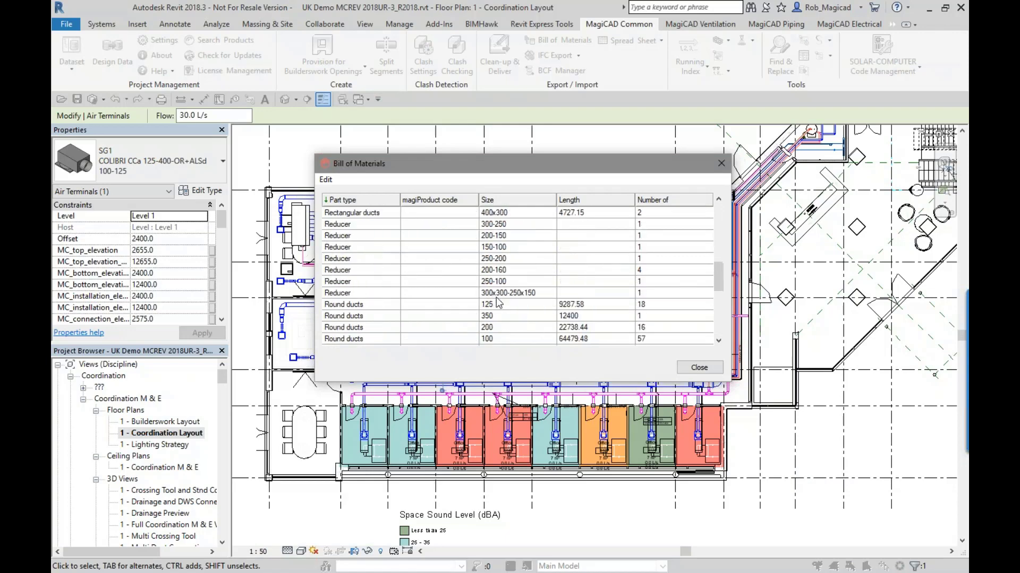
- Check the 250x200 rectangular duct entry and the report's edit options, and close the bill of materials
{"action": "left_click", "coordinate": [603, 262]}
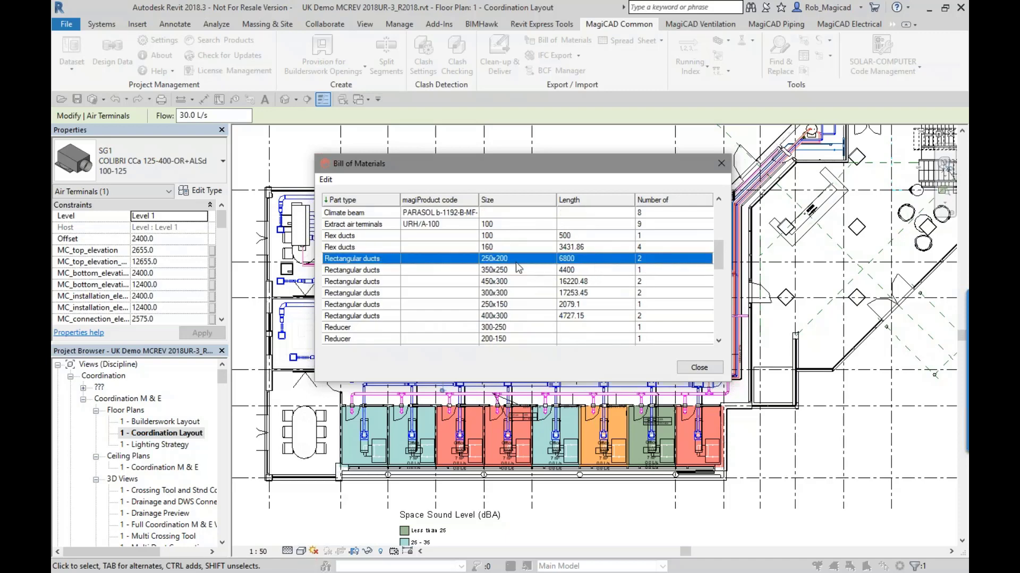
{"action": "left_click", "coordinate": [326, 181]}
{"action": "left_click", "coordinate": [357, 195]}
{"action": "left_click", "coordinate": [721, 164]}
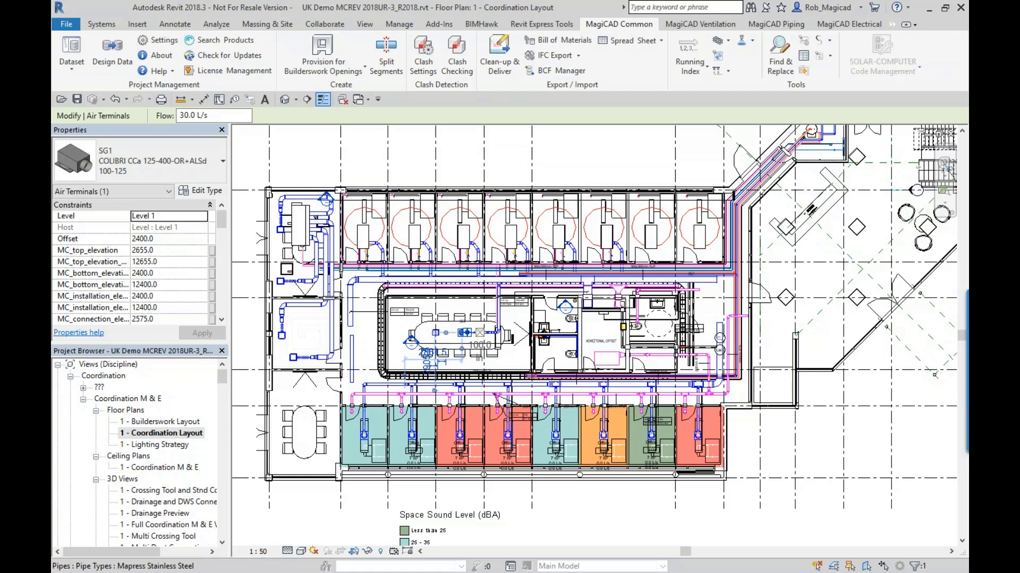
- Open the MagiCAD Pset_AirTerminal property set from the IFC export's Property Set Manager and review its part types and selected properties
{"action": "left_click", "coordinate": [579, 57]}
{"action": "left_click", "coordinate": [585, 106]}
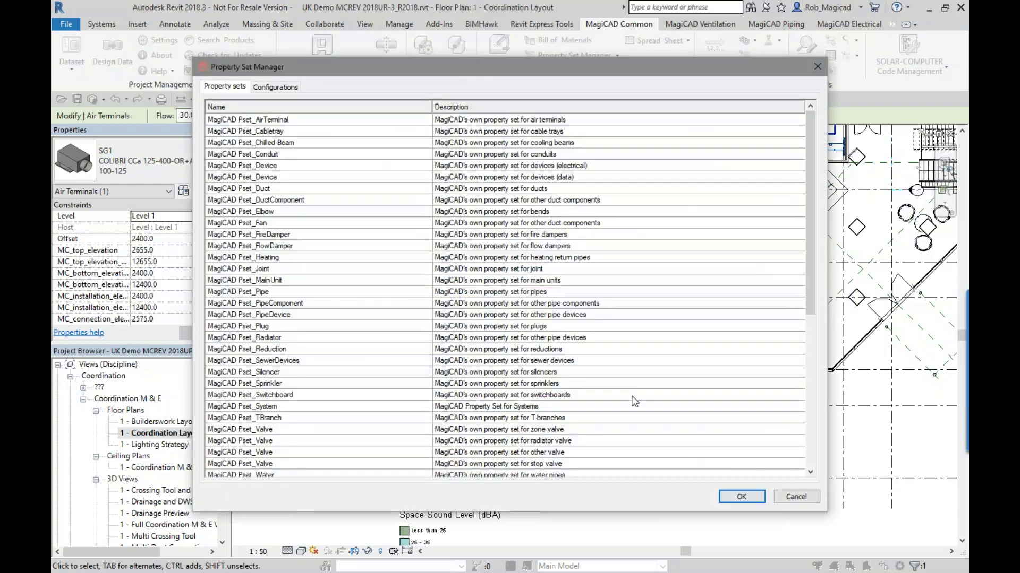
{"action": "left_click", "coordinate": [371, 120]}
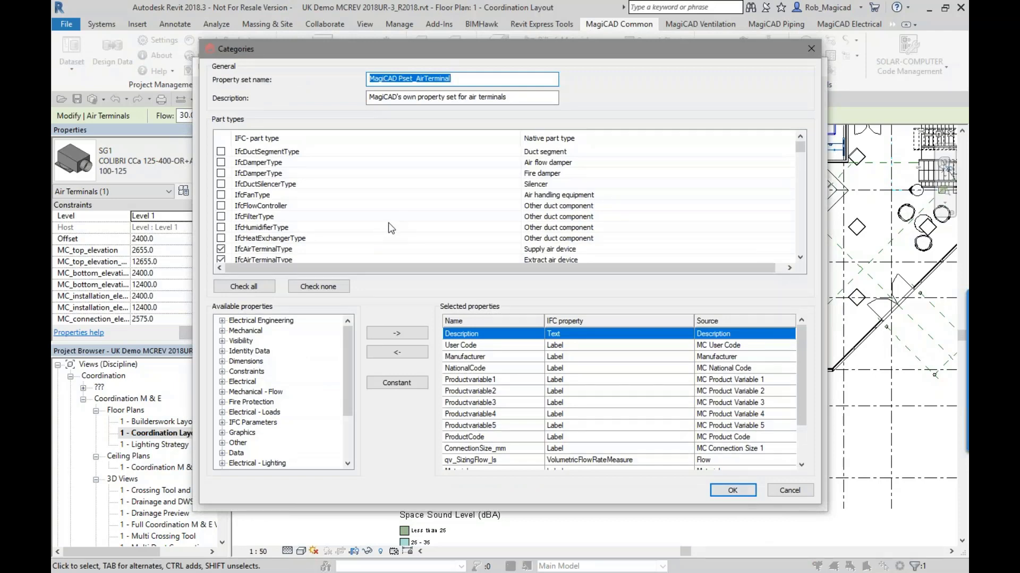
{"action": "scroll", "coordinate": [799, 152], "scroll_direction": "down", "scroll_amount": 2}
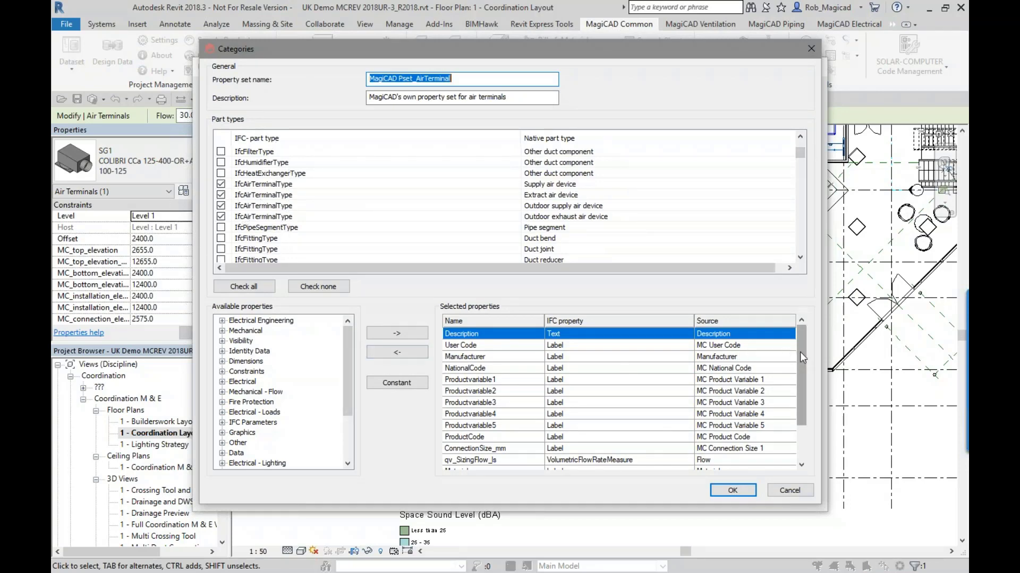
{"action": "scroll", "coordinate": [801, 352], "scroll_direction": "down", "scroll_amount": 1}
{"action": "scroll", "coordinate": [344, 352], "scroll_direction": "down", "scroll_amount": 3}
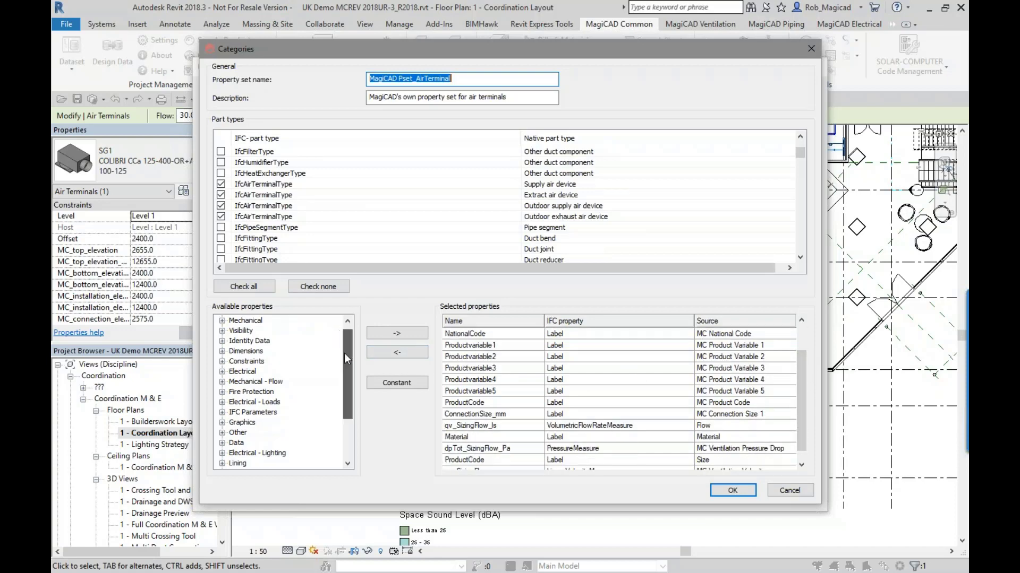
- Inspect the Identity Data parameters available for the air terminal property set, and collapse the group again
{"action": "scroll", "coordinate": [330, 336], "scroll_direction": "up", "scroll_amount": 4}
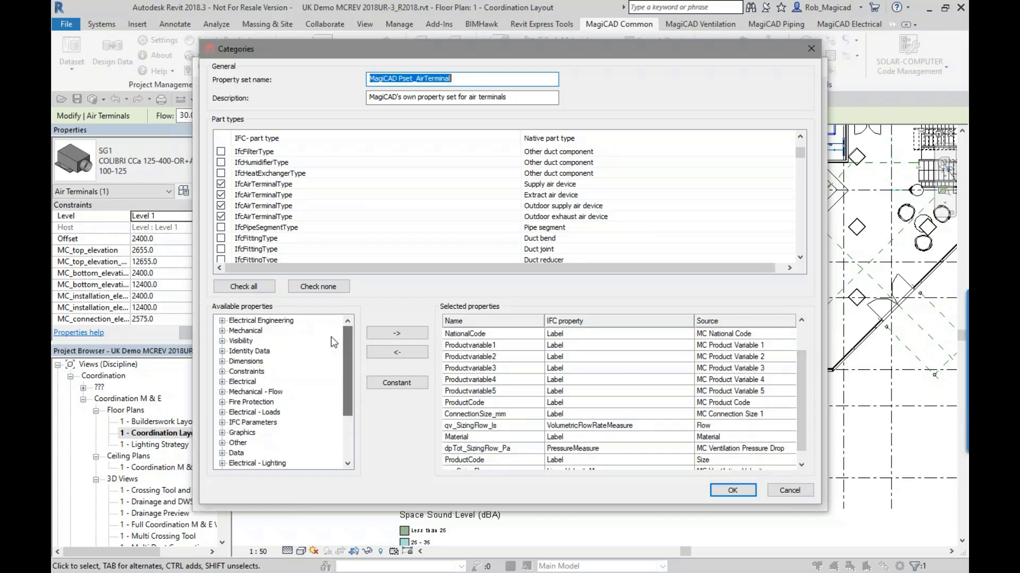
{"action": "left_click", "coordinate": [222, 353]}
{"action": "mouse_move", "coordinate": [346, 338]}
{"action": "left_mouse_down"}
{"action": "mouse_move", "coordinate": [345, 433]}
{"action": "mouse_move", "coordinate": [349, 331]}
{"action": "left_mouse_up"}
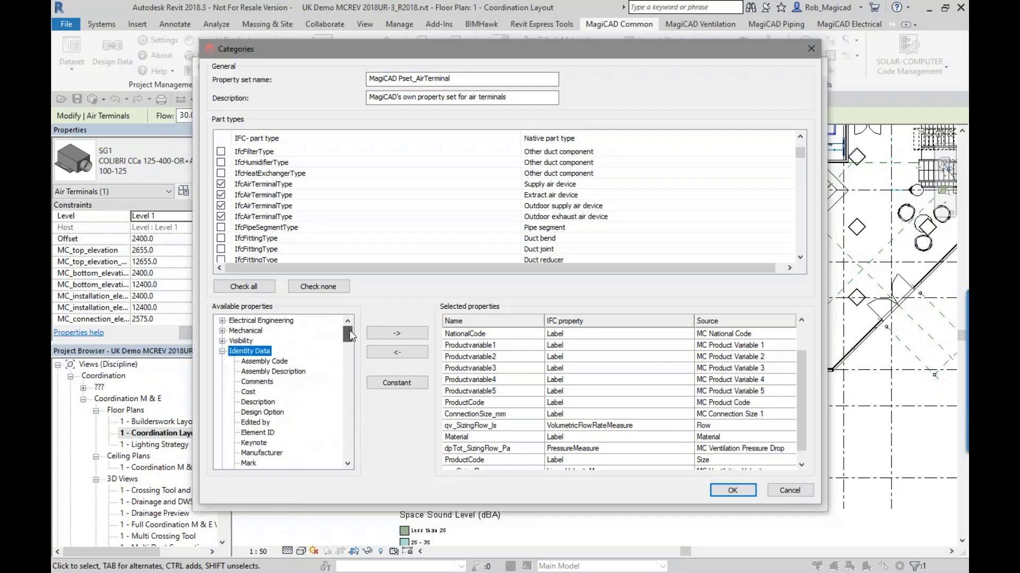
{"action": "left_click", "coordinate": [222, 352]}
- Examine how the selected air terminal properties map to IFC property types and source parameters, from Description to ConnectionSize_mm
{"action": "left_click", "coordinate": [640, 358]}
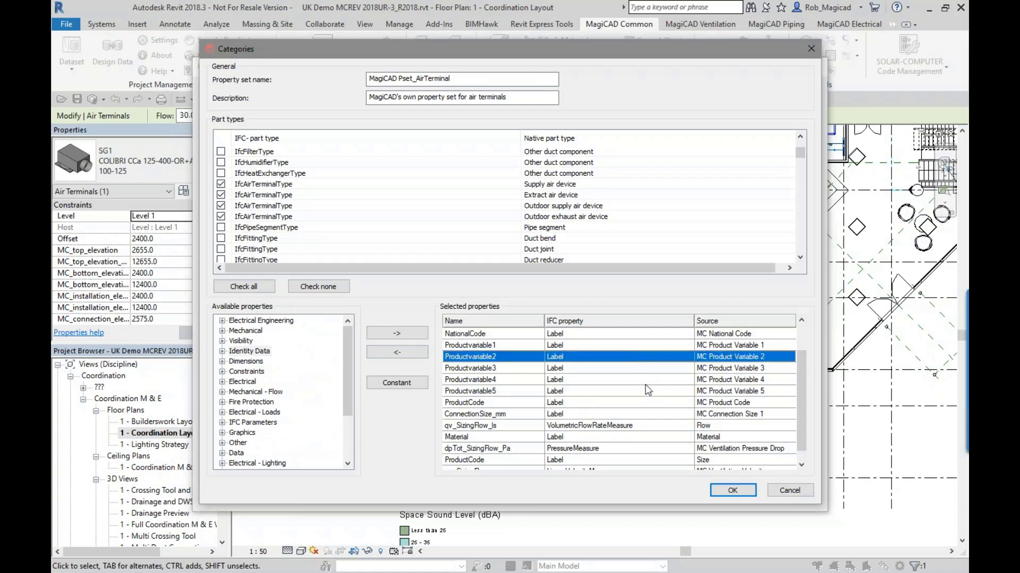
{"action": "scroll", "coordinate": [620, 376], "scroll_direction": "down", "scroll_amount": 1}
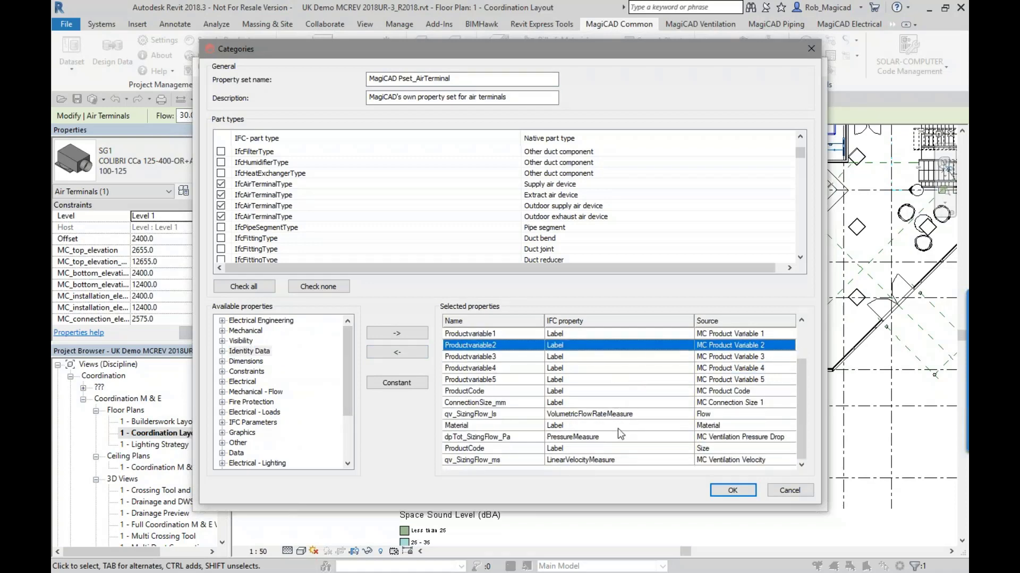
{"action": "scroll", "coordinate": [625, 407], "scroll_direction": "up", "scroll_amount": 2}
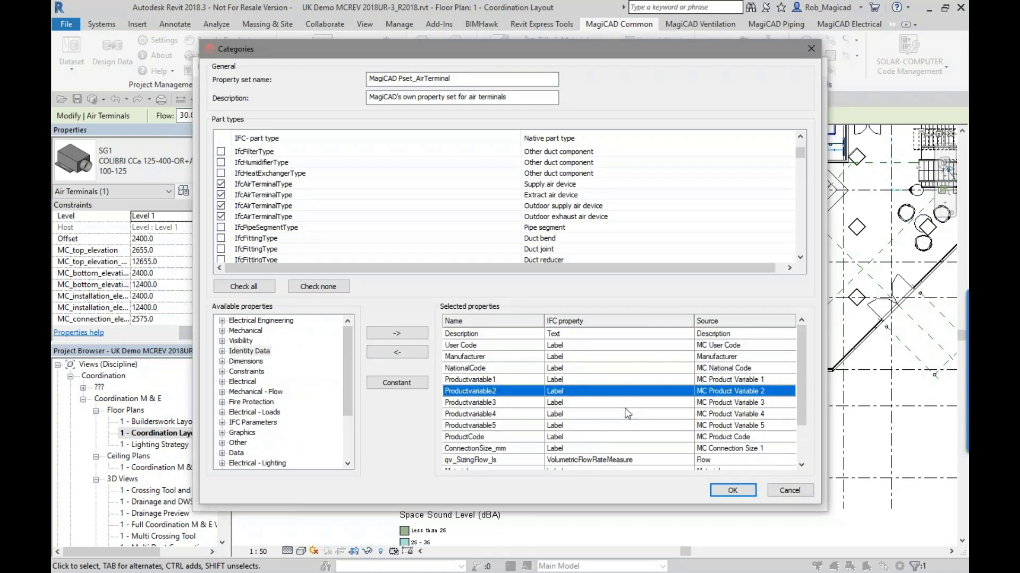
{"action": "left_click", "coordinate": [590, 336]}
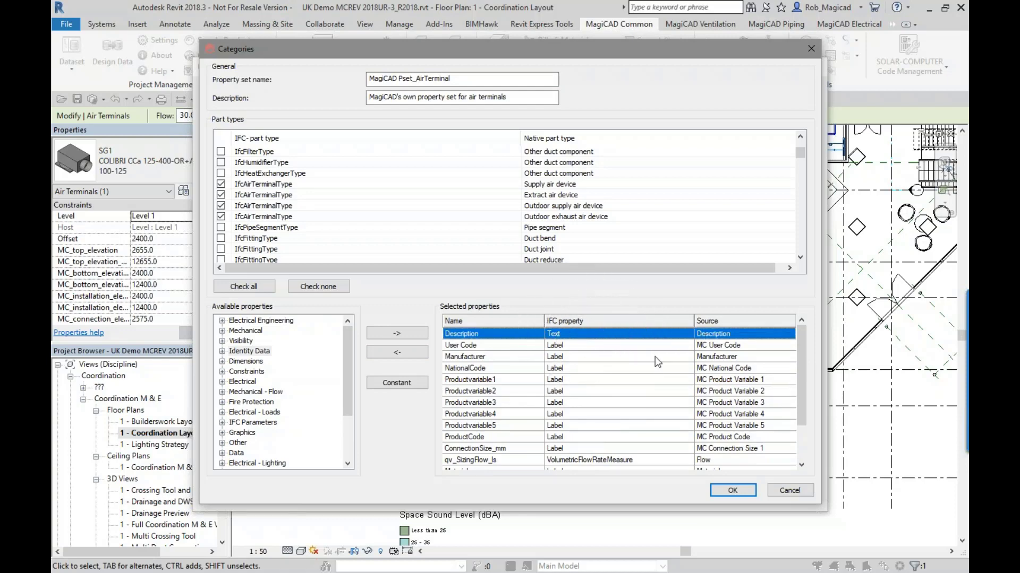
{"action": "left_click", "coordinate": [626, 378]}
{"action": "scroll", "coordinate": [623, 393], "scroll_direction": "down", "scroll_amount": 2}
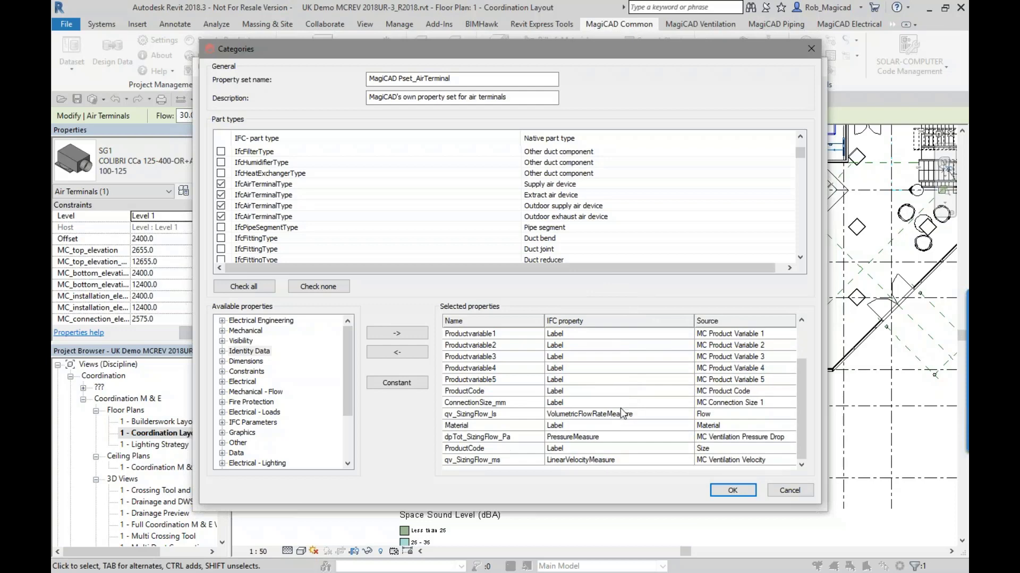
{"action": "left_click", "coordinate": [618, 402]}
{"action": "scroll", "coordinate": [632, 398], "scroll_direction": "up", "scroll_amount": 2}
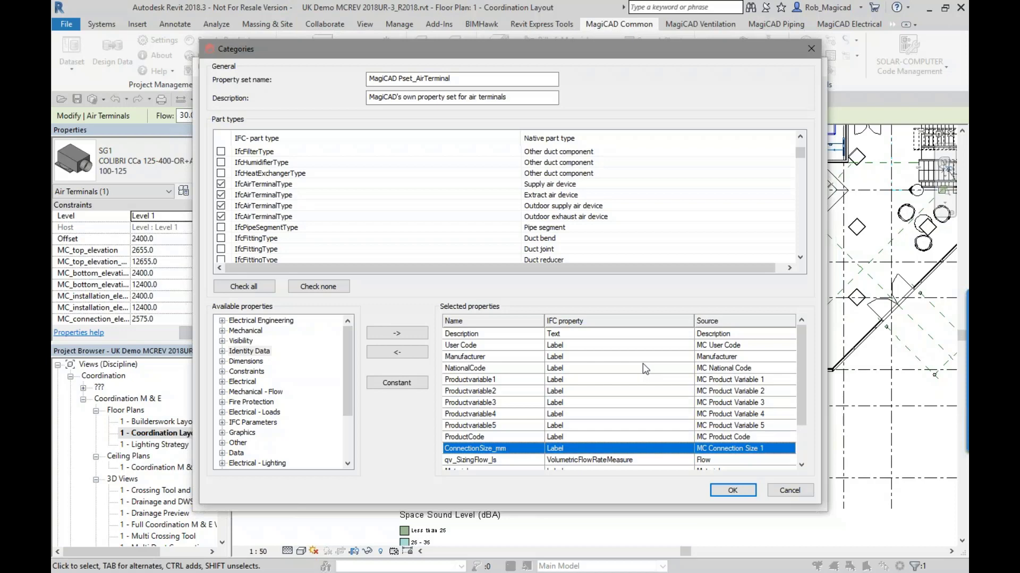
- Review the remaining available property groups and the property set name, and close the air terminal property set without saving
{"action": "left_click_drag", "start_coordinate": [349, 340], "coordinate": [350, 384]}
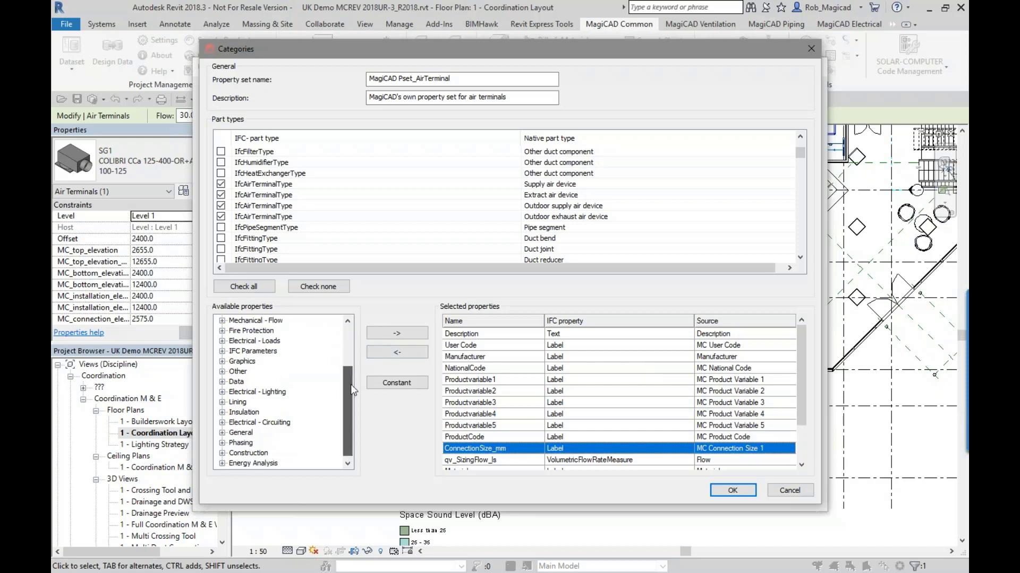
{"action": "key", "text": "ctrl"}
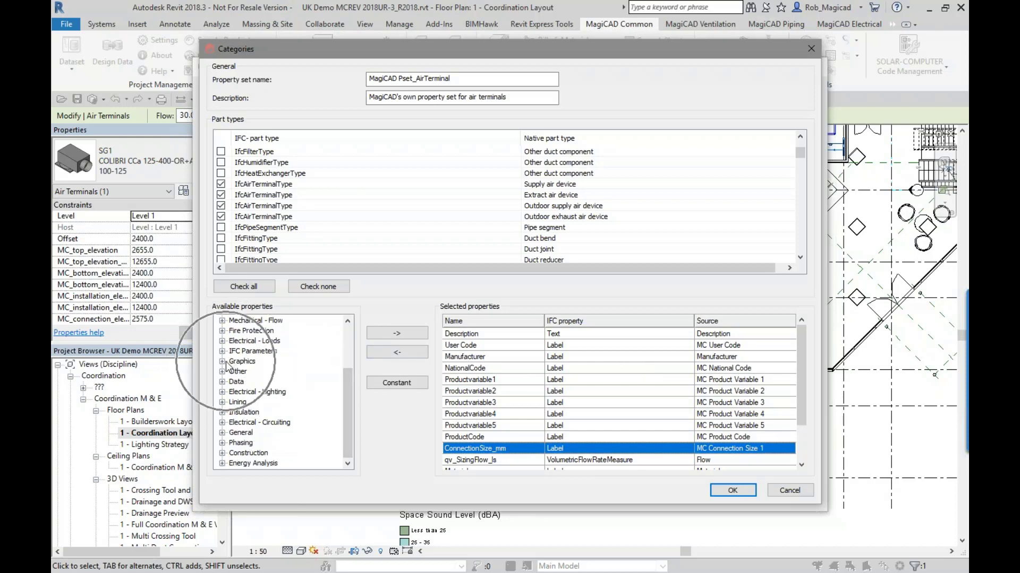
{"action": "key", "text": "ctrl"}
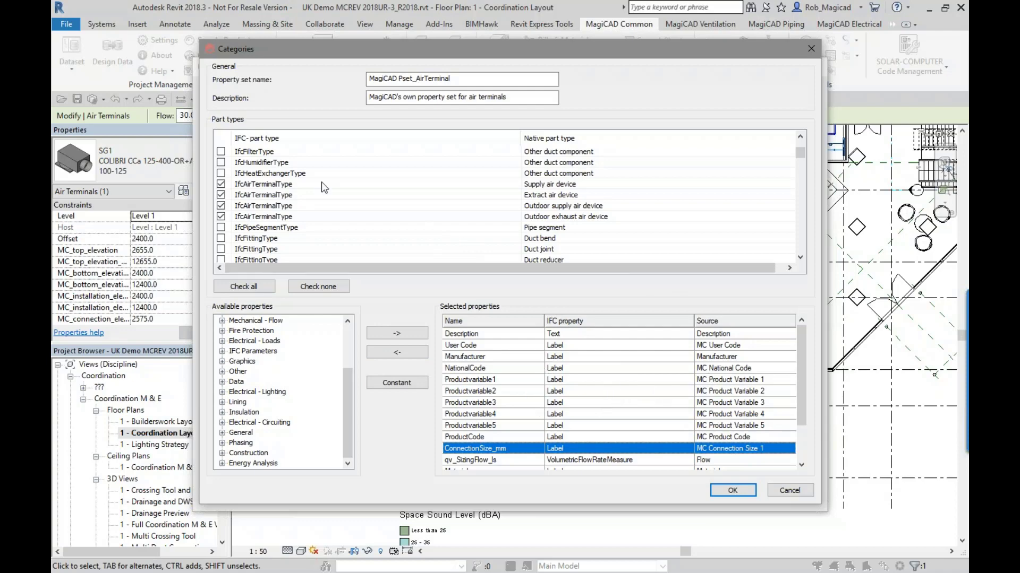
{"action": "left_click_drag", "start_coordinate": [471, 79], "coordinate": [286, 81]}
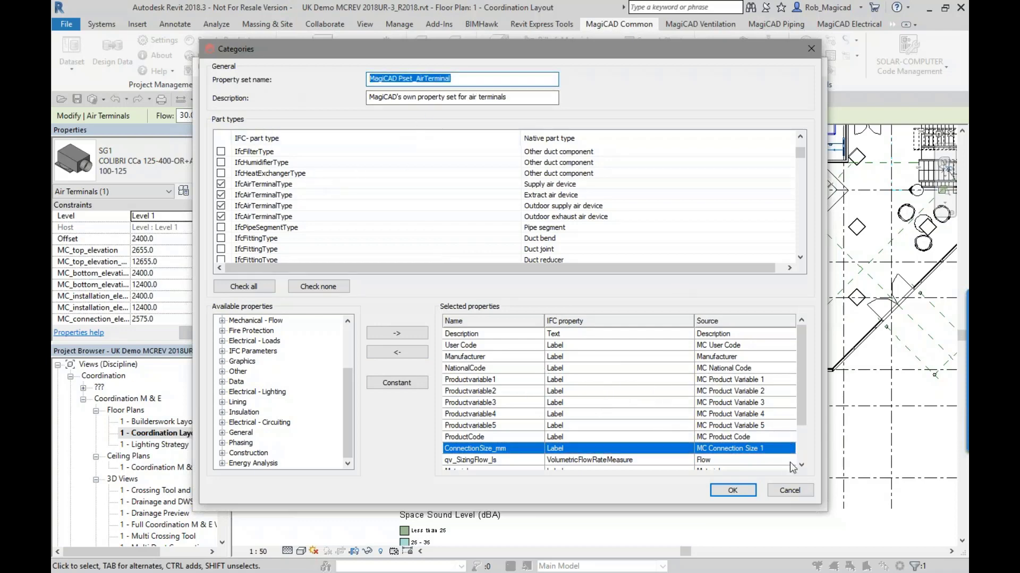
{"action": "left_click", "coordinate": [788, 491]}
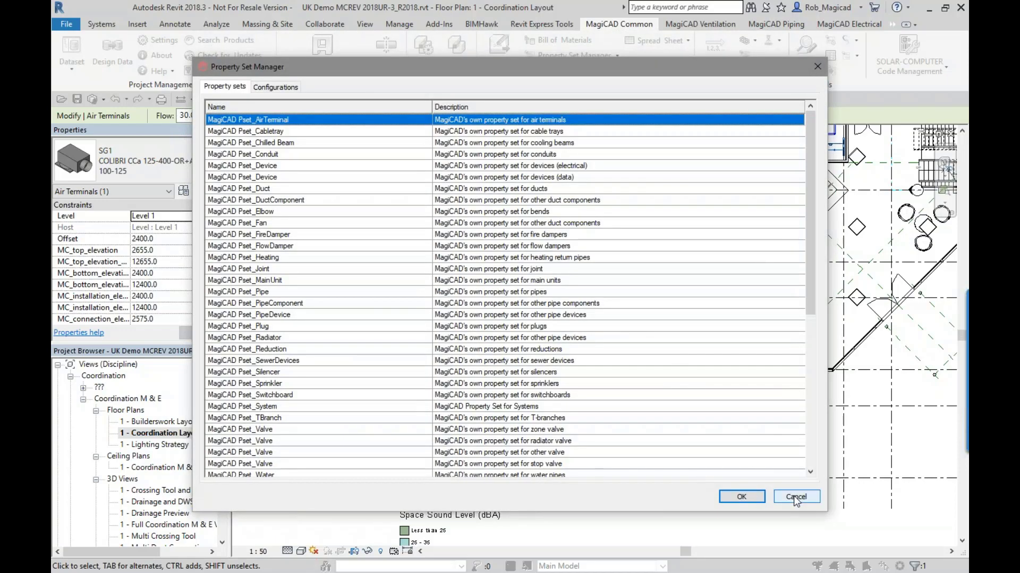
- Close the Property Set Manager without saving and review topic Clash-000001 and its viewpoint in the BCF Manager
{"action": "left_click", "coordinate": [794, 496]}
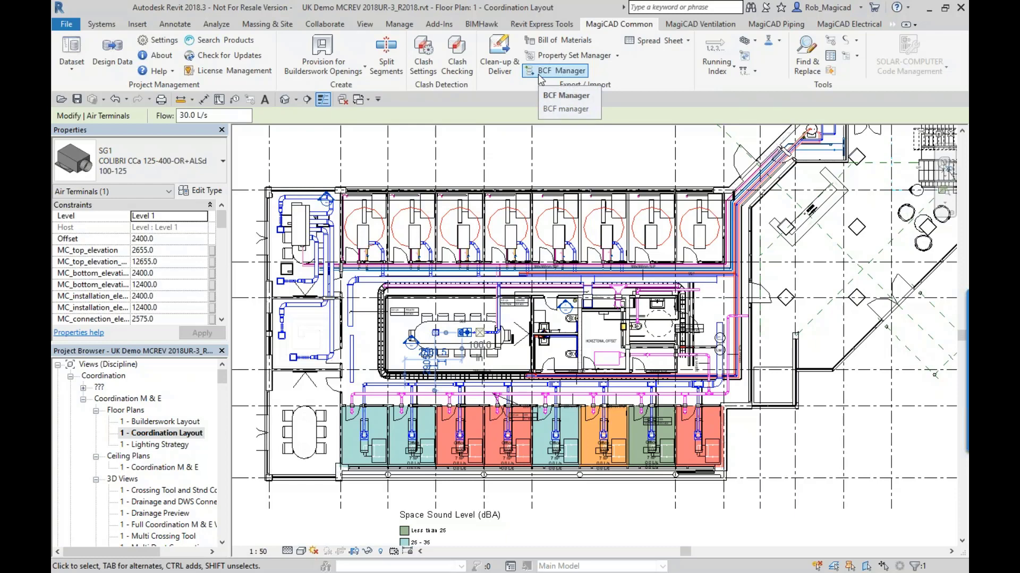
{"action": "left_click", "coordinate": [555, 70]}
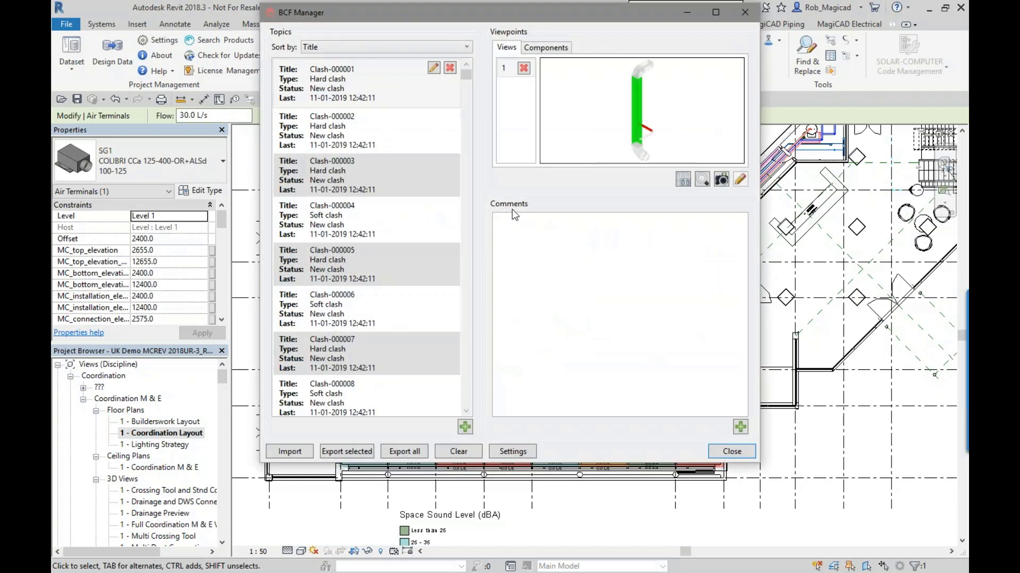
{"action": "left_click", "coordinate": [368, 85]}
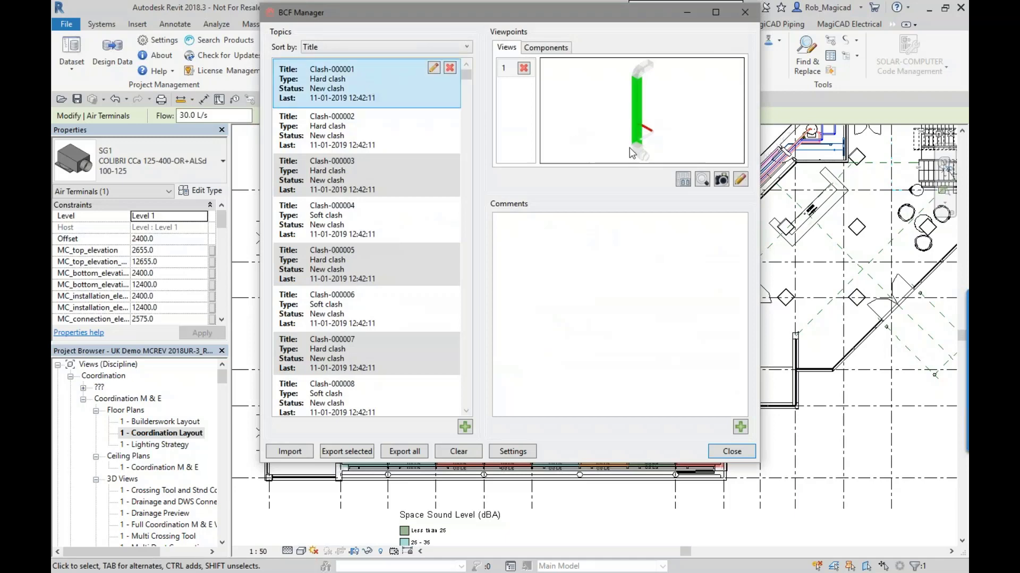
{"action": "mouse_move", "coordinate": [628, 127]}
{"action": "mouse_move", "coordinate": [467, 74]}
{"action": "left_mouse_down"}
{"action": "mouse_move", "coordinate": [466, 308]}
{"action": "mouse_move", "coordinate": [463, 77]}
{"action": "left_mouse_up"}
{"action": "scroll", "coordinate": [442, 330], "scroll_direction": "down", "scroll_amount": 5}
- Add the comment "This clash isn't going to matter" to topic Clash-000001
{"action": "left_click", "coordinate": [740, 428]}
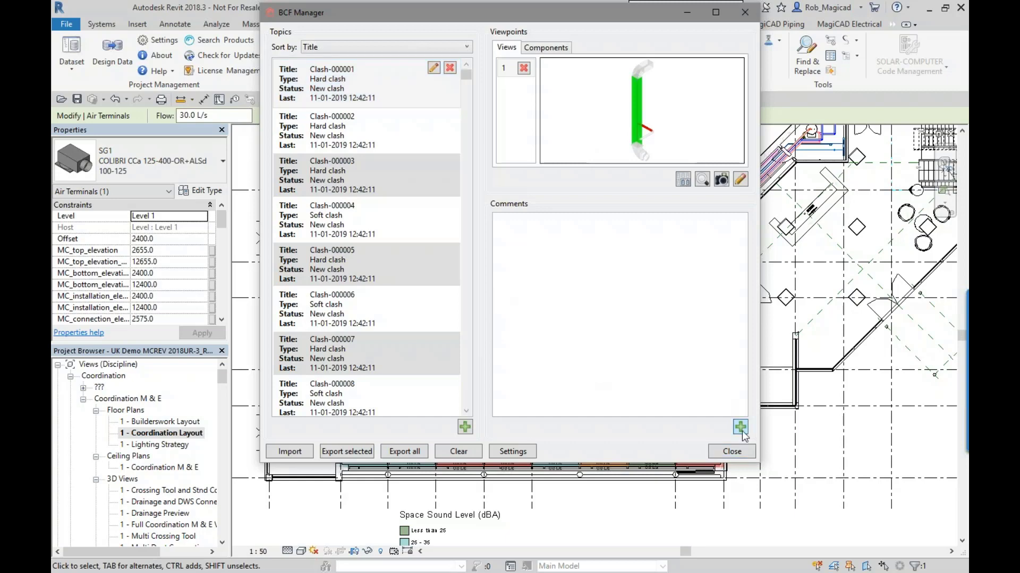
{"action": "type", "text": "This "}
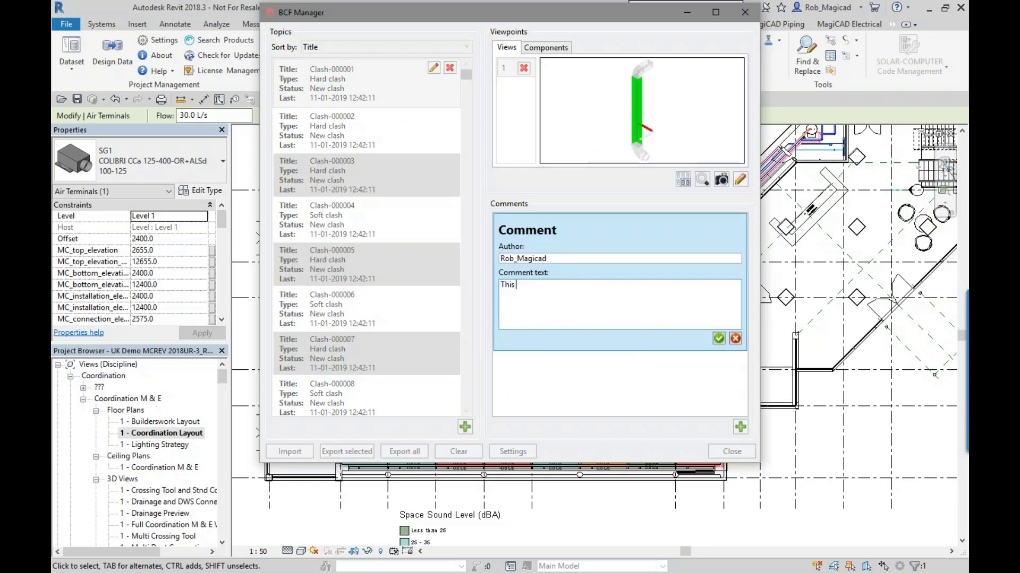
{"action": "type", "text": "clash isn't going to matter"}
{"action": "left_click", "coordinate": [719, 339]}
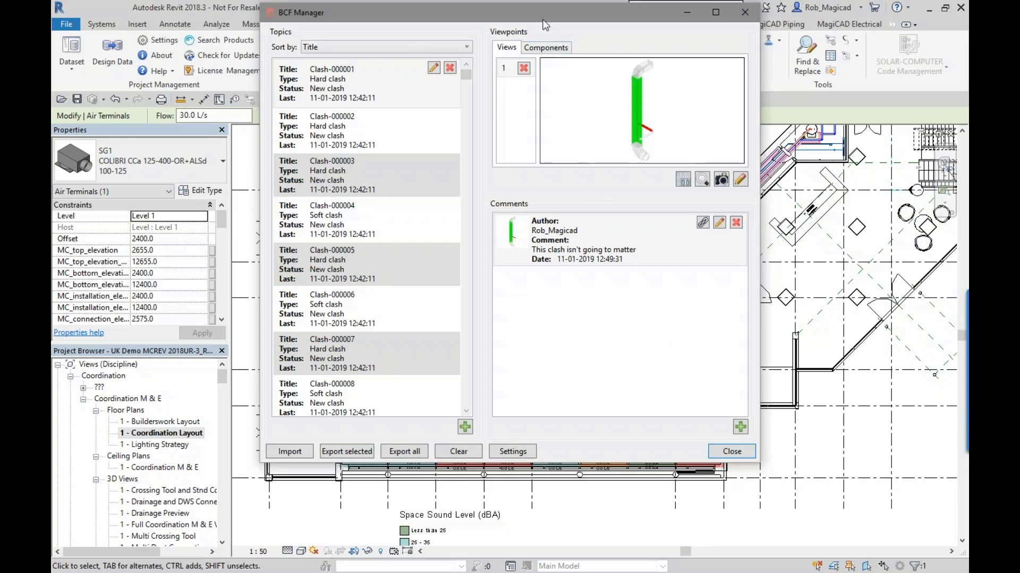
- Isolate the clash topic elements in the Coordination Layout plan, and restore the full plan display
{"action": "left_click_drag", "start_coordinate": [540, 16], "coordinate": [346, 83]}
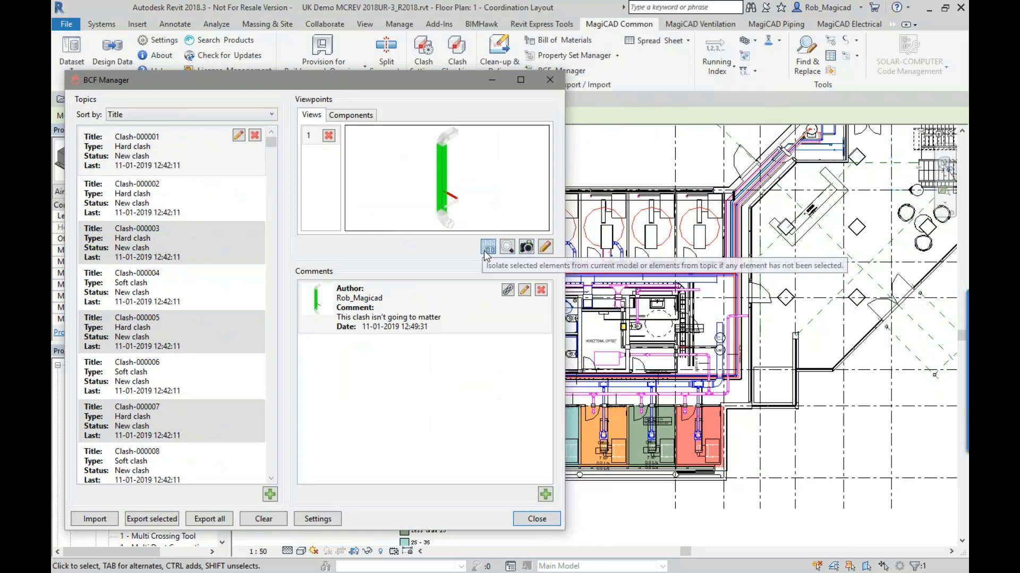
{"action": "left_click", "coordinate": [486, 249]}
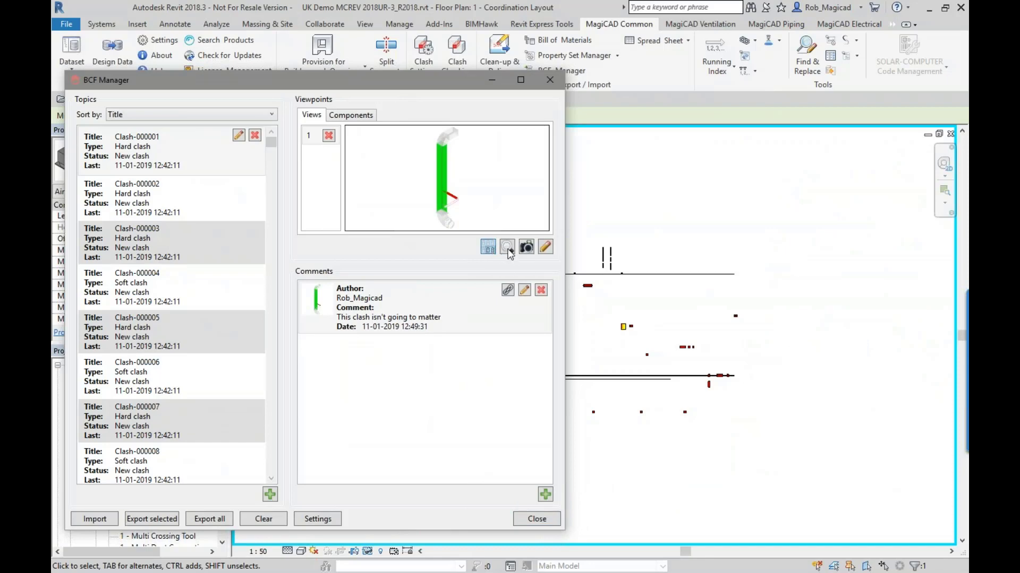
{"action": "left_click", "coordinate": [489, 251]}
- Zoom the plan to the Clash-000001 elements, and close the BCF Manager keeping its topics
{"action": "left_click", "coordinate": [506, 247]}
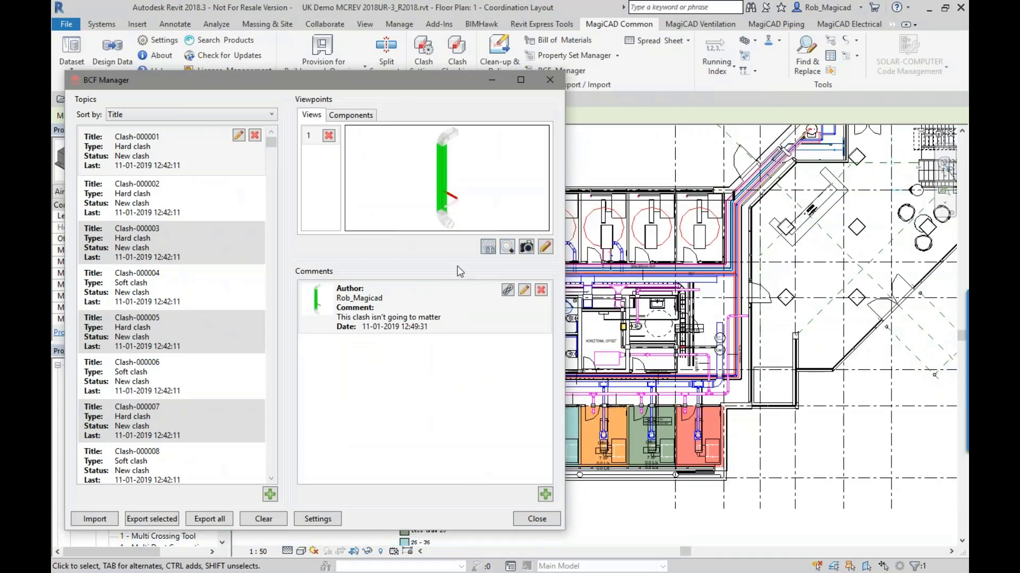
{"action": "scroll", "coordinate": [728, 289], "scroll_direction": "down", "scroll_amount": 5}
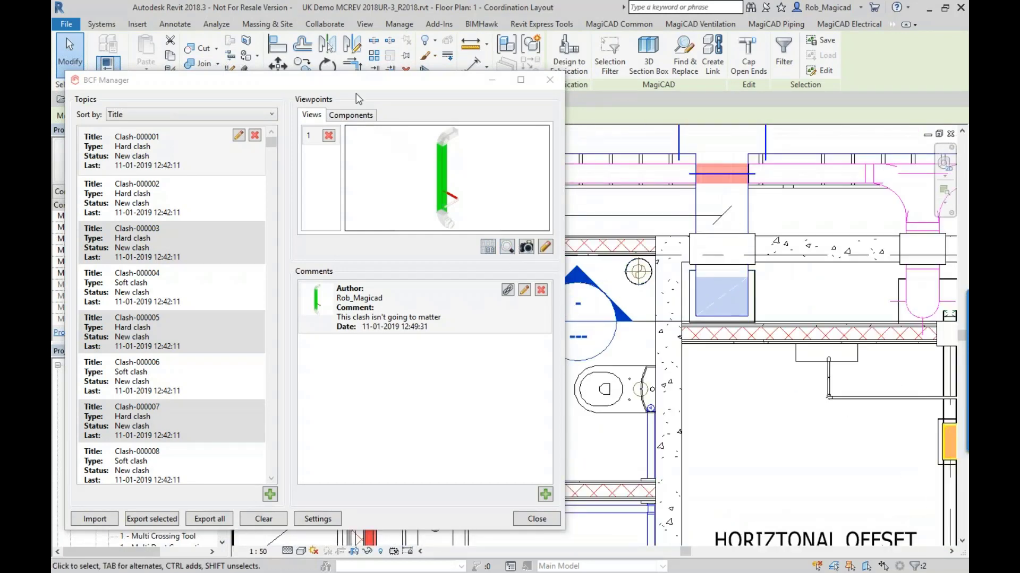
{"action": "left_click_drag", "start_coordinate": [348, 80], "coordinate": [481, 54]}
{"action": "mouse_move", "coordinate": [595, 193]}
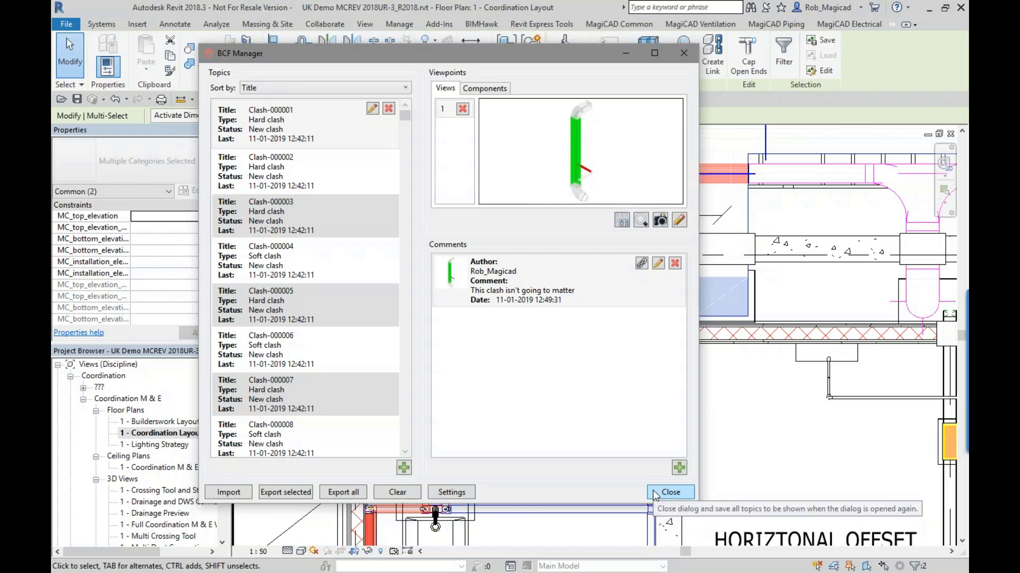
{"action": "left_click", "coordinate": [655, 493]}
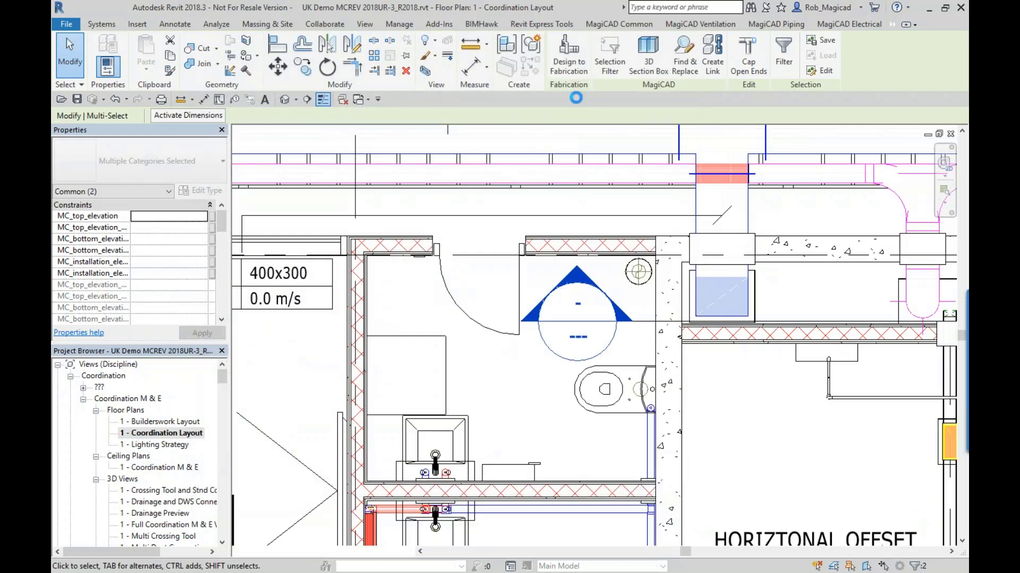
- Close the Coordination Layout plan and switch to the 1 - Mech Env Strategy floor plan in the Early Stage Design project
{"action": "left_click", "coordinate": [604, 24]}
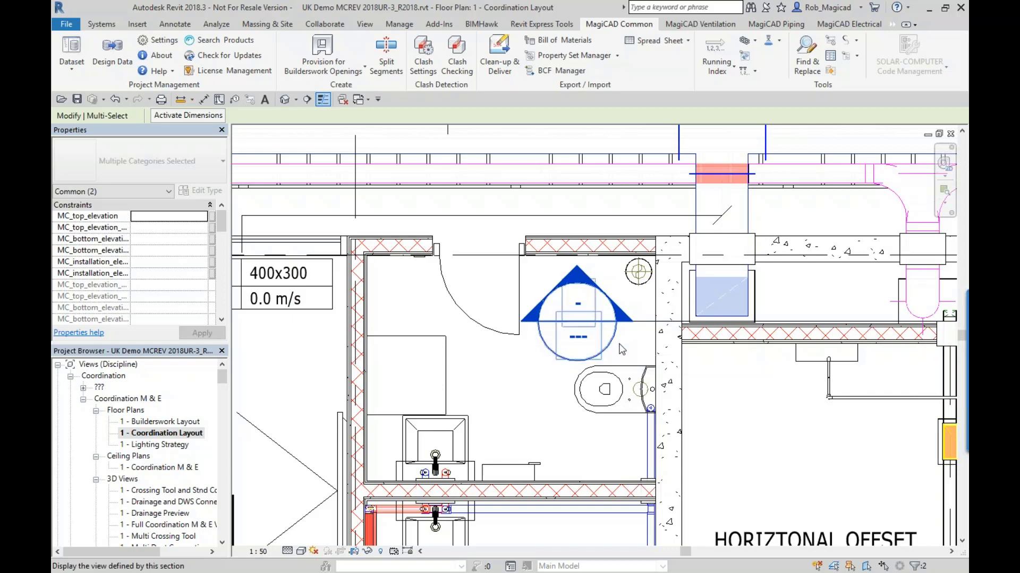
{"action": "scroll", "coordinate": [613, 351], "scroll_direction": "down", "scroll_amount": 3}
{"action": "middle_click_drag", "start_coordinate": [601, 282], "coordinate": [552, 289]}
{"action": "scroll", "coordinate": [491, 308], "scroll_direction": "down", "scroll_amount": 2}
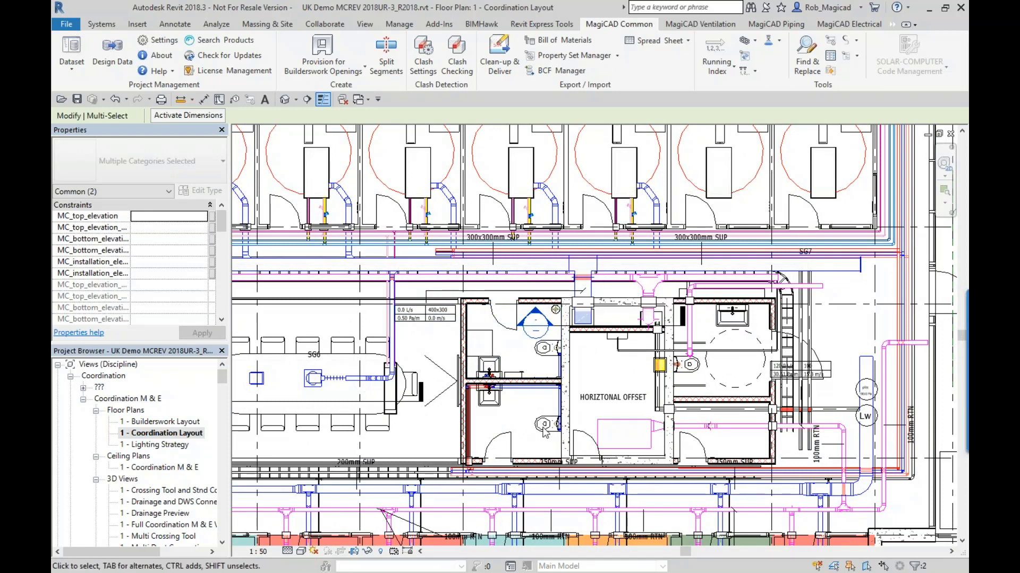
{"action": "left_click", "coordinate": [950, 135]}
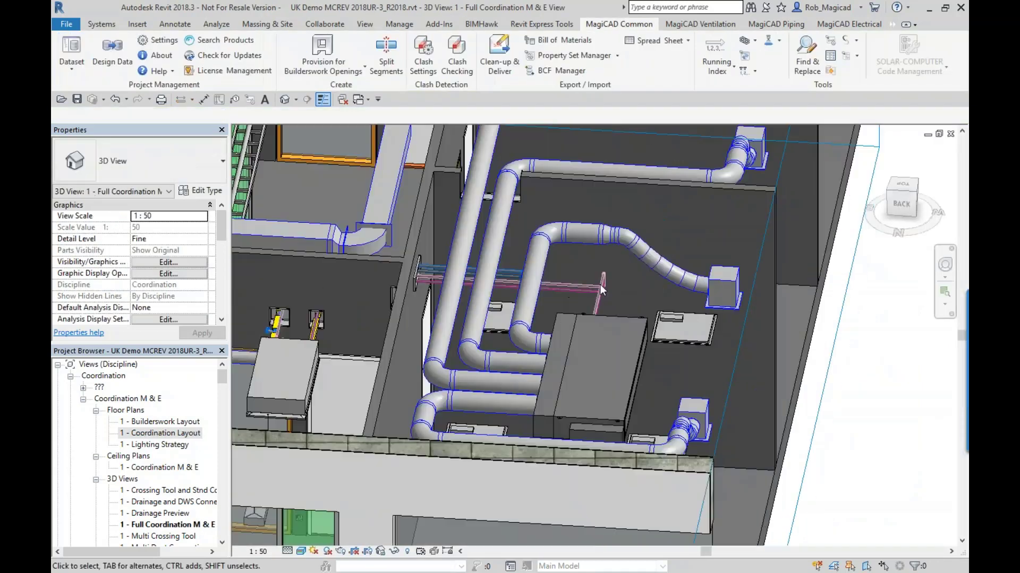
{"action": "left_click", "coordinate": [358, 100]}
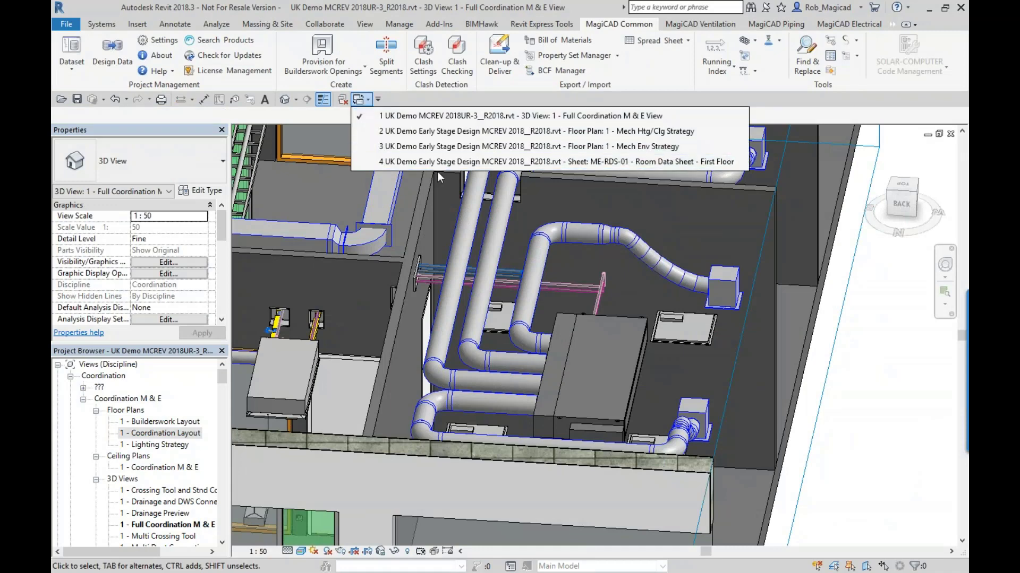
{"action": "left_click", "coordinate": [466, 149]}
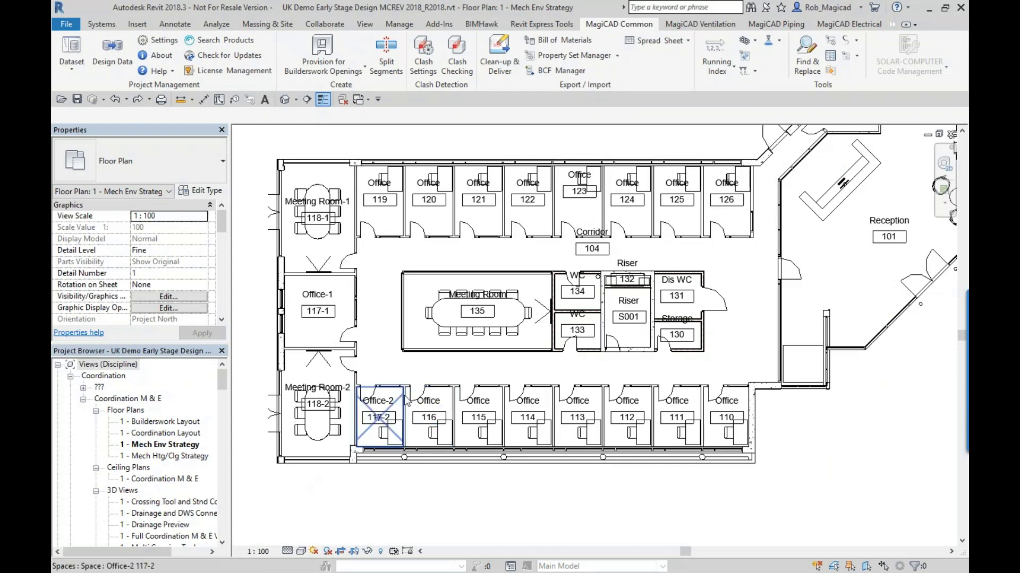
{"action": "middle_click_drag", "start_coordinate": [448, 337], "coordinate": [467, 366]}
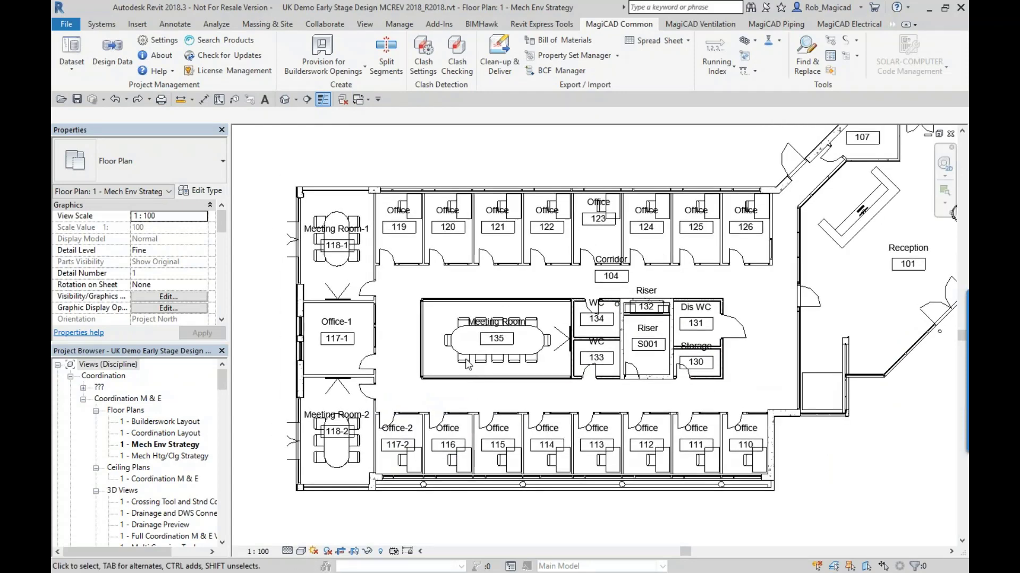
- Review the MagiCAD spreadsheet export setup for Spaces in the current view and its selected parameters, and close it without exporting
{"action": "left_click", "coordinate": [649, 42]}
{"action": "left_click", "coordinate": [655, 62]}
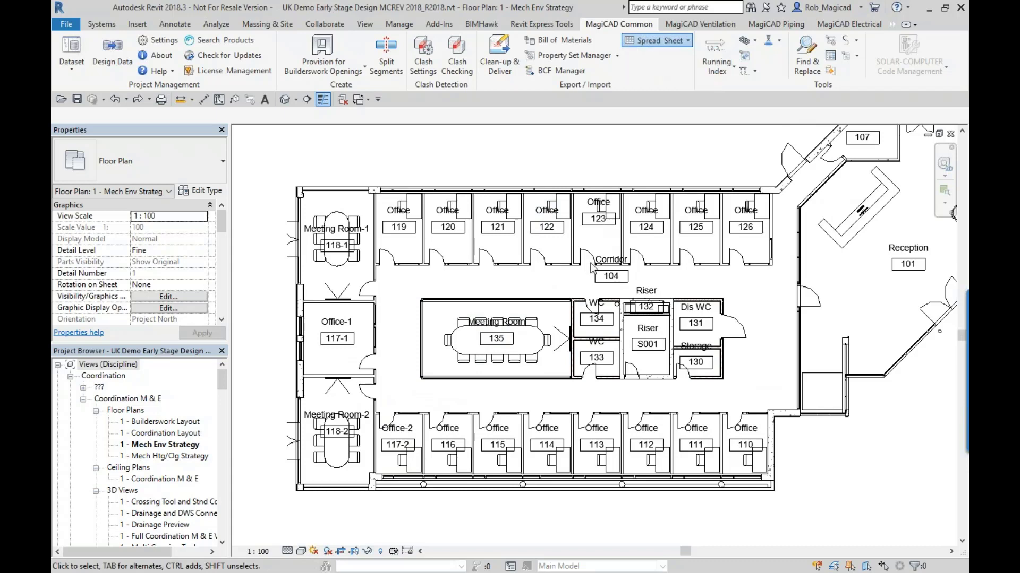
{"action": "left_click_drag", "start_coordinate": [478, 36], "coordinate": [499, 97]}
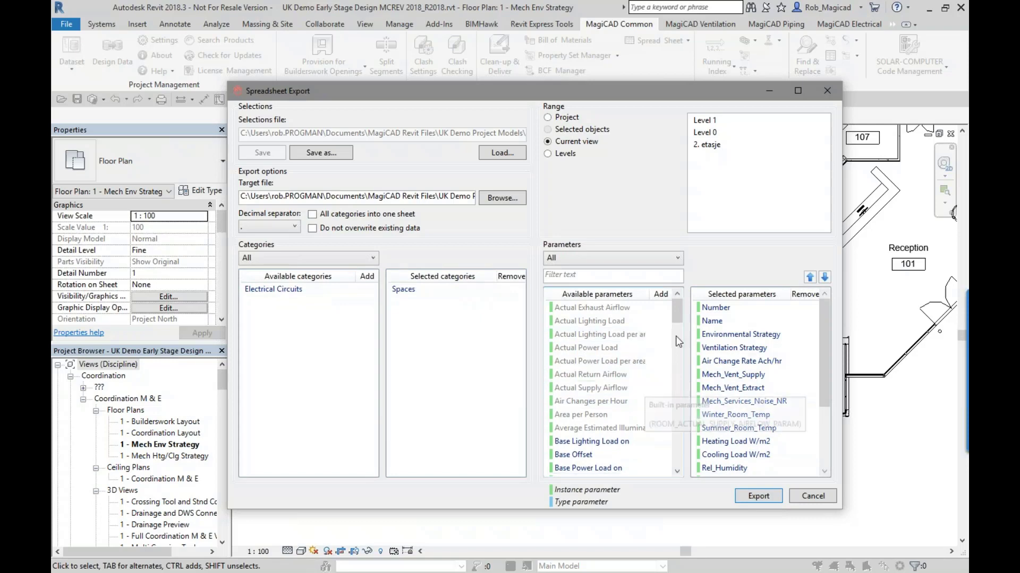
{"action": "mouse_move", "coordinate": [824, 328]}
{"action": "left_mouse_down"}
{"action": "mouse_move", "coordinate": [837, 423]}
{"action": "mouse_move", "coordinate": [826, 328]}
{"action": "left_mouse_up"}
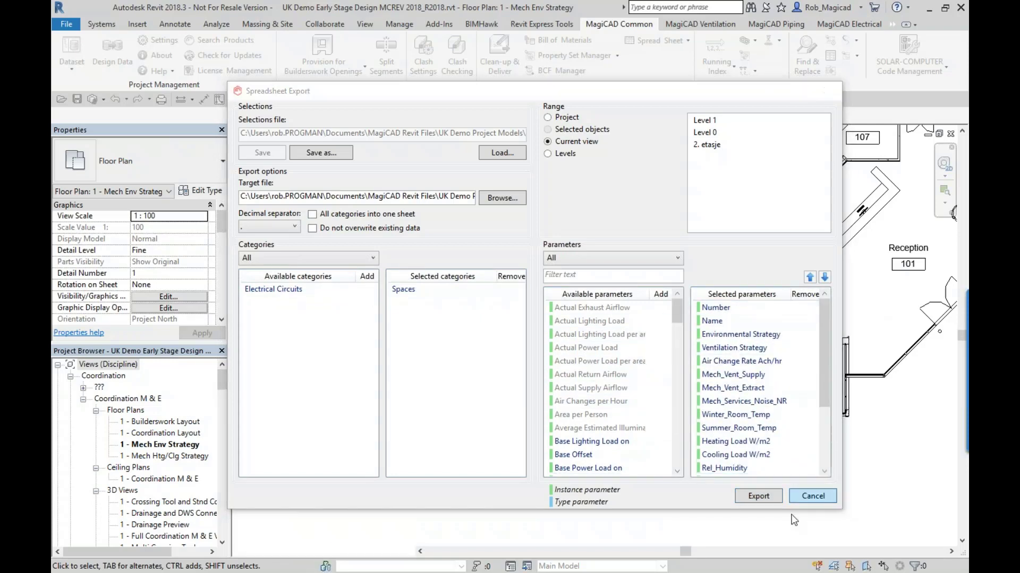
{"action": "left_click", "coordinate": [830, 501]}
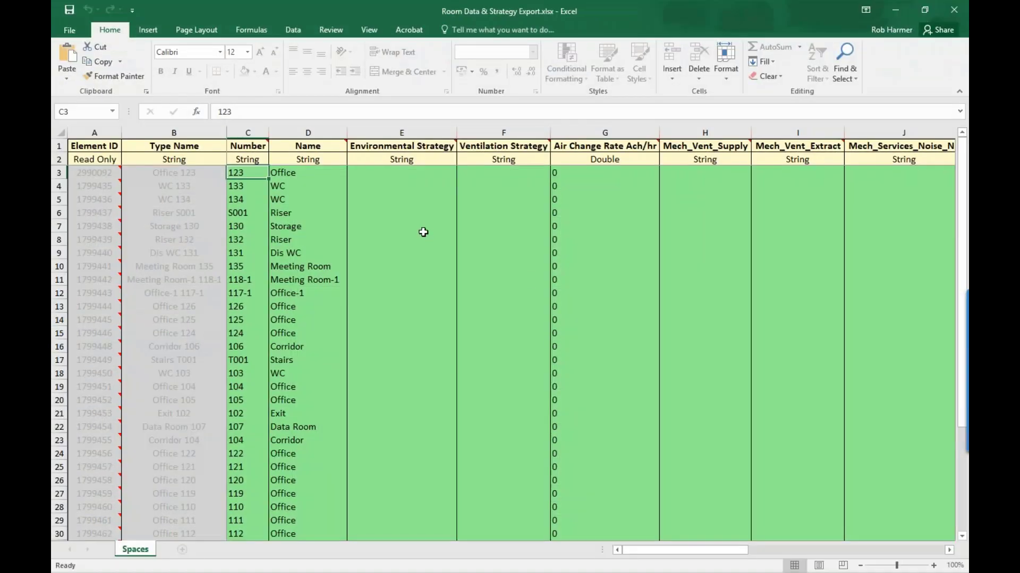
- Switch to Excel and examine the space list and strategy parameter cells in Room Data & Strategy Export.xlsx
{"action": "scroll", "coordinate": [268, 239], "scroll_direction": "down", "scroll_amount": 7}
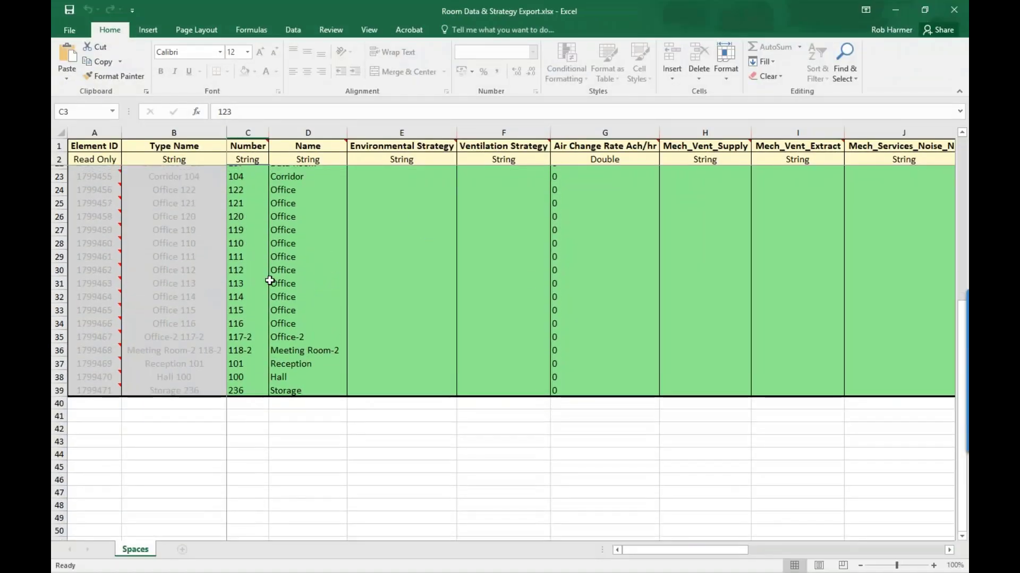
{"action": "scroll", "coordinate": [276, 266], "scroll_direction": "up", "scroll_amount": 7}
{"action": "left_click_drag", "start_coordinate": [372, 172], "coordinate": [953, 452]}
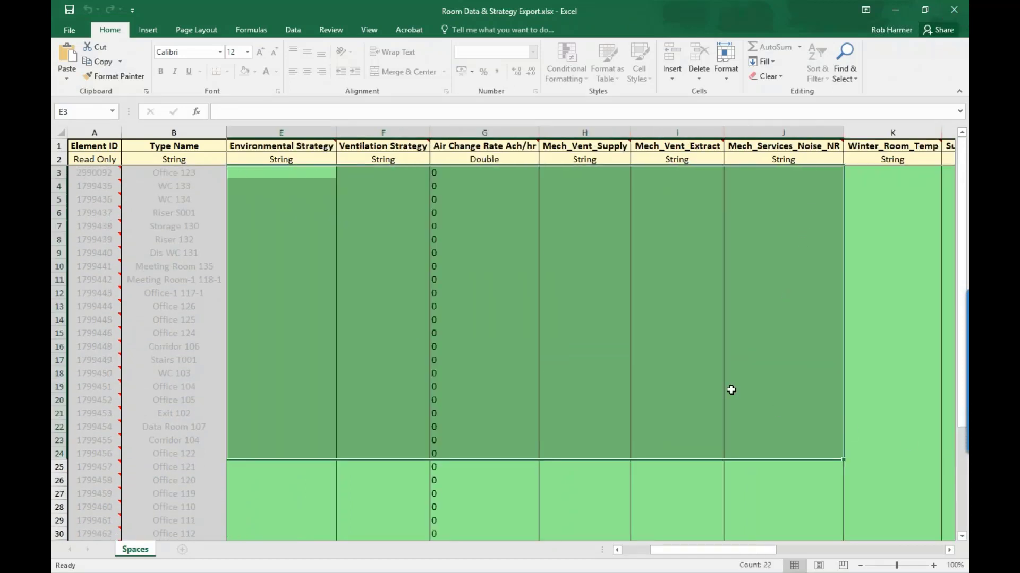
- Switch to the Room Data & Strategy Import.xlsx workbook and inspect the formulas in the Design Heating Load column
{"action": "key", "text": "alt+Tab"}
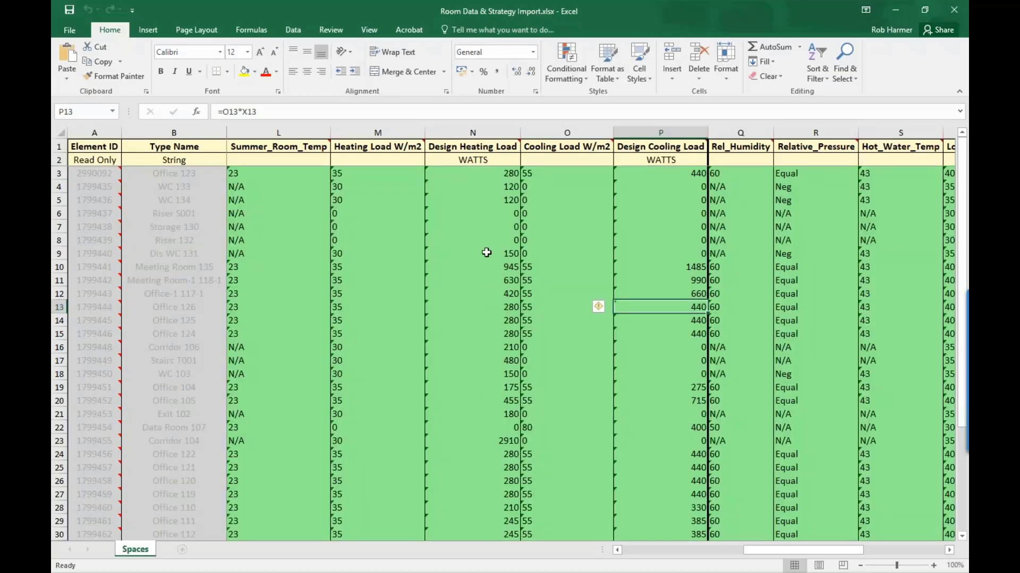
{"action": "left_click", "coordinate": [486, 253]}
{"action": "left_click", "coordinate": [480, 227]}
{"action": "left_click", "coordinate": [476, 199]}
{"action": "triple_click", "coordinate": [258, 106]}
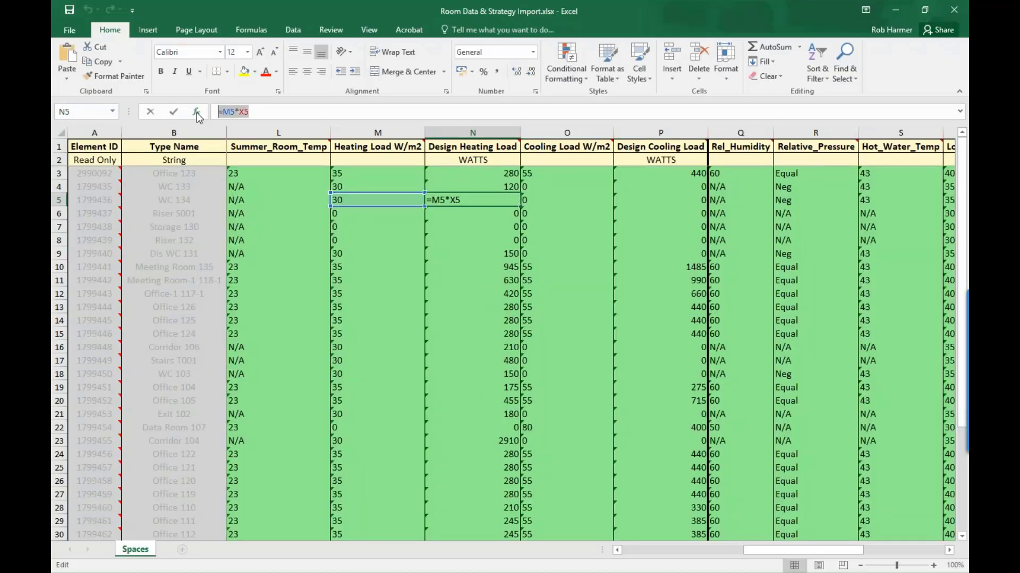
{"action": "key", "text": "Escape"}
{"action": "left_click", "coordinate": [493, 296]}
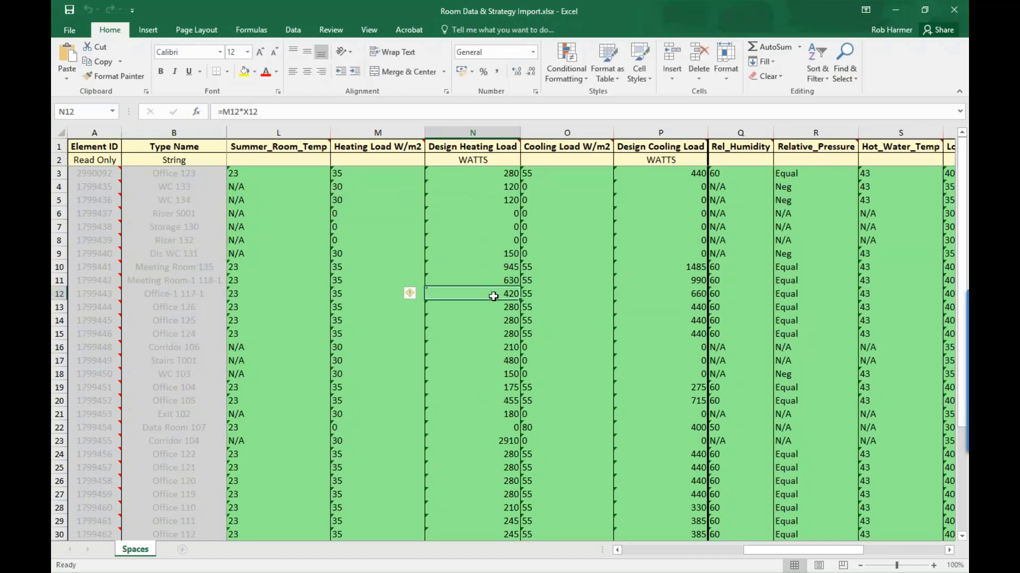
- Review the ventilation, noise and temperature columns in the import workbook, and close it without saving changes
{"action": "left_click_drag", "start_coordinate": [777, 551], "coordinate": [712, 551]}
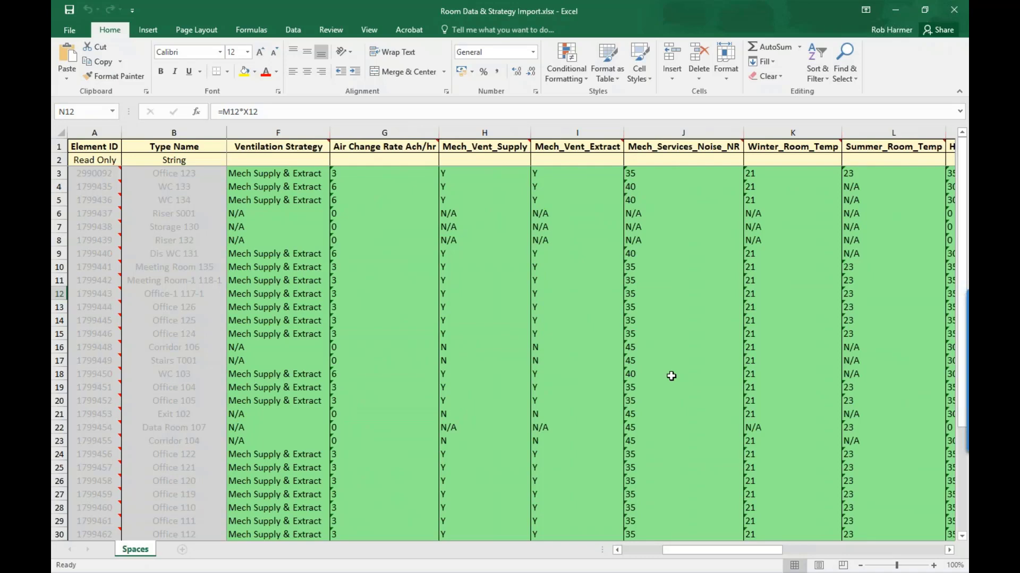
{"action": "left_click_drag", "start_coordinate": [748, 549], "coordinate": [832, 555]}
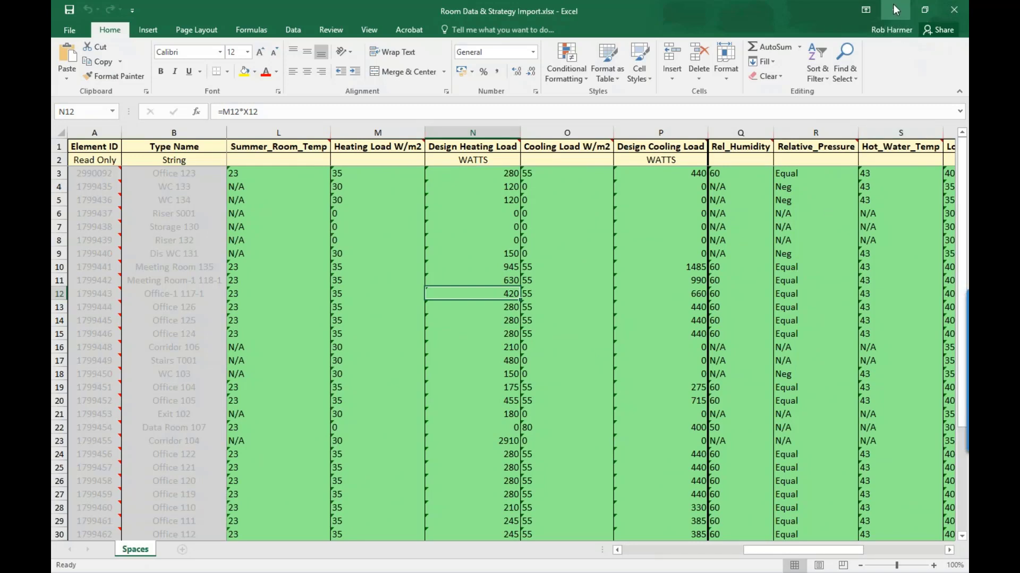
{"action": "left_click", "coordinate": [955, 10]}
{"action": "left_click", "coordinate": [489, 321]}
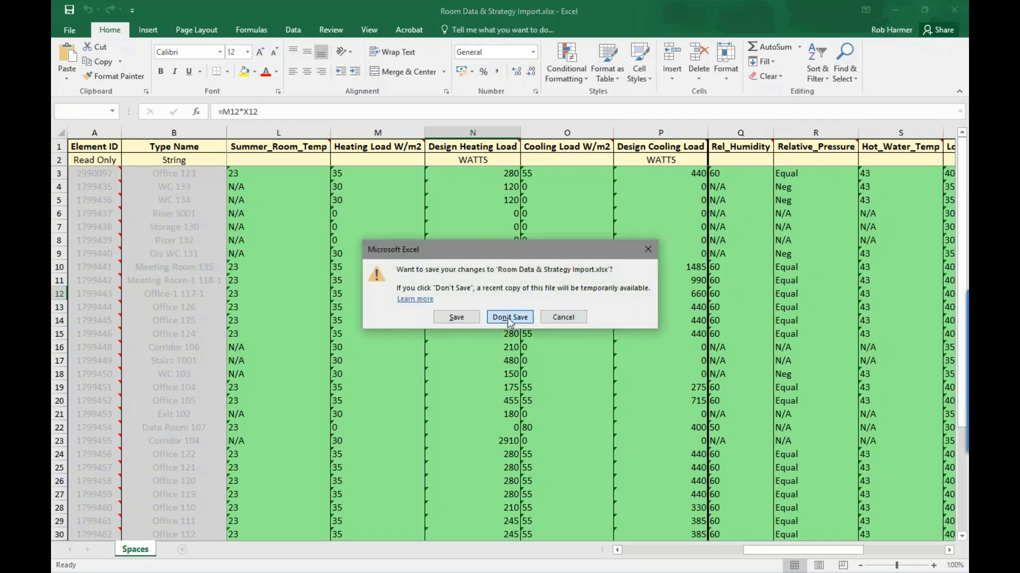
- Back in Revit, import the Room Data & Strategy Import.xlsx spreadsheet with MagiCAD and accept the changes in its import report
{"action": "left_click", "coordinate": [682, 40]}
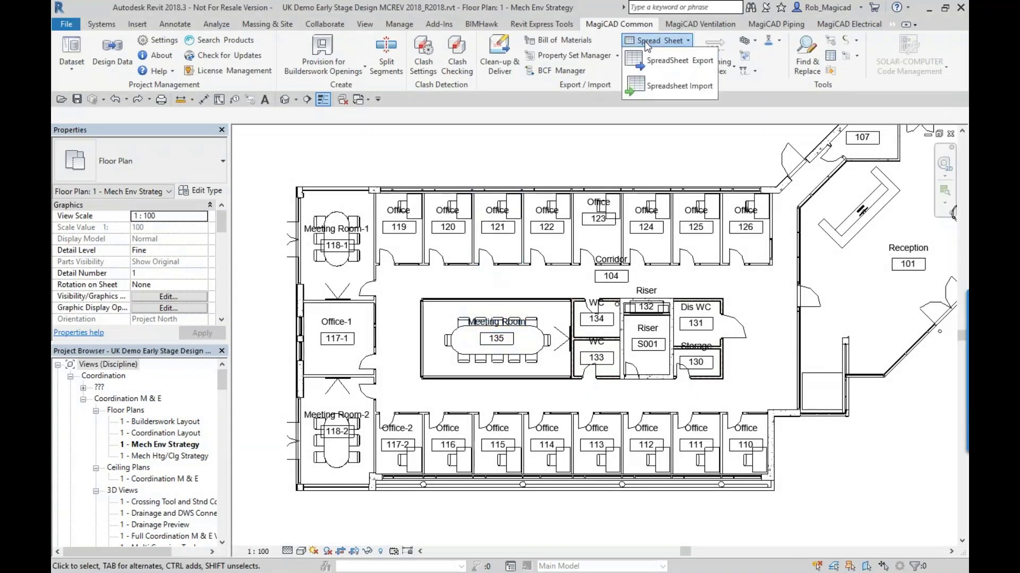
{"action": "left_click", "coordinate": [655, 88]}
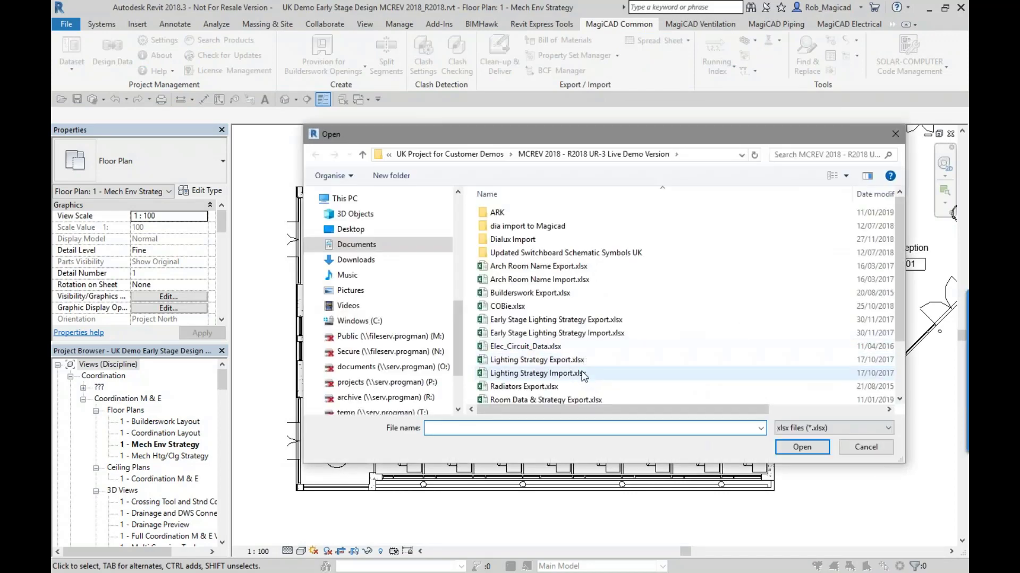
{"action": "scroll", "coordinate": [583, 378], "scroll_direction": "down", "scroll_amount": 2}
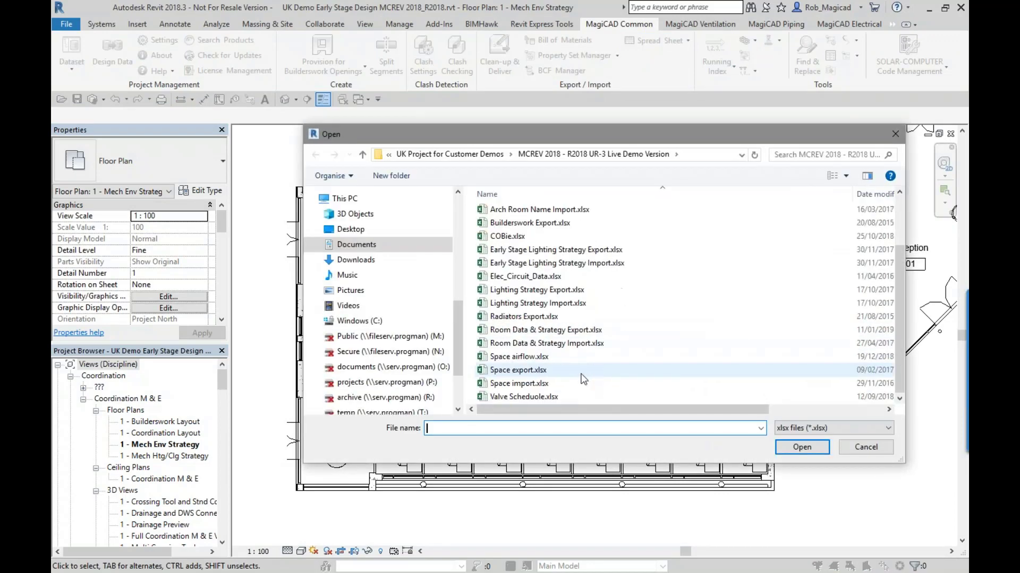
{"action": "double_click", "coordinate": [576, 345]}
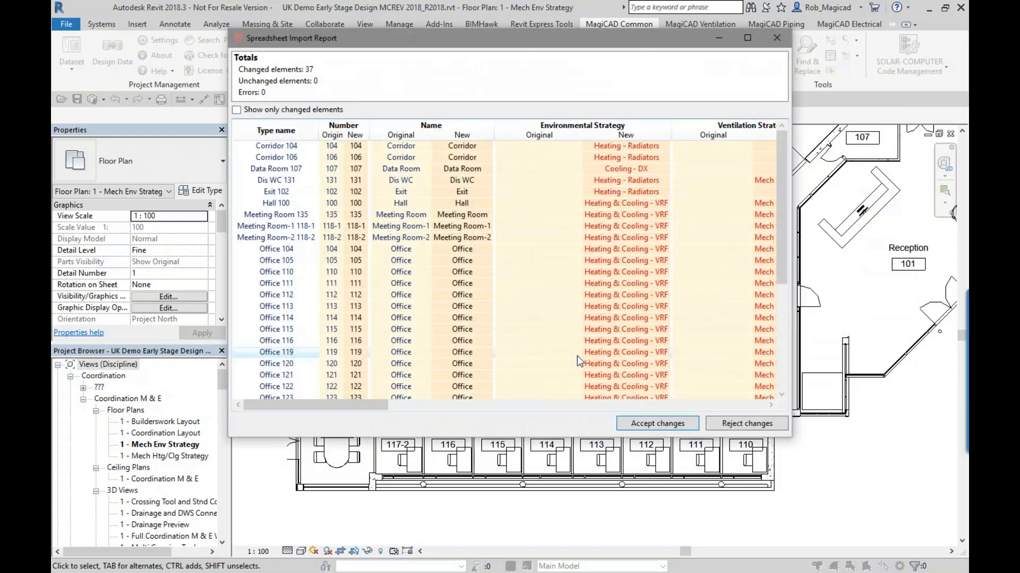
{"action": "left_click_drag", "start_coordinate": [366, 404], "coordinate": [404, 406]}
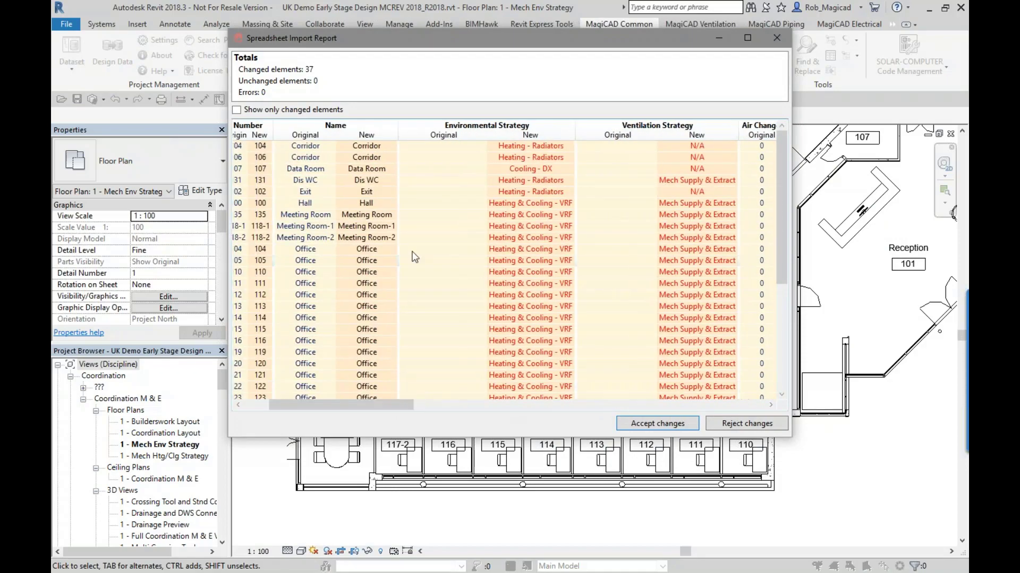
{"action": "left_click", "coordinate": [640, 428]}
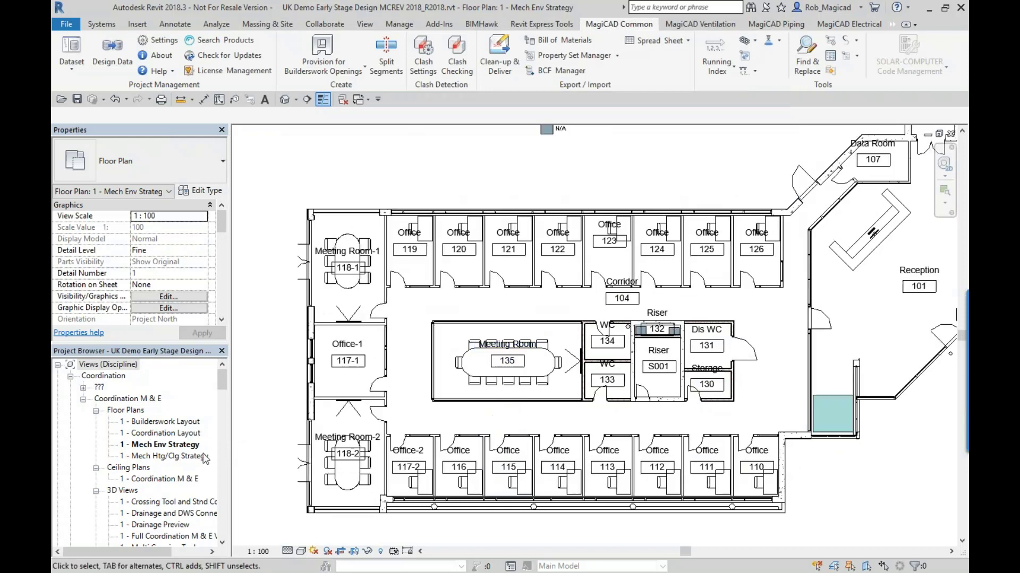
- Examine the Environmental Strategy colour fill legend above the offices in the Mech Env Strategy floor plan
{"action": "middle_click_drag", "start_coordinate": [500, 405], "coordinate": [523, 489]}
{"action": "scroll", "coordinate": [584, 265], "scroll_direction": "up", "scroll_amount": 4}
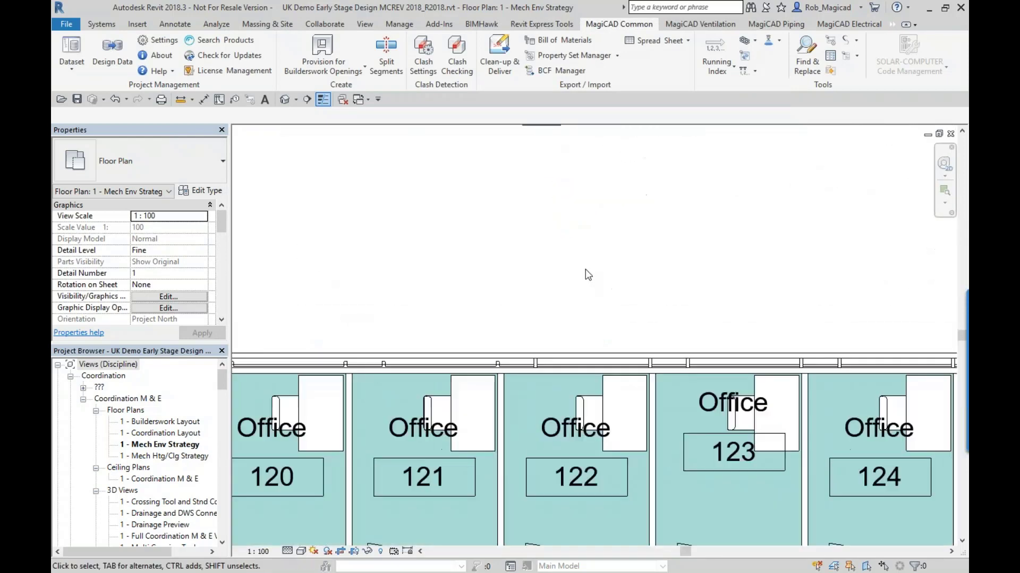
{"action": "scroll", "coordinate": [564, 310], "scroll_direction": "down", "scroll_amount": 1}
{"action": "middle_click_drag", "start_coordinate": [561, 304], "coordinate": [564, 455]}
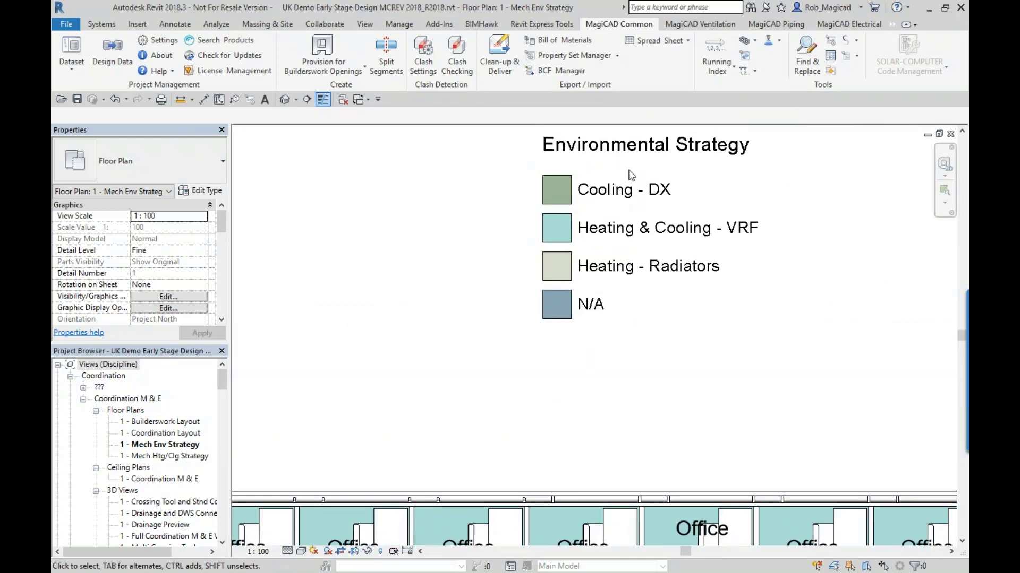
{"action": "middle_click_drag", "start_coordinate": [627, 187], "coordinate": [608, 260]}
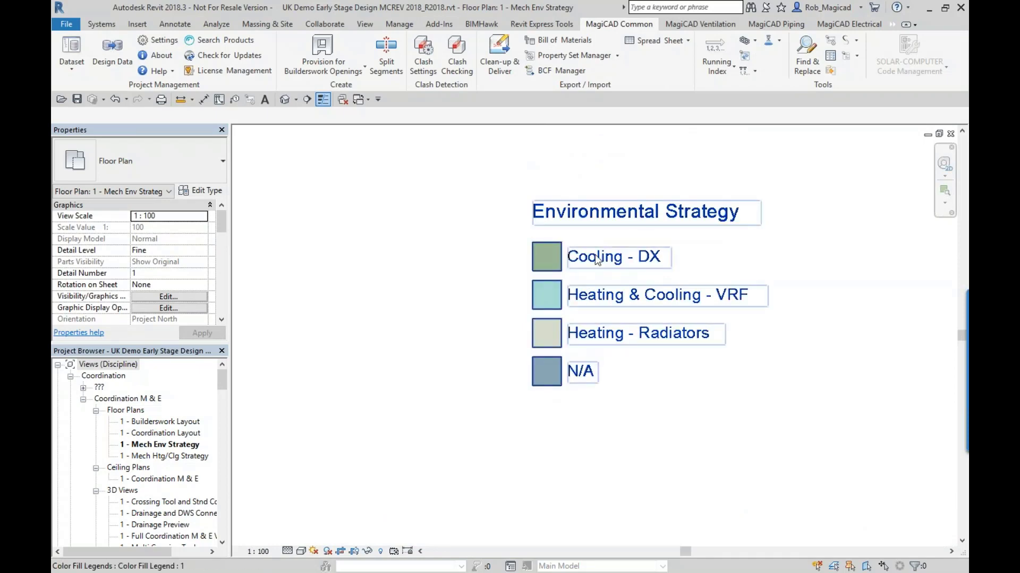
- Inspect the environmental strategy colouring of the offices, meeting rooms, risers, data room and reception across the floor plan
{"action": "middle_click_drag", "start_coordinate": [589, 426], "coordinate": [549, 259]}
{"action": "middle_click_drag", "start_coordinate": [518, 382], "coordinate": [566, 139]}
{"action": "middle_click_drag", "start_coordinate": [543, 408], "coordinate": [564, 402]}
{"action": "scroll", "coordinate": [535, 247], "scroll_direction": "down", "scroll_amount": 1}
{"action": "middle_click_drag", "start_coordinate": [417, 358], "coordinate": [485, 332]}
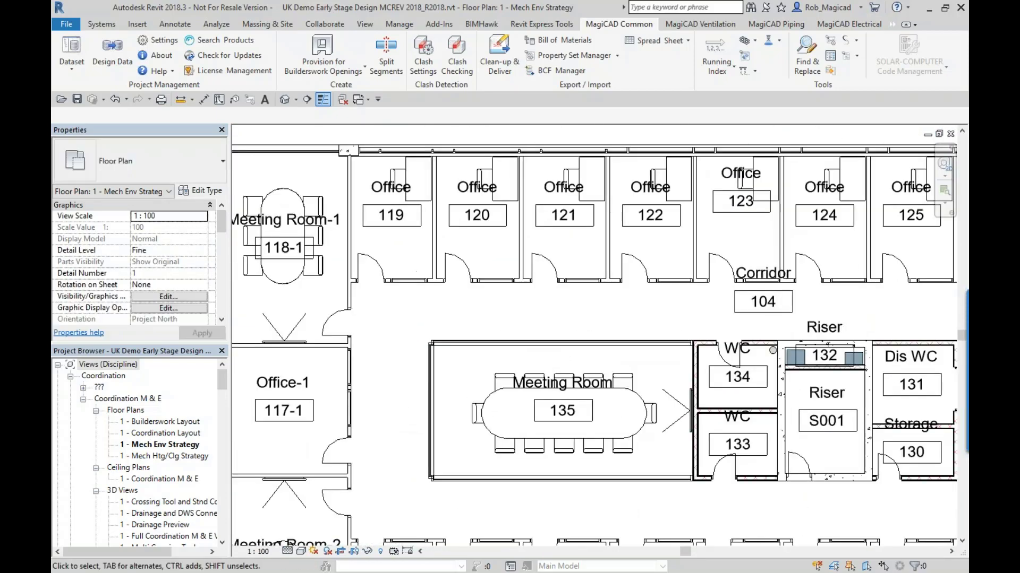
{"action": "scroll", "coordinate": [513, 313], "scroll_direction": "up", "scroll_amount": 1}
{"action": "middle_click_drag", "start_coordinate": [818, 234], "coordinate": [442, 415]}
{"action": "middle_click_drag", "start_coordinate": [756, 330], "coordinate": [497, 442]}
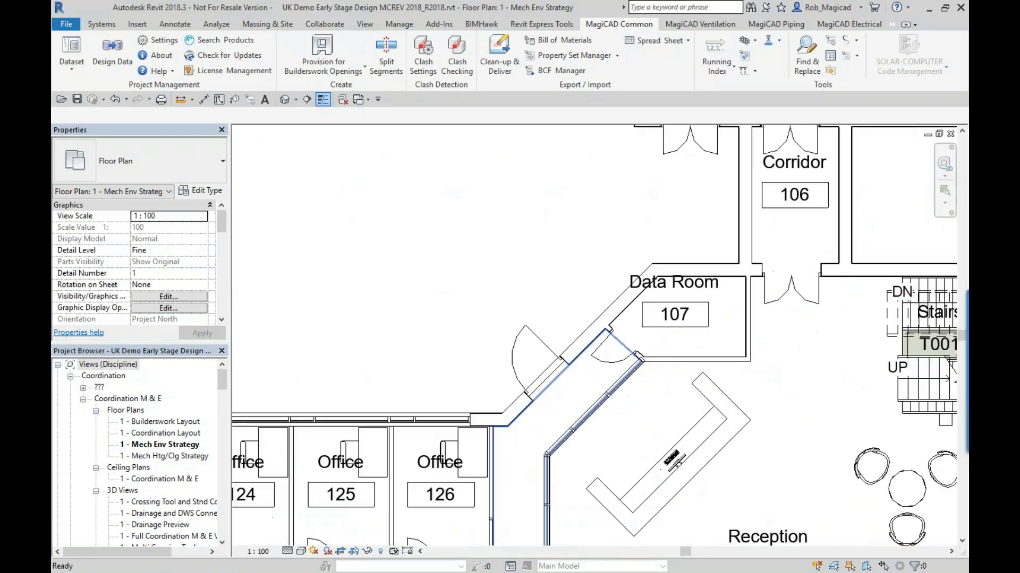
{"action": "scroll", "coordinate": [501, 438], "scroll_direction": "down", "scroll_amount": 1}
{"action": "middle_click_drag", "start_coordinate": [594, 242], "coordinate": [688, 156]}
{"action": "middle_click_drag", "start_coordinate": [369, 404], "coordinate": [611, 220]}
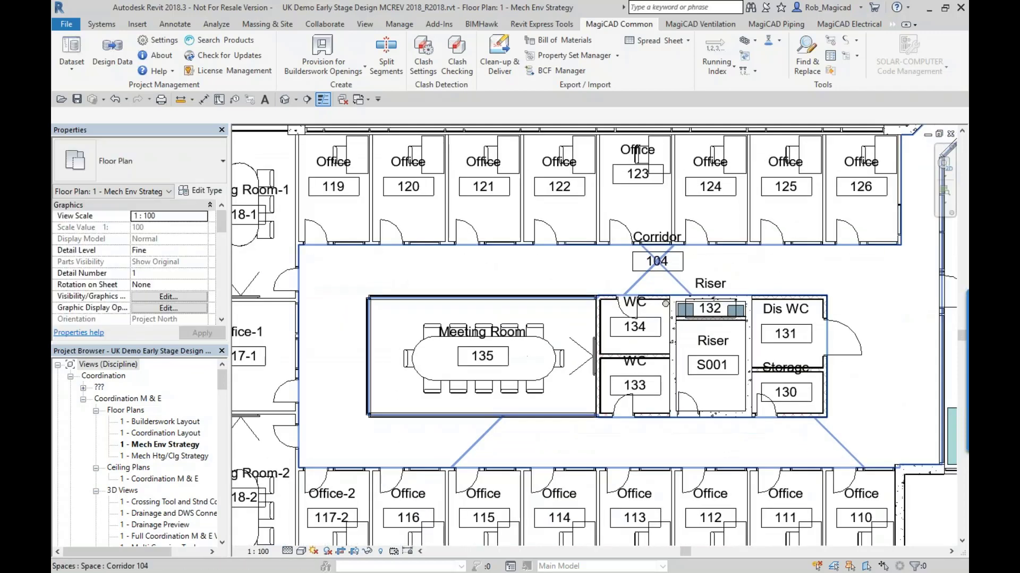
- Open the 1 - Mech Htg/Clg Strategy floor plan and examine the design heating and cooling loads in the room tags
{"action": "left_click", "coordinate": [158, 457]}
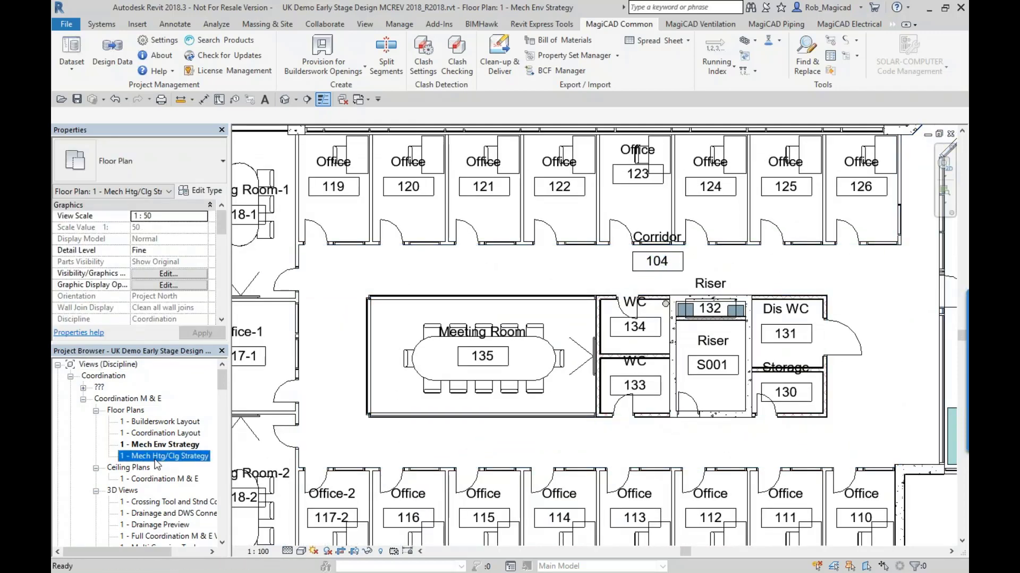
{"action": "double_click", "coordinate": [155, 460]}
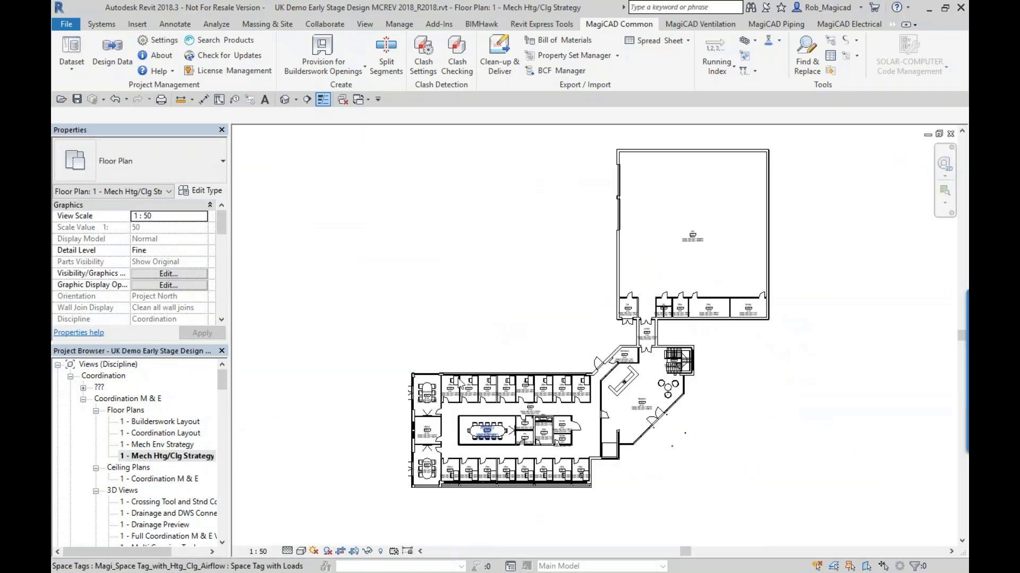
{"action": "scroll", "coordinate": [357, 366], "scroll_direction": "up", "scroll_amount": 3}
{"action": "middle_click_drag", "start_coordinate": [319, 373], "coordinate": [519, 362]}
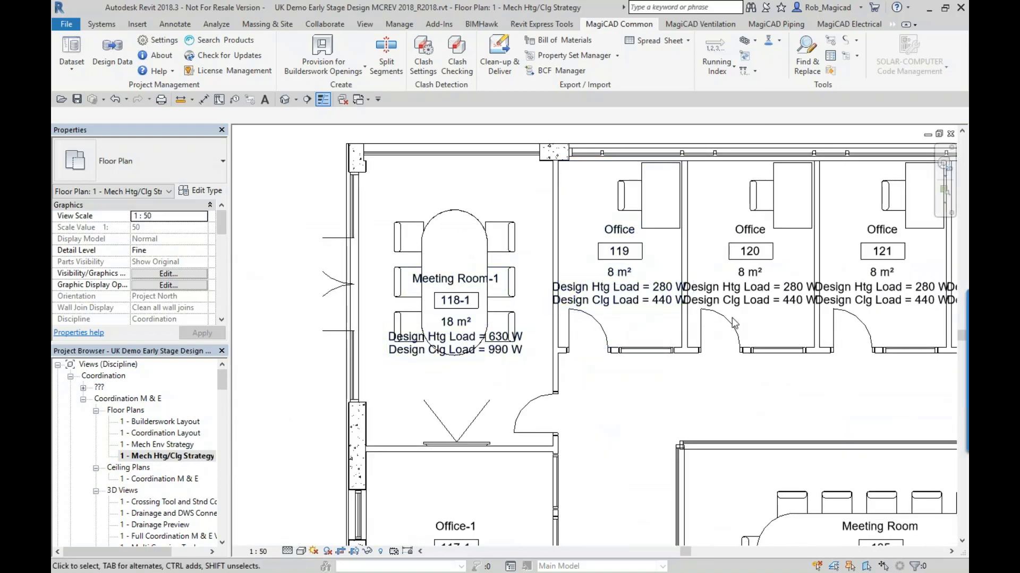
{"action": "scroll", "coordinate": [773, 332], "scroll_direction": "down", "scroll_amount": 2}
{"action": "middle_click_drag", "start_coordinate": [754, 331], "coordinate": [478, 234]}
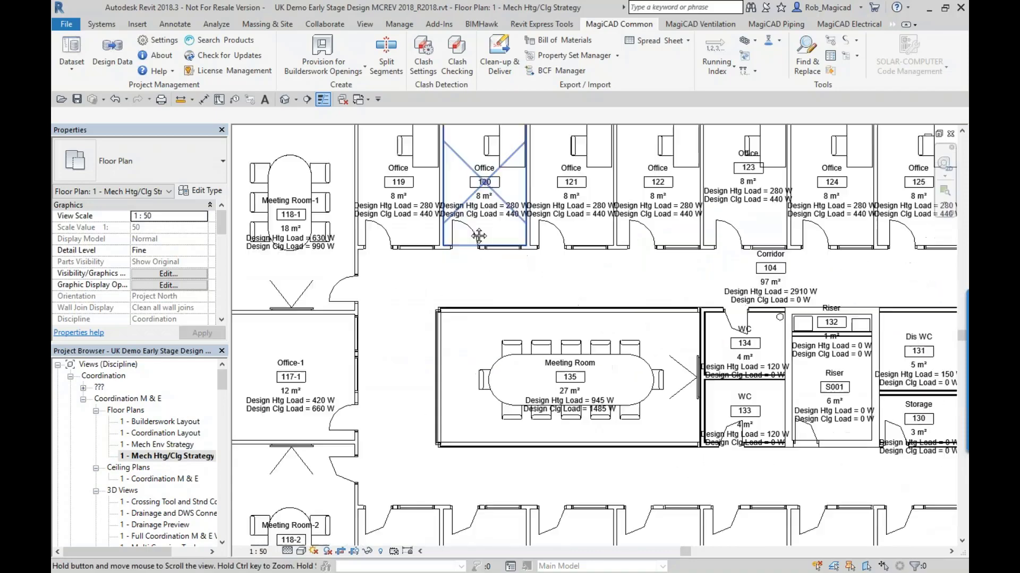
{"action": "middle_click_drag", "start_coordinate": [501, 357], "coordinate": [559, 358]}
{"action": "scroll", "coordinate": [710, 448], "scroll_direction": "up", "scroll_amount": 3}
{"action": "scroll", "coordinate": [372, 226], "scroll_direction": "down", "scroll_amount": 3}
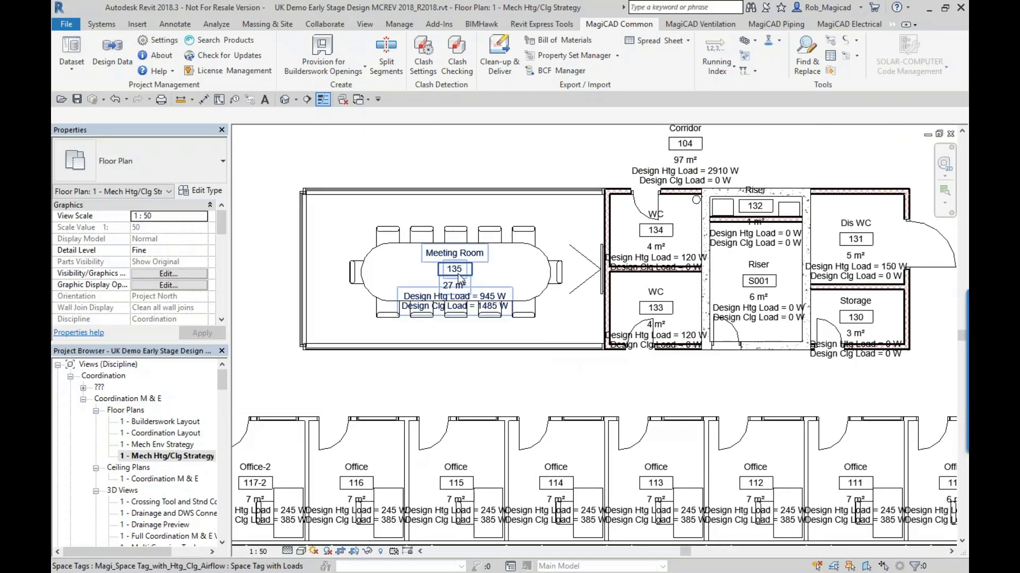
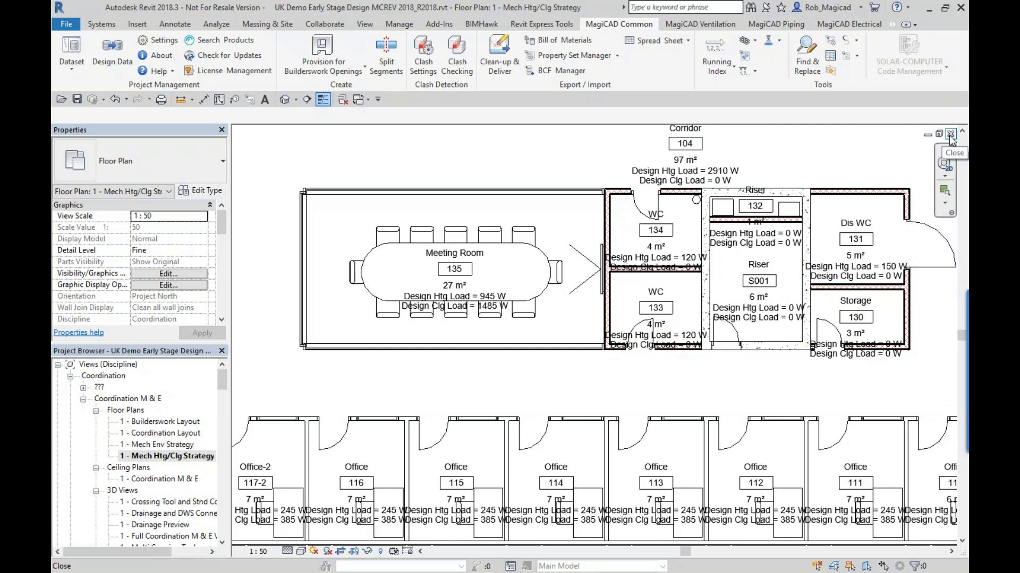
- Close the heating and cooling strategy plan and switch to the UK Demo MCREV 2018UR-3 project's Full Coordination M & E 3D view
{"action": "left_click", "coordinate": [950, 135]}
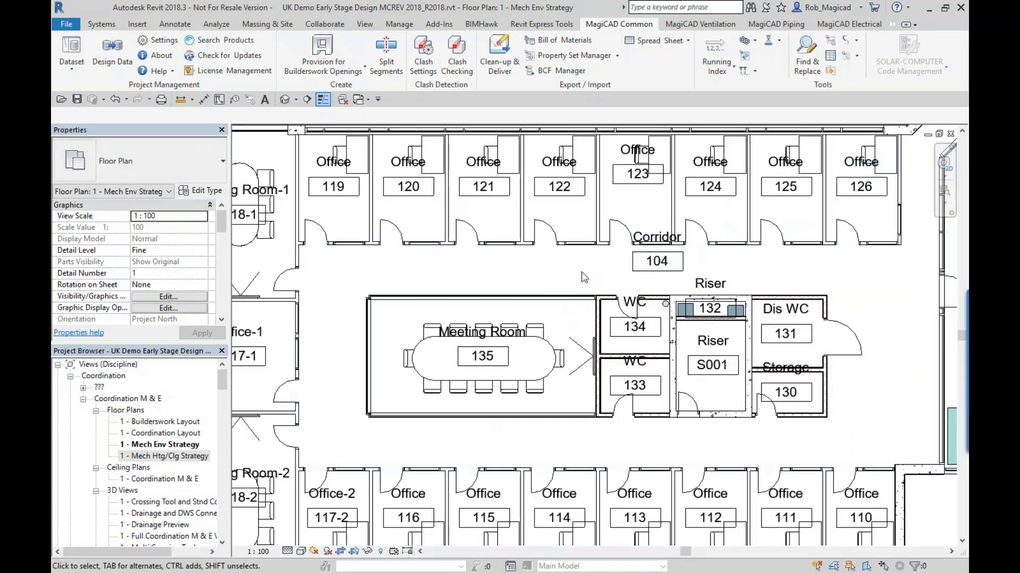
{"action": "scroll", "coordinate": [584, 277], "scroll_direction": "down", "scroll_amount": 2}
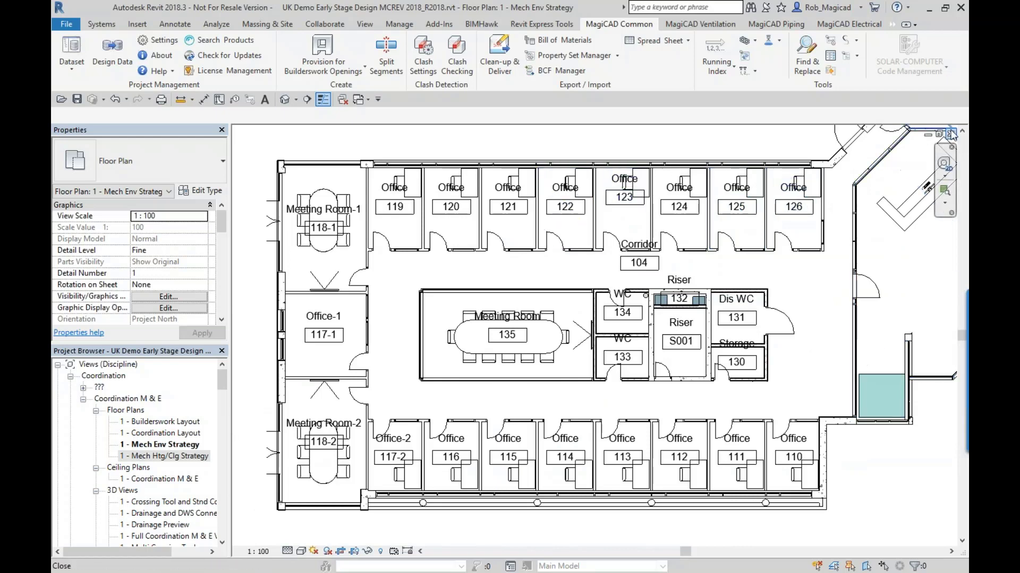
{"action": "left_click", "coordinate": [359, 100]}
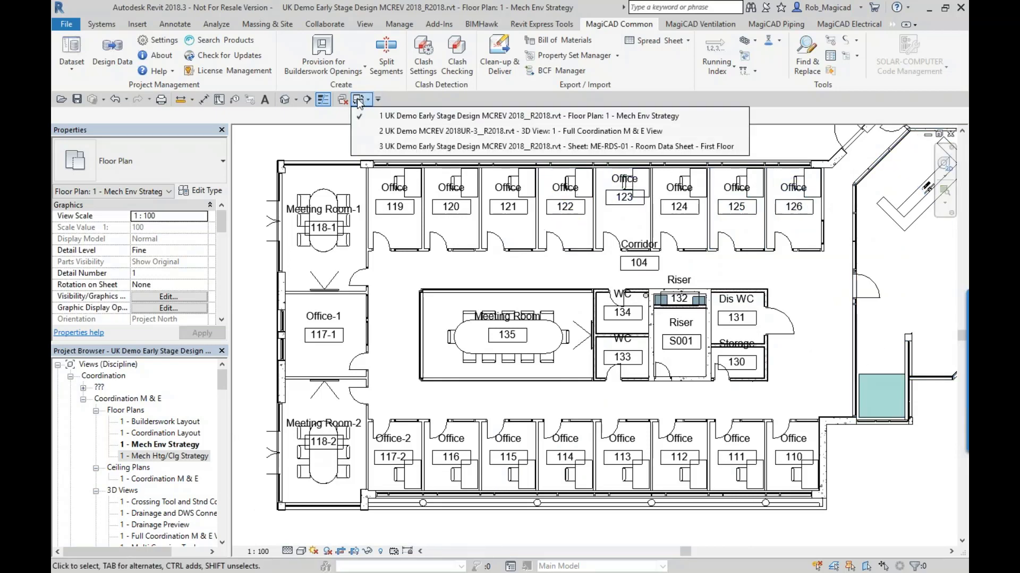
{"action": "left_click", "coordinate": [402, 136]}
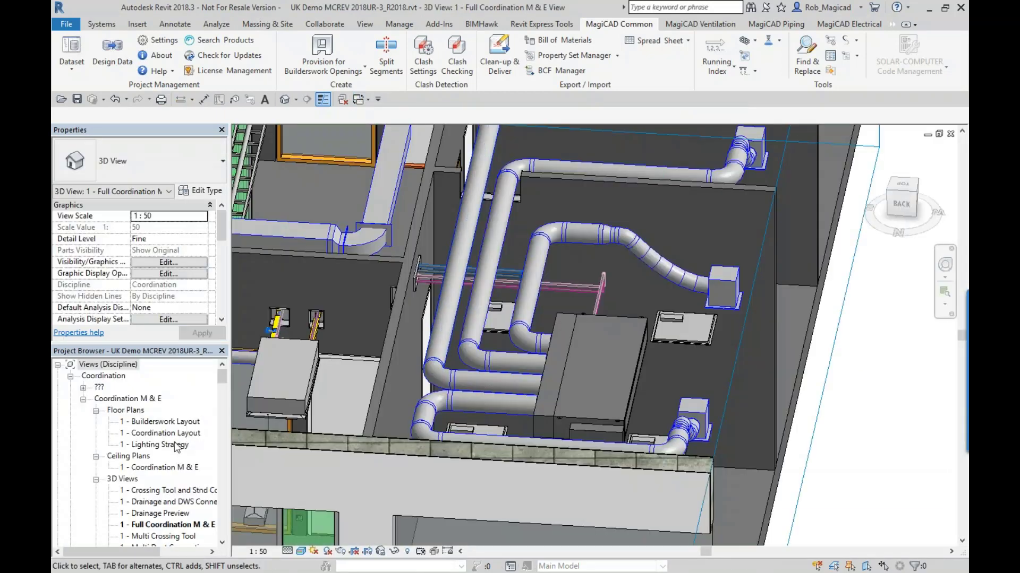
- Open the 1 - Ventilation floor plan from the mechanical ventilation views
{"action": "left_click", "coordinate": [177, 448]}
{"action": "scroll", "coordinate": [176, 449], "scroll_direction": "down", "scroll_amount": 10}
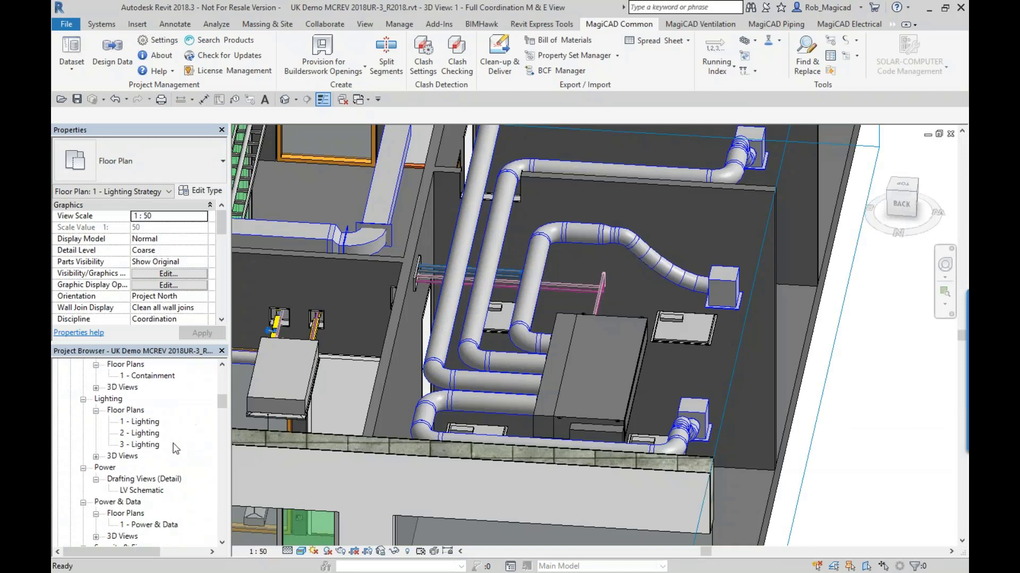
{"action": "scroll", "coordinate": [176, 449], "scroll_direction": "down", "scroll_amount": 8}
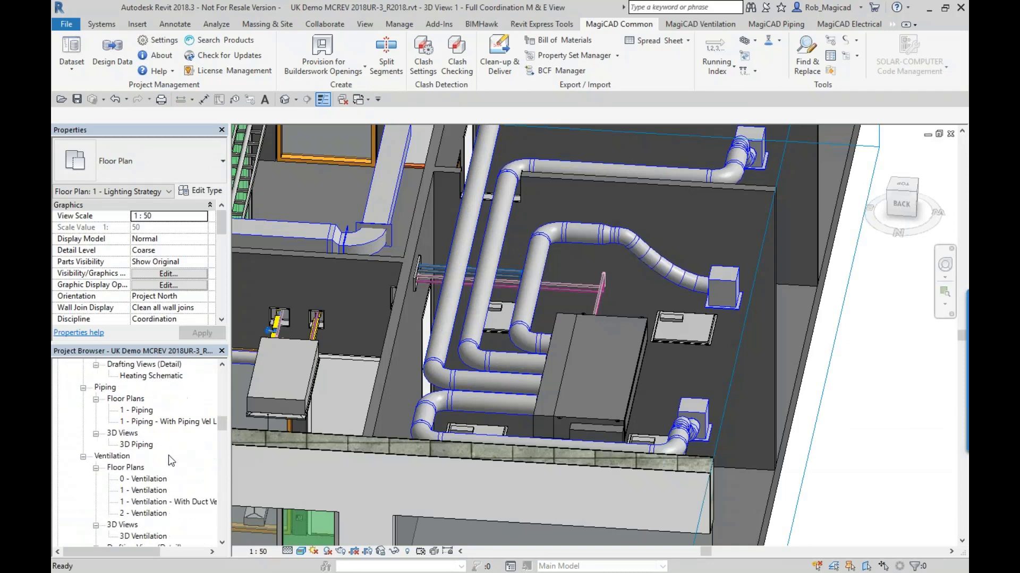
{"action": "left_click", "coordinate": [149, 490]}
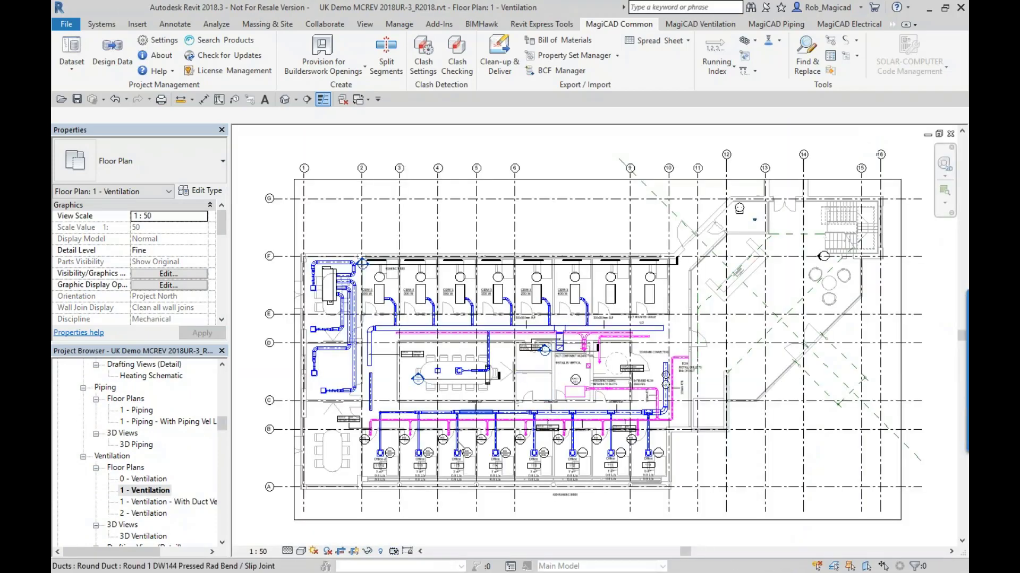
{"action": "scroll", "coordinate": [535, 404], "scroll_direction": "up", "scroll_amount": 5}
{"action": "scroll", "coordinate": [531, 436], "scroll_direction": "up", "scroll_amount": 3}
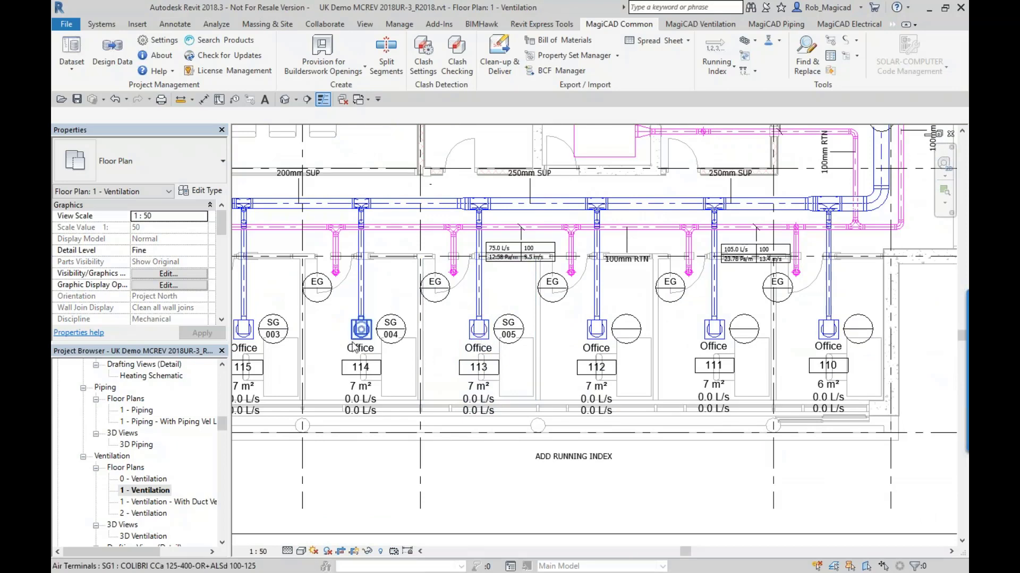
- Inspect the running index parameters of the supply air terminal in Office 113
{"action": "middle_click_drag", "start_coordinate": [361, 339], "coordinate": [457, 353]}
{"action": "left_click", "coordinate": [573, 343]}
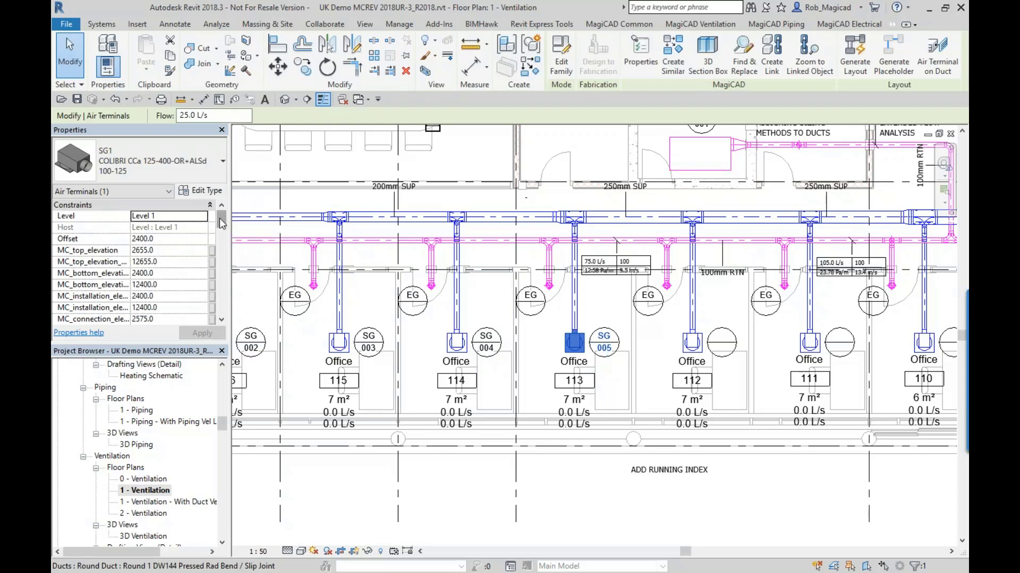
{"action": "left_click_drag", "start_coordinate": [220, 218], "coordinate": [219, 245]}
{"action": "scroll", "coordinate": [155, 245], "scroll_direction": "down", "scroll_amount": 5}
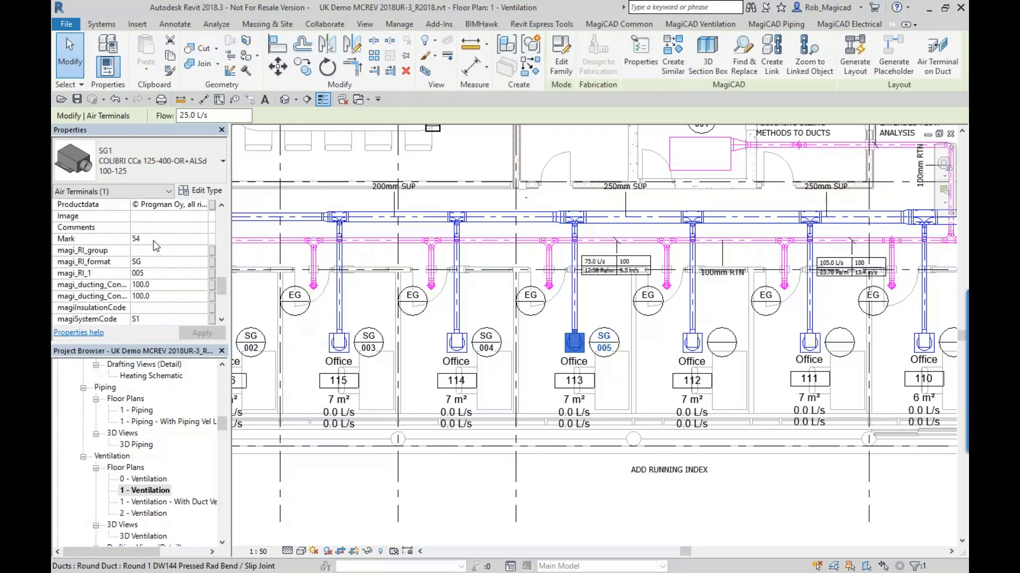
{"action": "left_click", "coordinate": [643, 538]}
{"action": "scroll", "coordinate": [587, 478], "scroll_direction": "down", "scroll_amount": 3}
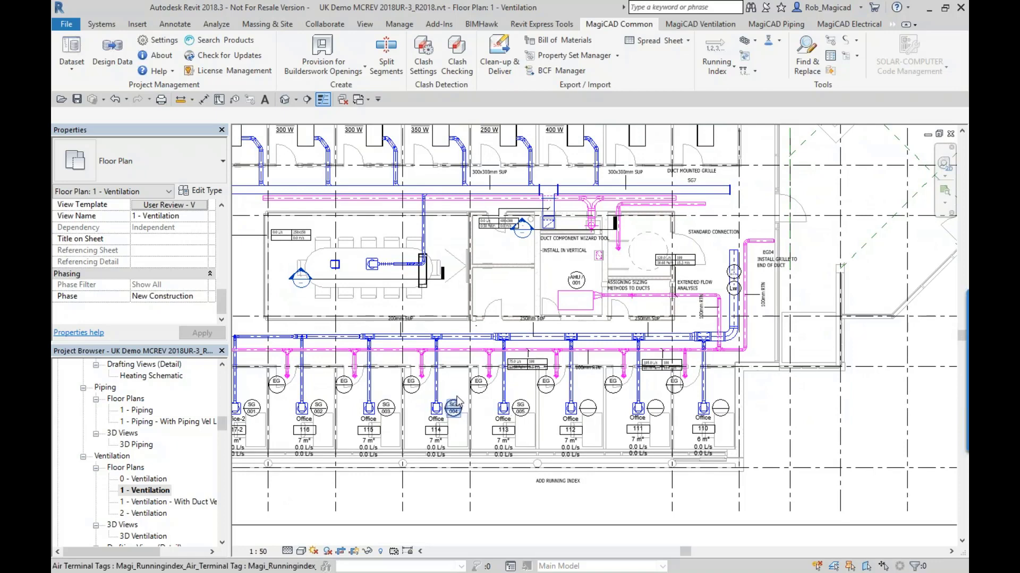
{"action": "middle_click_drag", "start_coordinate": [454, 407], "coordinate": [420, 414]}
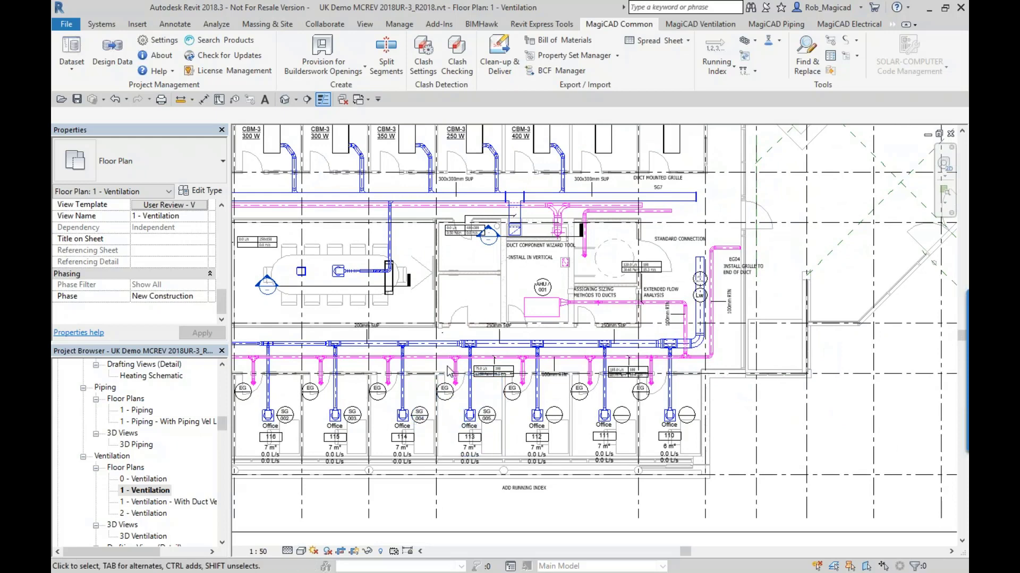
- Install SG Supply Grilles running indexes from the first available number on the supply terminals in offices 112, 111 and 110
{"action": "left_click", "coordinate": [716, 66]}
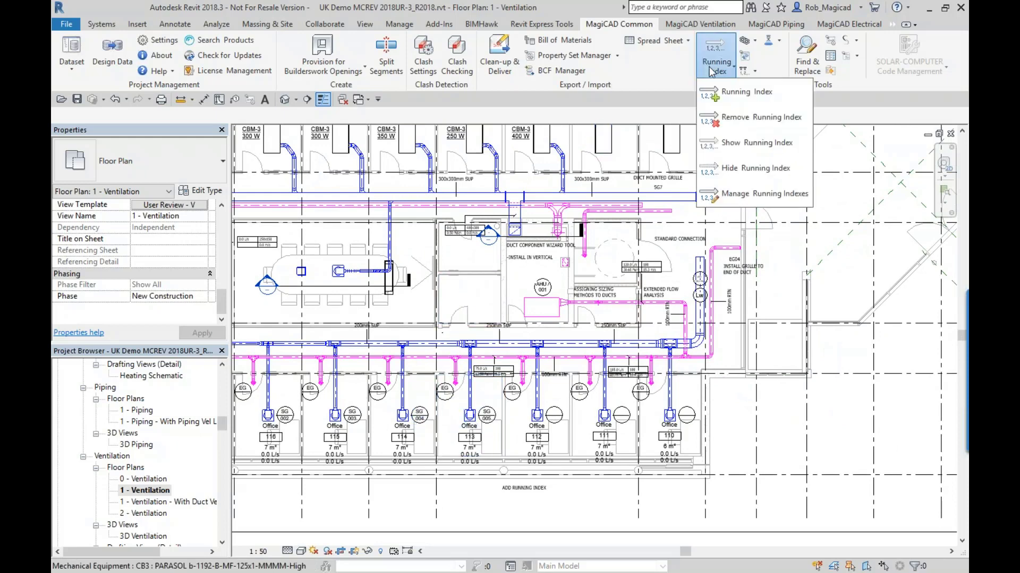
{"action": "left_click", "coordinate": [733, 91]}
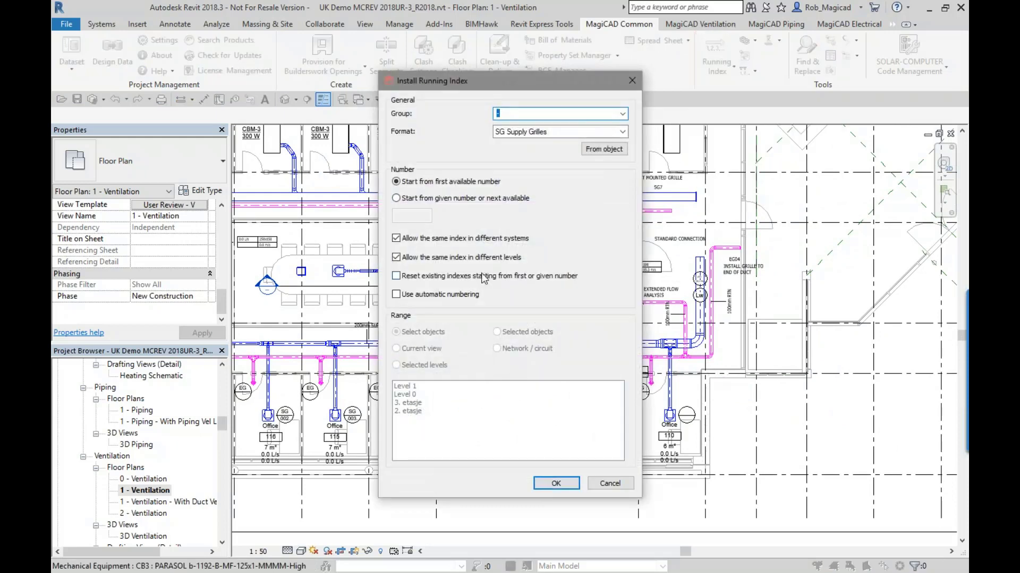
{"action": "key", "text": "Tab"}
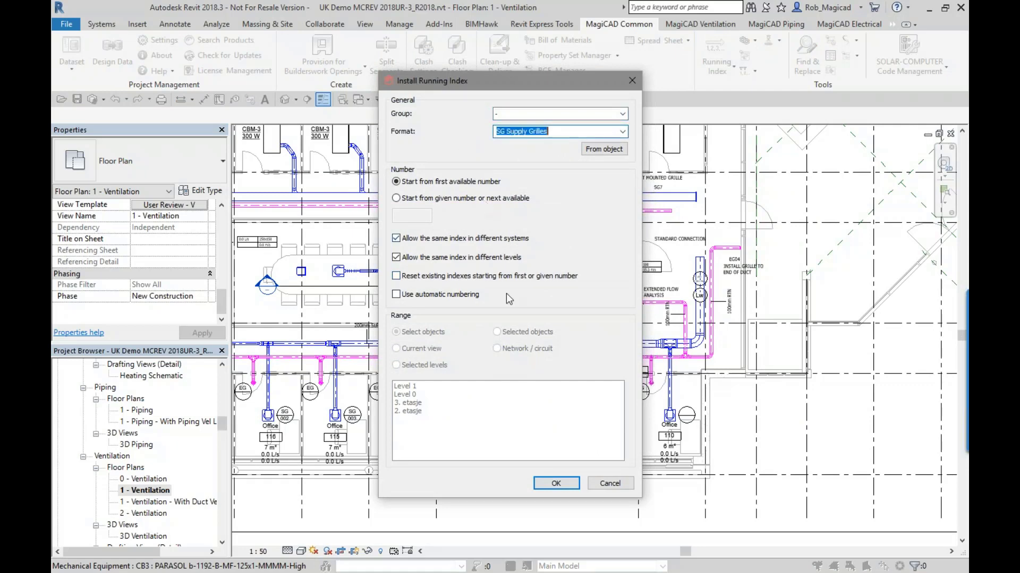
{"action": "left_click", "coordinate": [556, 483]}
{"action": "scroll", "coordinate": [502, 428], "scroll_direction": "up", "scroll_amount": 3}
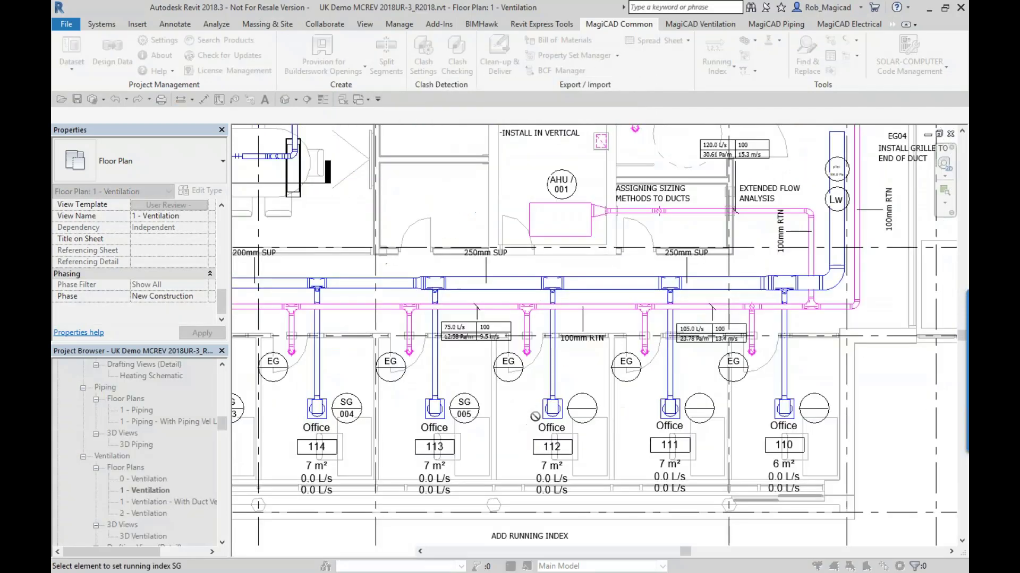
{"action": "left_click", "coordinate": [536, 415]}
{"action": "left_click", "coordinate": [670, 408]}
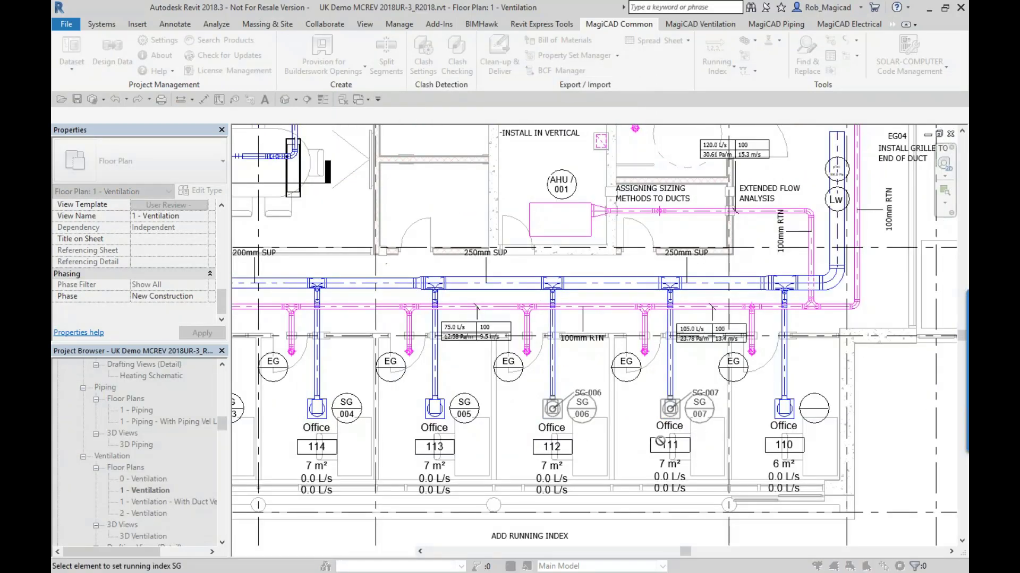
{"action": "left_click", "coordinate": [784, 408]}
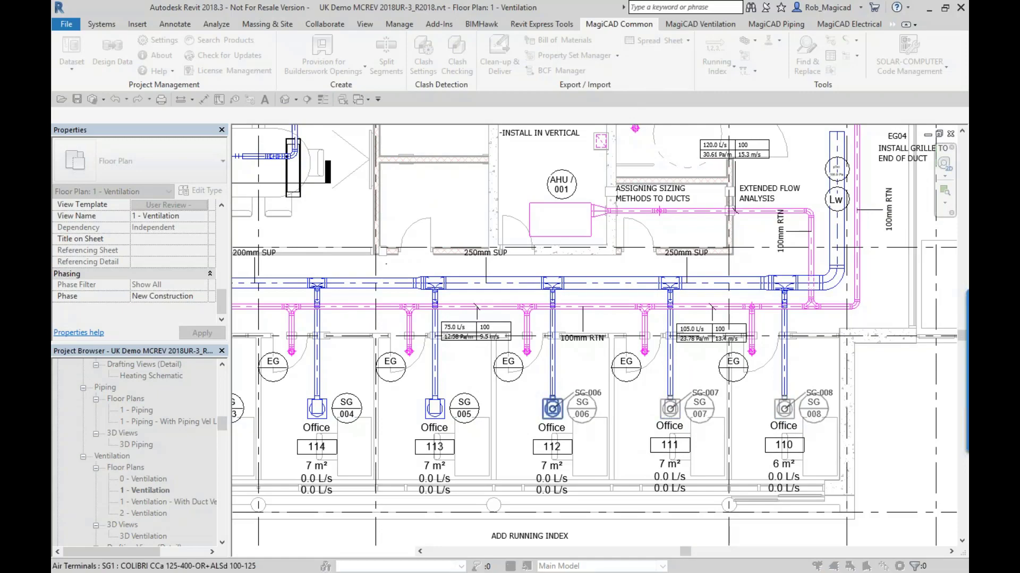
{"action": "key", "text": "Escape"}
- Review the SG tags along the offices, and check the SG and EG formats of the AT group in Manage Running Indexes
{"action": "scroll", "coordinate": [548, 427], "scroll_direction": "up", "scroll_amount": 2}
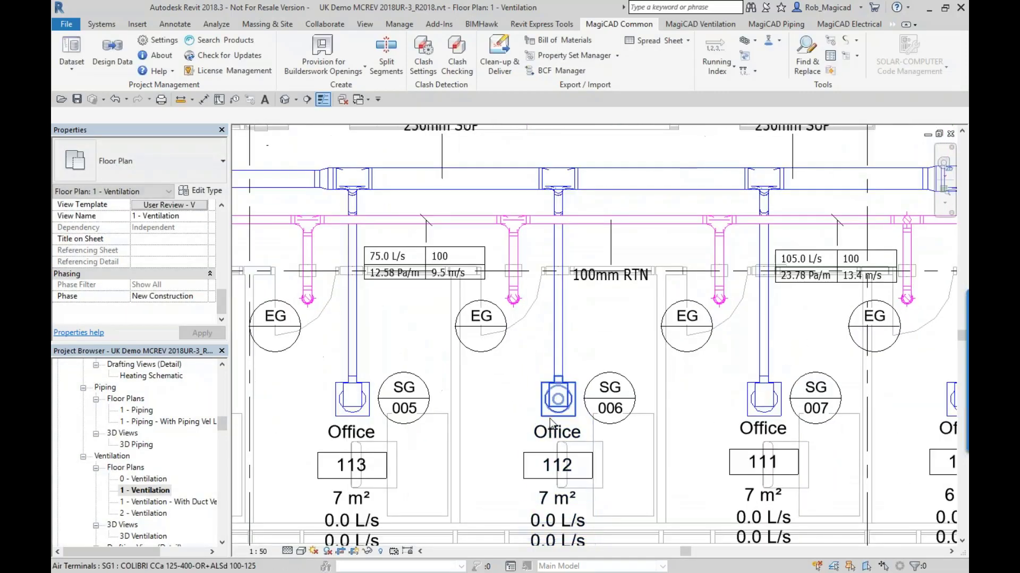
{"action": "scroll", "coordinate": [388, 420], "scroll_direction": "down", "scroll_amount": 3}
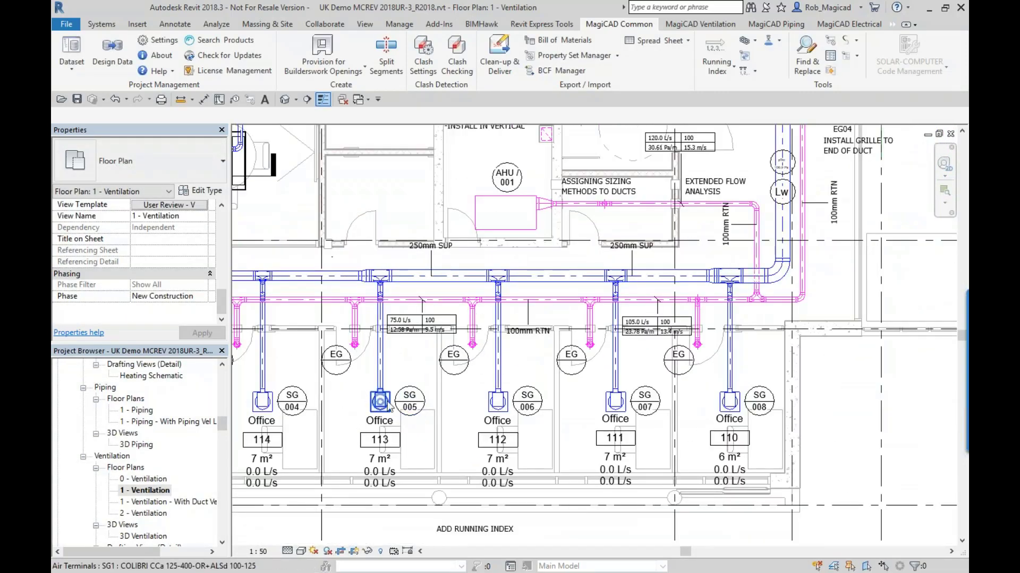
{"action": "middle_click_drag", "start_coordinate": [302, 421], "coordinate": [488, 418]}
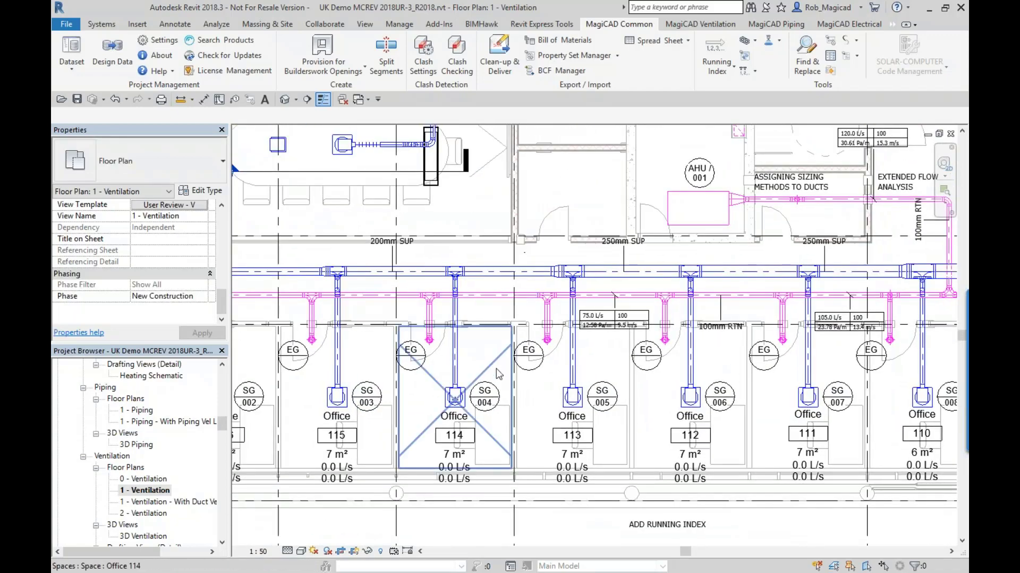
{"action": "scroll", "coordinate": [498, 371], "scroll_direction": "down", "scroll_amount": 2}
{"action": "middle_click_drag", "start_coordinate": [601, 411], "coordinate": [538, 416]}
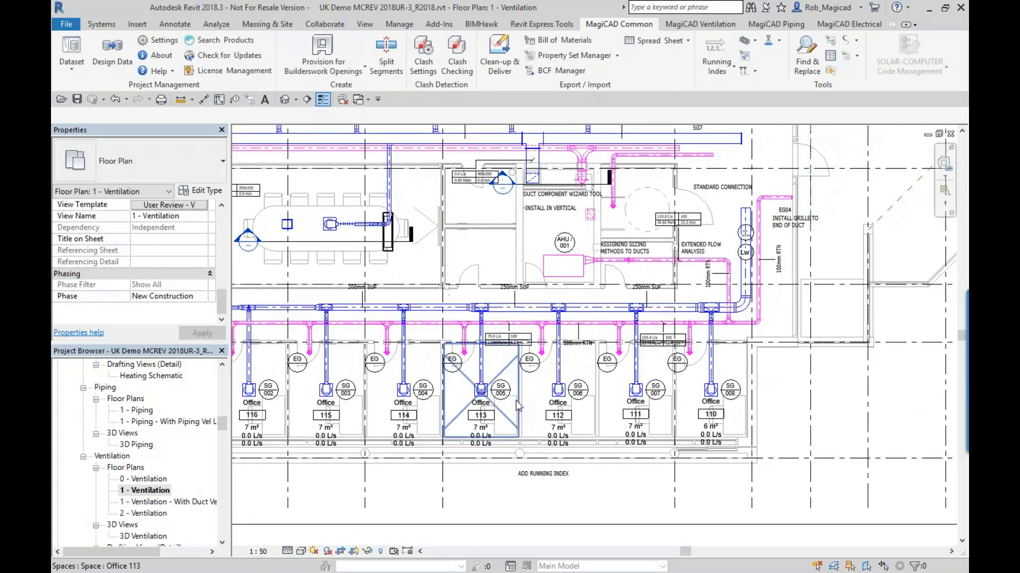
{"action": "scroll", "coordinate": [513, 400], "scroll_direction": "up", "scroll_amount": 2}
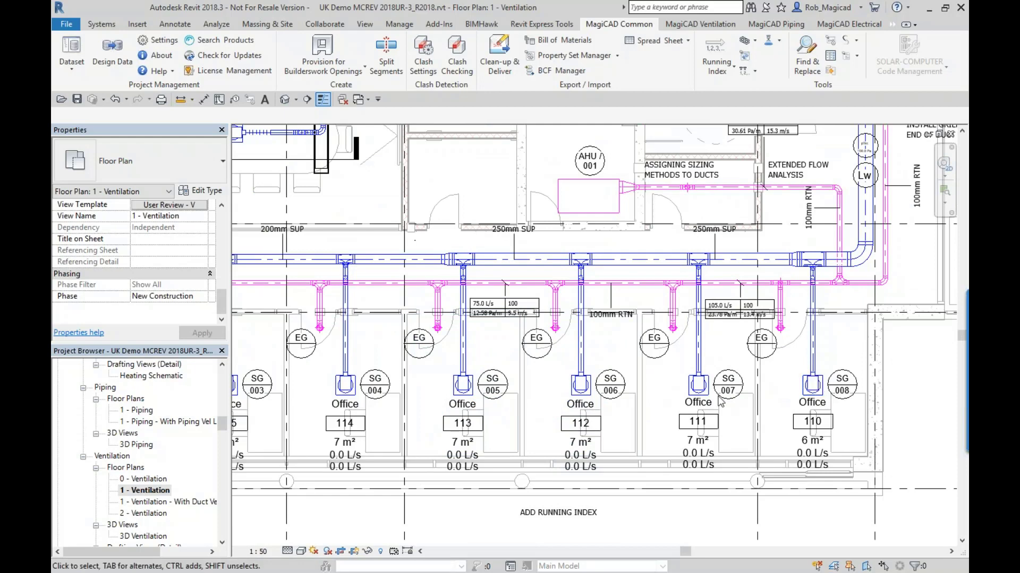
{"action": "left_click", "coordinate": [717, 67]}
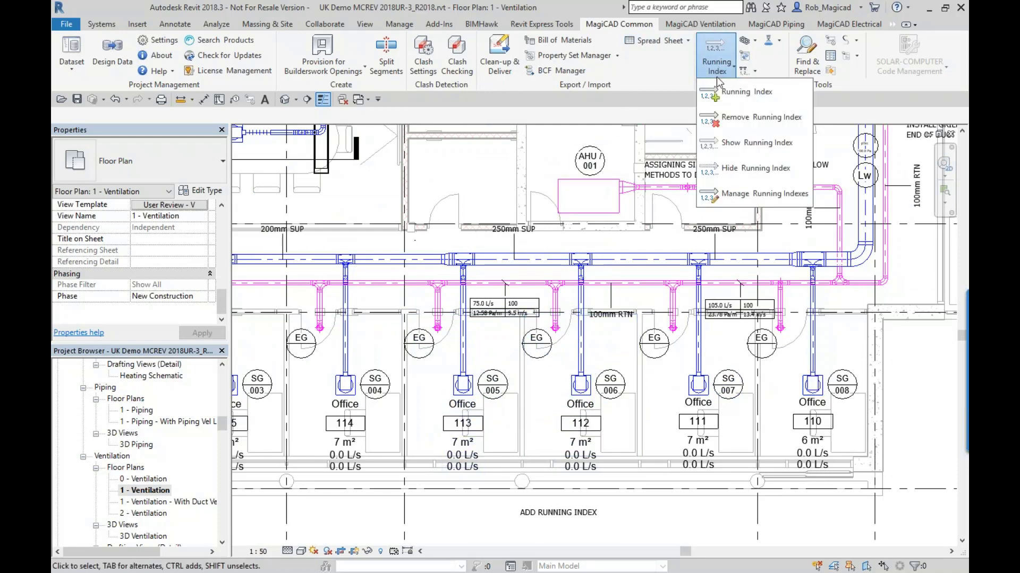
{"action": "left_click", "coordinate": [729, 198]}
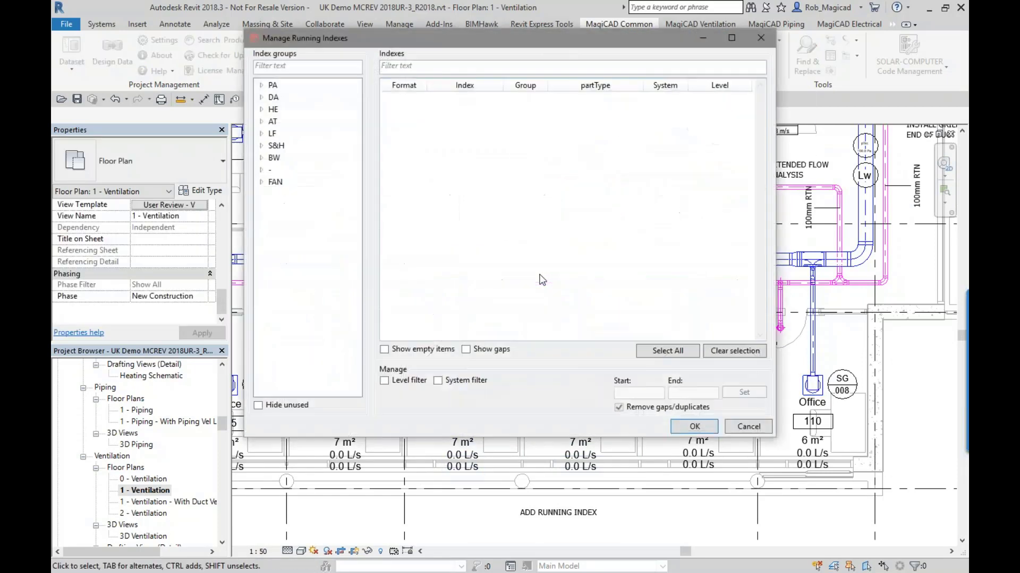
{"action": "left_click", "coordinate": [261, 122]}
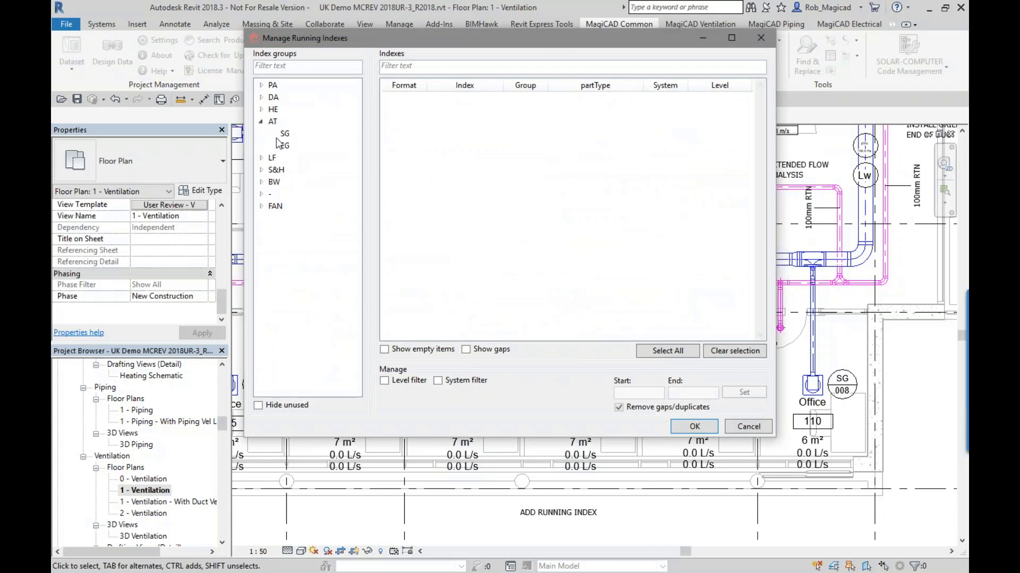
{"action": "left_click", "coordinate": [283, 133]}
{"action": "left_click", "coordinate": [285, 146]}
- List the SG running indexes 001...008 found under the unnamed "-" index group
{"action": "left_click", "coordinate": [262, 195]}
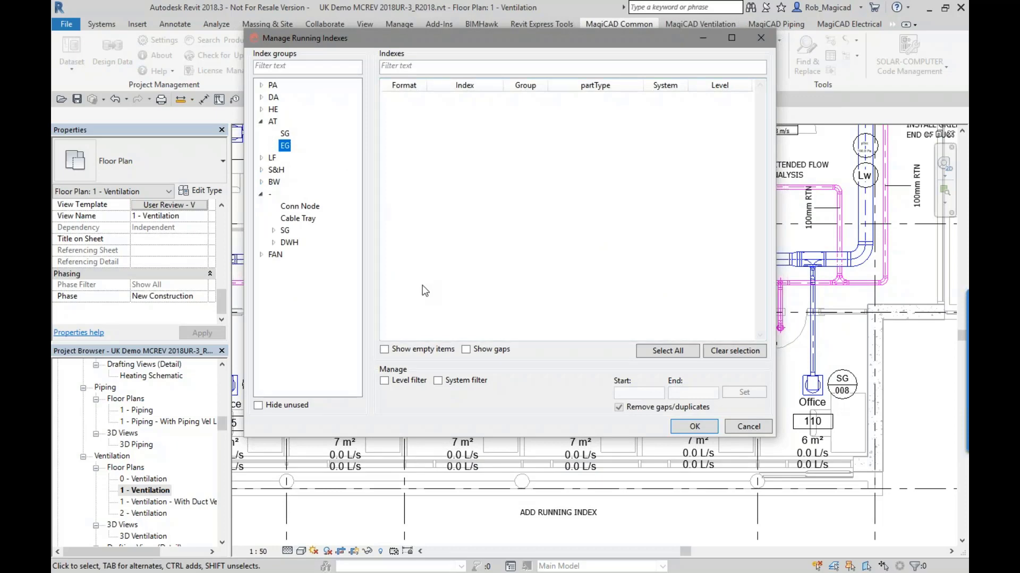
{"action": "left_click", "coordinate": [285, 134]}
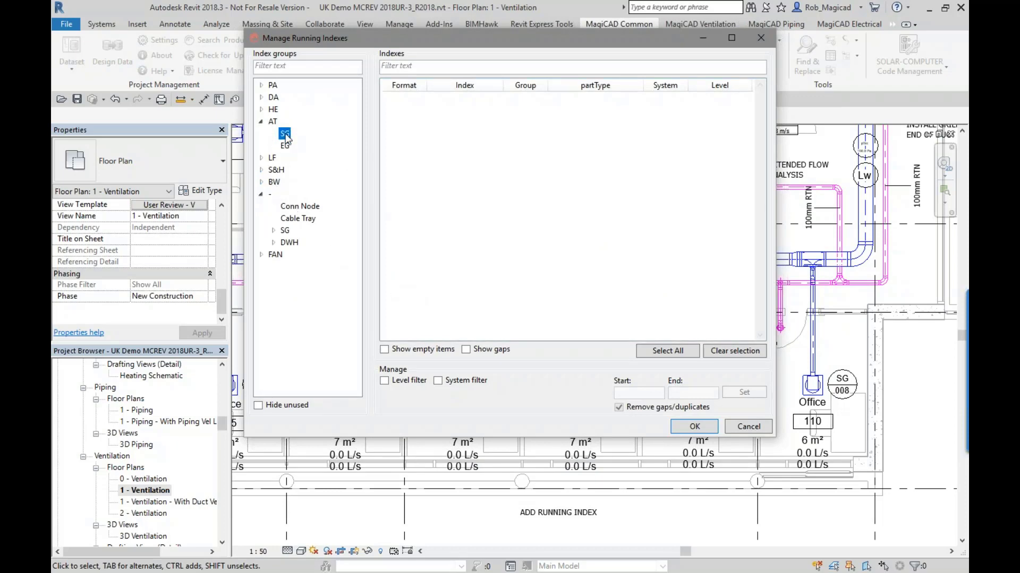
{"action": "left_click", "coordinate": [273, 231]}
{"action": "left_click", "coordinate": [302, 242]}
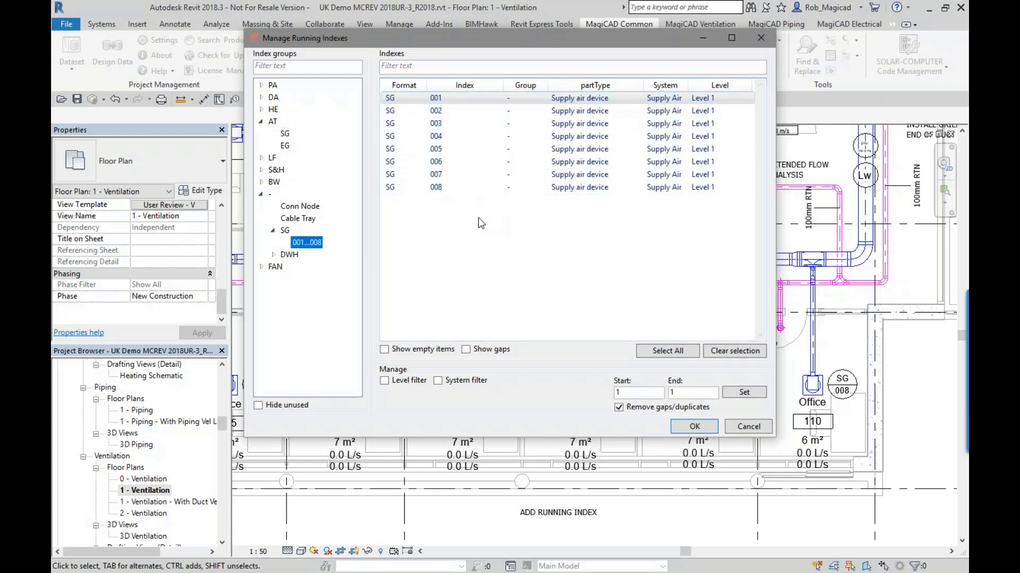
- Show empty items and gaps, set running indexes 9 to 23 on the unnumbered supply air devices, and accept the changes
{"action": "left_click", "coordinate": [442, 188]}
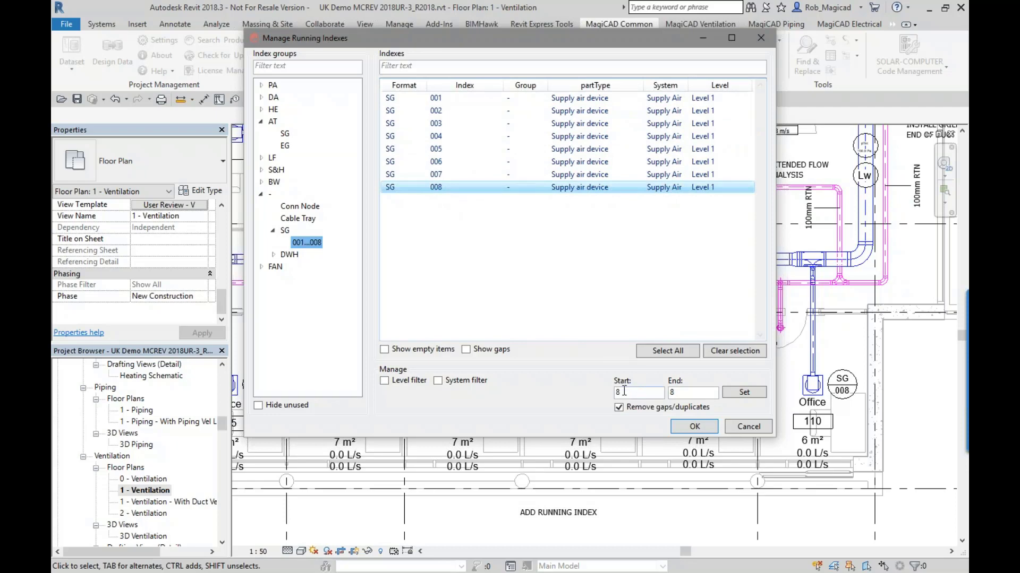
{"action": "left_click", "coordinate": [467, 350]}
{"action": "left_click", "coordinate": [425, 350]}
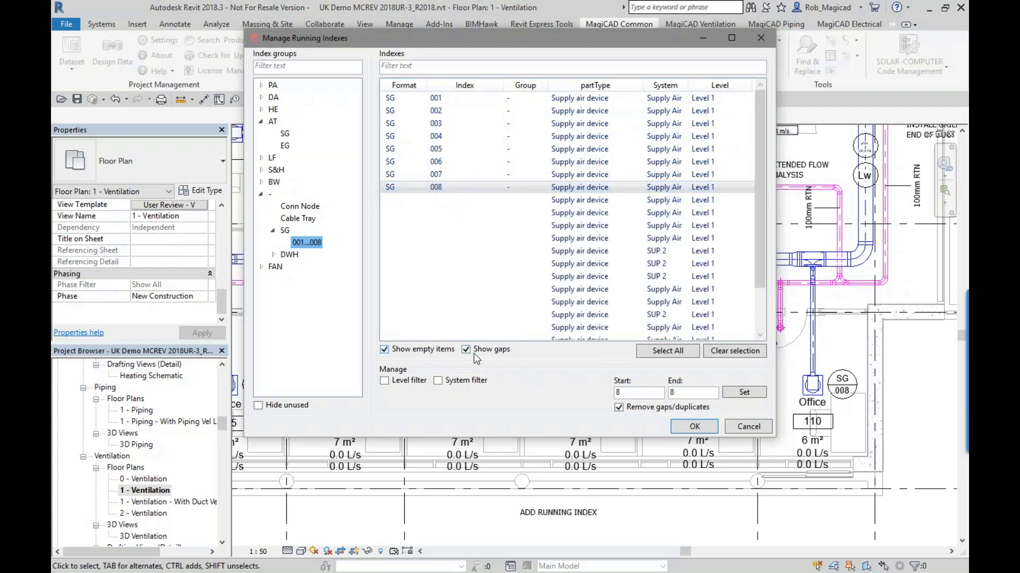
{"action": "left_click_drag", "start_coordinate": [756, 247], "coordinate": [748, 289]}
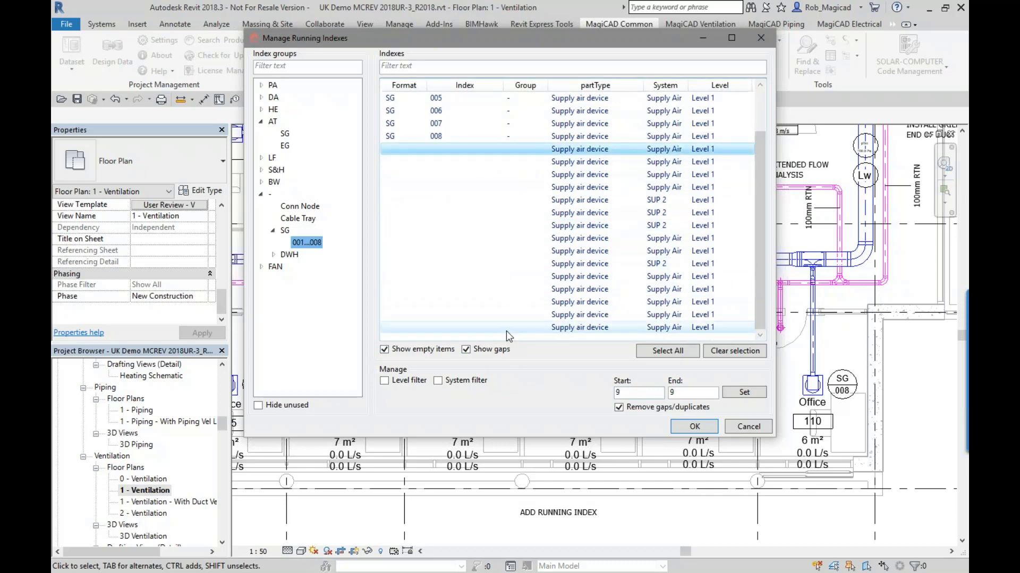
{"action": "left_click", "coordinate": [668, 352]}
{"action": "left_click", "coordinate": [733, 396]}
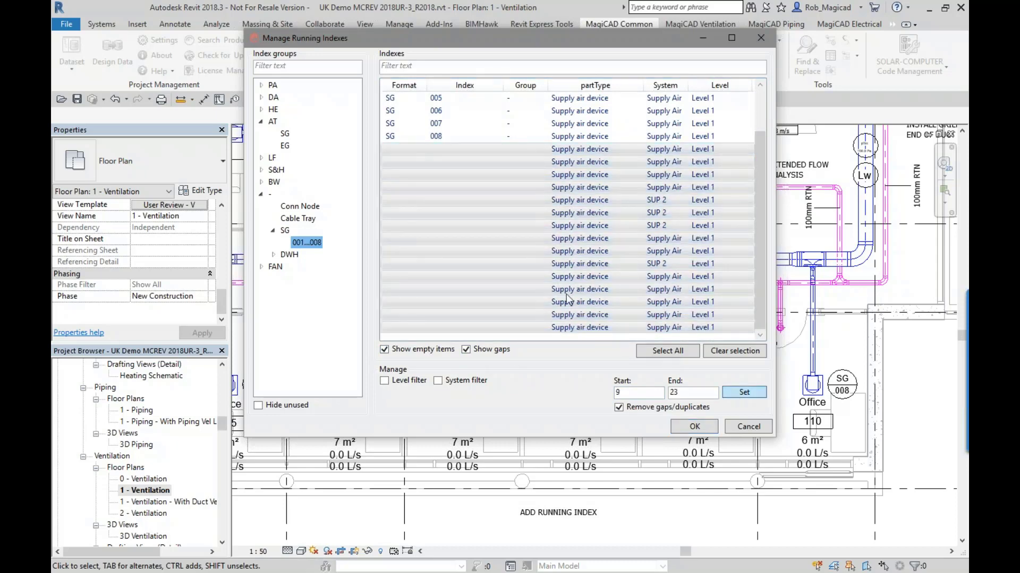
{"action": "left_click", "coordinate": [689, 427]}
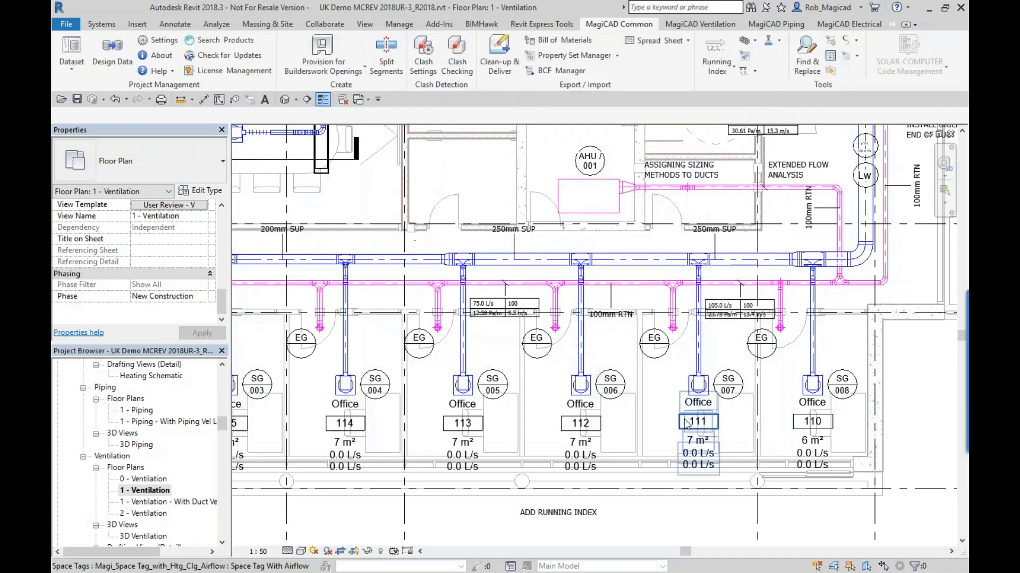
{"action": "scroll", "coordinate": [585, 257], "scroll_direction": "down", "scroll_amount": 3}
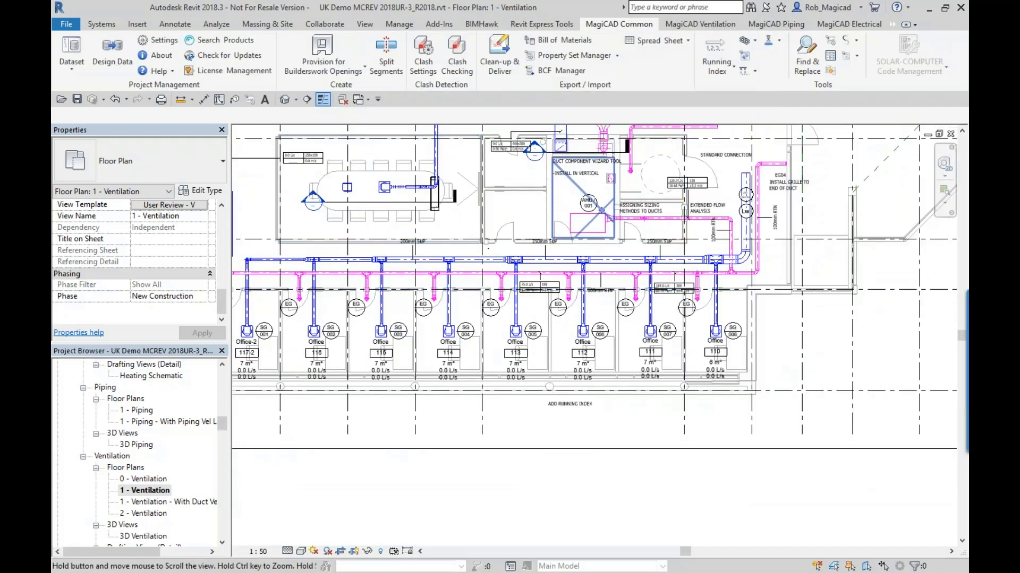
{"action": "middle_click_drag", "start_coordinate": [602, 211], "coordinate": [603, 334]}
{"action": "scroll", "coordinate": [600, 334], "scroll_direction": "down", "scroll_amount": 2}
{"action": "scroll", "coordinate": [468, 299], "scroll_direction": "up", "scroll_amount": 1}
{"action": "middle_click_drag", "start_coordinate": [468, 299], "coordinate": [531, 292]}
{"action": "scroll", "coordinate": [532, 291], "scroll_direction": "down", "scroll_amount": 1}
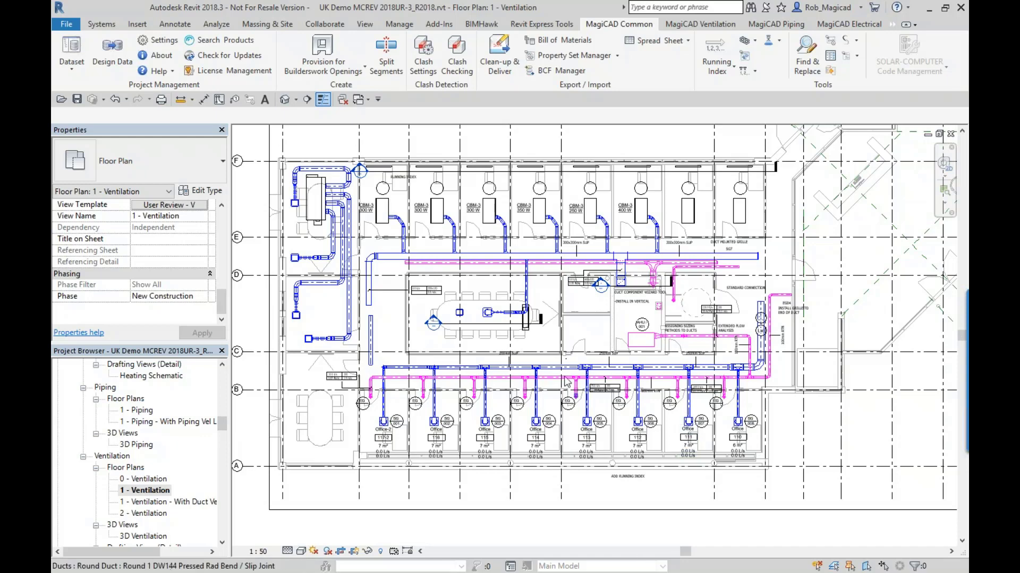
{"action": "middle_click_drag", "start_coordinate": [579, 356], "coordinate": [597, 356]}
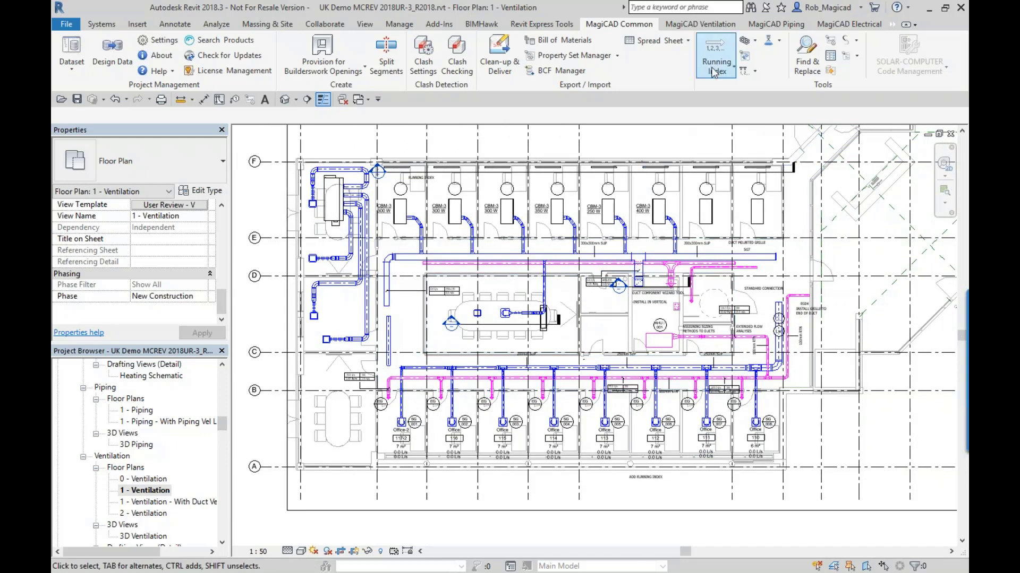
{"action": "left_click", "coordinate": [754, 42]}
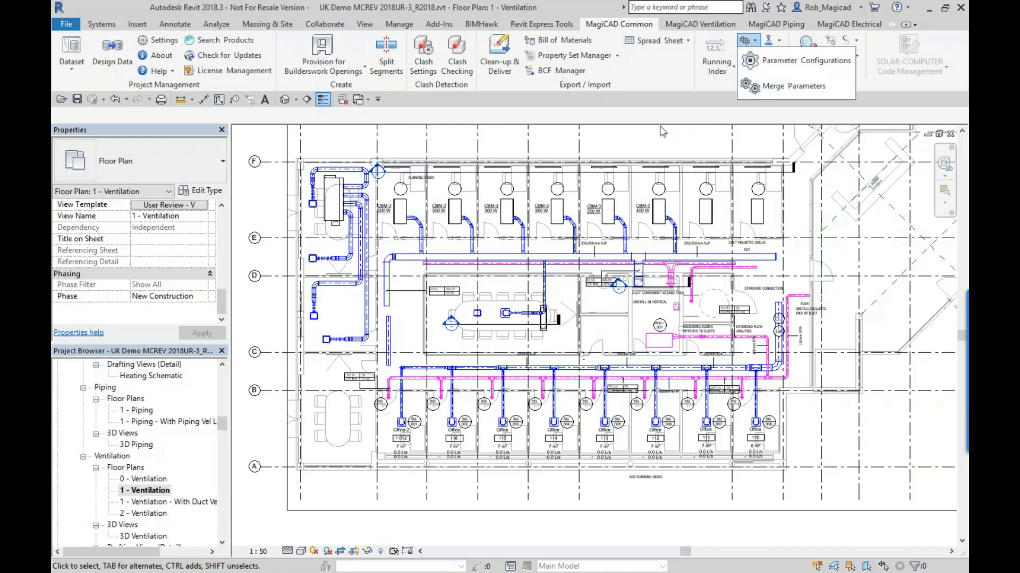
{"action": "left_click", "coordinate": [646, 140]}
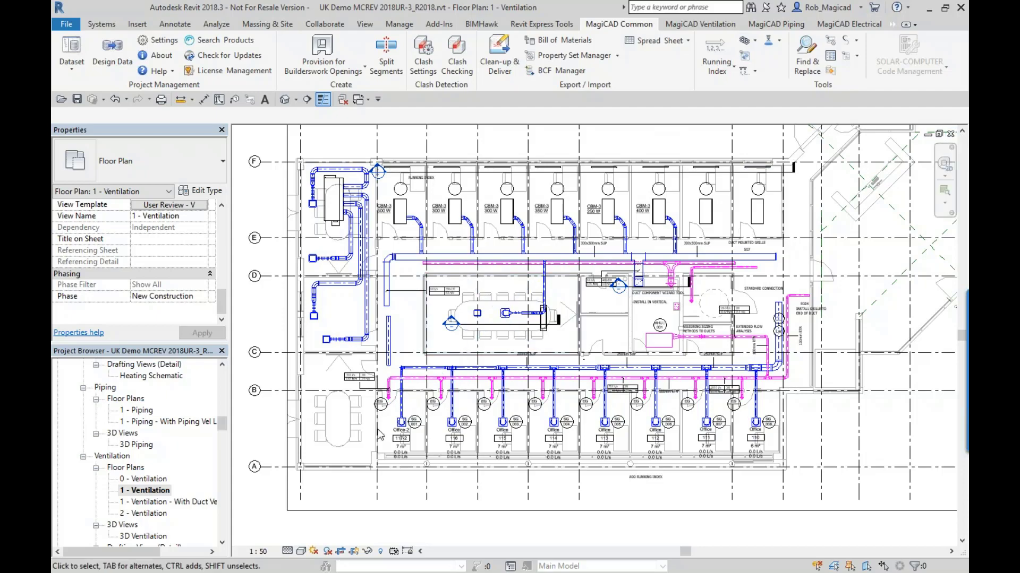
- Check the Client Product Category Ref and magiUserCode type parameters of the SG1 supply air terminal in office 117-2
{"action": "scroll", "coordinate": [365, 438], "scroll_direction": "up", "scroll_amount": 4}
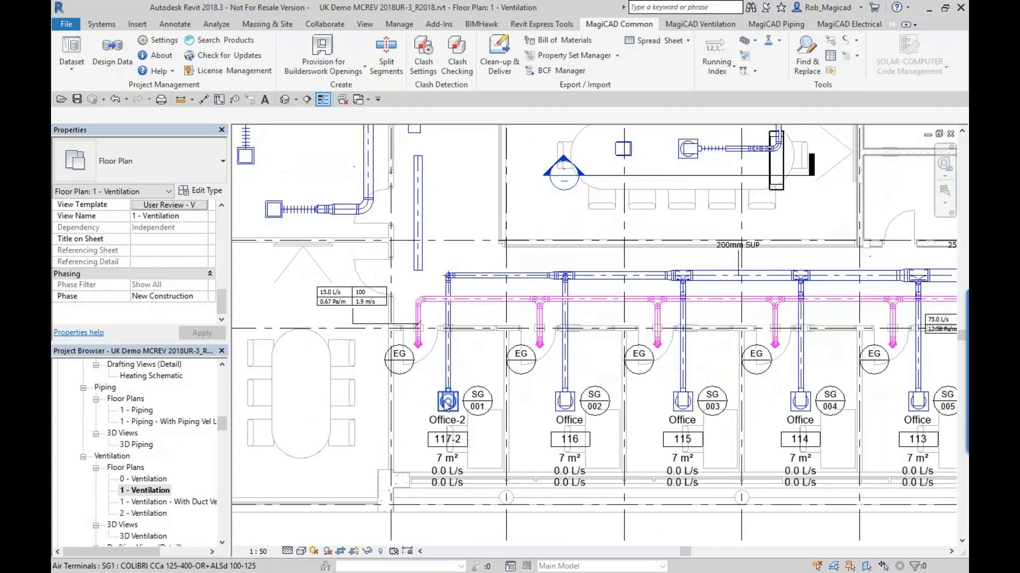
{"action": "left_click", "coordinate": [448, 402]}
{"action": "left_click", "coordinate": [207, 191]}
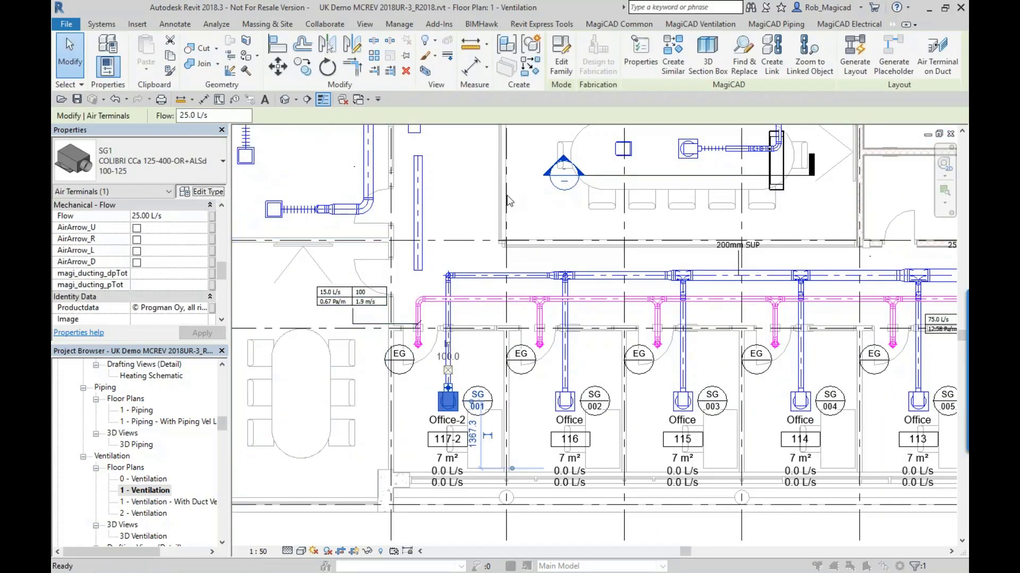
{"action": "left_click_drag", "start_coordinate": [867, 276], "coordinate": [872, 445]}
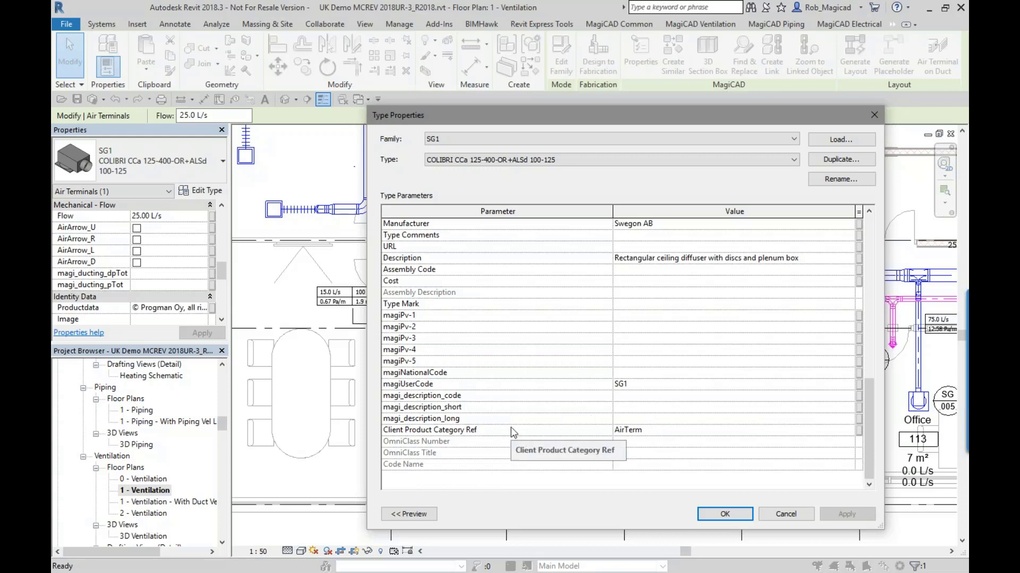
{"action": "left_click", "coordinate": [665, 430]}
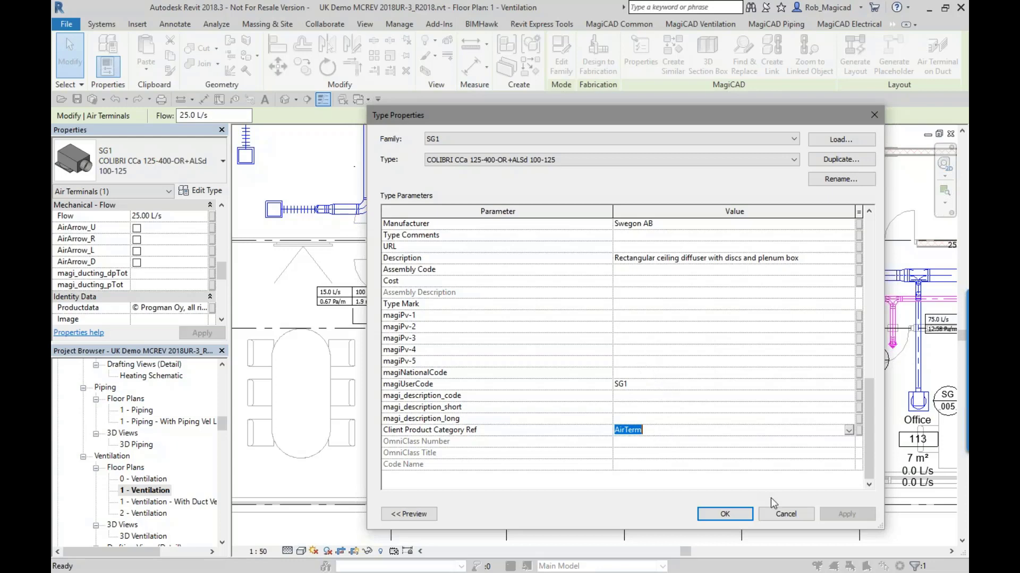
{"action": "left_click", "coordinate": [785, 514]}
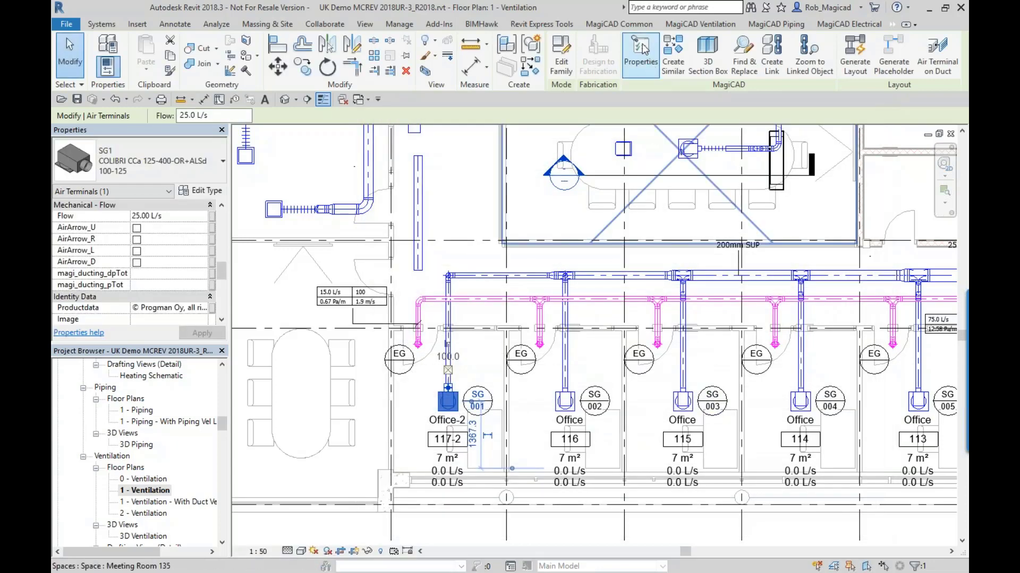
- Examine the saved Client Ref Merge setup in the Merge Parameter Configurations, including its target parameter and selected parameters
{"action": "left_click", "coordinate": [619, 23]}
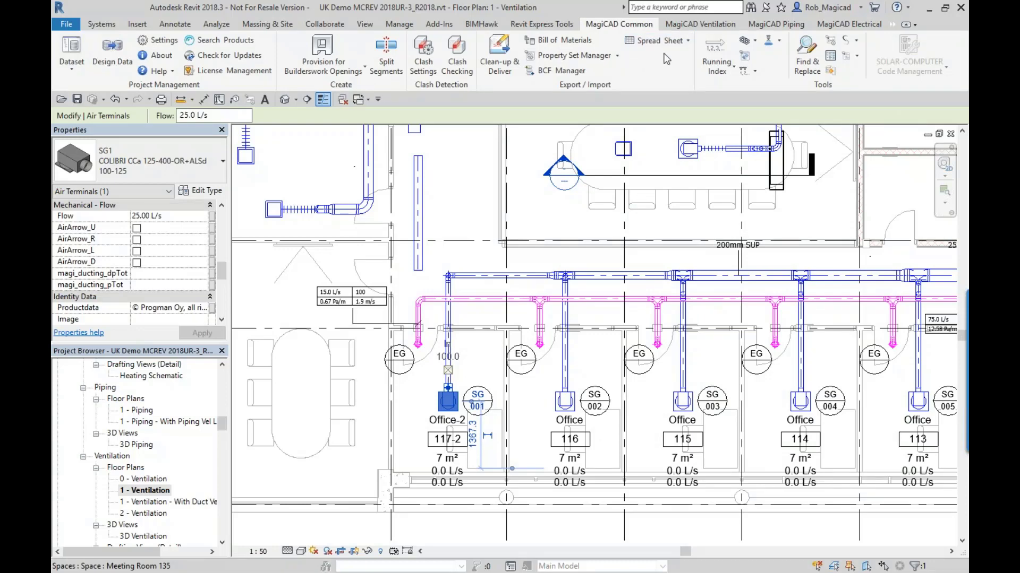
{"action": "left_click", "coordinate": [751, 42]}
{"action": "left_click", "coordinate": [786, 77]}
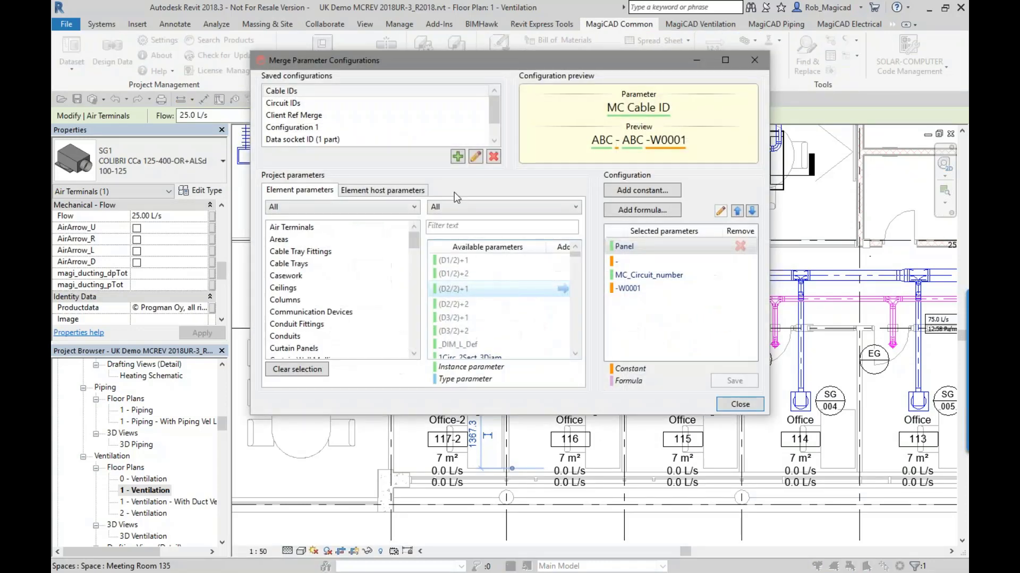
{"action": "left_click", "coordinate": [290, 115]}
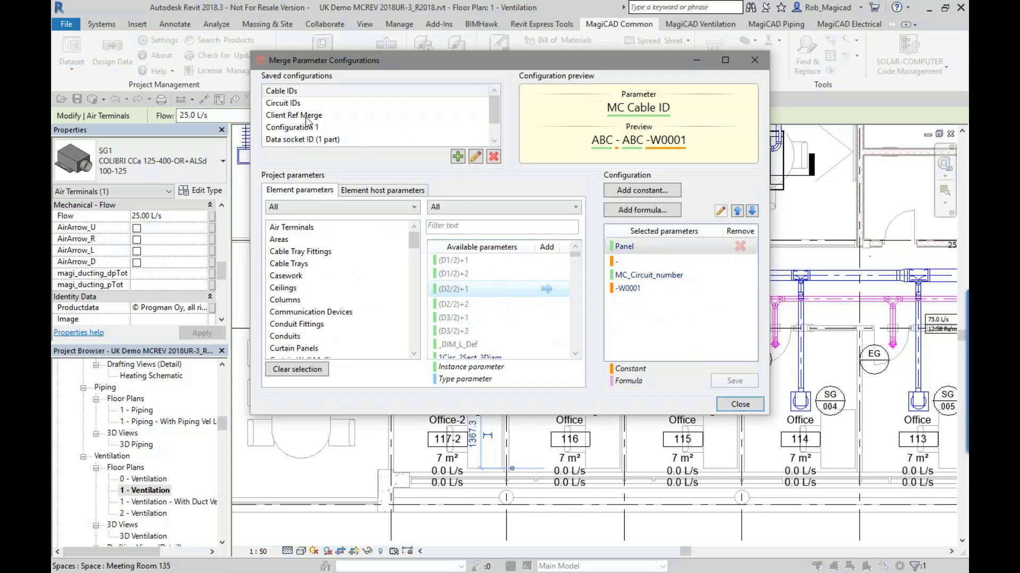
{"action": "left_click", "coordinate": [312, 119]}
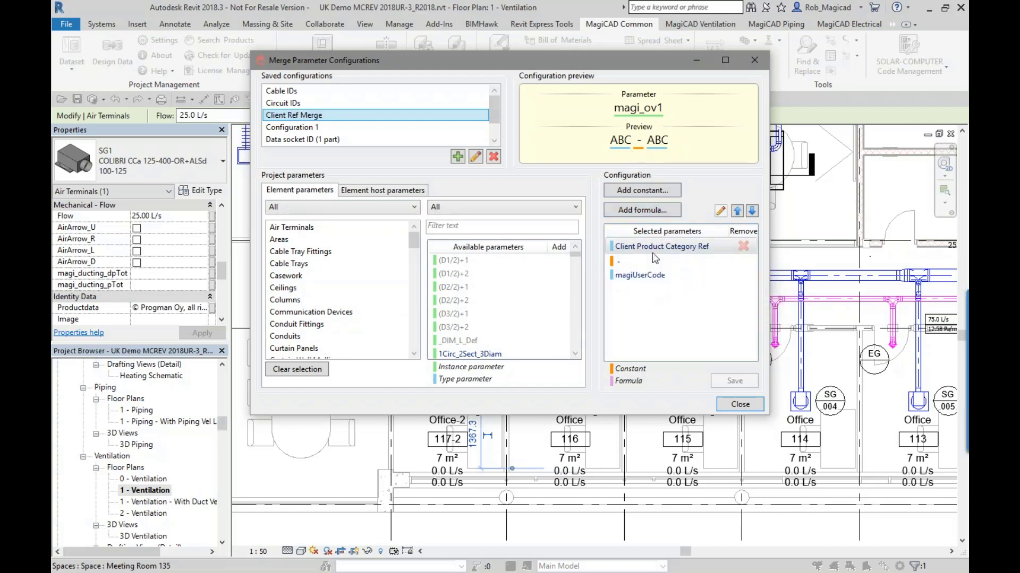
- Try moving Client Product Category Ref to the end of the Client Ref Merge parameters, restore its place, and discard the changes
{"action": "left_click", "coordinate": [752, 210]}
{"action": "left_click", "coordinate": [752, 211]}
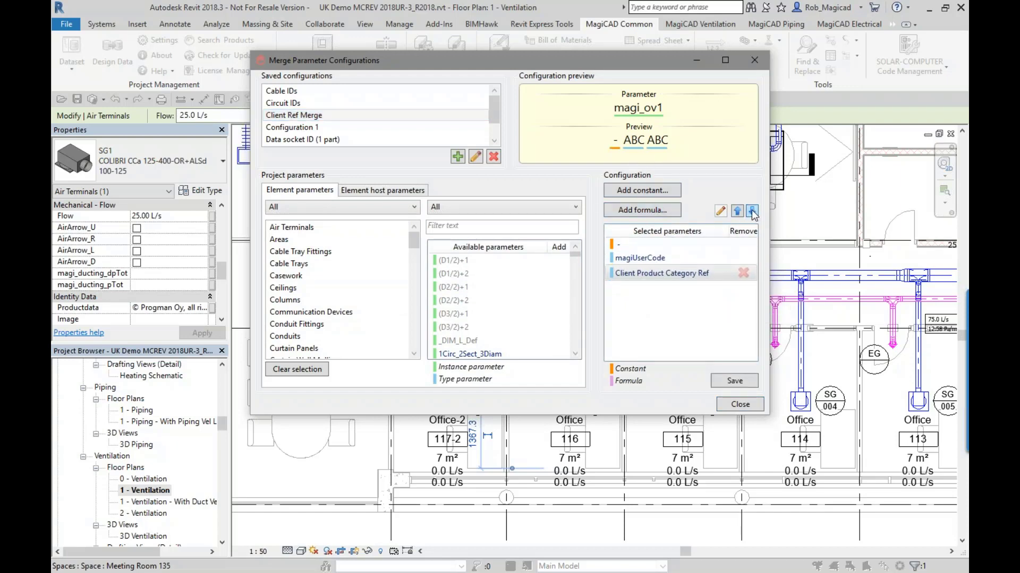
{"action": "left_click", "coordinate": [738, 210]}
{"action": "left_click", "coordinate": [737, 210]}
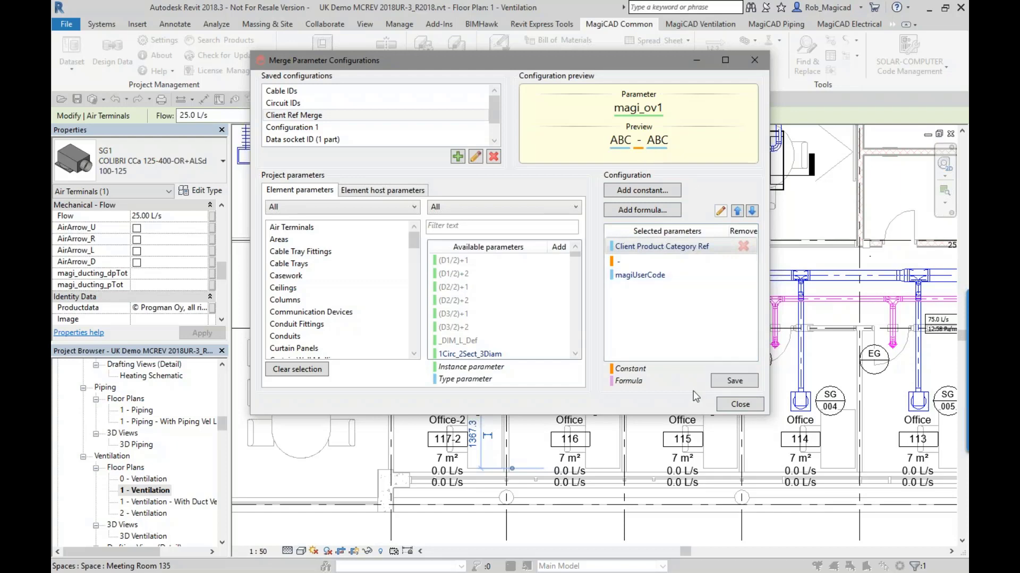
{"action": "left_click", "coordinate": [740, 404]}
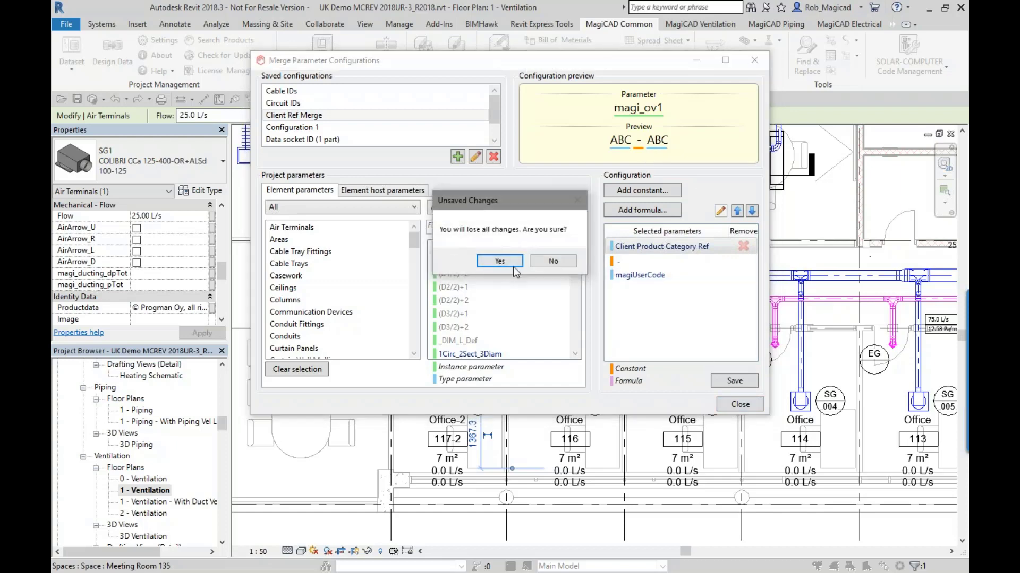
{"action": "left_click", "coordinate": [499, 263]}
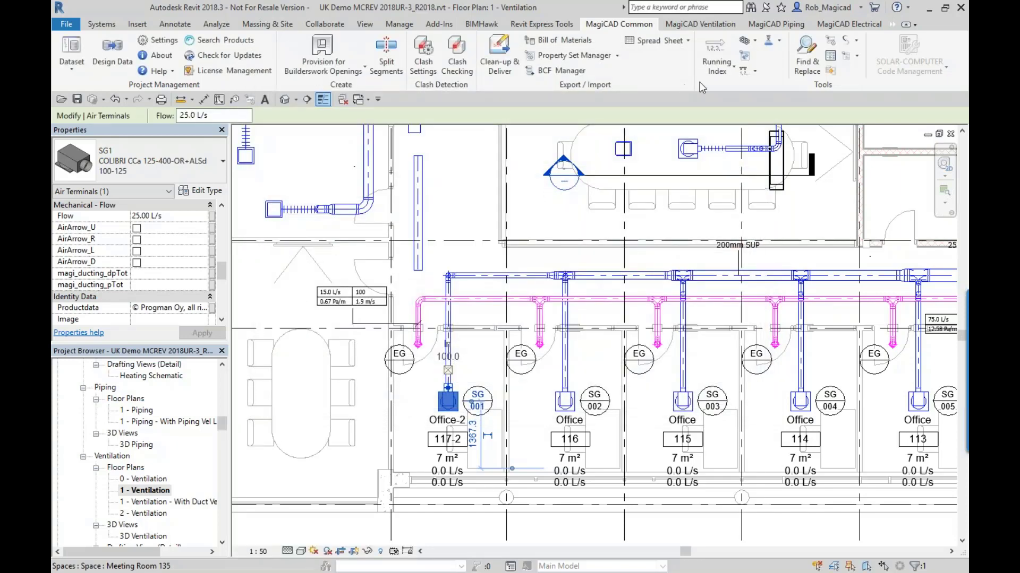
- Merge parameters across the whole project using only the Client Ref Merge configuration, and clear the terminal selection
{"action": "left_click", "coordinate": [749, 42]}
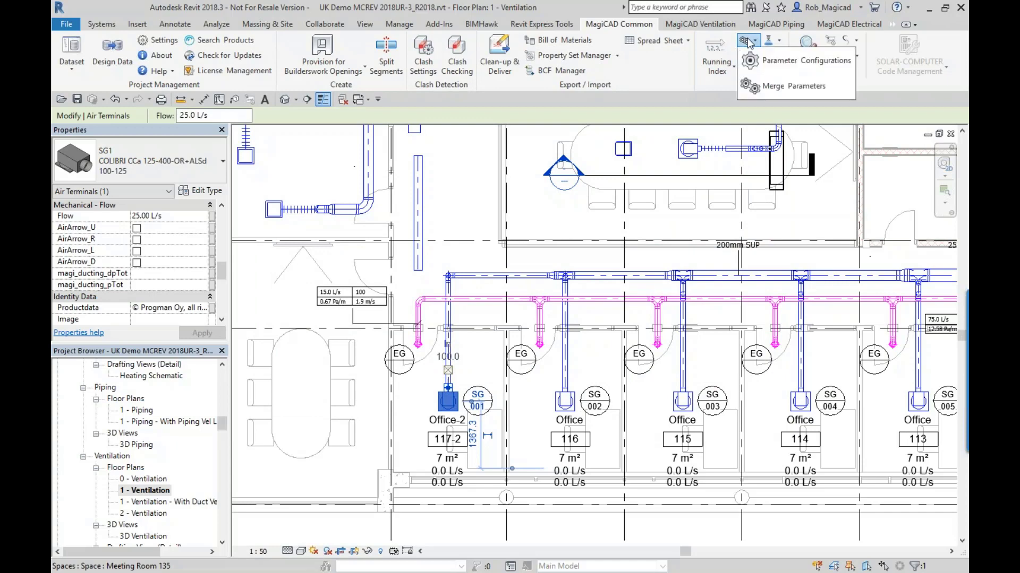
{"action": "left_click", "coordinate": [750, 90]}
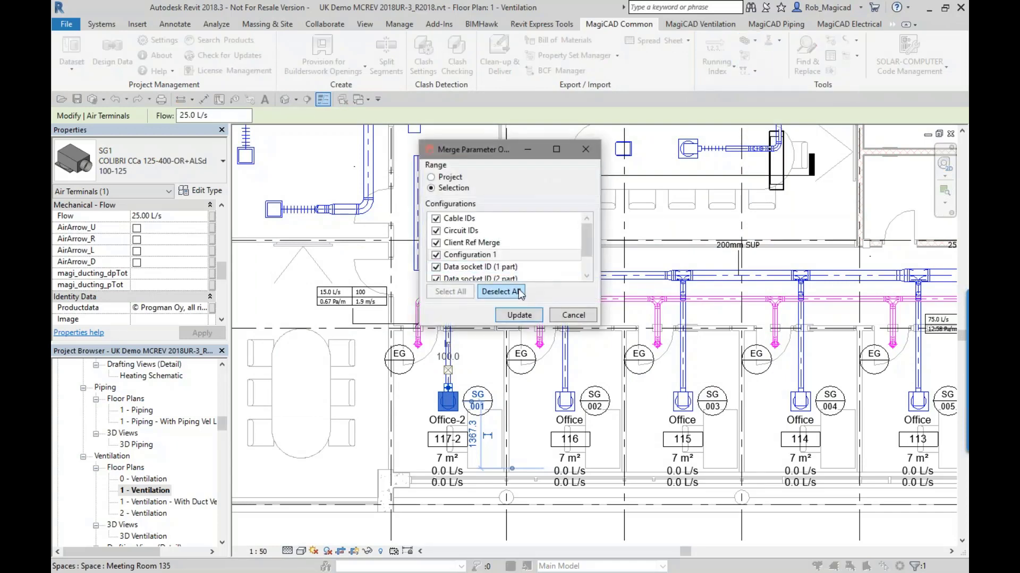
{"action": "left_click", "coordinate": [518, 292]}
{"action": "left_click", "coordinate": [436, 242]}
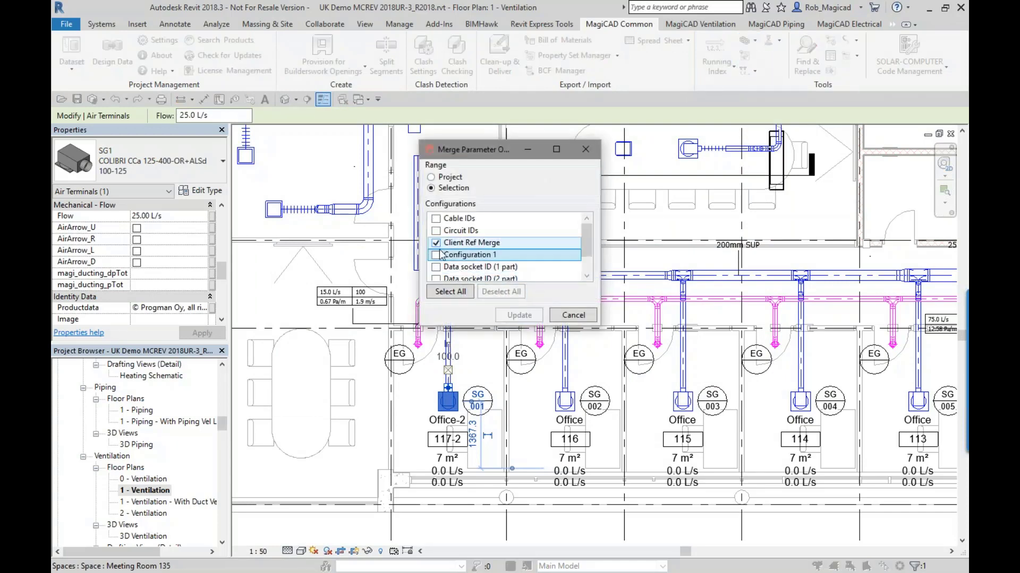
{"action": "left_click", "coordinate": [440, 254]}
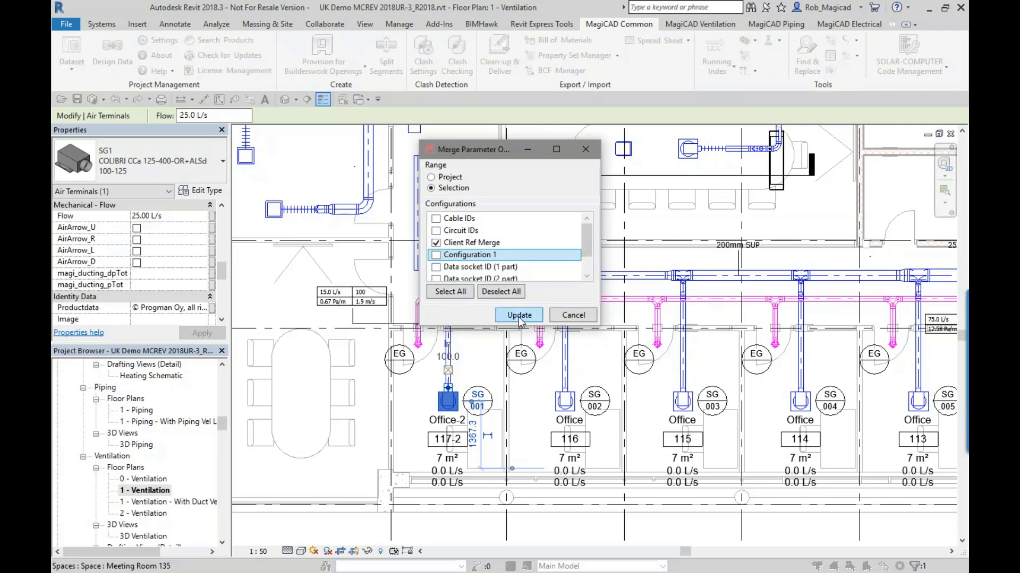
{"action": "left_click", "coordinate": [444, 179]}
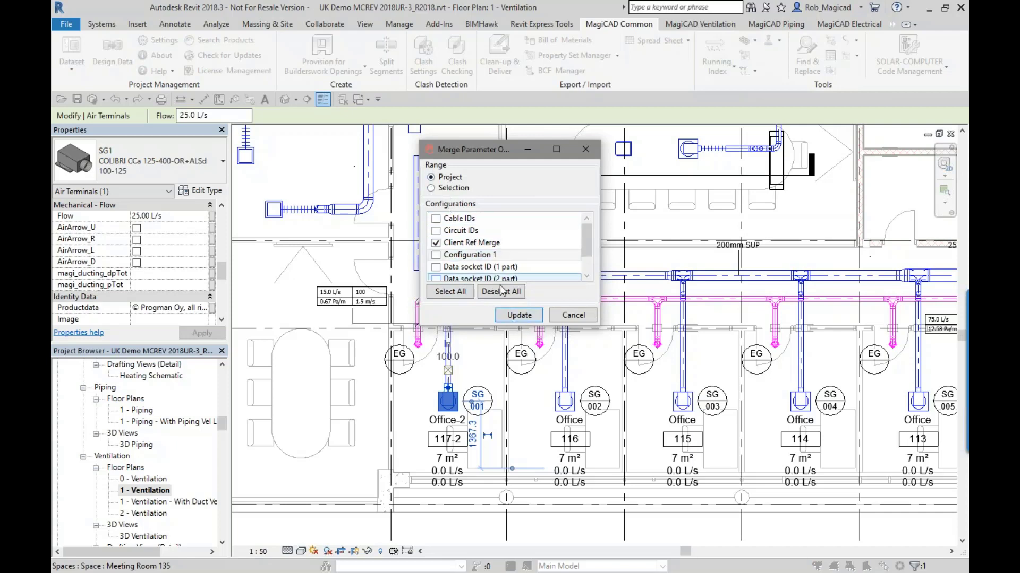
{"action": "left_click", "coordinate": [519, 316]}
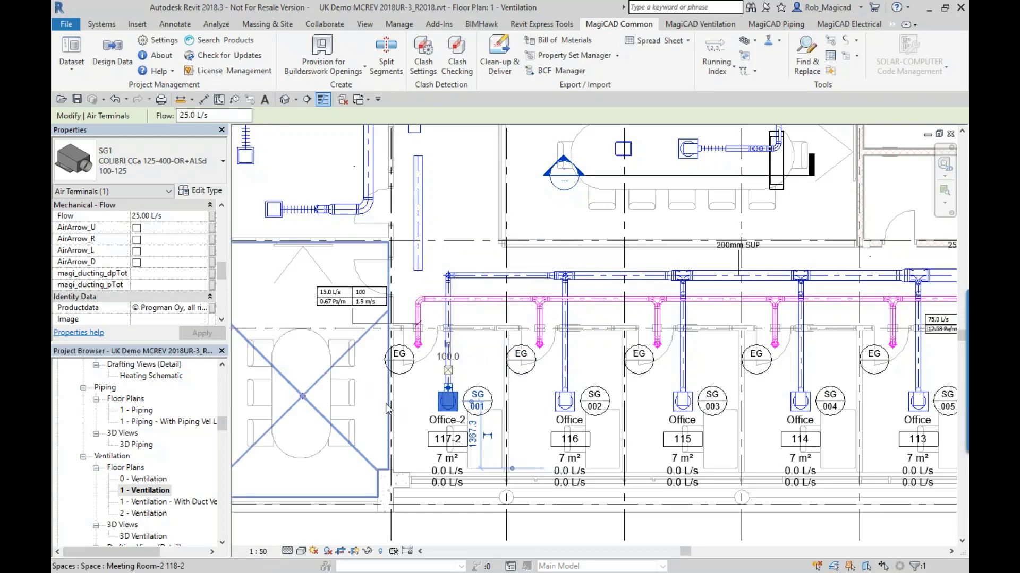
{"action": "key", "text": "Escape"}
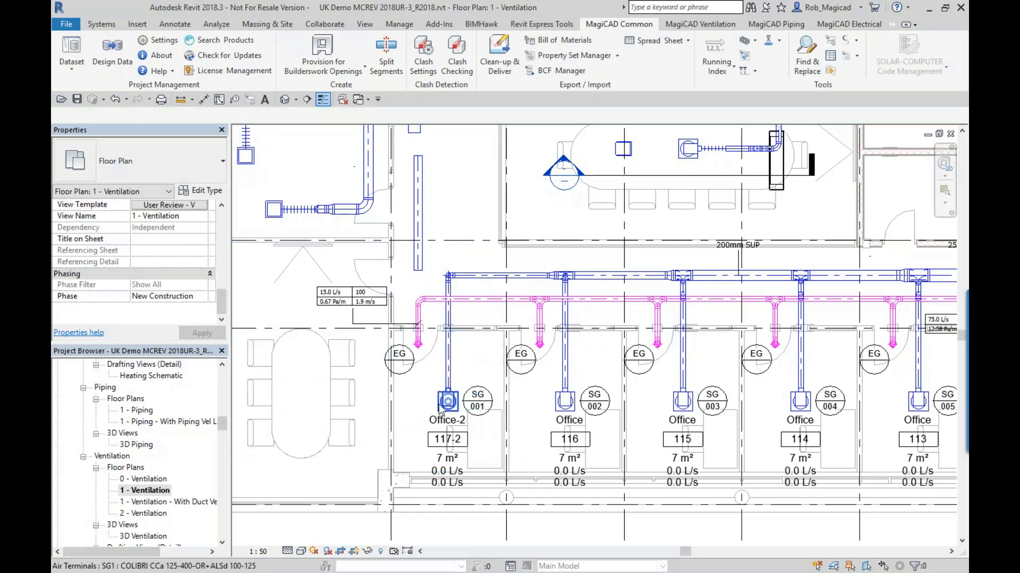
- Check the merged magi_ov1 value on the supply air terminals in offices 117-2, 116 and 115
{"action": "left_click", "coordinate": [441, 407]}
{"action": "left_click", "coordinate": [222, 268]}
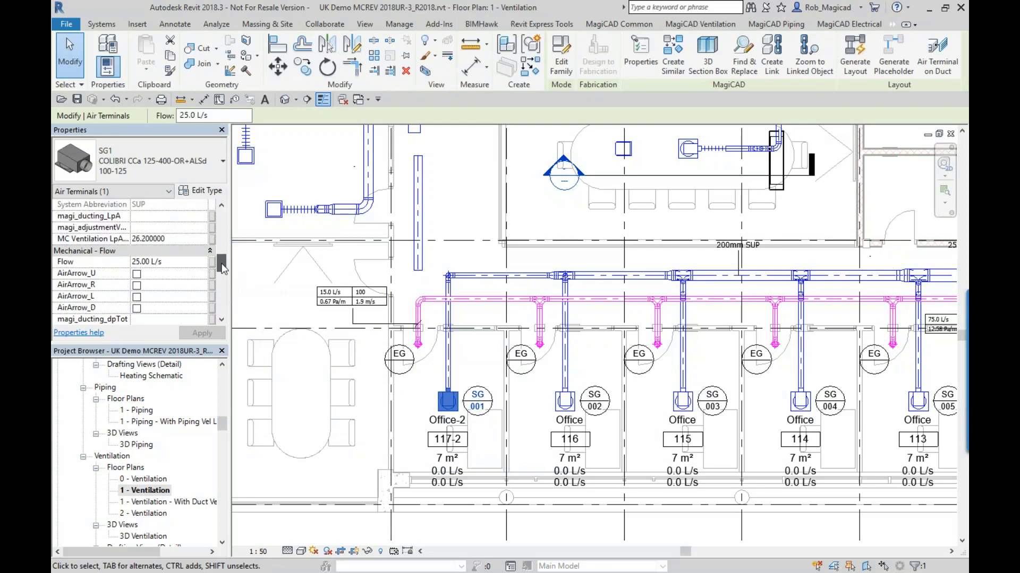
{"action": "left_click_drag", "start_coordinate": [222, 268], "coordinate": [215, 303]}
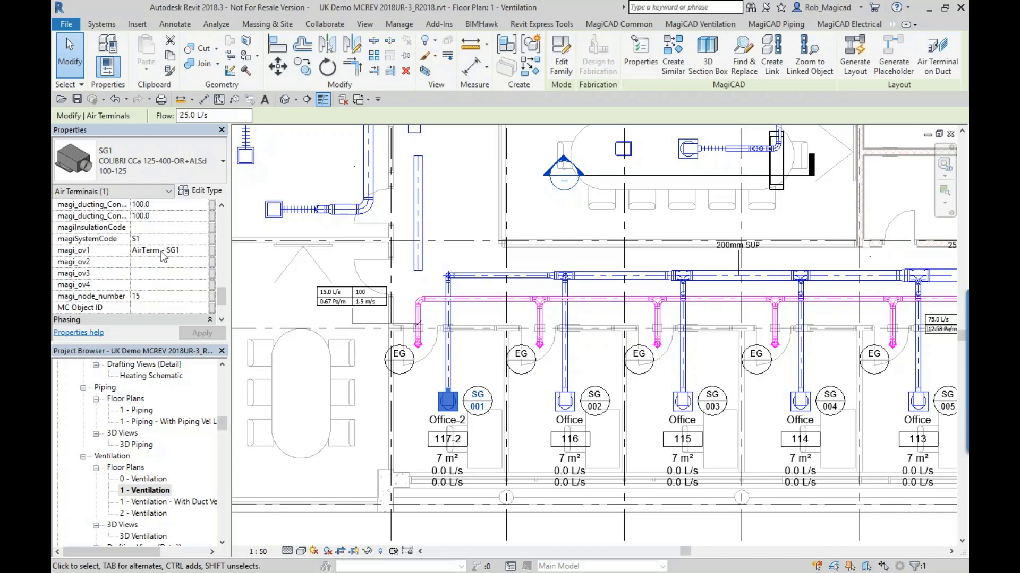
{"action": "left_click", "coordinate": [564, 401]}
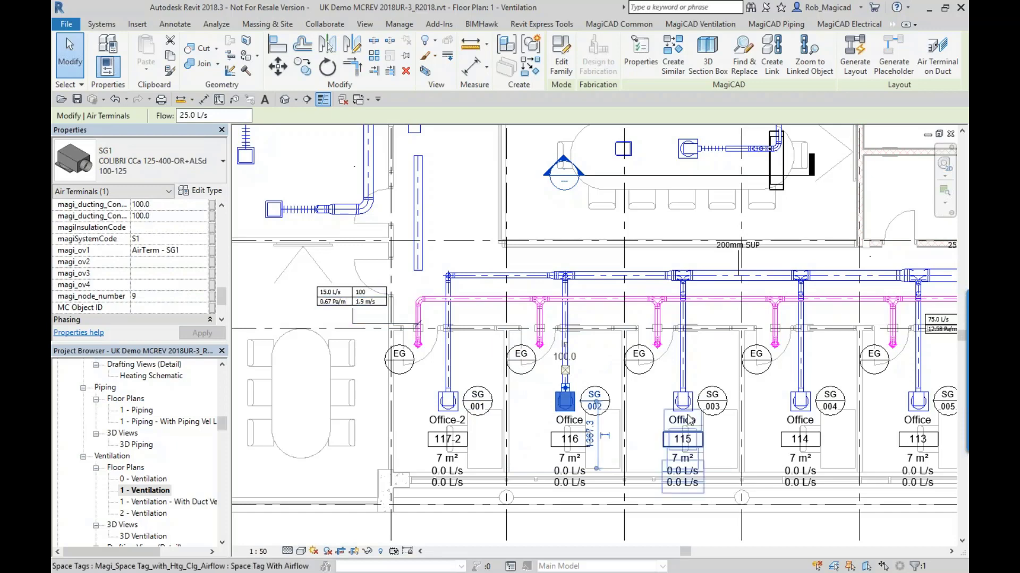
{"action": "left_click", "coordinate": [682, 401]}
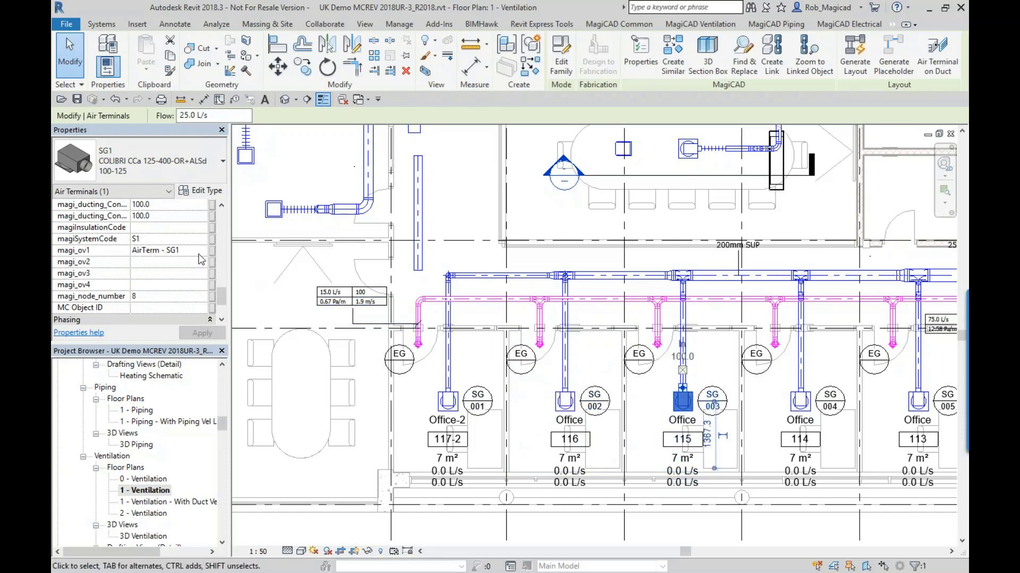
{"action": "key", "text": "Escape"}
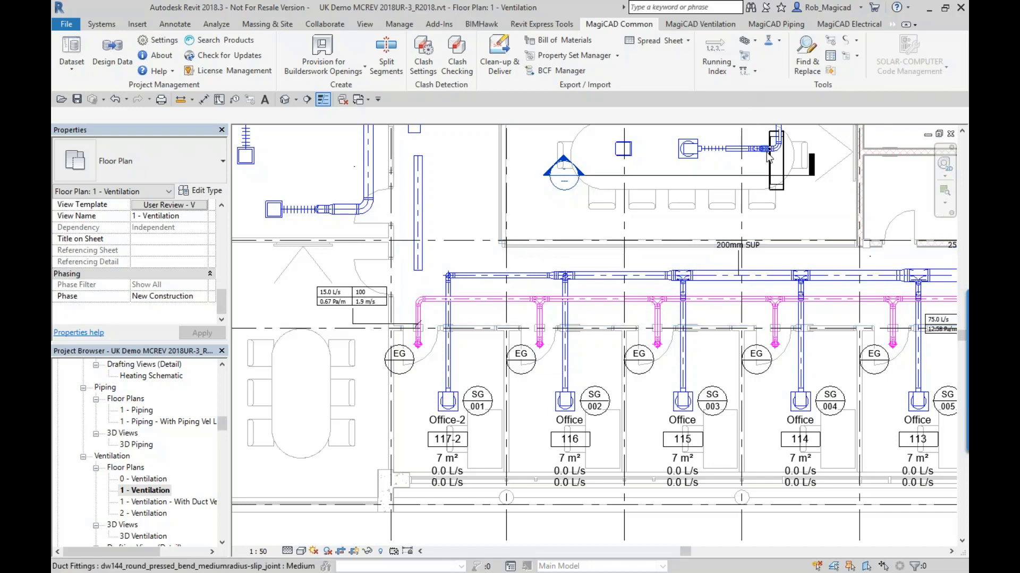
- Start Find and Replace and limit its range to the connected supply air terminal above the meeting room table
{"action": "middle_click_drag", "start_coordinate": [659, 277], "coordinate": [553, 389]}
{"action": "middle_click_drag", "start_coordinate": [612, 281], "coordinate": [600, 306]}
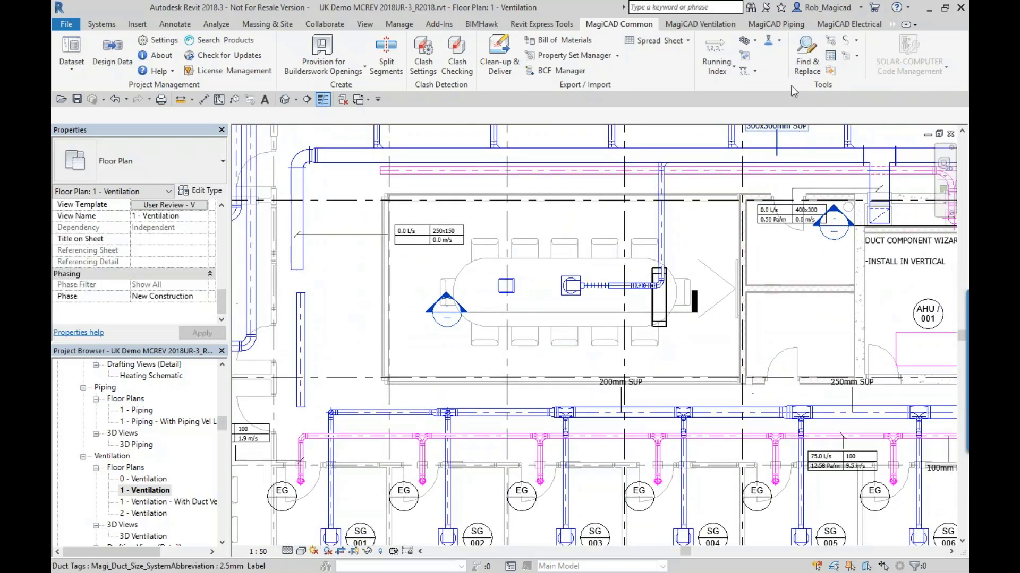
{"action": "left_click", "coordinate": [807, 61]}
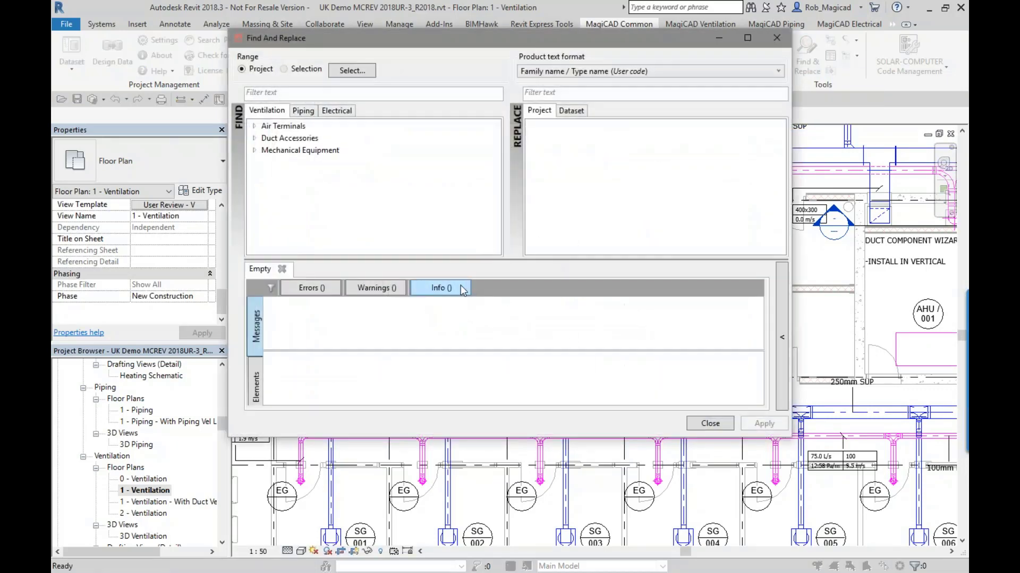
{"action": "left_click", "coordinate": [341, 74]}
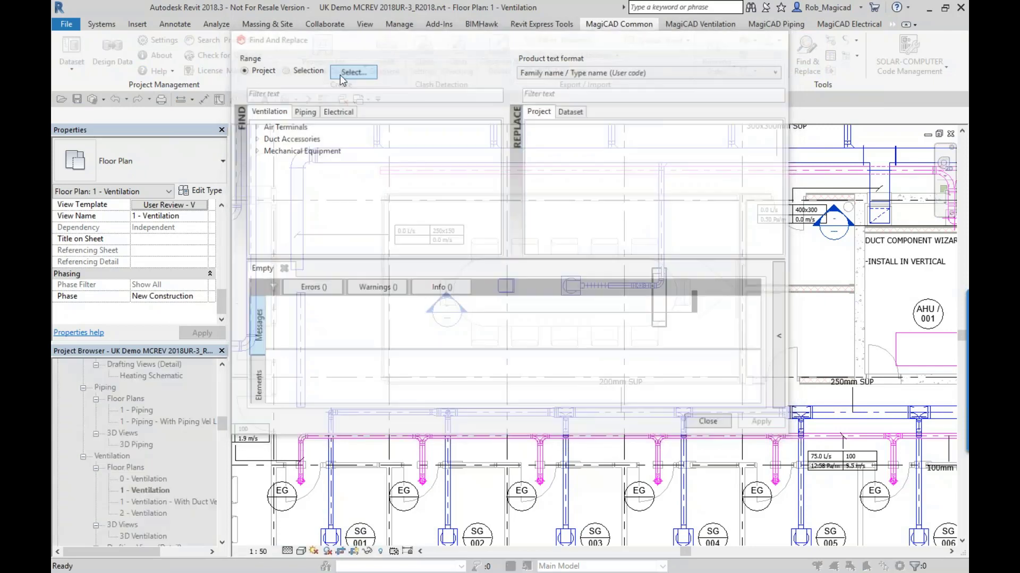
{"action": "left_click", "coordinate": [566, 289]}
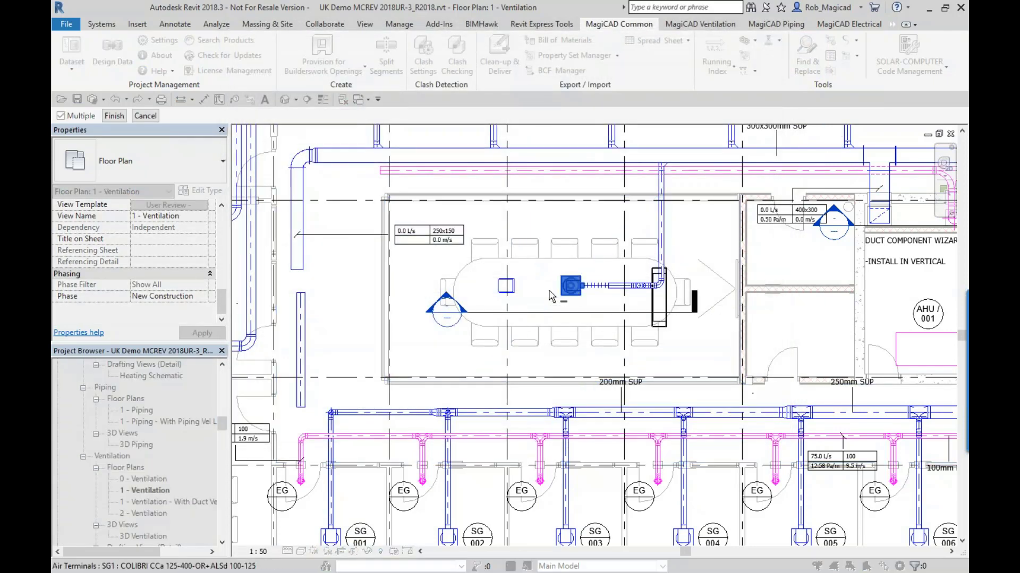
{"action": "left_click", "coordinate": [114, 116]}
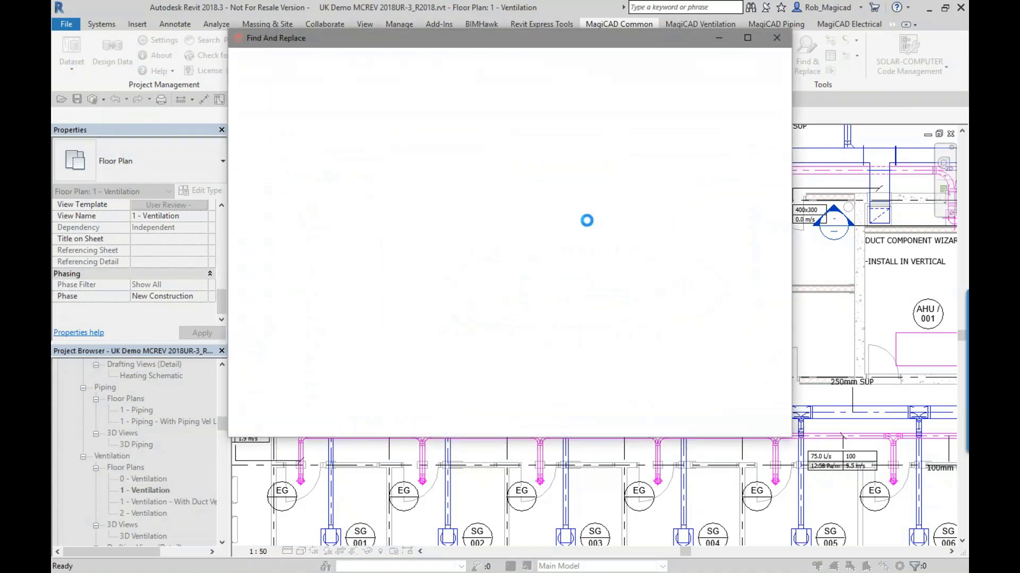
{"action": "left_click_drag", "start_coordinate": [481, 40], "coordinate": [497, 112]}
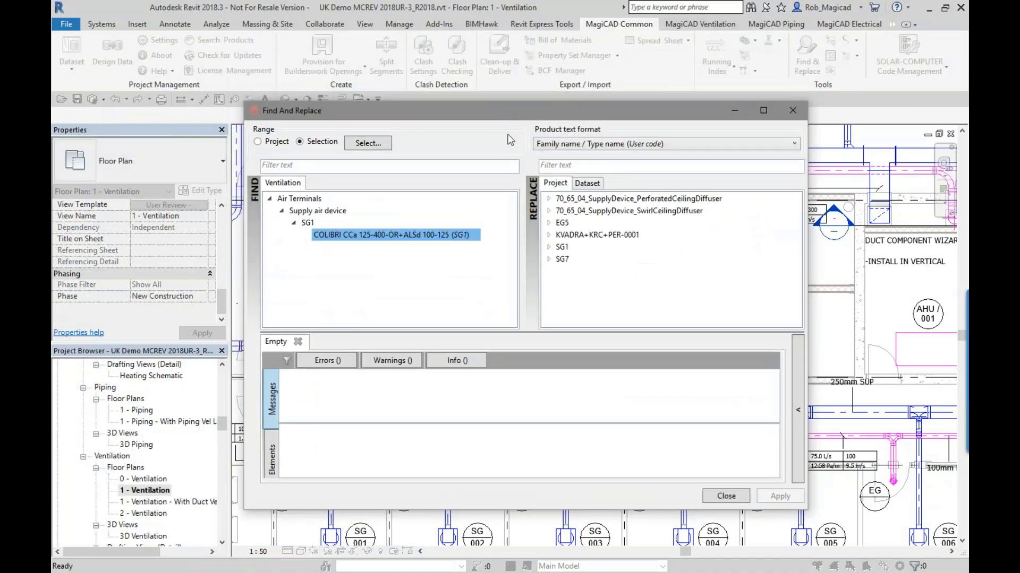
- Preview the SI-1-1/4R-100 and SI-1-1/4R-200 displacement supply devices from the dataset in their product properties, without selecting either
{"action": "left_click", "coordinate": [593, 187]}
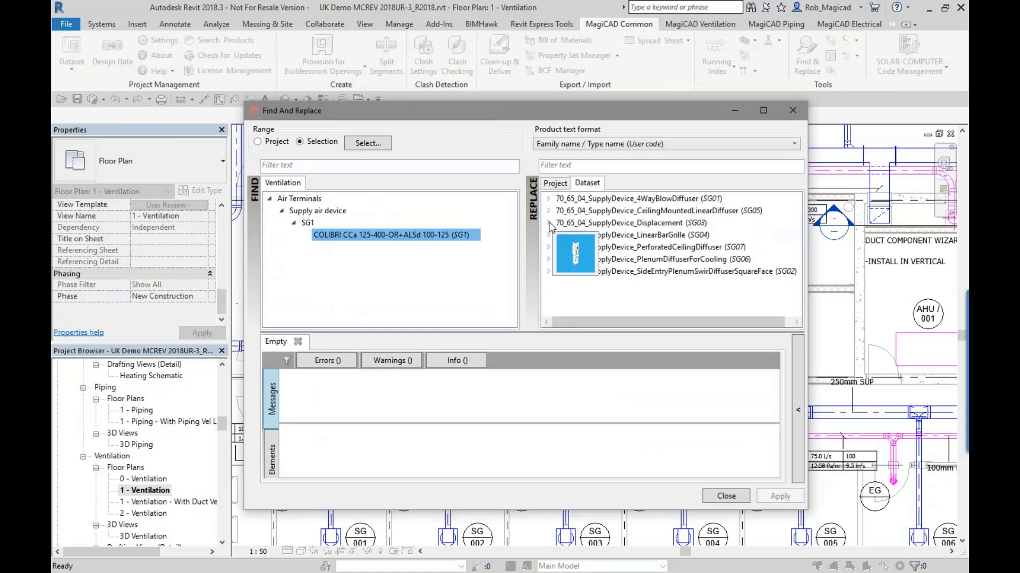
{"action": "left_click", "coordinate": [549, 223]}
{"action": "right_click", "coordinate": [593, 236]}
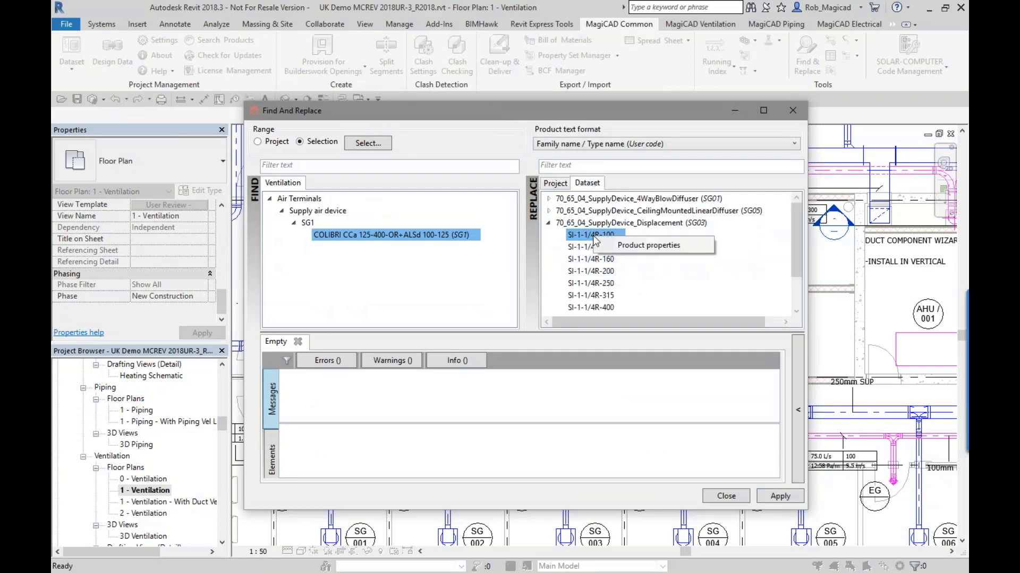
{"action": "left_click", "coordinate": [670, 245]}
{"action": "left_click_drag", "start_coordinate": [476, 290], "coordinate": [461, 270]}
{"action": "scroll", "coordinate": [452, 288], "scroll_direction": "up", "scroll_amount": 4}
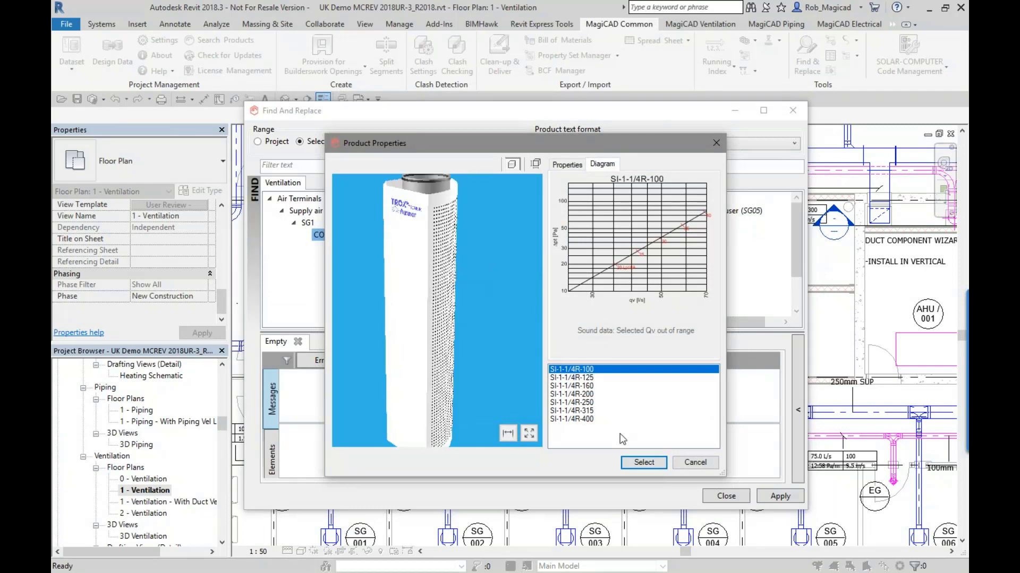
{"action": "left_click", "coordinate": [581, 395]}
{"action": "left_click", "coordinate": [696, 463]}
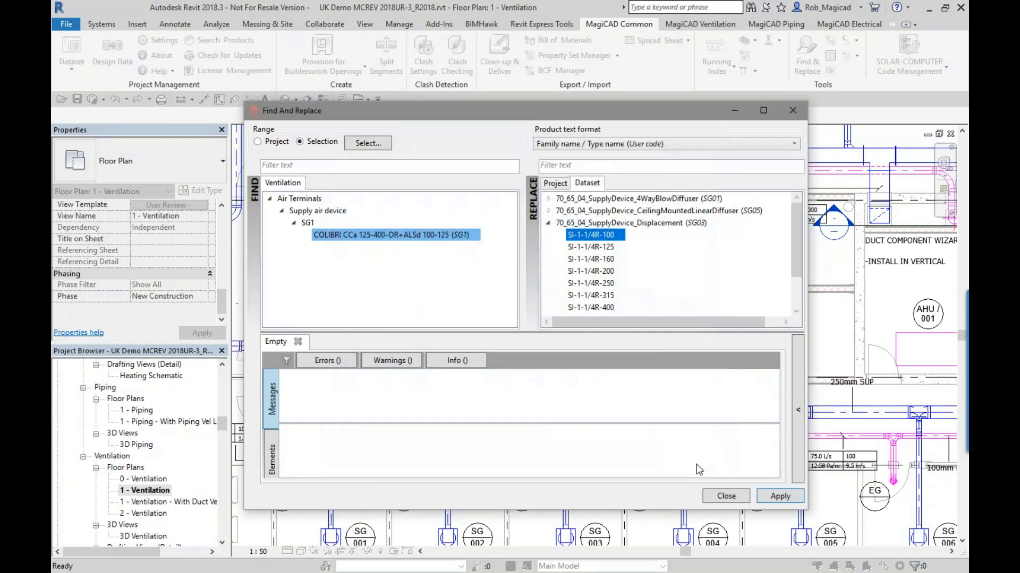
- Choose KVADRA-150+KRC+PER-100-125 from the project's products as the replacement for the COLIBRI supply air terminal
{"action": "left_click", "coordinate": [556, 183]}
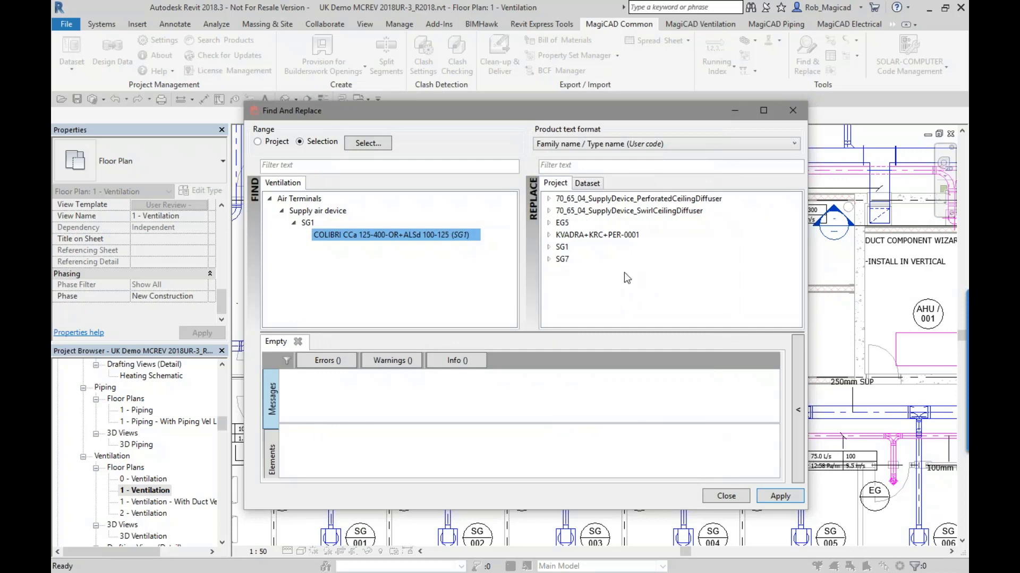
{"action": "left_click", "coordinate": [548, 235]}
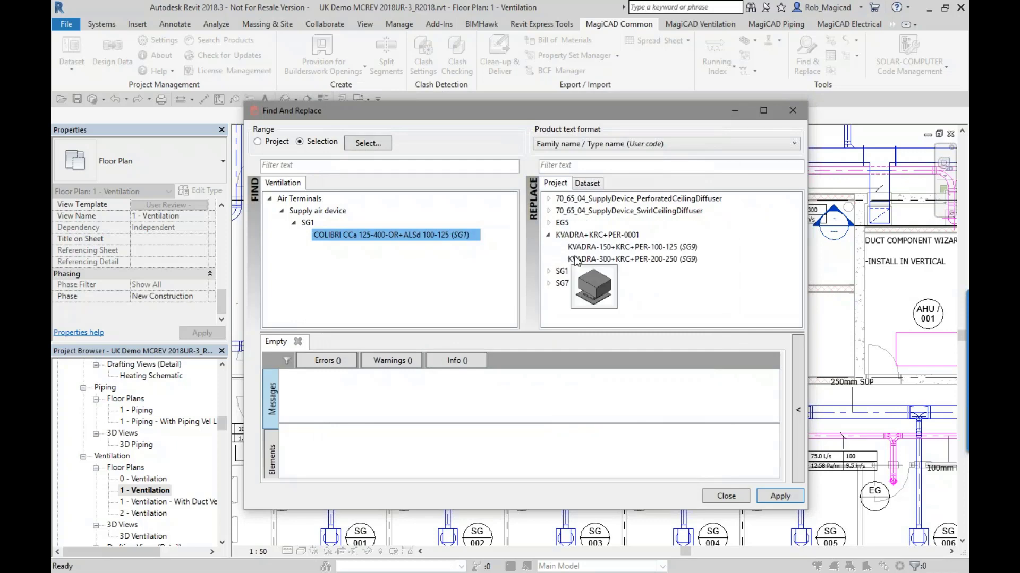
{"action": "left_click", "coordinate": [586, 247]}
- Examine the COLIBRI CCa 125-400-OR+ALSd 100-125 terminal's 3D preview with its dimensions shown
{"action": "right_click", "coordinate": [410, 235]}
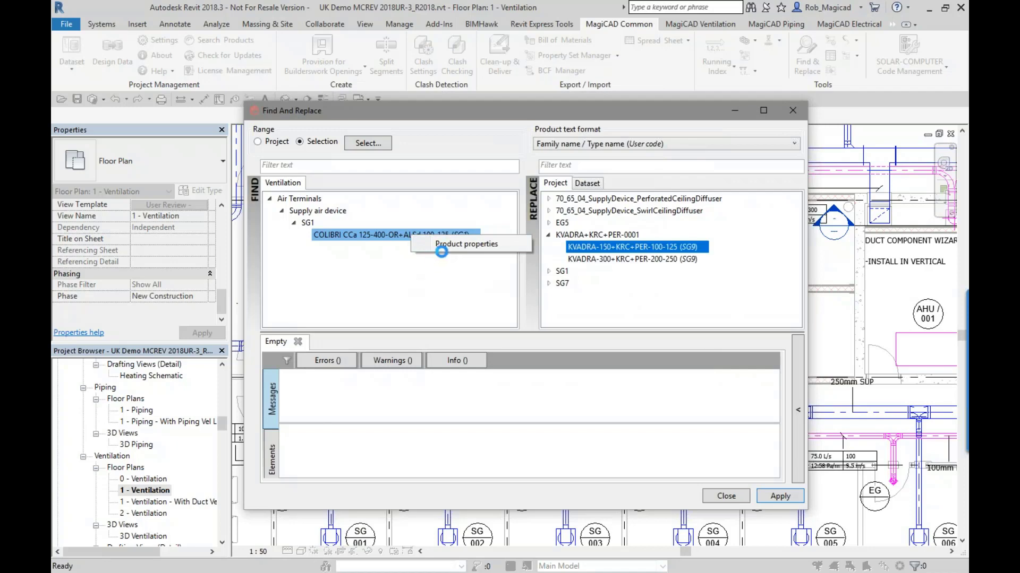
{"action": "left_click", "coordinate": [438, 245]}
{"action": "scroll", "coordinate": [420, 317], "scroll_direction": "up", "scroll_amount": 5}
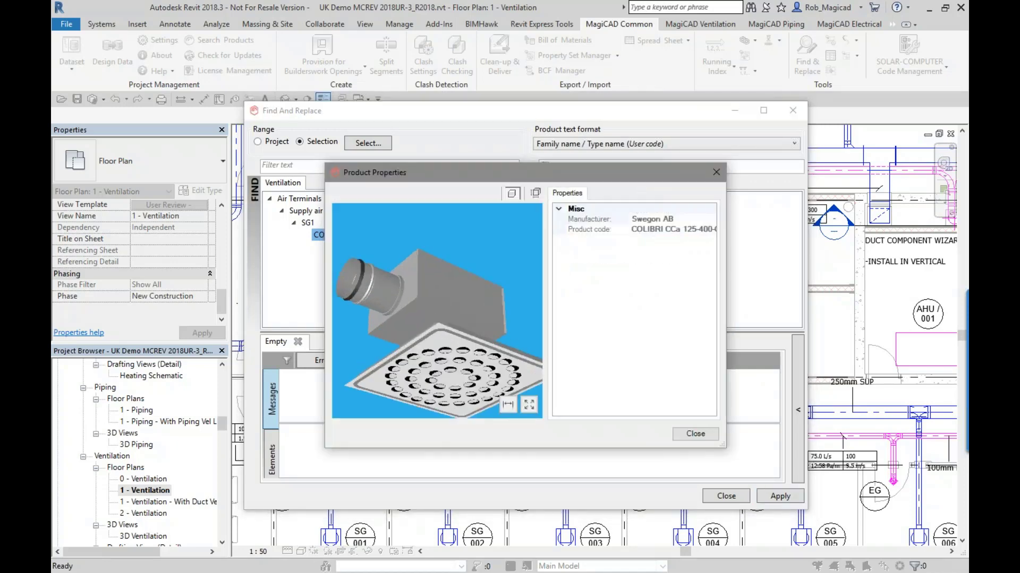
{"action": "left_click", "coordinate": [508, 405]}
{"action": "left_click_drag", "start_coordinate": [477, 372], "coordinate": [337, 368]}
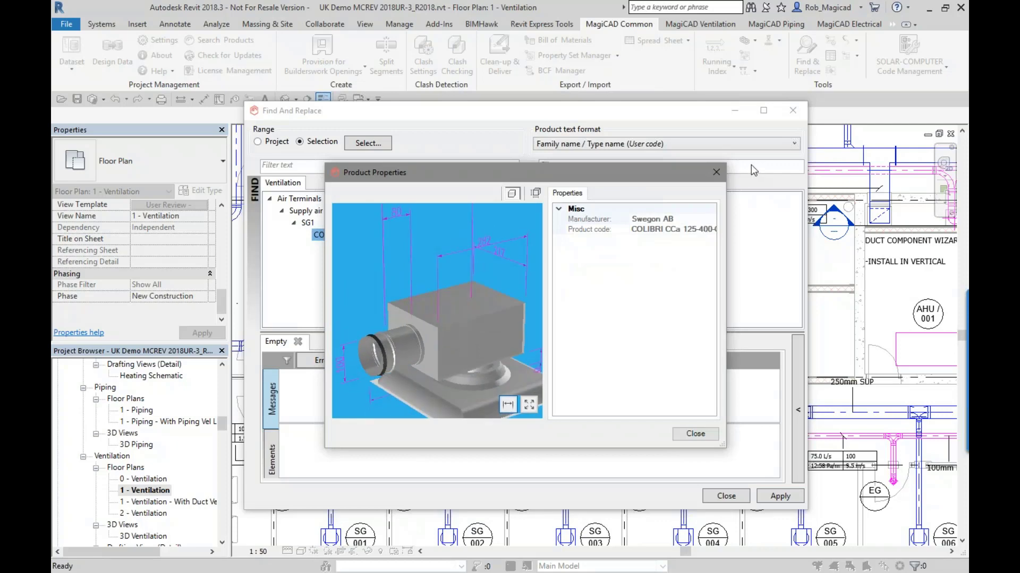
{"action": "left_click", "coordinate": [720, 174]}
- Examine the KVADRA-150+KRC+PER-100-125 terminal's 3D preview with its dimensions shown
{"action": "right_click", "coordinate": [622, 249]}
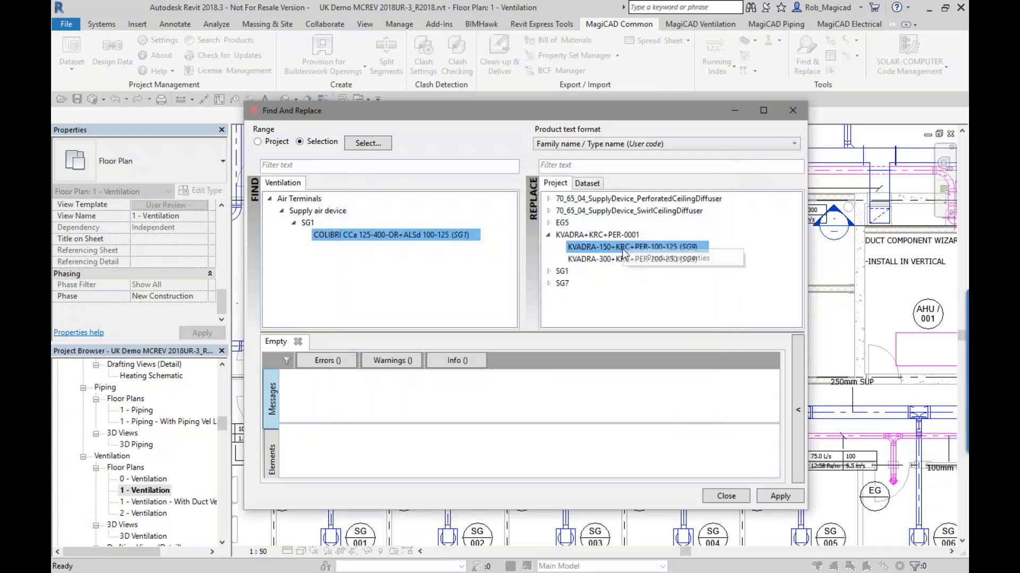
{"action": "left_click", "coordinate": [638, 259]}
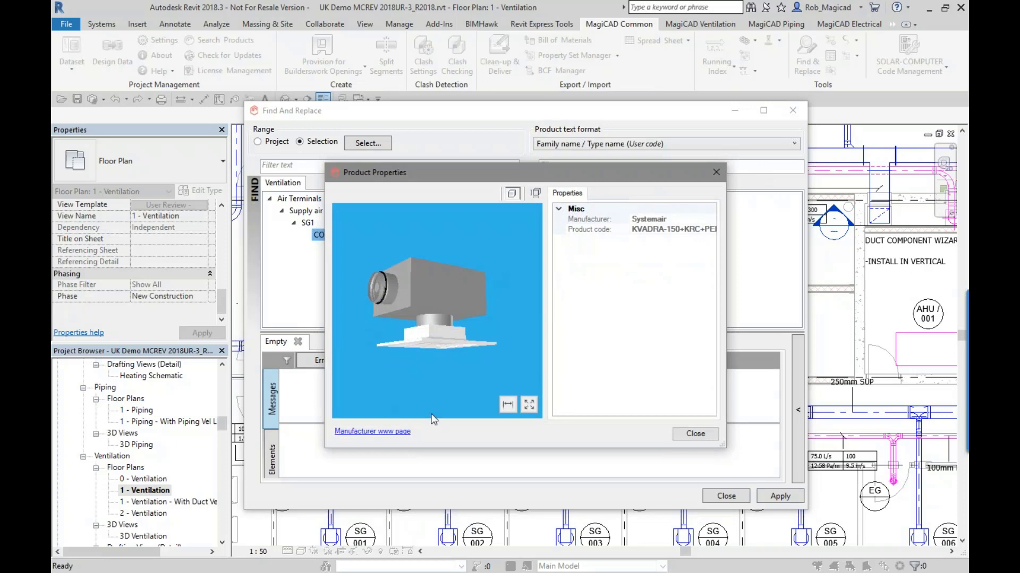
{"action": "left_click", "coordinate": [507, 404]}
{"action": "scroll", "coordinate": [425, 295], "scroll_direction": "up", "scroll_amount": 5}
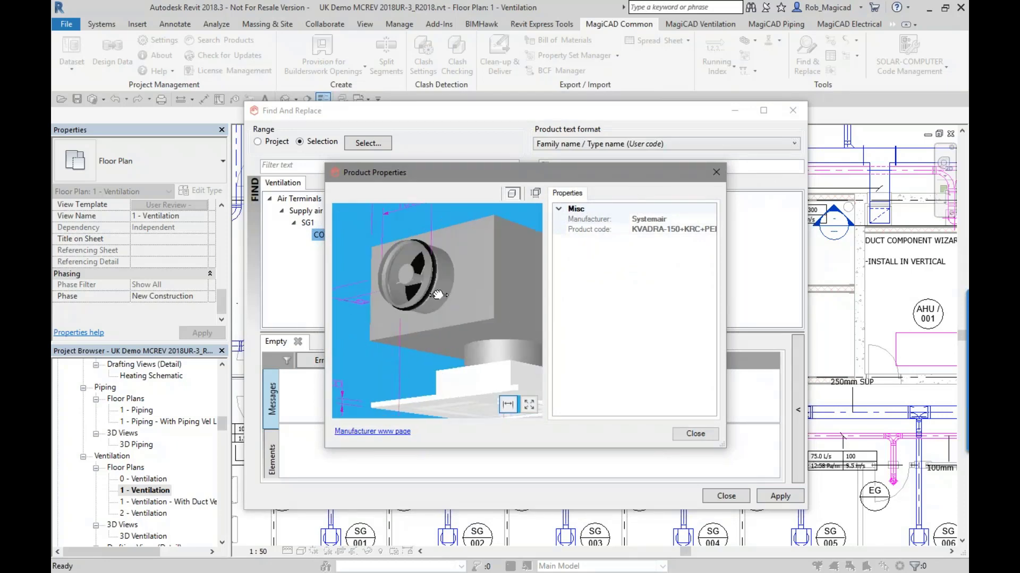
{"action": "scroll", "coordinate": [437, 295], "scroll_direction": "down", "scroll_amount": 5}
{"action": "left_click", "coordinate": [695, 433]}
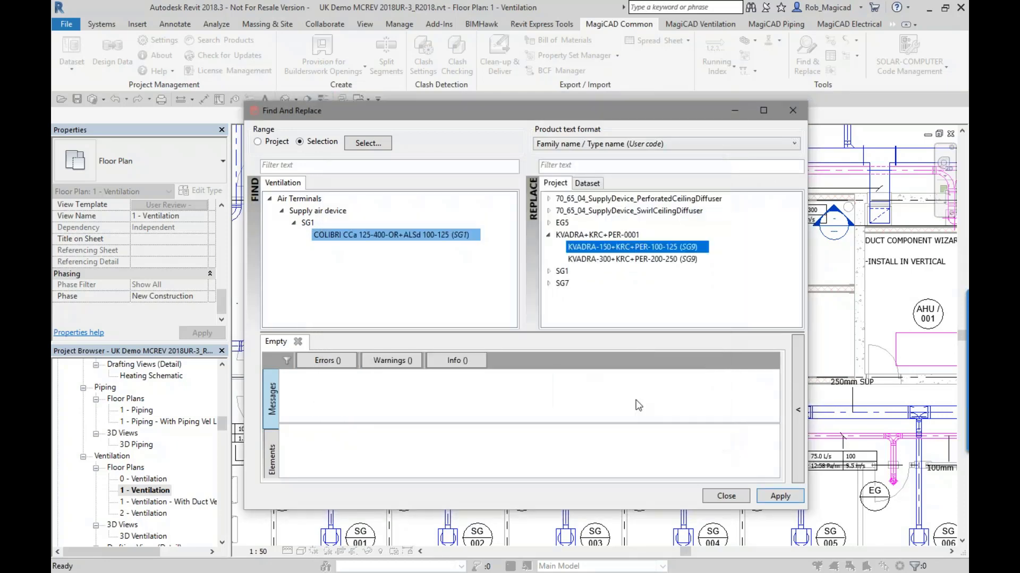
- Replace the selected COLIBRI terminal above the meeting room table with KVADRA-150+KRC+PER-100-125 and close Find and Replace
{"action": "left_click", "coordinate": [556, 183]}
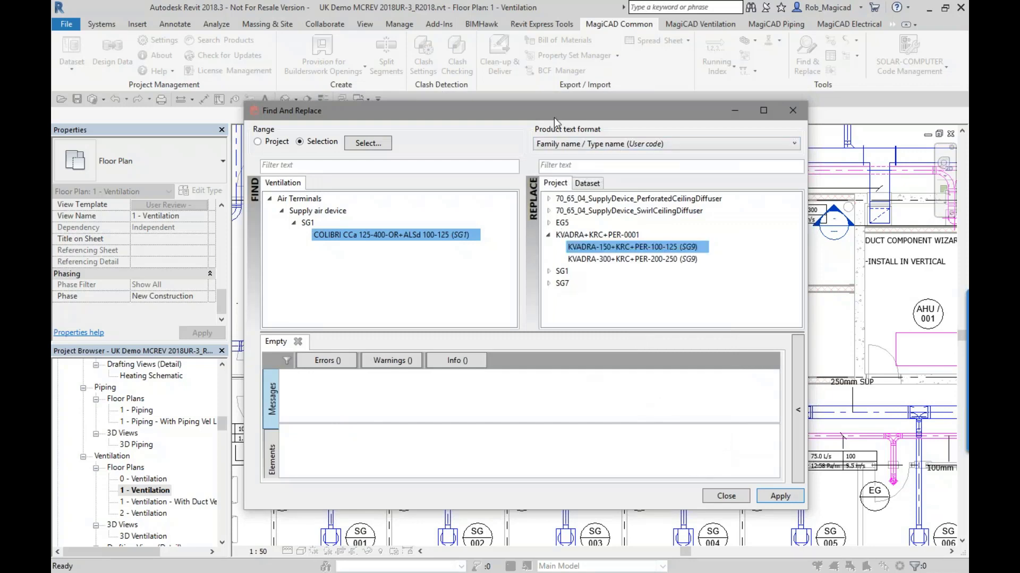
{"action": "left_click_drag", "start_coordinate": [553, 117], "coordinate": [455, 82]}
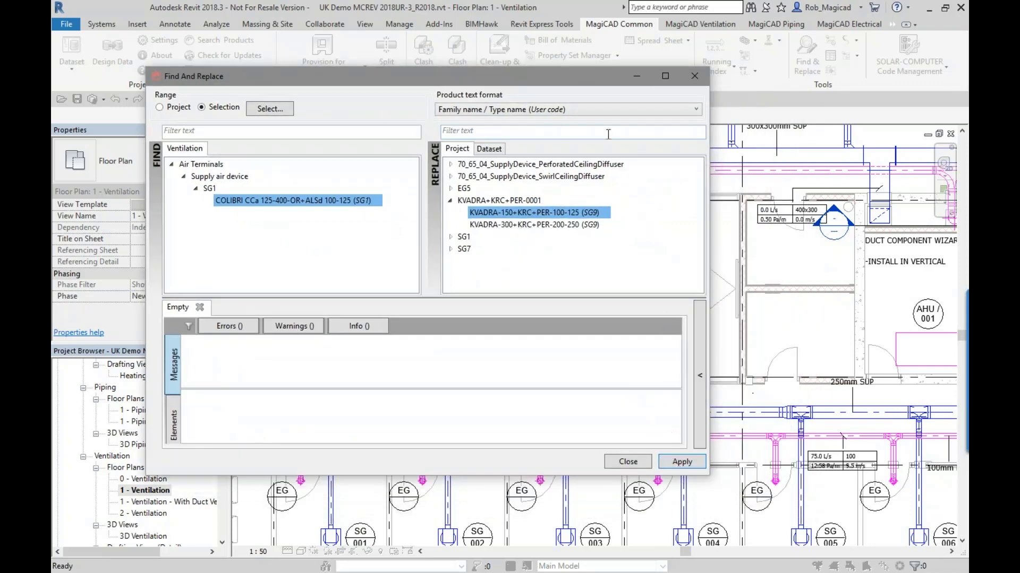
{"action": "left_click_drag", "start_coordinate": [581, 86], "coordinate": [423, 92]}
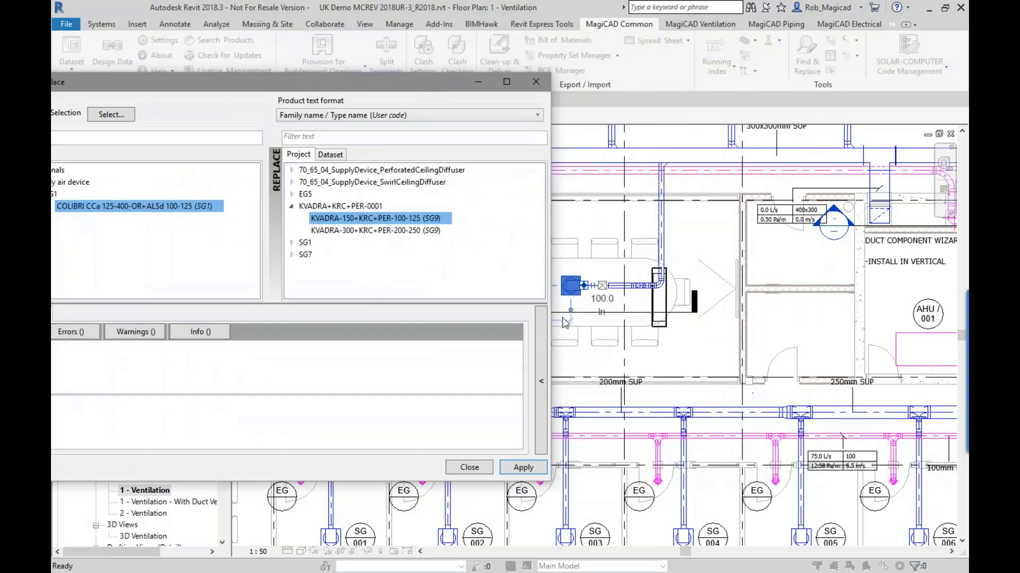
{"action": "left_click", "coordinate": [523, 468]}
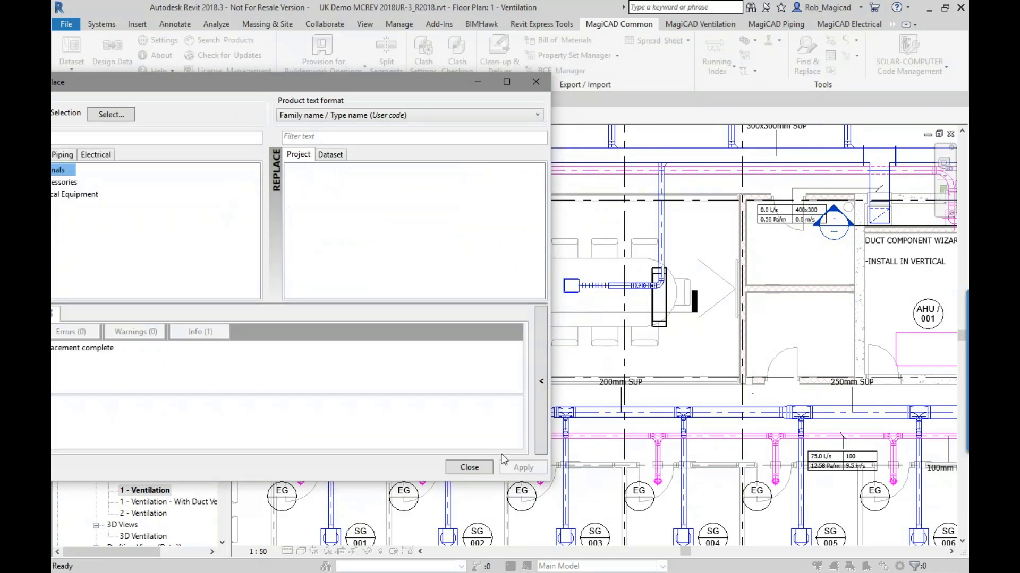
{"action": "left_click", "coordinate": [473, 469]}
- Inspect the replaced terminal's ceiling position and its flex duct connection in the meeting room's Section 3 view, and close the section
{"action": "double_click", "coordinate": [451, 300]}
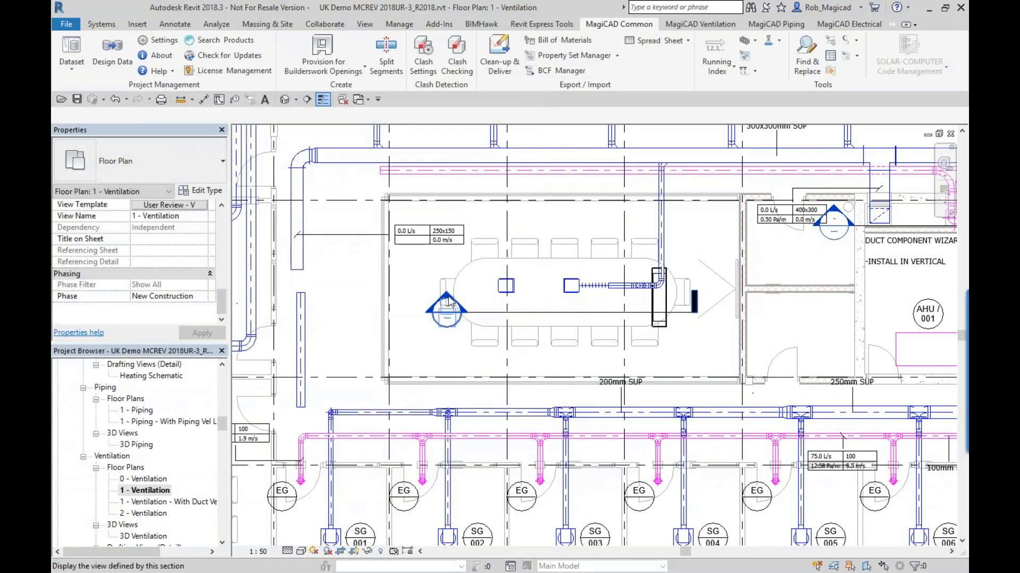
{"action": "scroll", "coordinate": [576, 297], "scroll_direction": "up", "scroll_amount": 5}
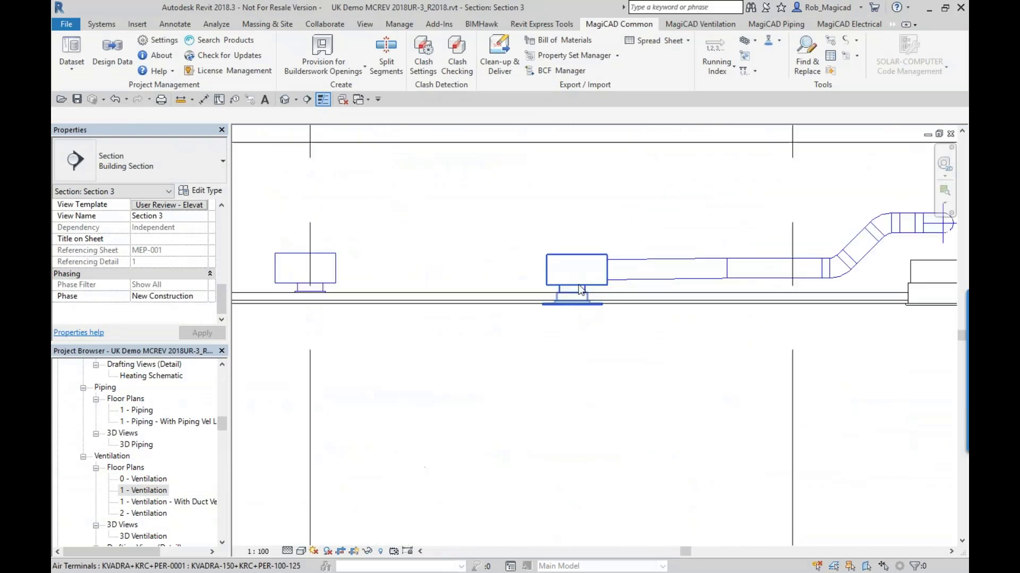
{"action": "middle_click_drag", "start_coordinate": [578, 290], "coordinate": [576, 337]}
{"action": "left_click", "coordinate": [637, 322]}
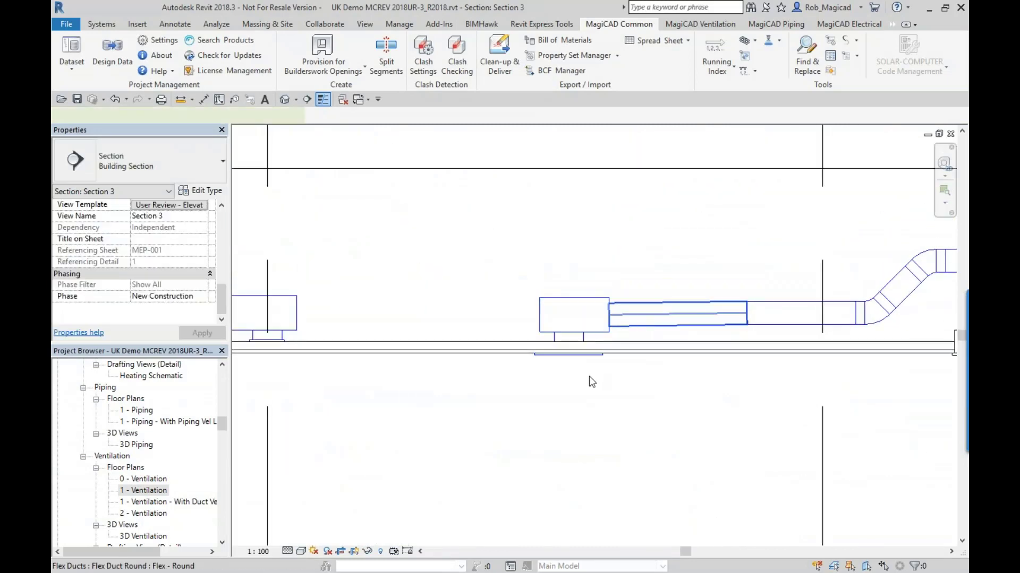
{"action": "middle_click_drag", "start_coordinate": [512, 368], "coordinate": [593, 373]}
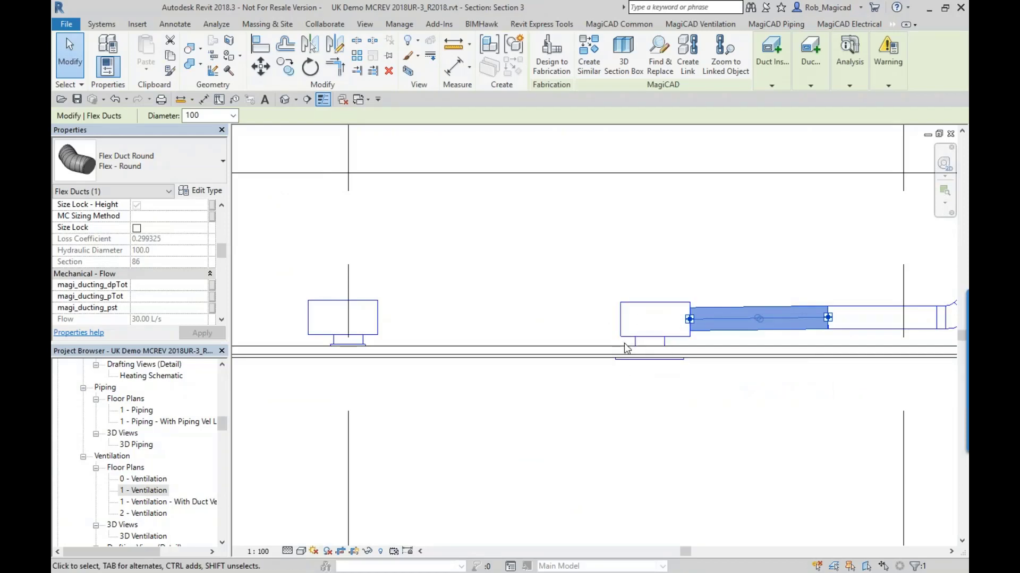
{"action": "scroll", "coordinate": [626, 348], "scroll_direction": "up", "scroll_amount": 2}
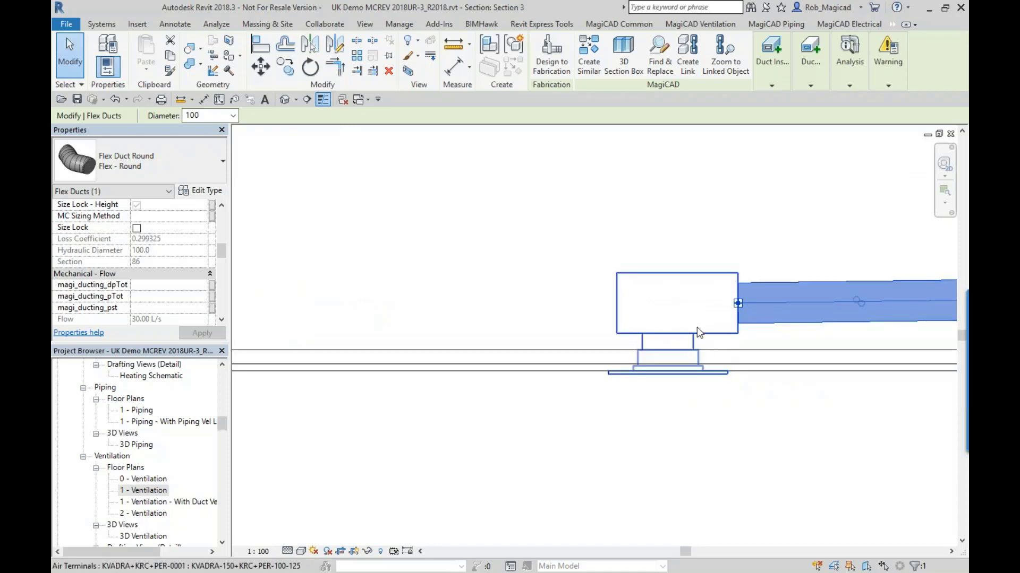
{"action": "scroll", "coordinate": [699, 333], "scroll_direction": "down", "scroll_amount": 2}
{"action": "scroll", "coordinate": [618, 375], "scroll_direction": "up", "scroll_amount": 2}
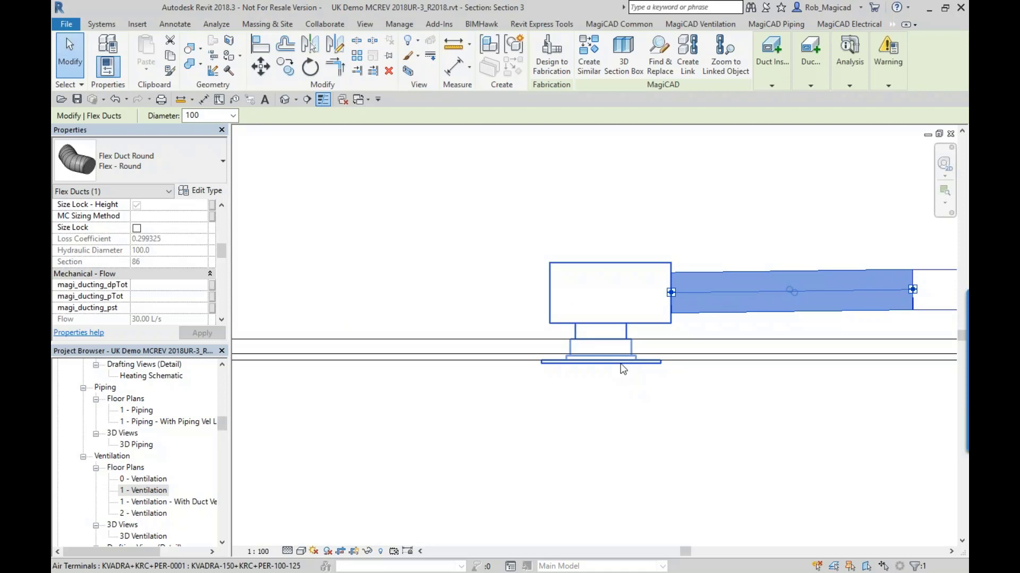
{"action": "scroll", "coordinate": [623, 370], "scroll_direction": "down", "scroll_amount": 1}
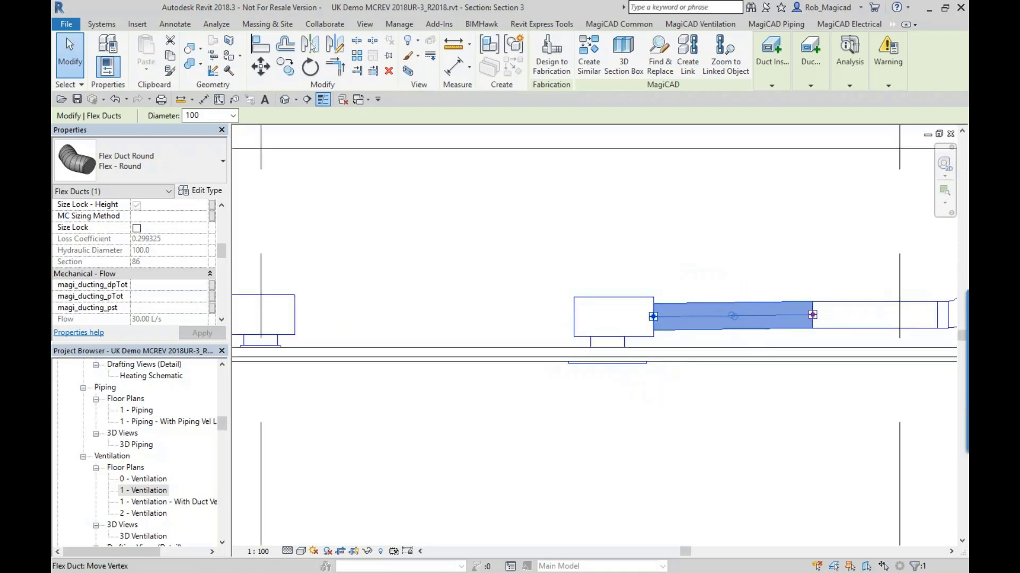
{"action": "scroll", "coordinate": [650, 333], "scroll_direction": "down", "scroll_amount": 2}
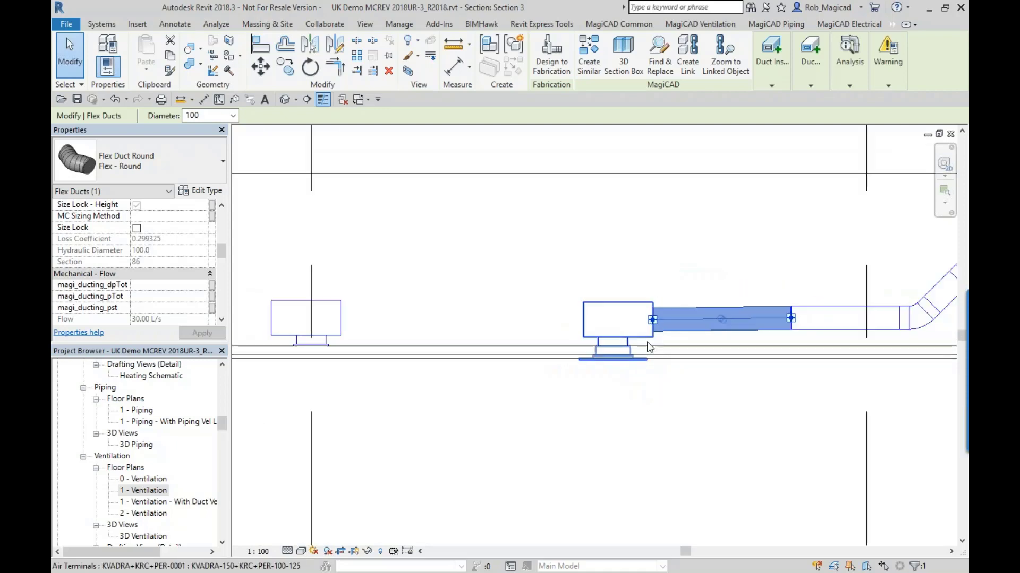
{"action": "left_click", "coordinate": [630, 420]}
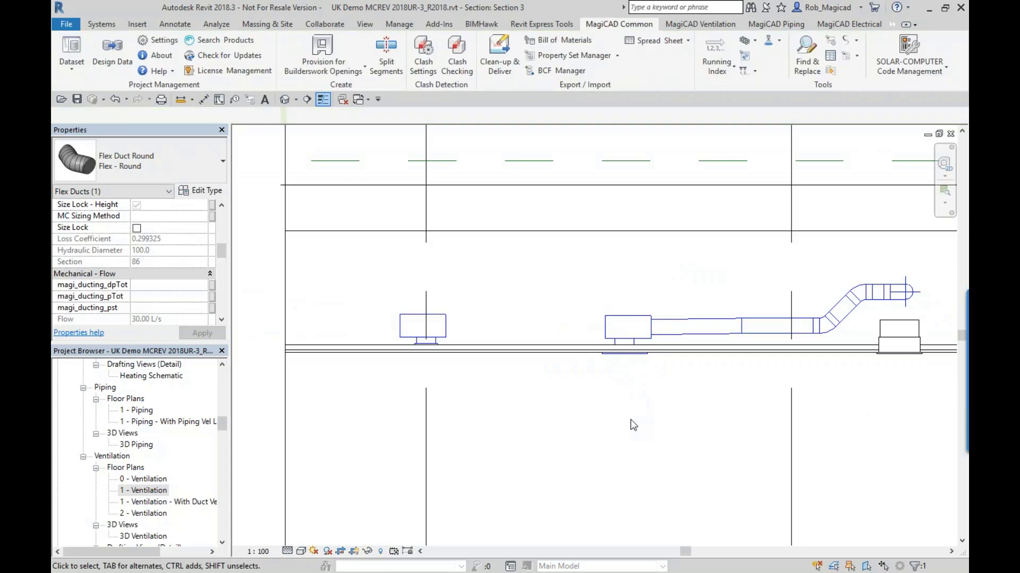
{"action": "left_click", "coordinate": [950, 134]}
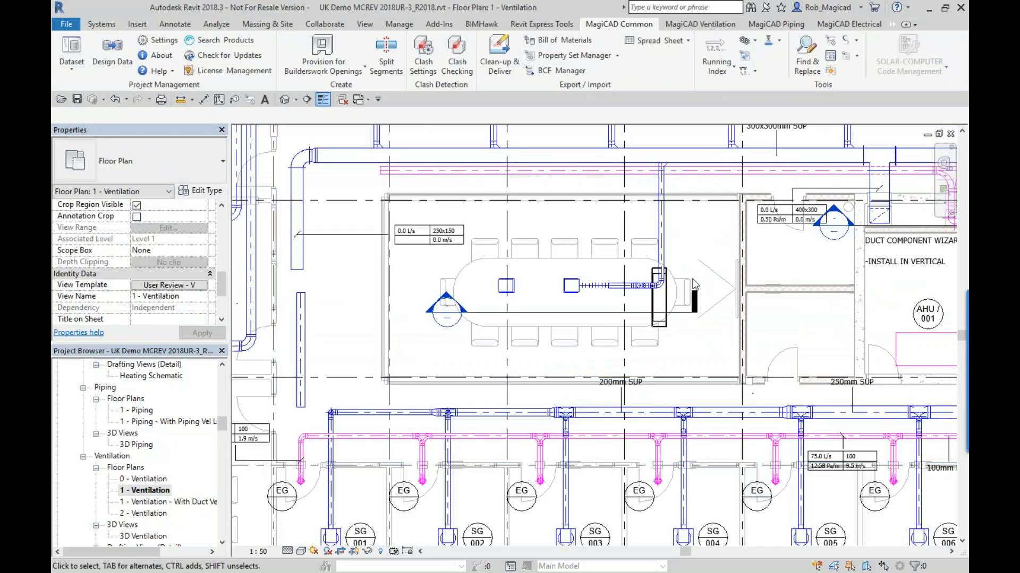
- Open the 1 - Builderswork Layout floor plan from the Coordination M & E views
{"action": "middle_click_drag", "start_coordinate": [670, 290], "coordinate": [672, 318]}
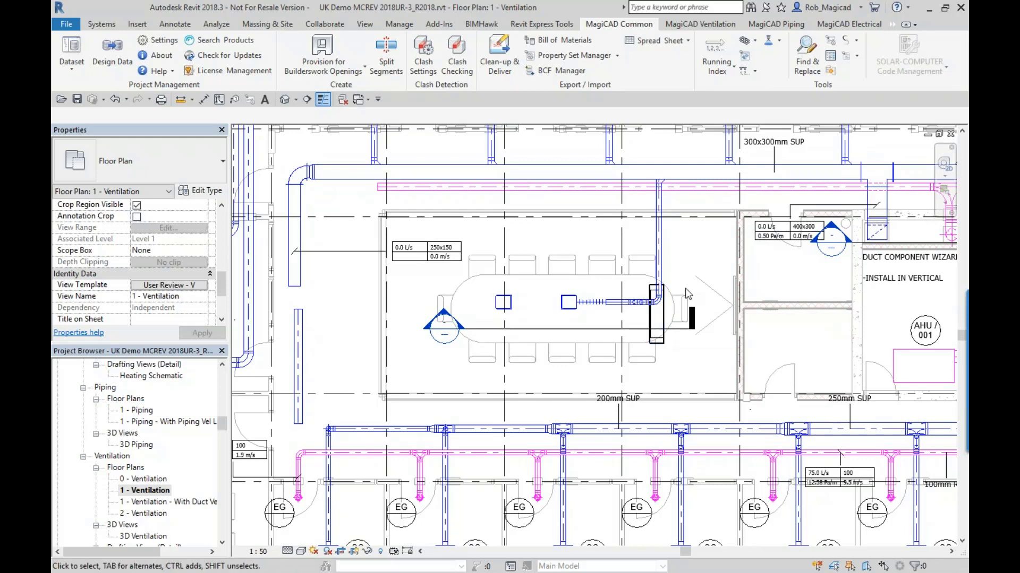
{"action": "middle_click_drag", "start_coordinate": [660, 308], "coordinate": [545, 327]}
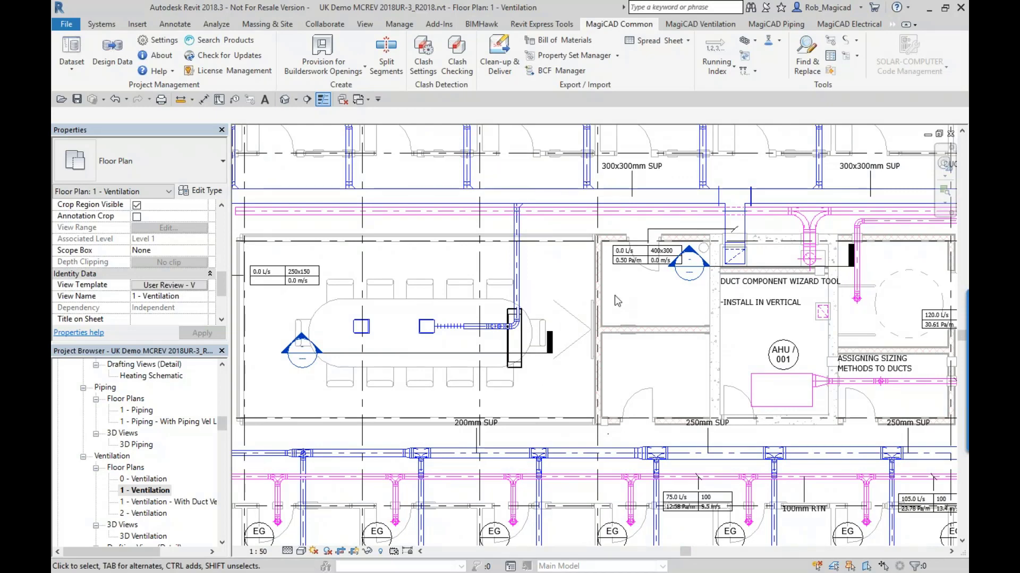
{"action": "left_click_drag", "start_coordinate": [222, 424], "coordinate": [220, 377]}
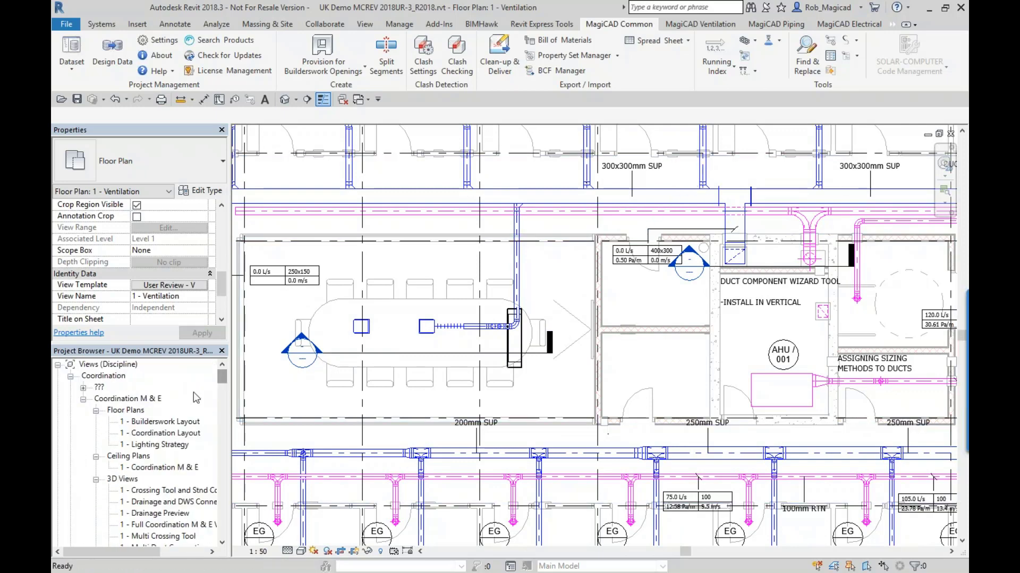
{"action": "double_click", "coordinate": [154, 423]}
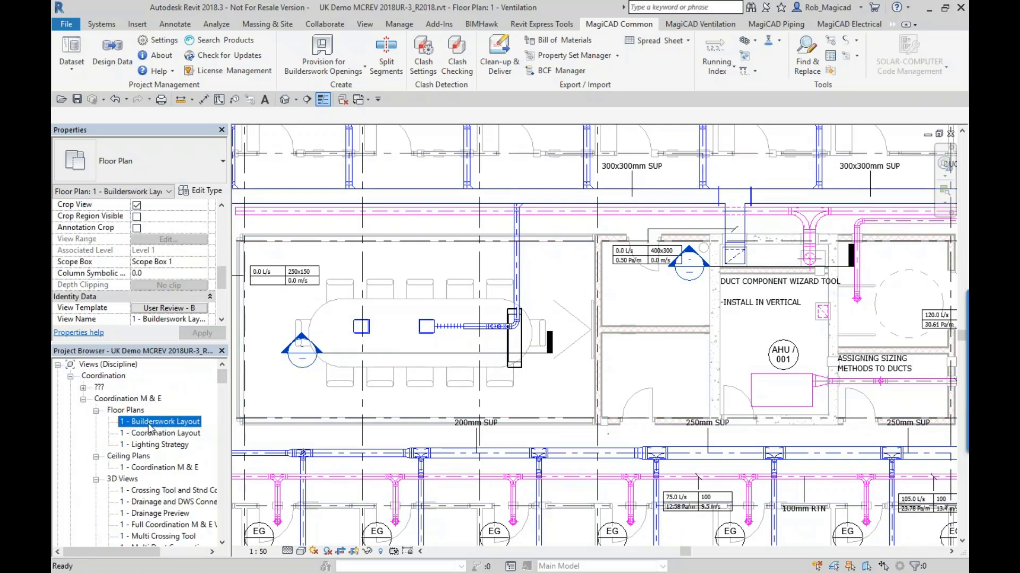
{"action": "scroll", "coordinate": [616, 339], "scroll_direction": "down", "scroll_amount": 3}
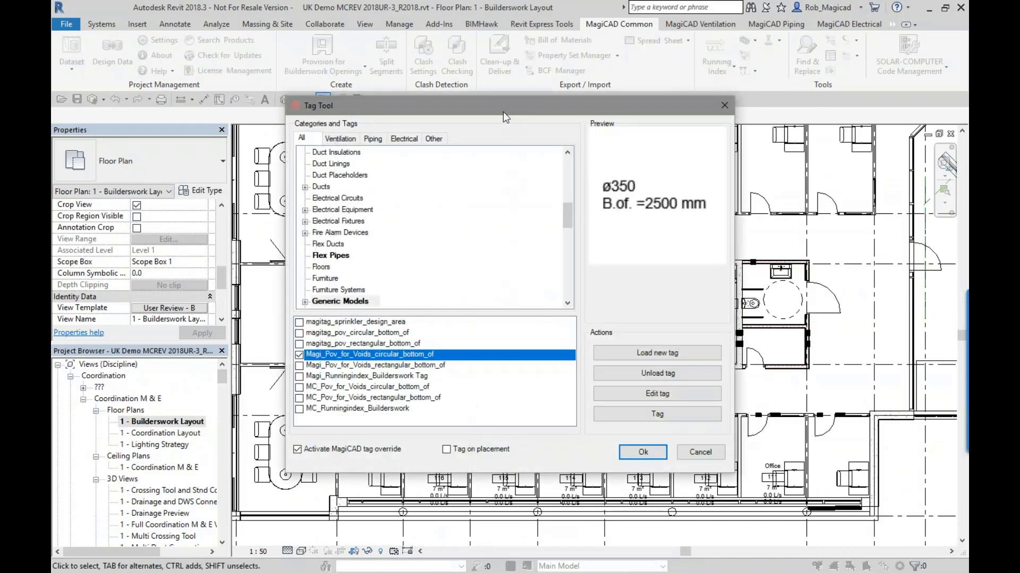
- Browse the Tag Tool's category tree, expanding Lighting Devices and Duct Fittings to examine their subcategories
{"action": "left_click_drag", "start_coordinate": [503, 108], "coordinate": [571, 132]}
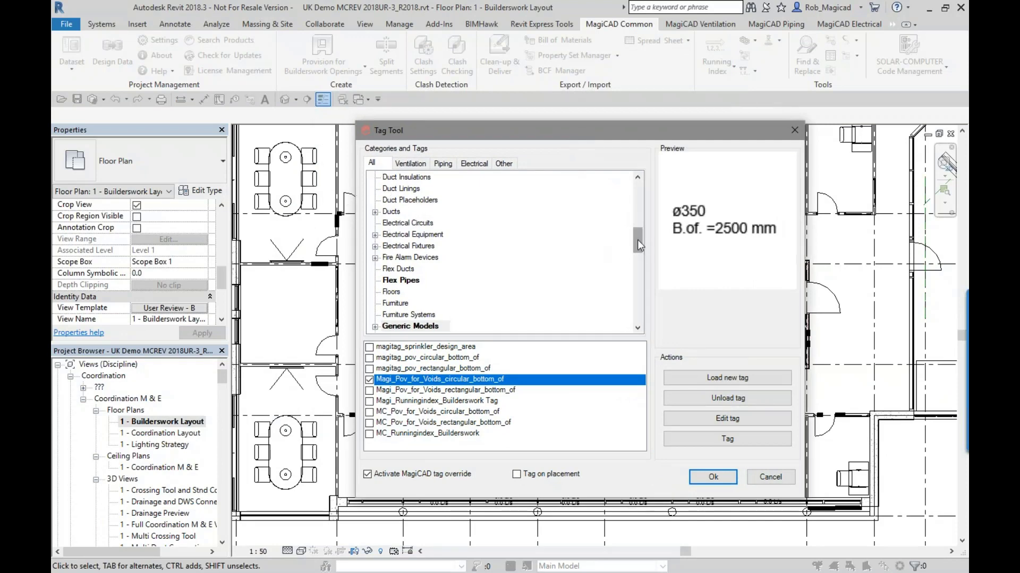
{"action": "left_click_drag", "start_coordinate": [637, 240], "coordinate": [634, 261]}
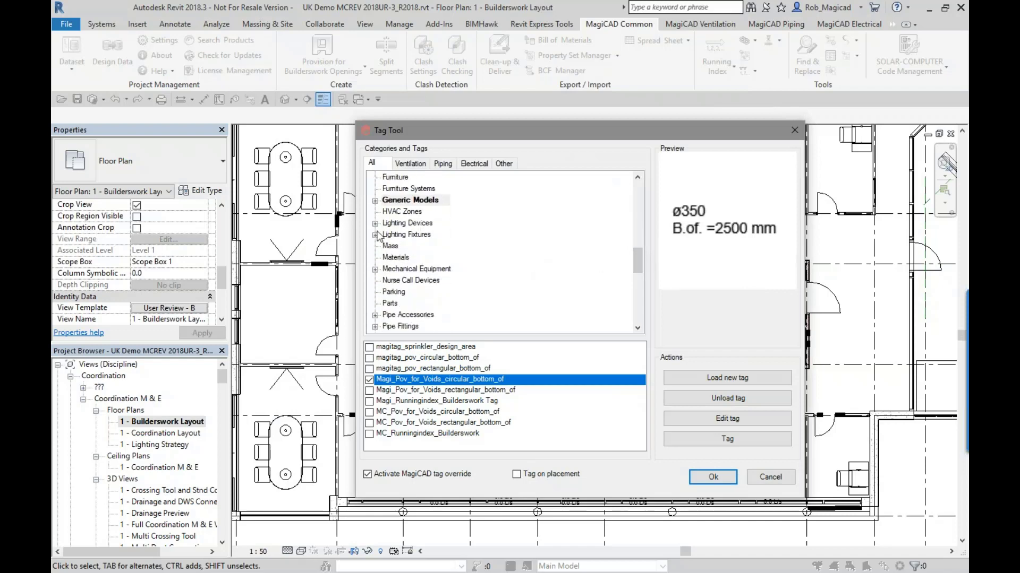
{"action": "left_click", "coordinate": [375, 224]}
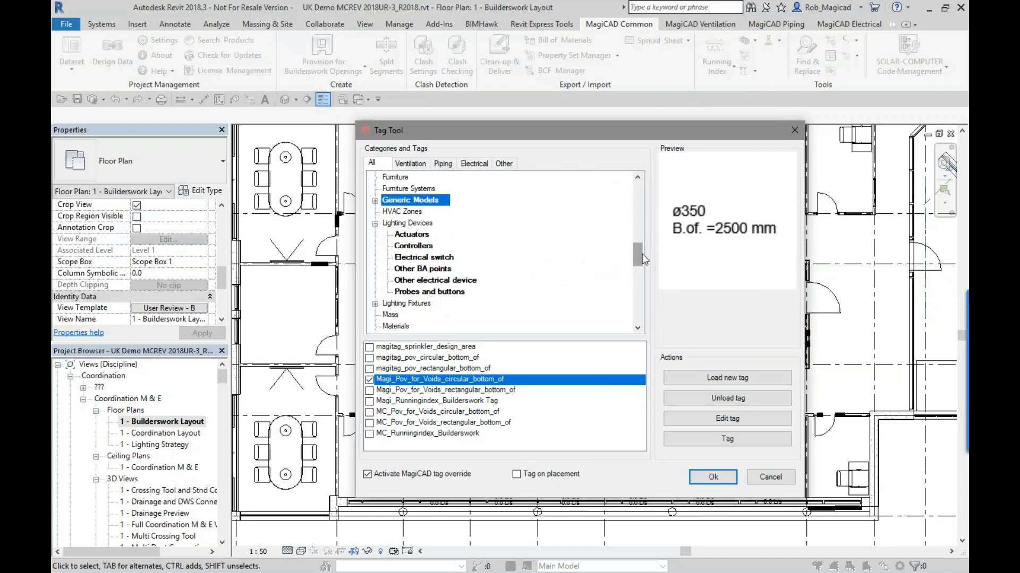
{"action": "left_click_drag", "start_coordinate": [642, 255], "coordinate": [633, 220]}
{"action": "left_click", "coordinate": [375, 292]}
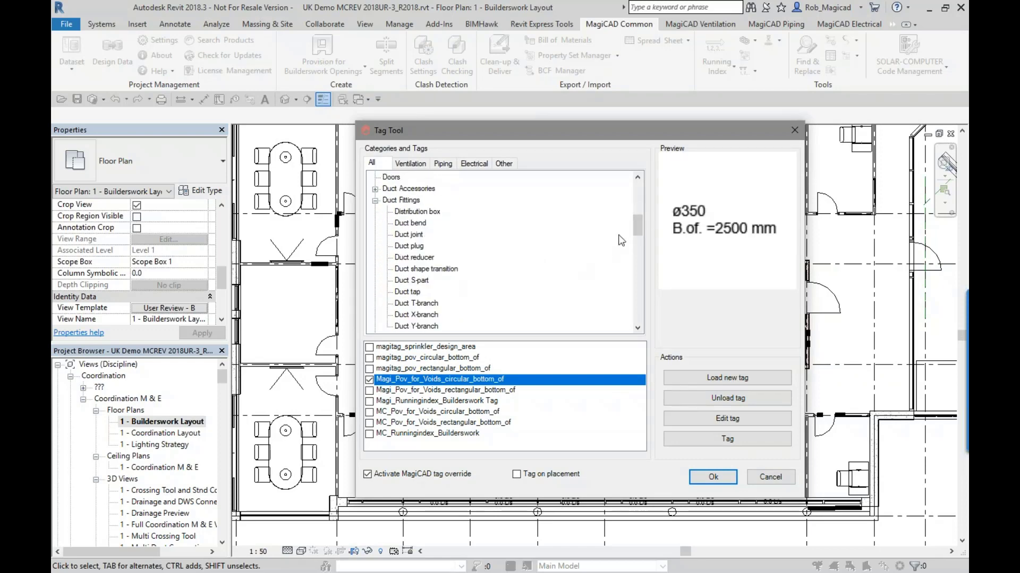
{"action": "scroll", "coordinate": [595, 237], "scroll_direction": "down", "scroll_amount": 1}
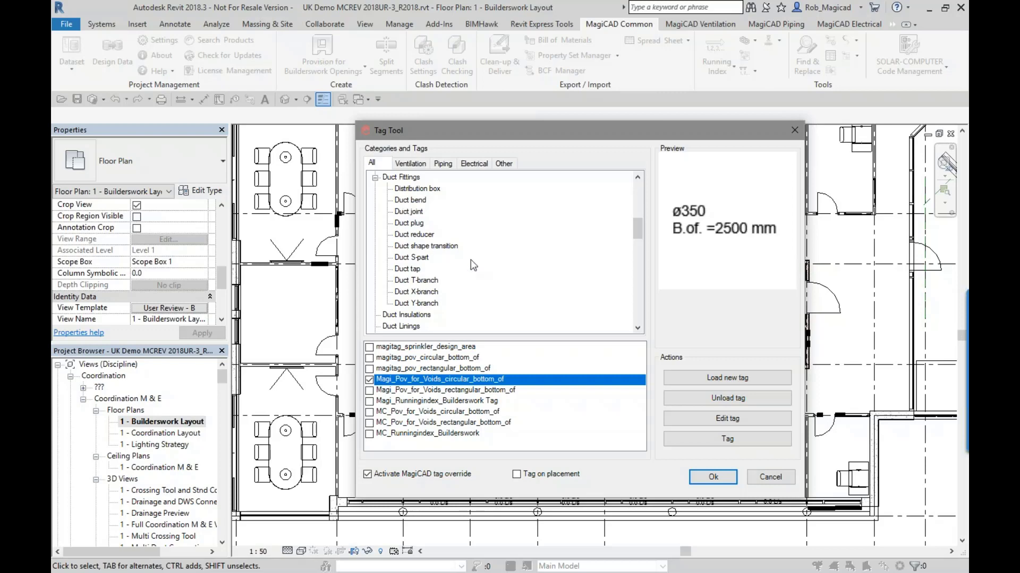
{"action": "left_click_drag", "start_coordinate": [639, 227], "coordinate": [639, 267]}
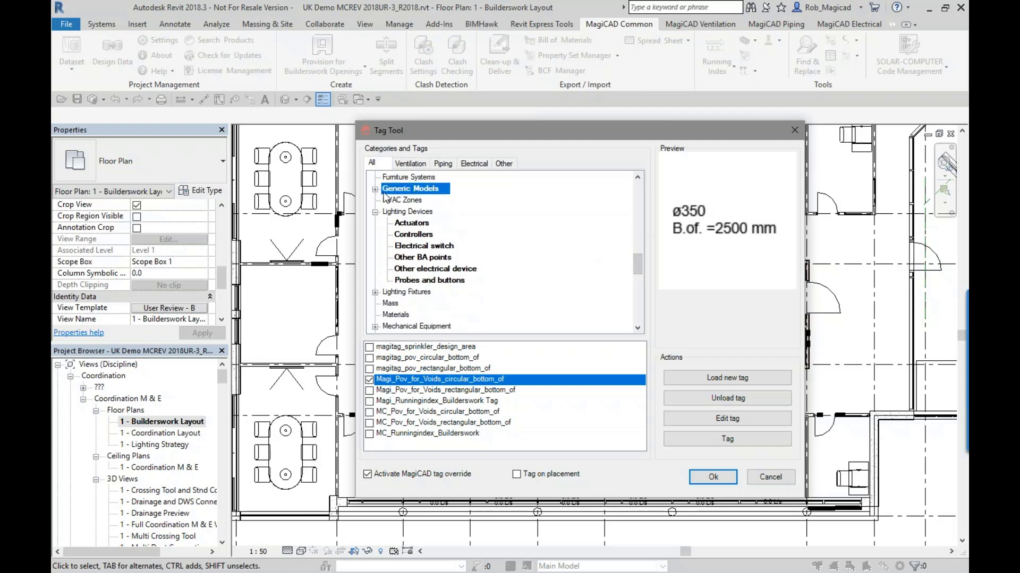
- Expand the Generic Models category and compare the previews of Magi_Pov_for_Voids_rectangular_bottom_of and Magi_Pov_for_Voids_circular_bottom_of
{"action": "left_click", "coordinate": [375, 191]}
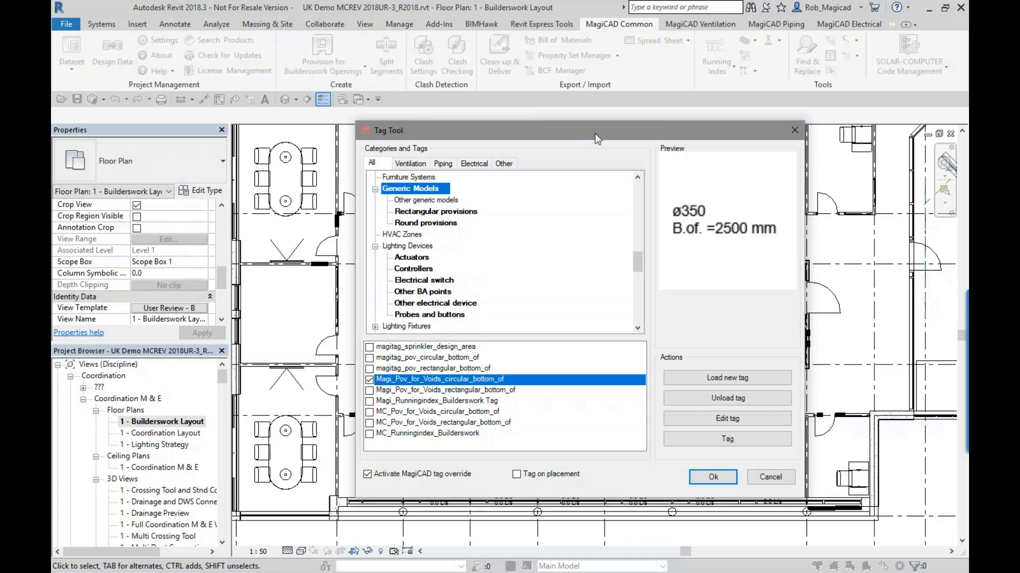
{"action": "left_click_drag", "start_coordinate": [595, 132], "coordinate": [622, 144]}
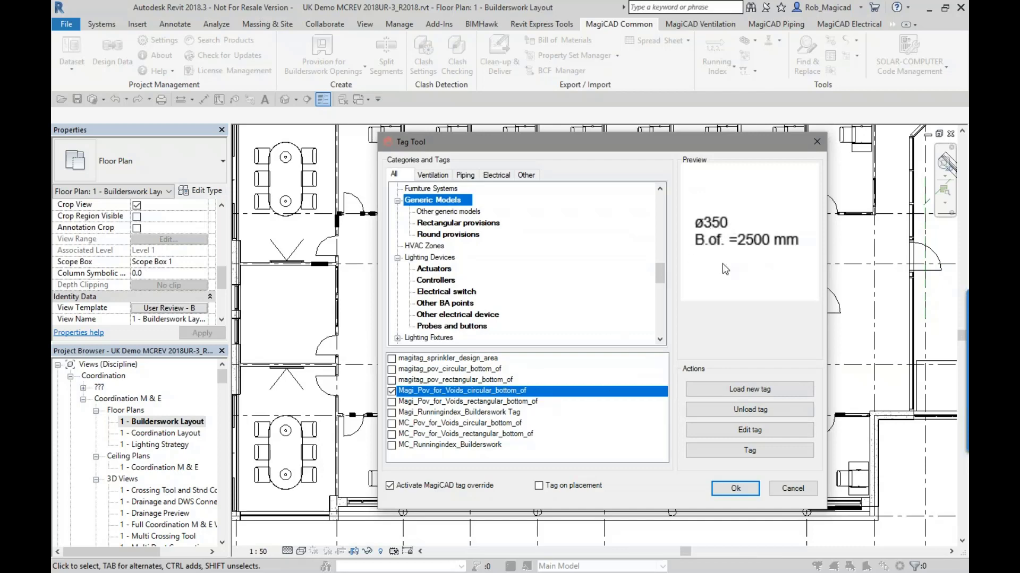
{"action": "left_click", "coordinate": [440, 402]}
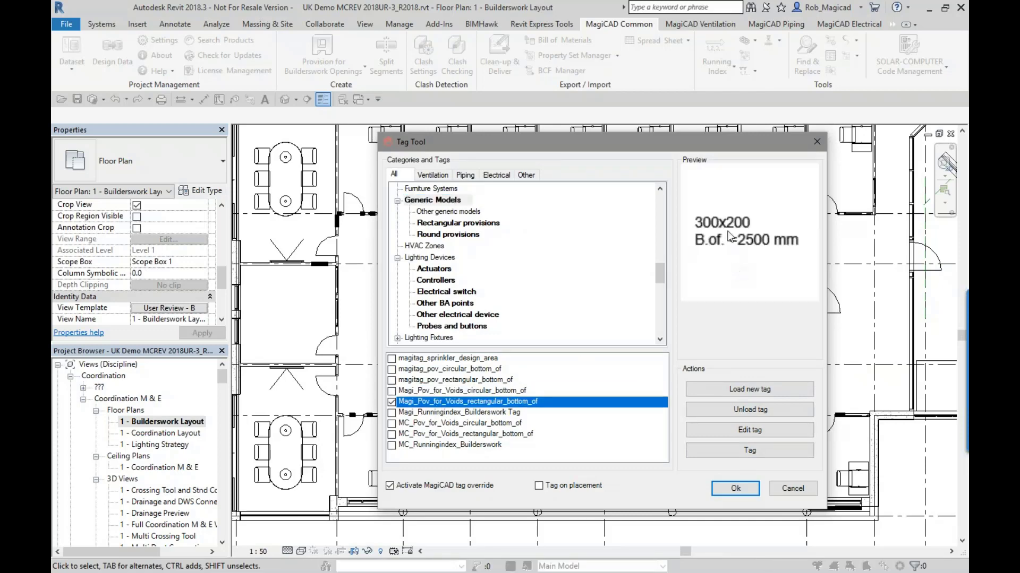
{"action": "left_click", "coordinate": [524, 391]}
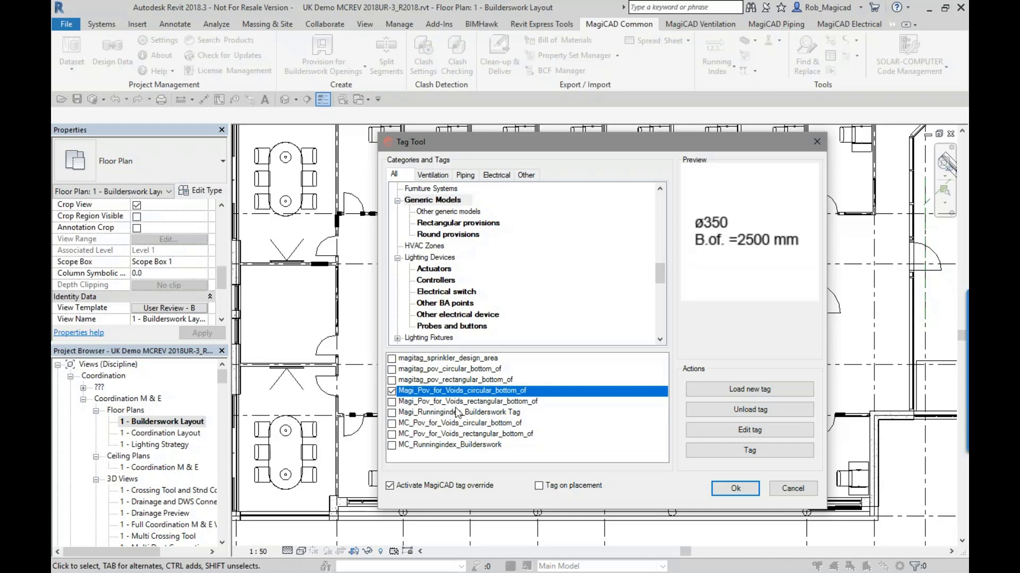
- Tag four void provisions in the upper offices' corridor wall with the Tag Tool, placing three tags above the wall and one below
{"action": "left_click", "coordinate": [703, 451]}
{"action": "scroll", "coordinate": [425, 353], "scroll_direction": "up", "scroll_amount": 6}
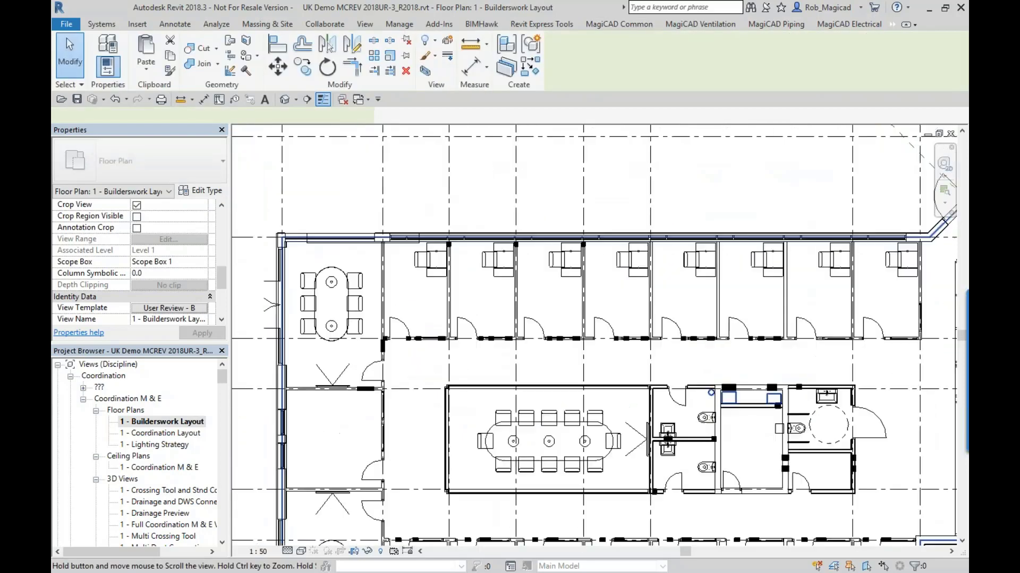
{"action": "left_click", "coordinate": [425, 353]}
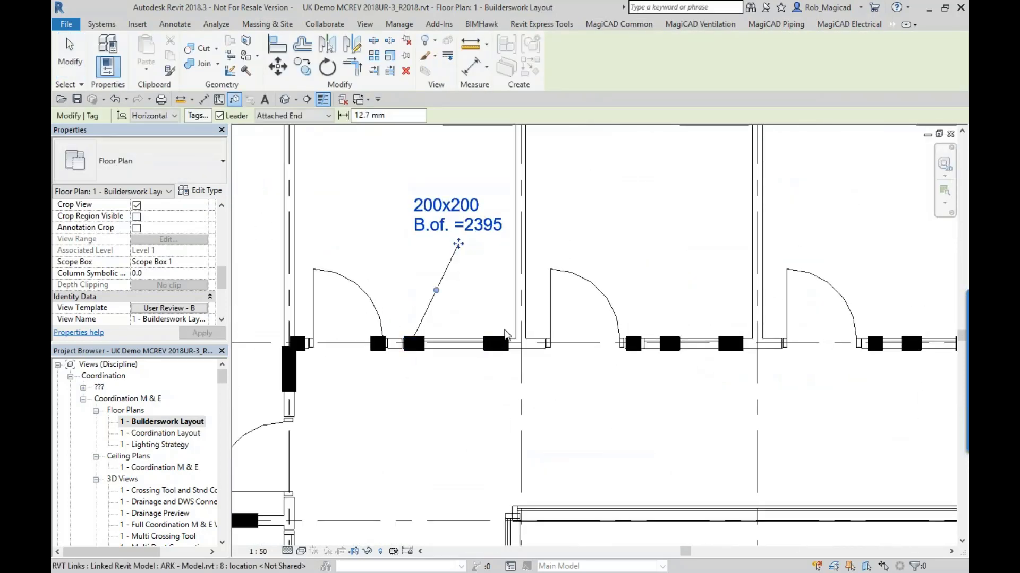
{"action": "left_click", "coordinate": [503, 340]}
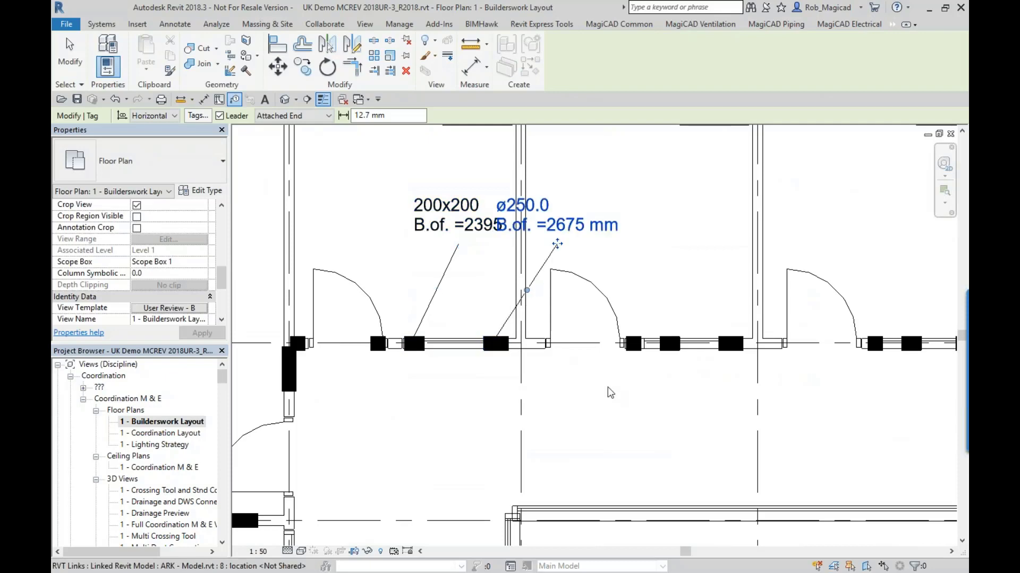
{"action": "left_click", "coordinate": [633, 344]}
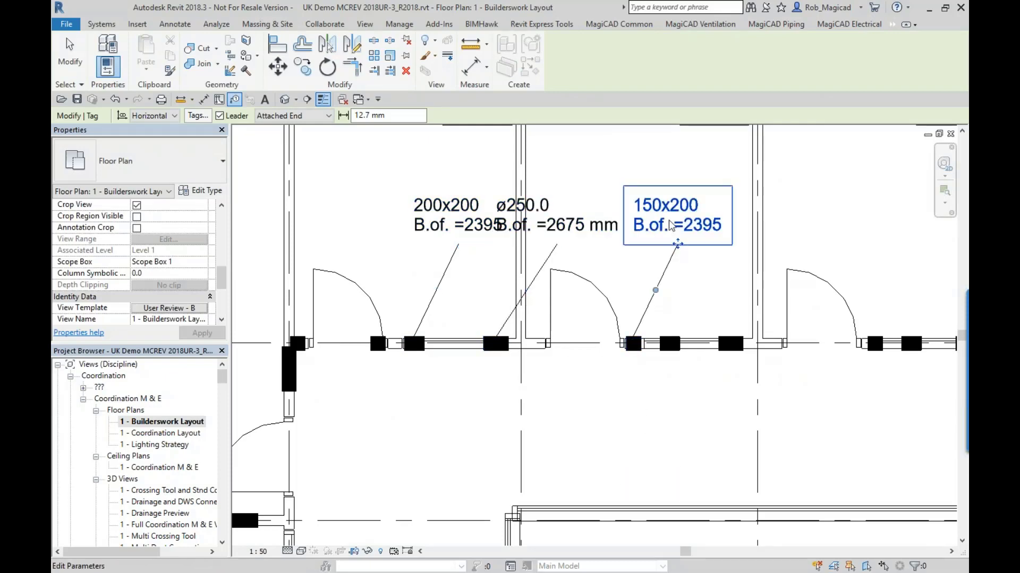
{"action": "left_click", "coordinate": [671, 361]}
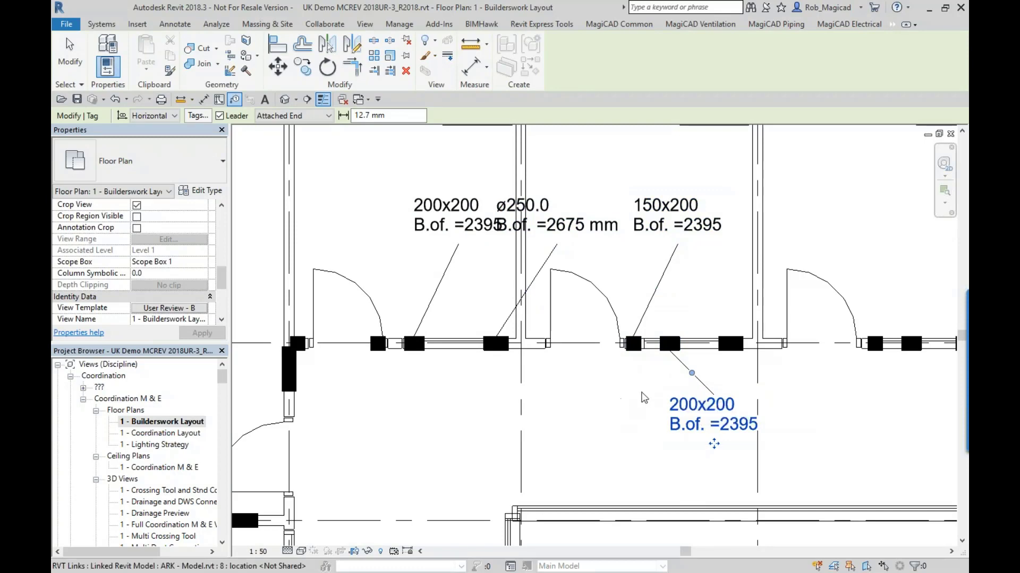
{"action": "key", "text": "Escape"}
{"action": "key", "text": "Escape"}
- Review the tag types available for the void tag placed below the corridor wall
{"action": "left_click", "coordinate": [695, 409]}
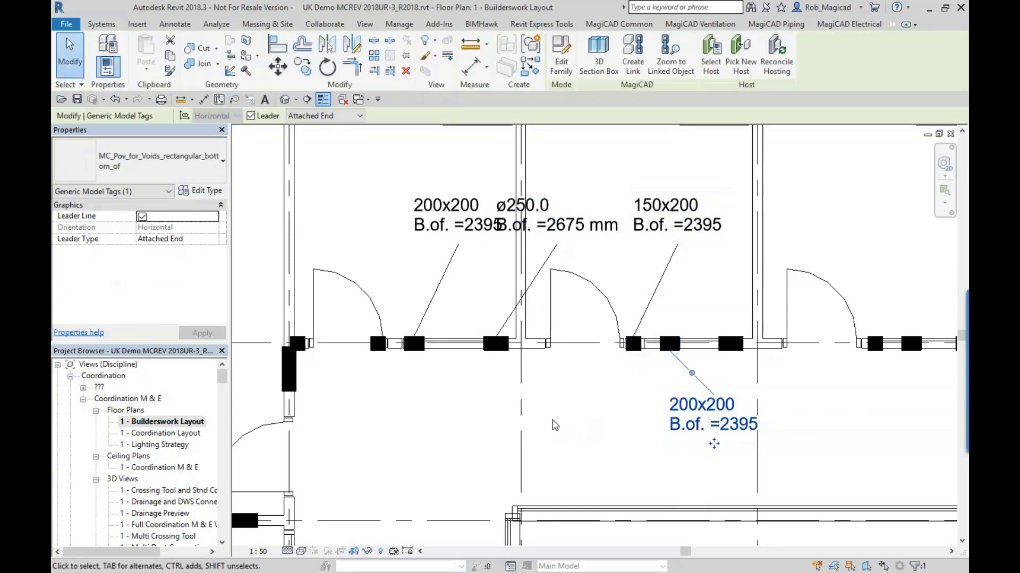
{"action": "left_click", "coordinate": [159, 159]}
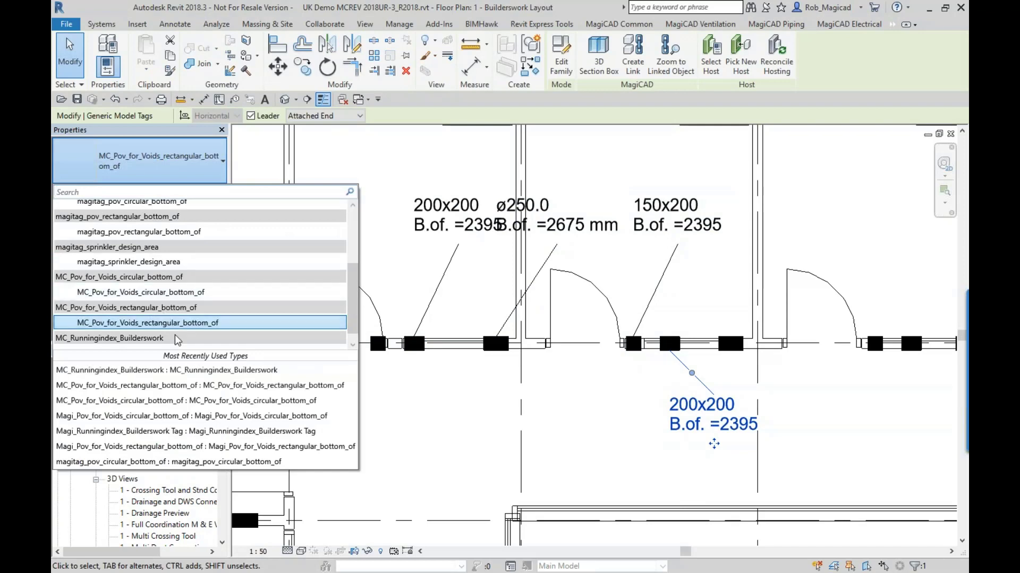
{"action": "key", "text": "Escape"}
{"action": "key", "text": "Escape"}
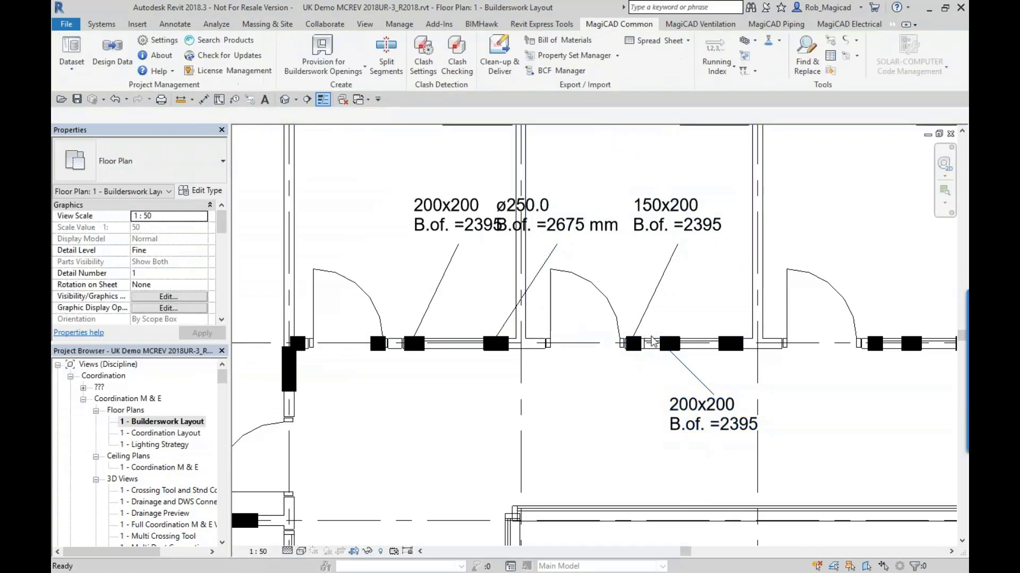
{"action": "left_click", "coordinate": [709, 420]}
{"action": "left_click", "coordinate": [139, 159]}
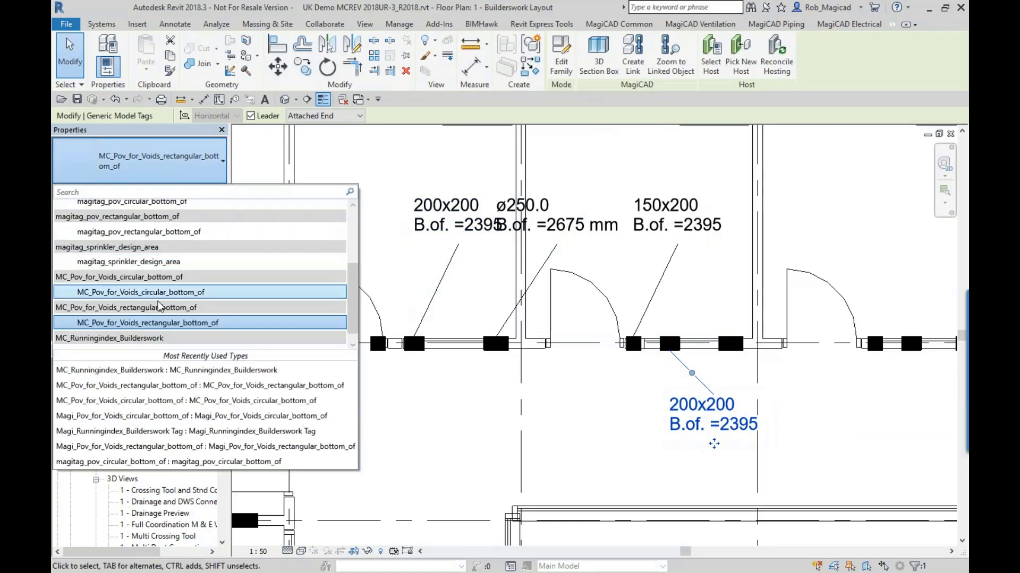
{"action": "key", "text": "Escape"}
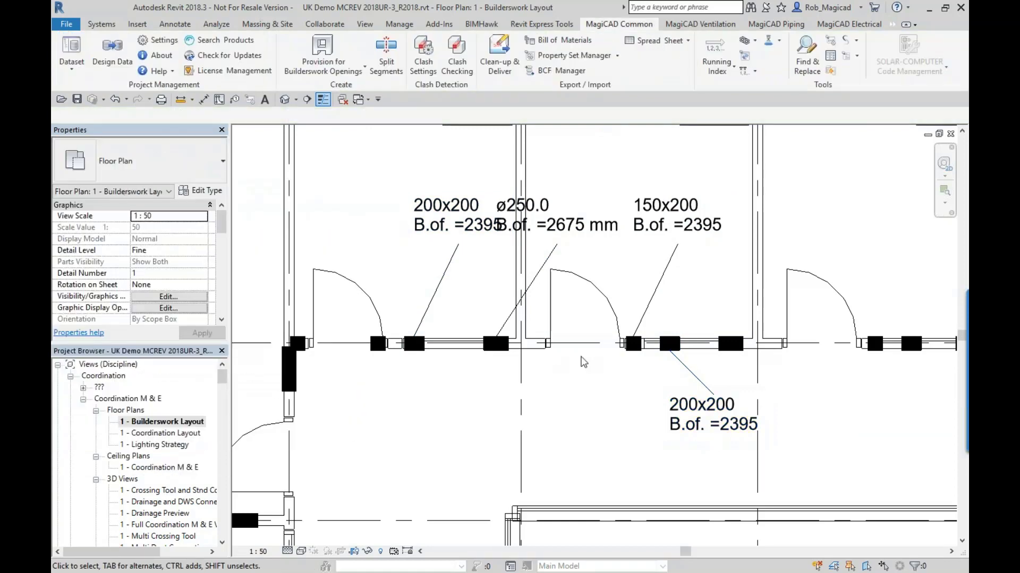
- Look over the tagged openings across the 1 - Builderswork Layout plan and close that view
{"action": "scroll", "coordinate": [577, 362], "scroll_direction": "down", "scroll_amount": 3}
{"action": "middle_click_drag", "start_coordinate": [553, 361], "coordinate": [373, 323]}
{"action": "scroll", "coordinate": [373, 322], "scroll_direction": "down", "scroll_amount": 1}
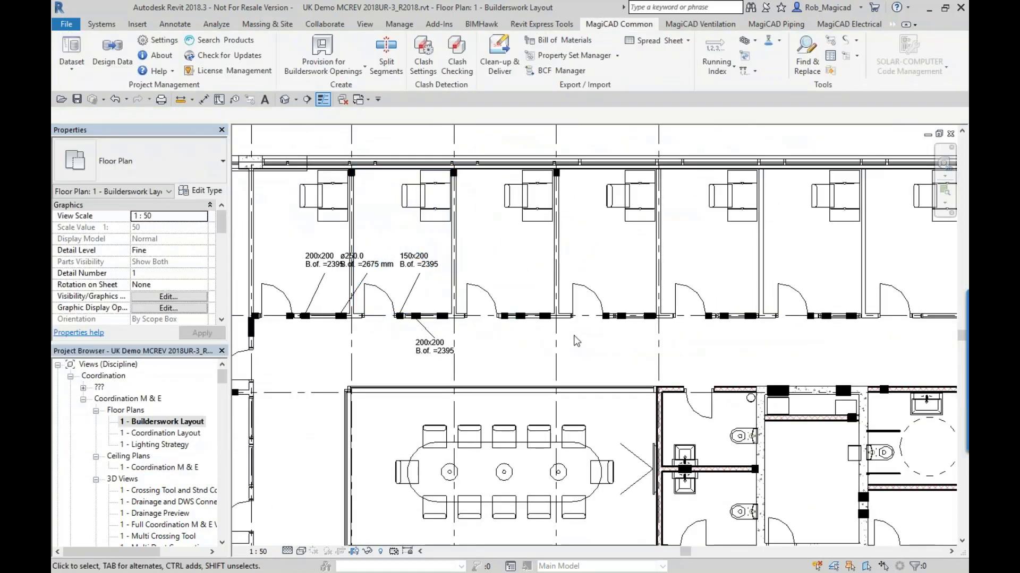
{"action": "scroll", "coordinate": [576, 341], "scroll_direction": "down", "scroll_amount": 1}
{"action": "middle_click_drag", "start_coordinate": [576, 342], "coordinate": [507, 282]}
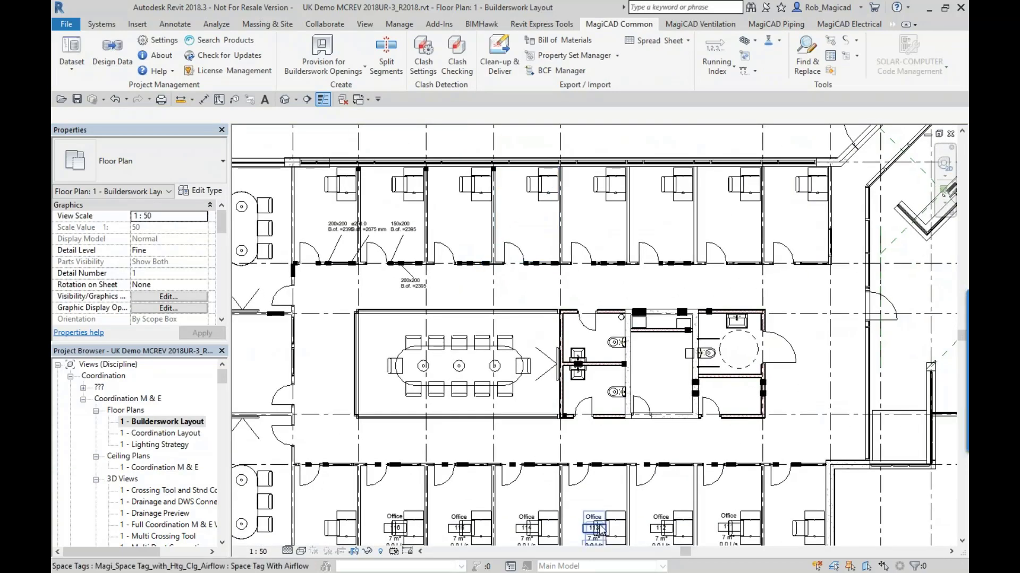
{"action": "scroll", "coordinate": [941, 171], "scroll_direction": "down", "scroll_amount": 2}
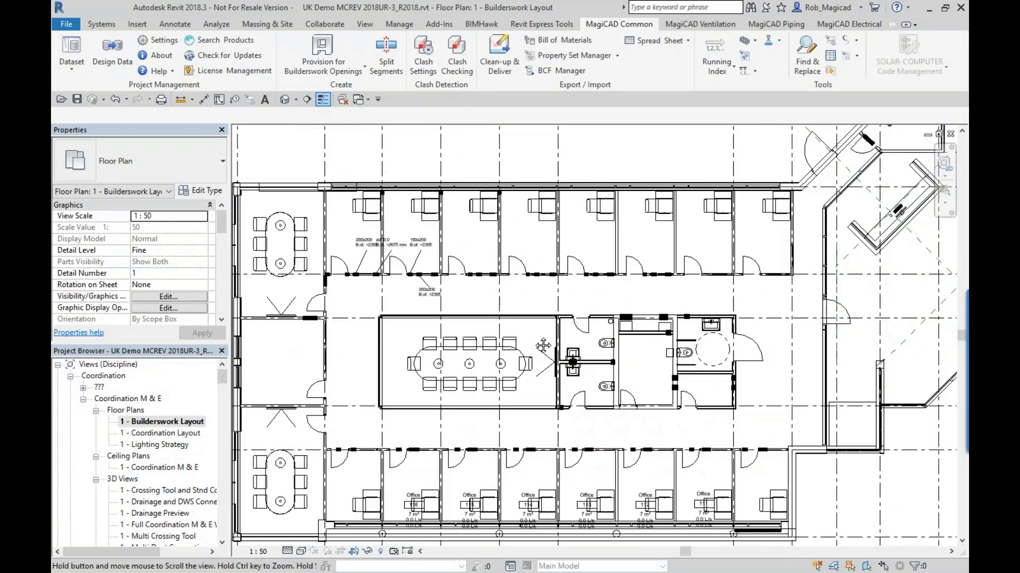
{"action": "left_click", "coordinate": [951, 134]}
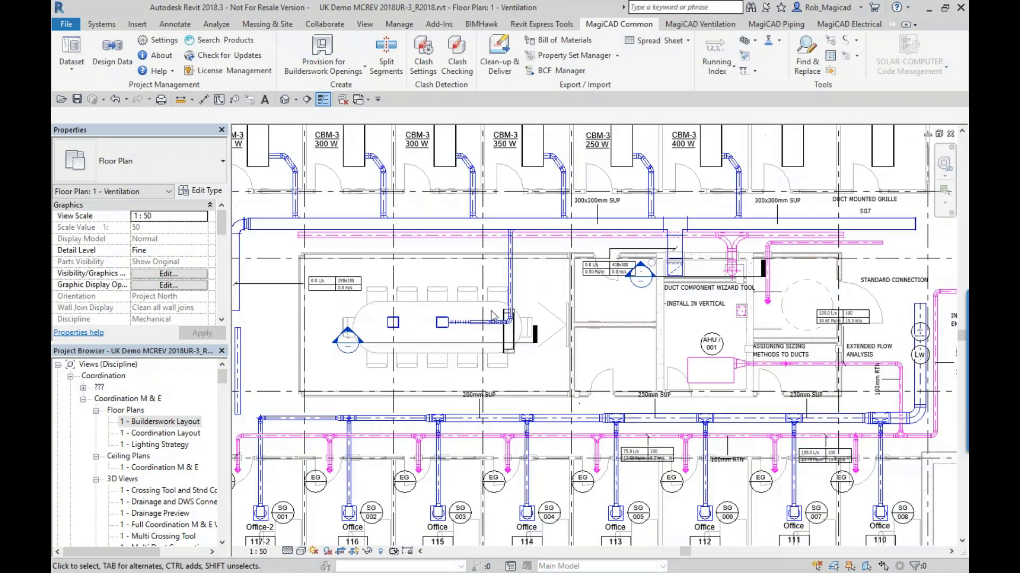
- Set up a Legend Tool run for the current ventilation view with view name Ventilation Legend and template Ventilation Legend - S&E Ventilation
{"action": "scroll", "coordinate": [493, 316], "scroll_direction": "down", "scroll_amount": 3}
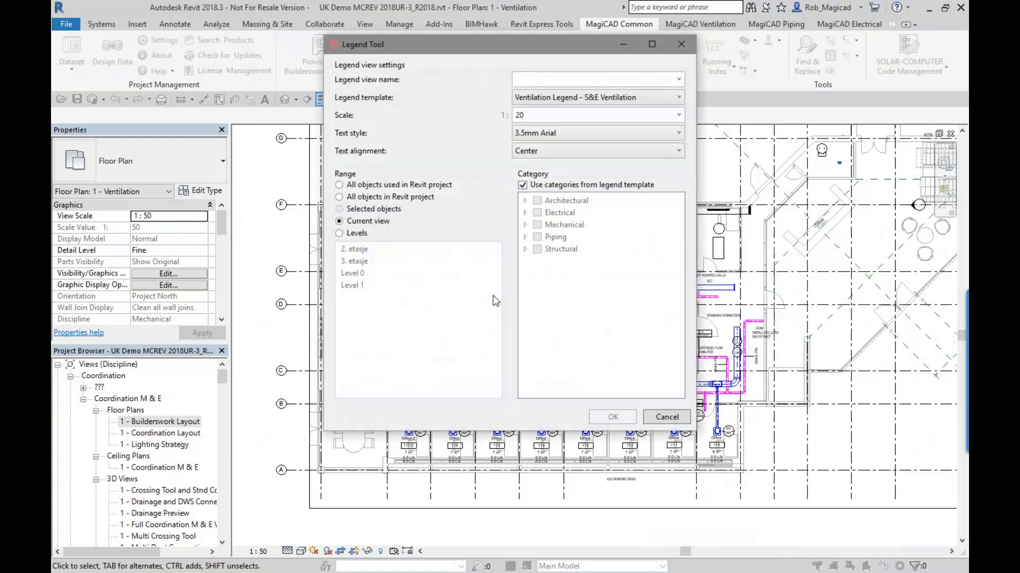
{"action": "left_click", "coordinate": [678, 80]}
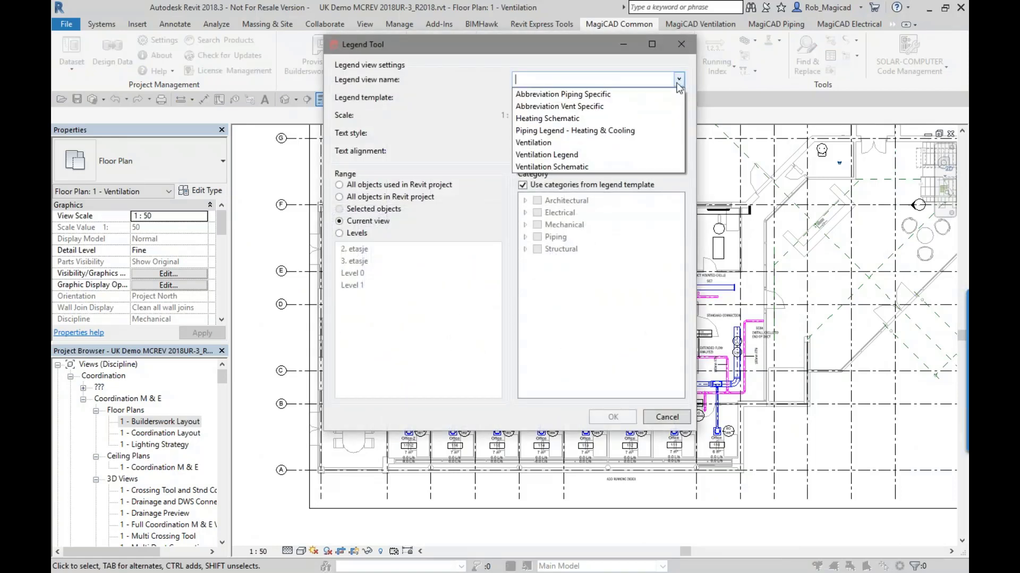
{"action": "left_click", "coordinate": [619, 157]}
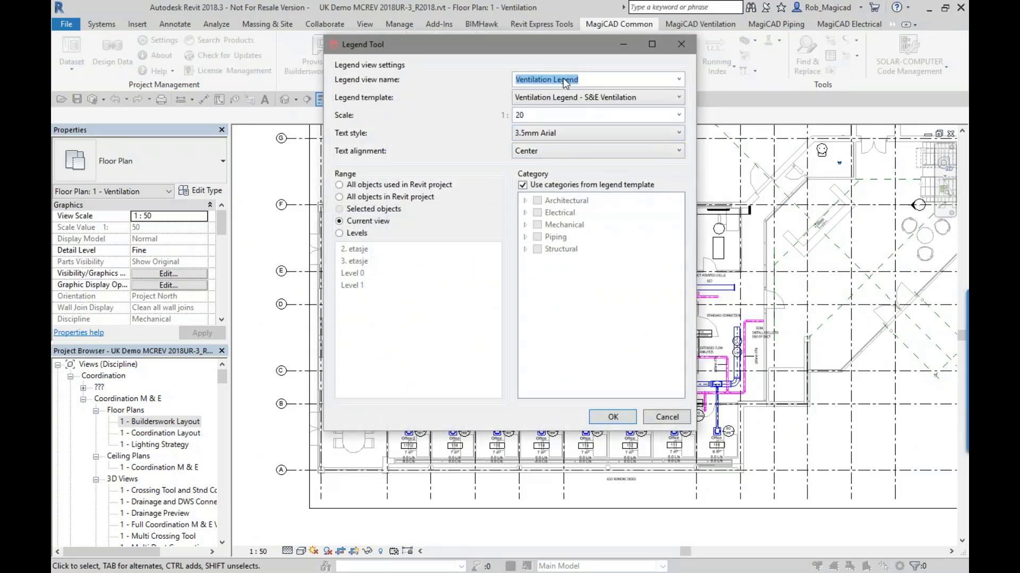
{"action": "left_click_drag", "start_coordinate": [566, 82], "coordinate": [521, 76]}
{"action": "left_click", "coordinate": [603, 100]}
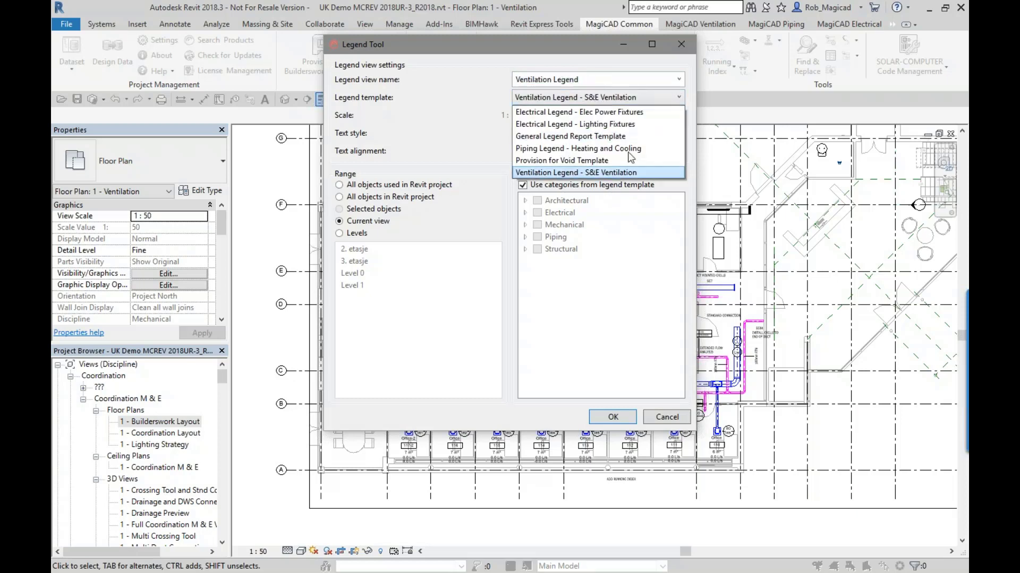
{"action": "left_click", "coordinate": [578, 173]}
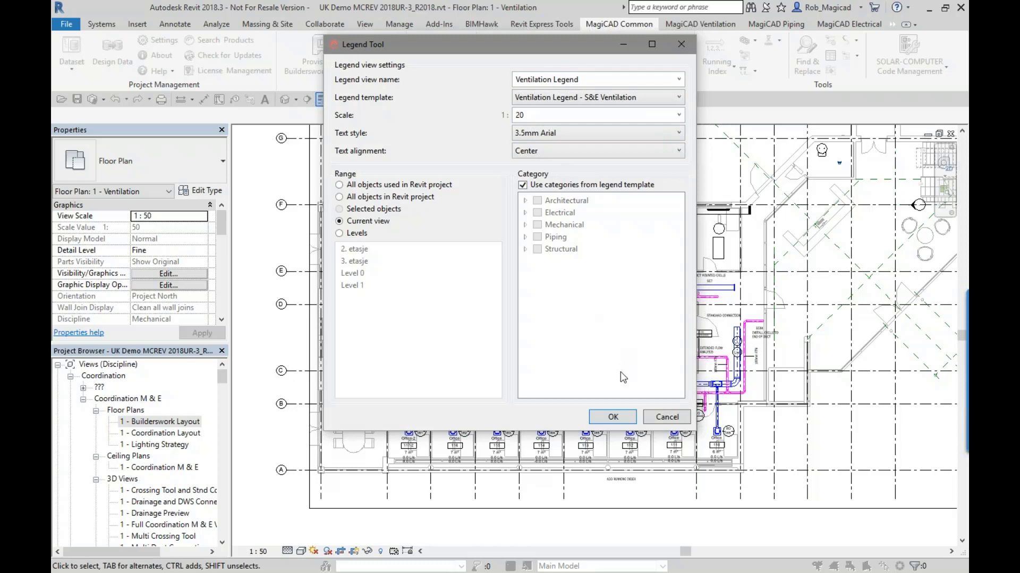
- Generate the ventilation legend, deleting all existing data and adding a new legend table to the existing view
{"action": "left_click", "coordinate": [611, 417]}
{"action": "left_click", "coordinate": [470, 276]}
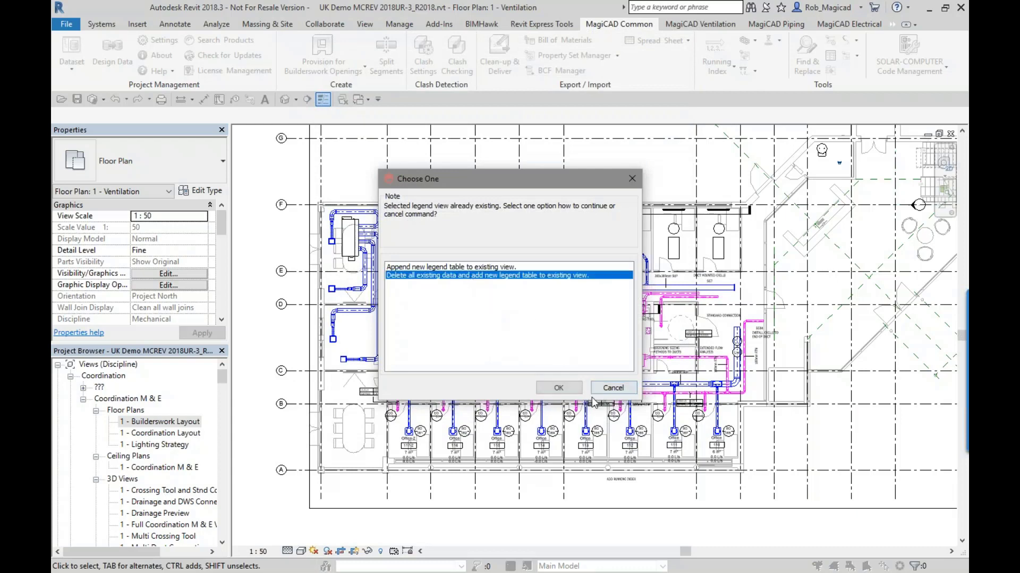
{"action": "left_click", "coordinate": [558, 388]}
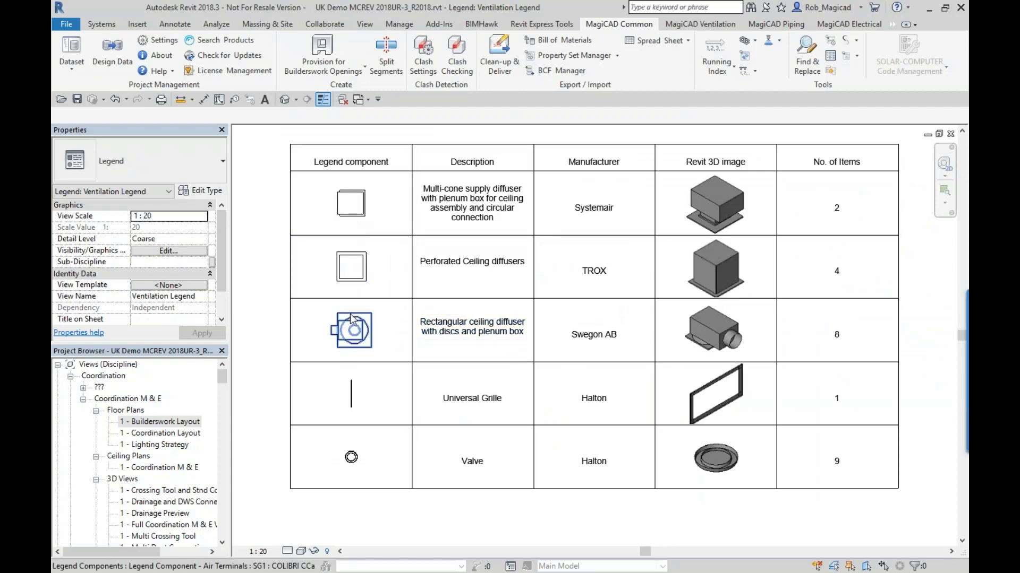
- Check the family choices for the Systemair diffuser's legend component and examine the legend table's remaining columns
{"action": "left_click", "coordinate": [351, 203]}
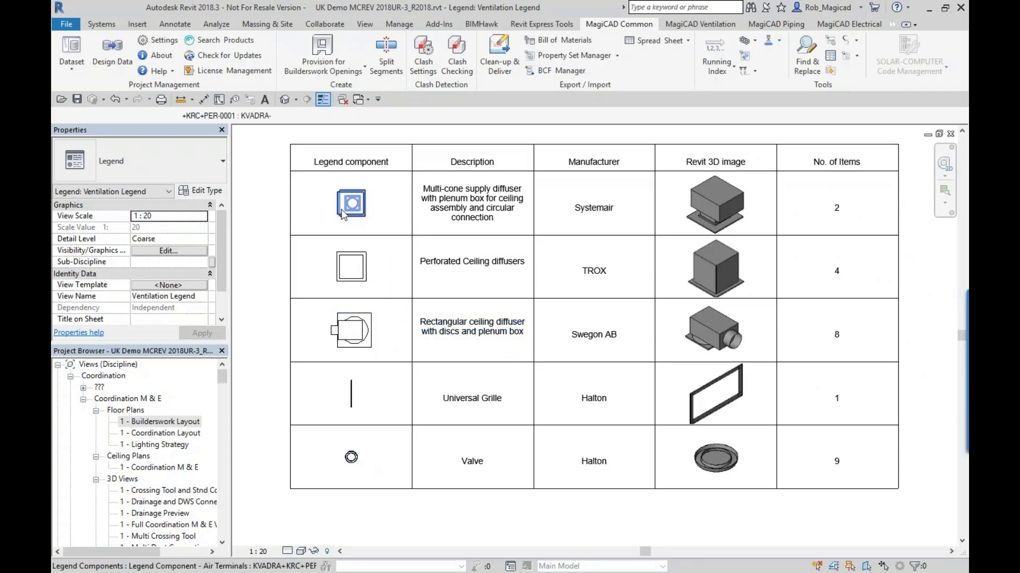
{"action": "left_click", "coordinate": [298, 117]}
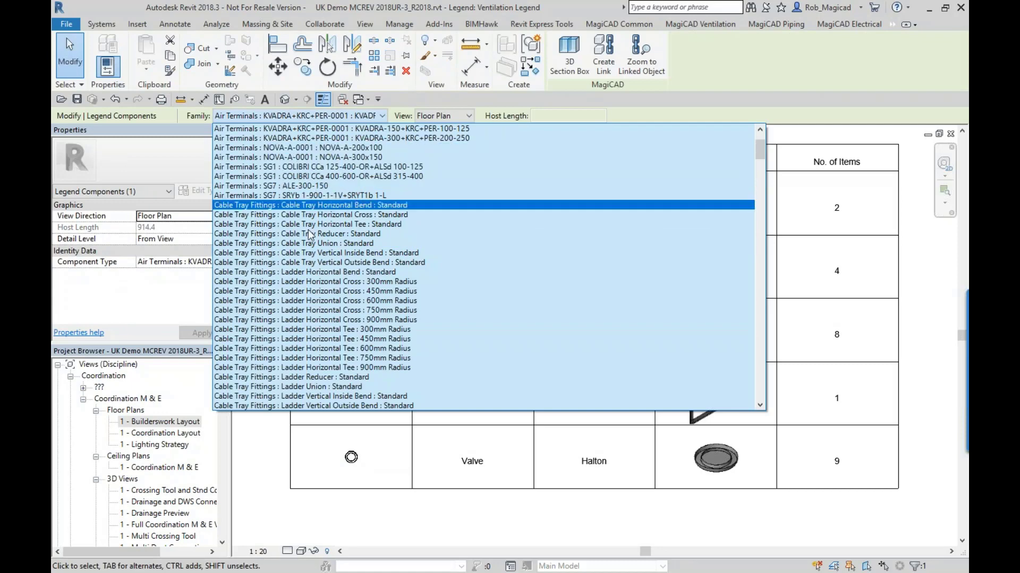
{"action": "left_click", "coordinate": [269, 470]}
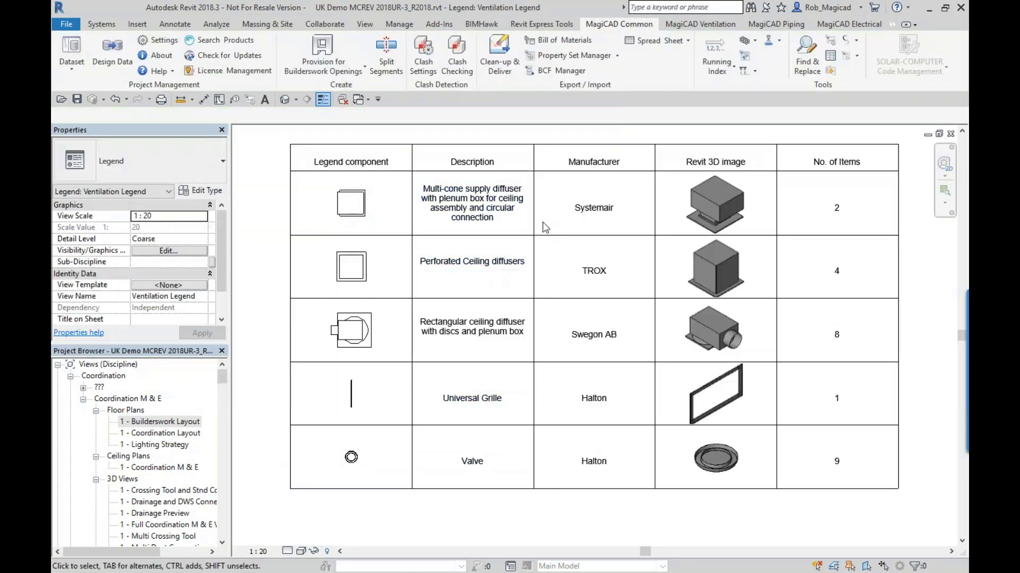
{"action": "middle_click_drag", "start_coordinate": [579, 205], "coordinate": [465, 199]}
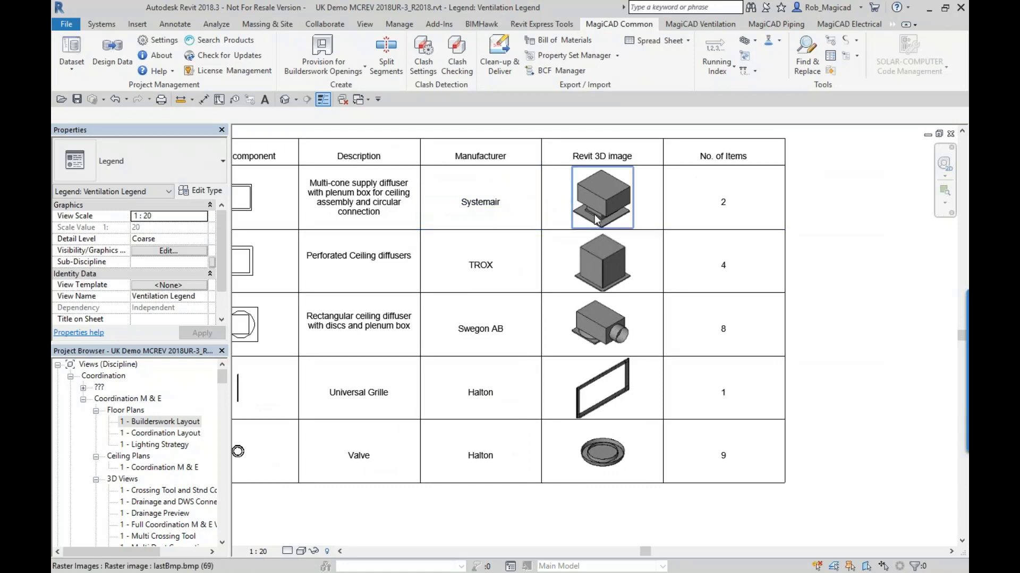
- Close the Ventilation Legend view and open the sheet MEP-101 - Ventilation Layout - 0F
{"action": "scroll", "coordinate": [721, 414], "scroll_direction": "down", "scroll_amount": 2}
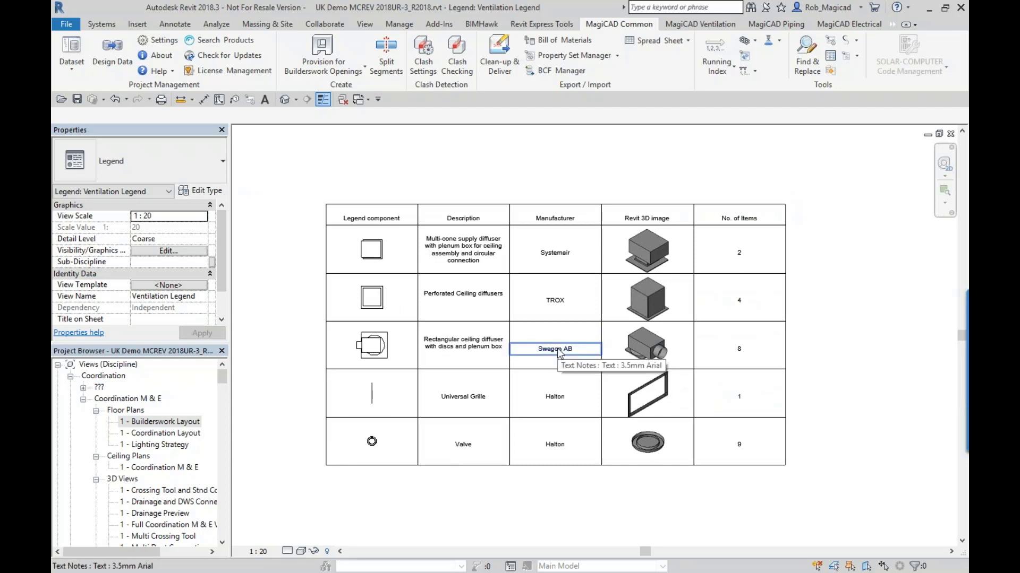
{"action": "left_click", "coordinate": [951, 135]}
{"action": "double_click", "coordinate": [154, 435]}
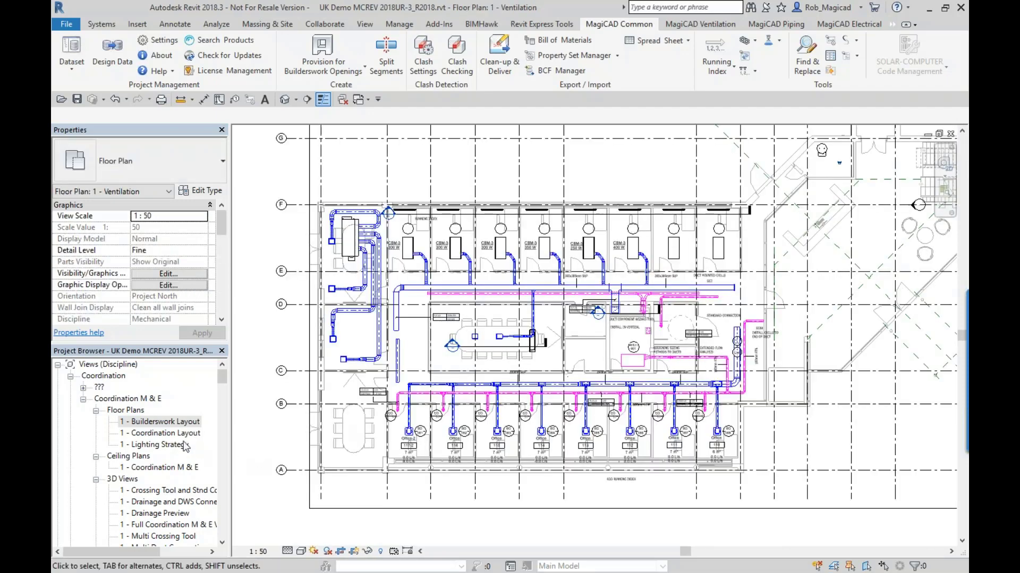
{"action": "left_click_drag", "start_coordinate": [215, 381], "coordinate": [213, 462]}
{"action": "double_click", "coordinate": [159, 433]}
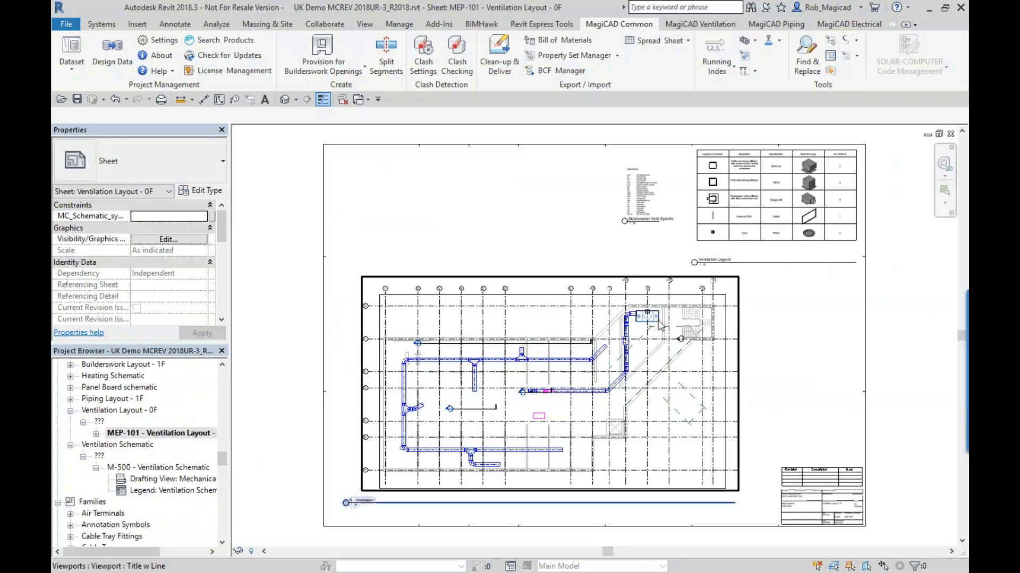
- Examine the ventilation legend table and the Abbreviation Vent Specific legend placed on the MEP-101 sheet
{"action": "scroll", "coordinate": [740, 207], "scroll_direction": "up", "scroll_amount": 5}
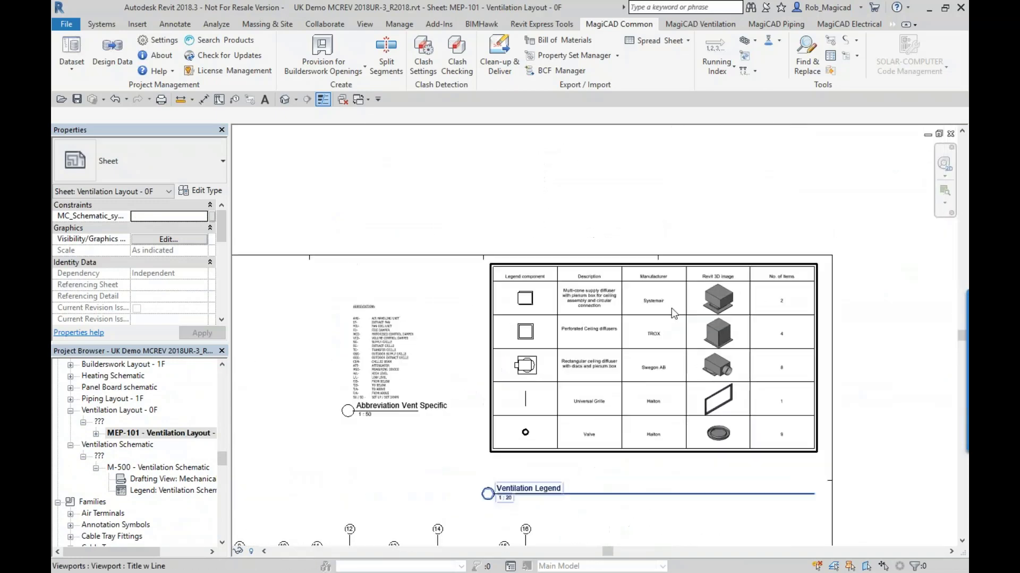
{"action": "scroll", "coordinate": [509, 392], "scroll_direction": "down", "scroll_amount": 4}
{"action": "scroll", "coordinate": [404, 422], "scroll_direction": "up", "scroll_amount": 4}
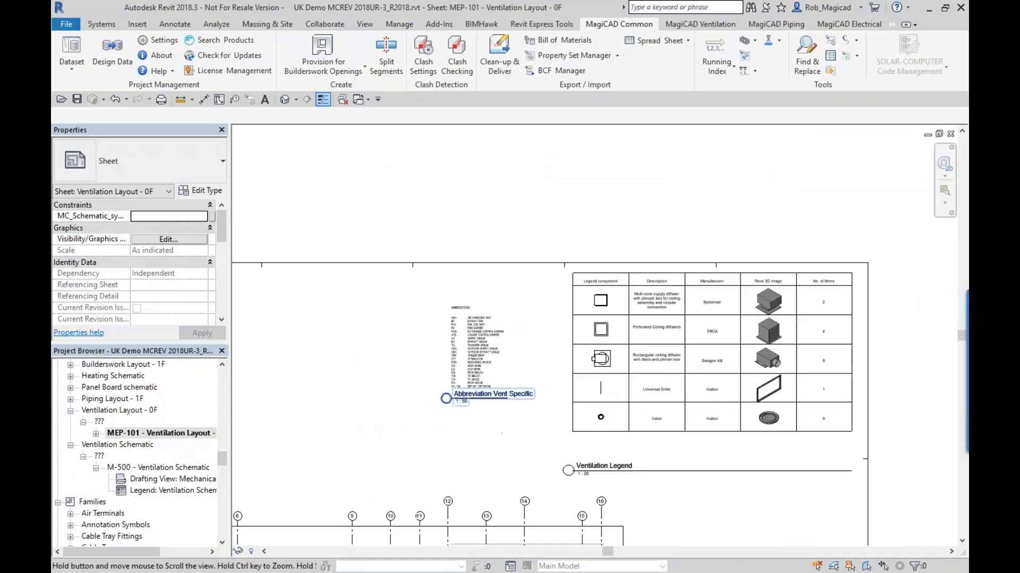
{"action": "scroll", "coordinate": [484, 335], "scroll_direction": "up", "scroll_amount": 2}
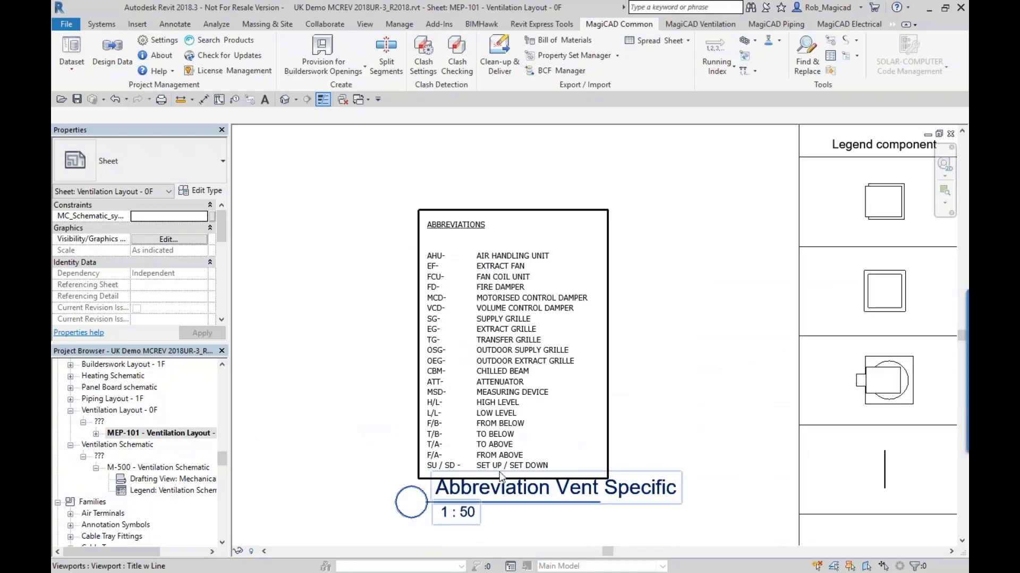
{"action": "scroll", "coordinate": [499, 470], "scroll_direction": "down", "scroll_amount": 2}
{"action": "scroll", "coordinate": [510, 456], "scroll_direction": "down", "scroll_amount": 3}
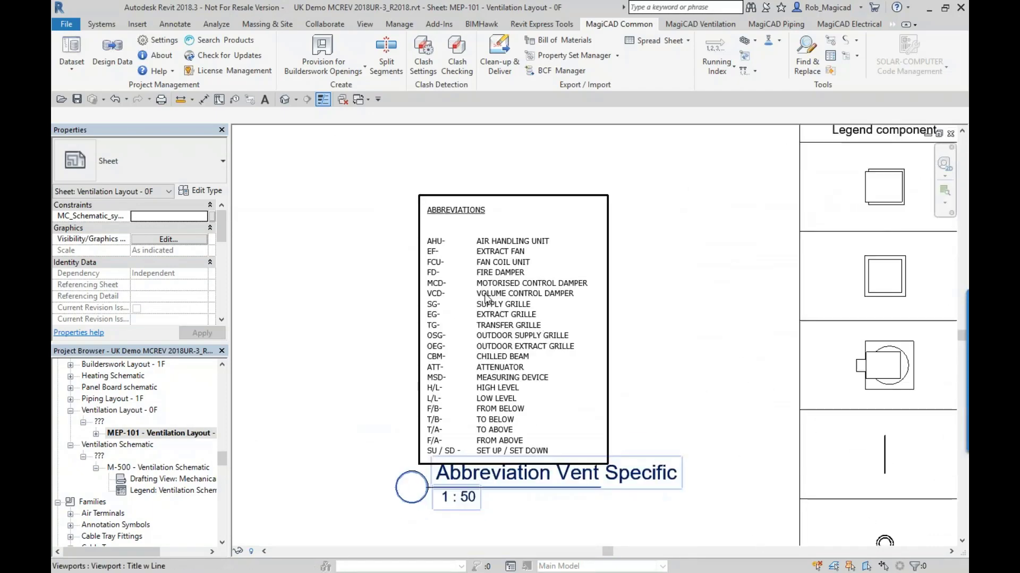
{"action": "middle_click_drag", "start_coordinate": [500, 385], "coordinate": [612, 169]}
{"action": "middle_click_drag", "start_coordinate": [560, 368], "coordinate": [661, 164]}
{"action": "scroll", "coordinate": [609, 312], "scroll_direction": "down", "scroll_amount": 2}
{"action": "middle_click_drag", "start_coordinate": [607, 311], "coordinate": [496, 460]}
{"action": "middle_click_drag", "start_coordinate": [528, 384], "coordinate": [604, 362]}
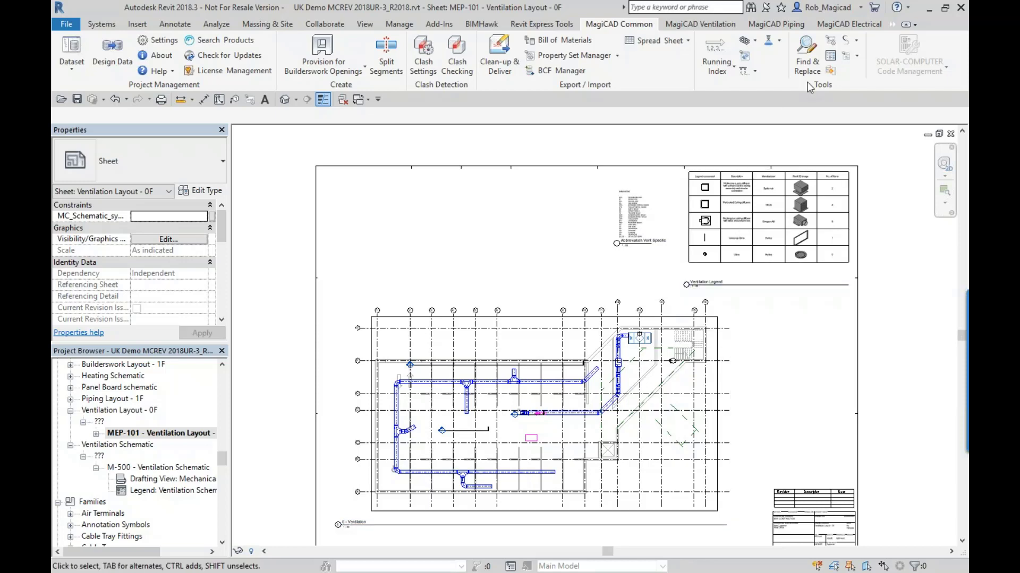
- Start the Sheet Manager and choose MEP-101 Ventilation Layout - 0F as the template sheet
{"action": "left_click", "coordinate": [830, 70]}
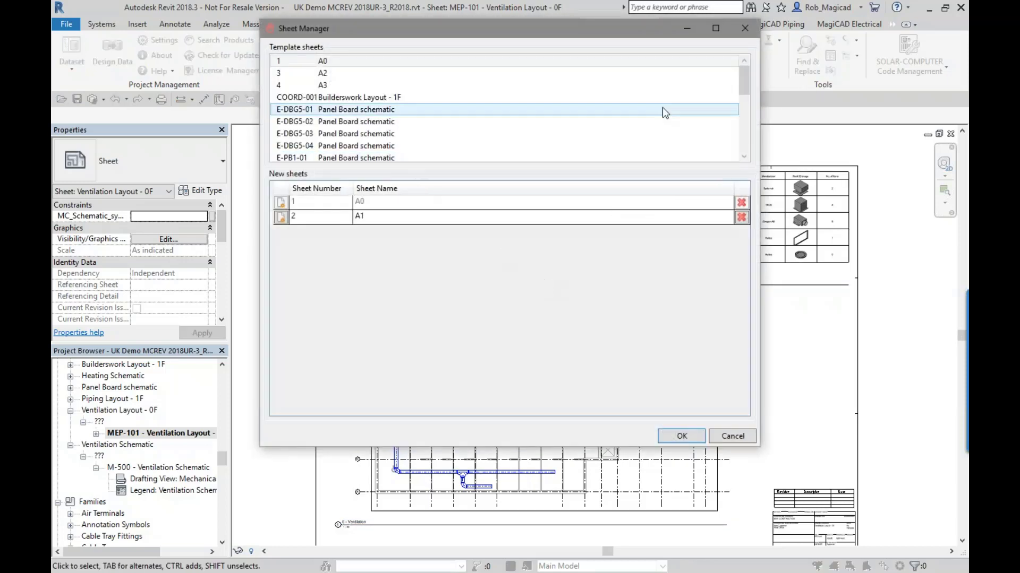
{"action": "left_click_drag", "start_coordinate": [740, 84], "coordinate": [741, 123]}
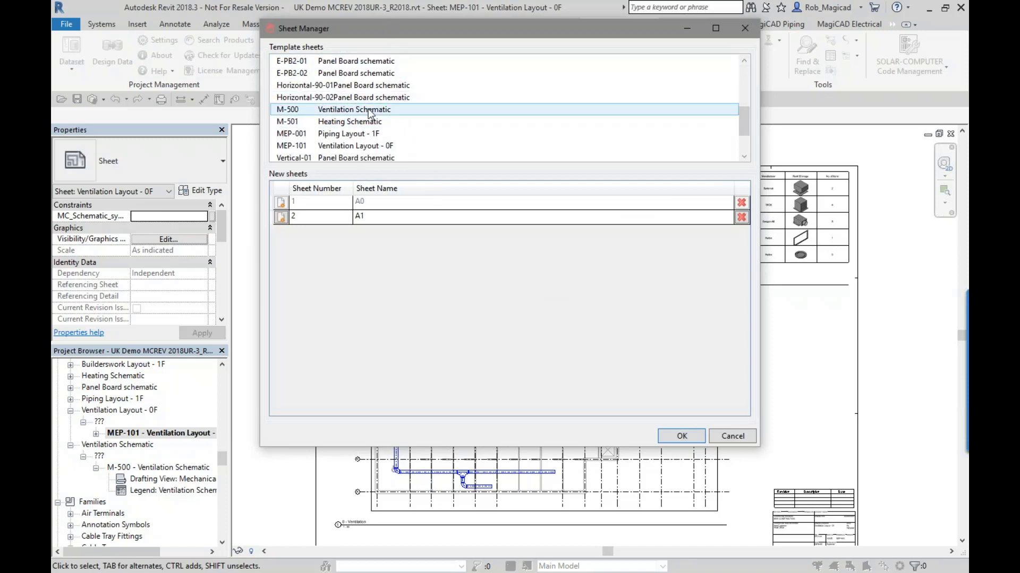
{"action": "left_click", "coordinate": [384, 157]}
{"action": "left_click", "coordinate": [381, 147]}
{"action": "left_click", "coordinate": [518, 146]}
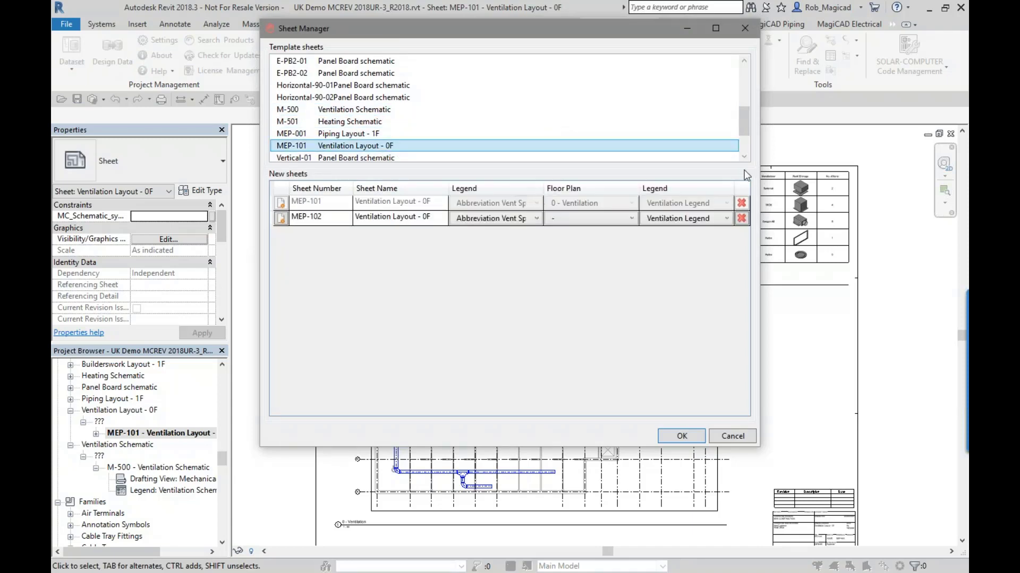
{"action": "left_click_drag", "start_coordinate": [665, 22], "coordinate": [732, 76]}
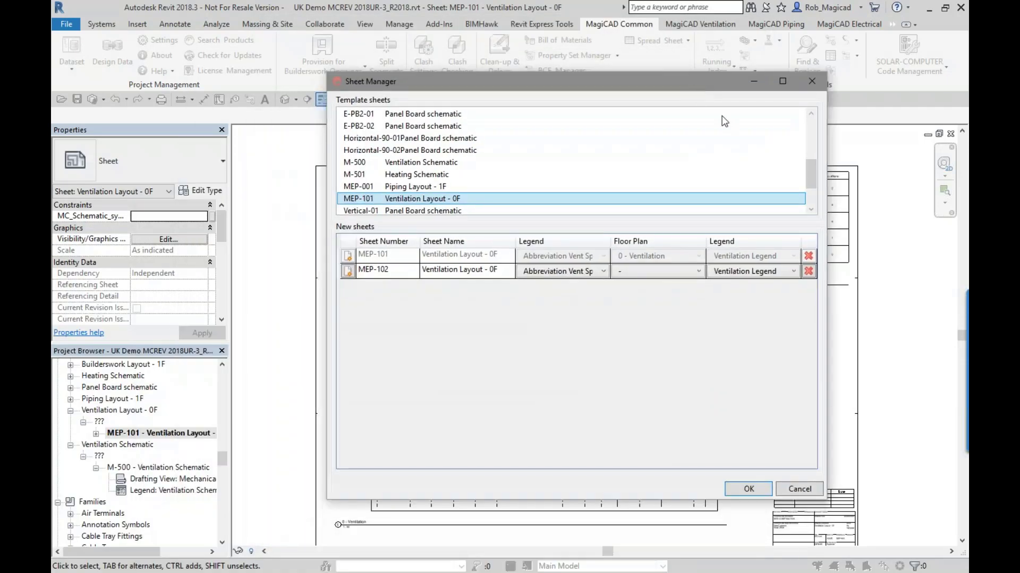
{"action": "left_click_drag", "start_coordinate": [811, 177], "coordinate": [813, 196]}
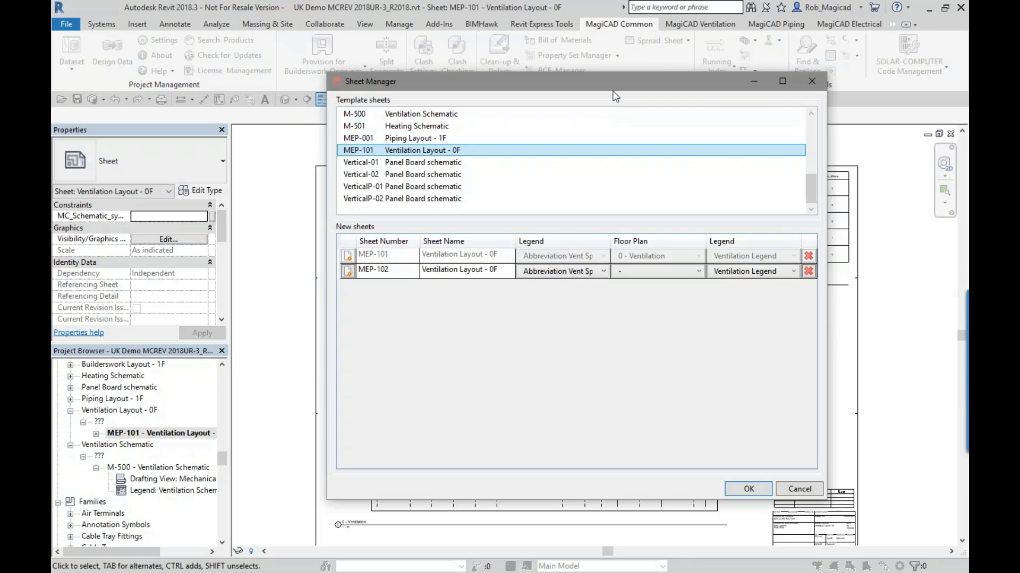
{"action": "left_click_drag", "start_coordinate": [616, 87], "coordinate": [393, 107]}
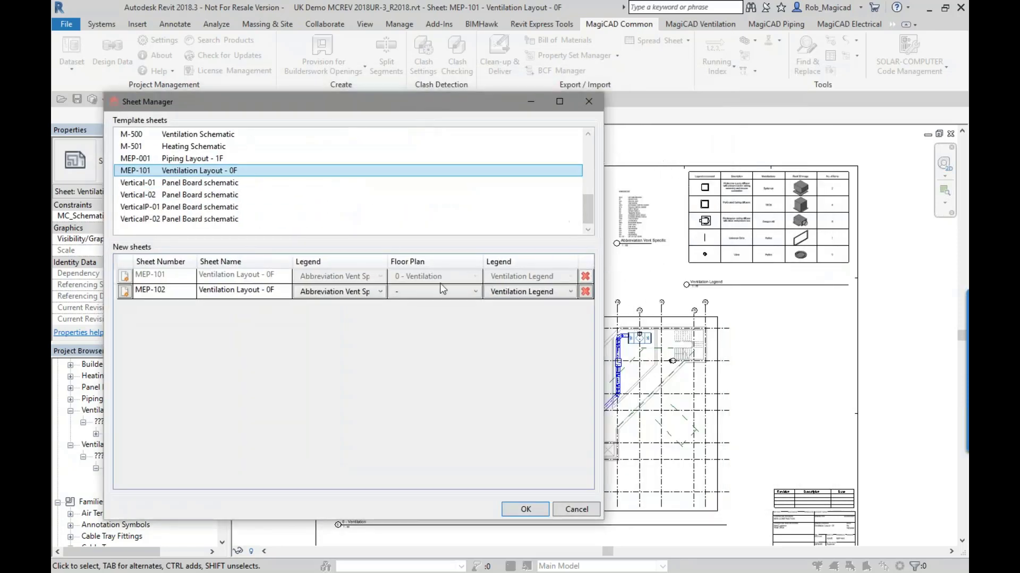
- Name new sheet MEP-102 Ventilation Layout - 1F, assign floor plan 1 - Ventilation, and review its first legend's options
{"action": "key", "text": "ctrl"}
{"action": "key", "text": "ctrl"}
{"action": "left_click", "coordinate": [443, 292]}
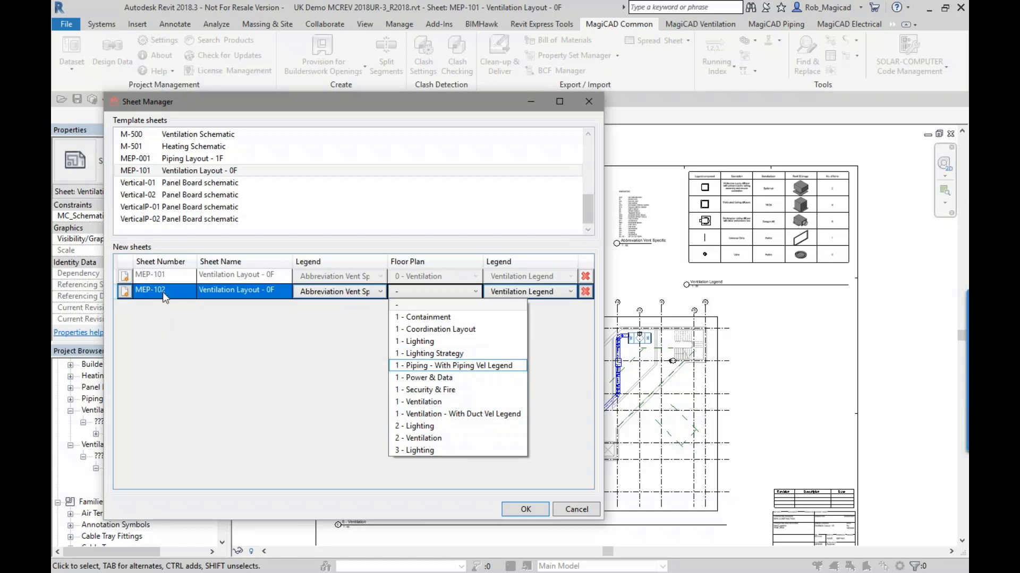
{"action": "left_click", "coordinate": [275, 296]}
{"action": "left_click", "coordinate": [267, 291]}
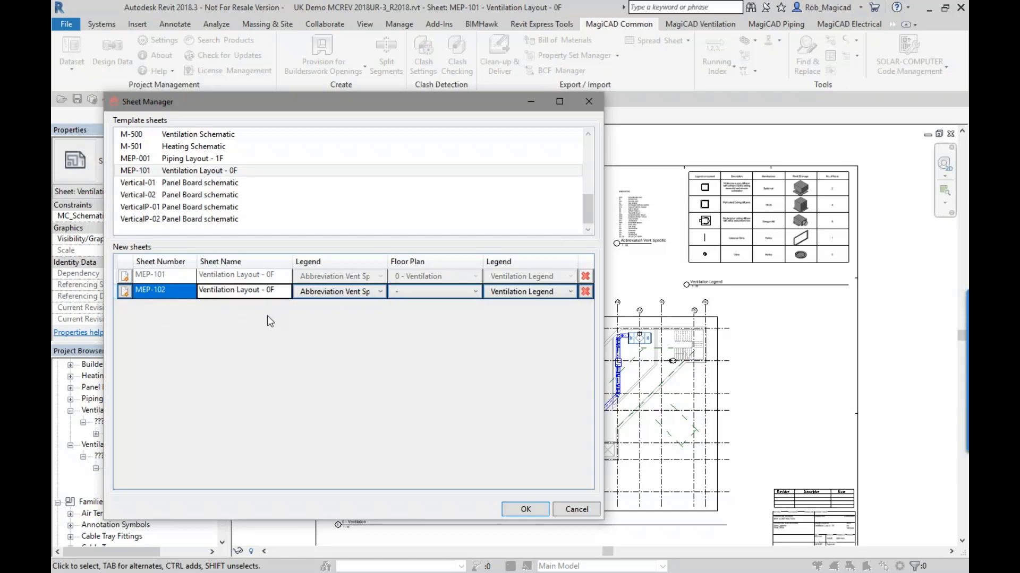
{"action": "type", "text": "1"}
{"action": "left_click", "coordinate": [436, 291]}
{"action": "left_click", "coordinate": [467, 403]}
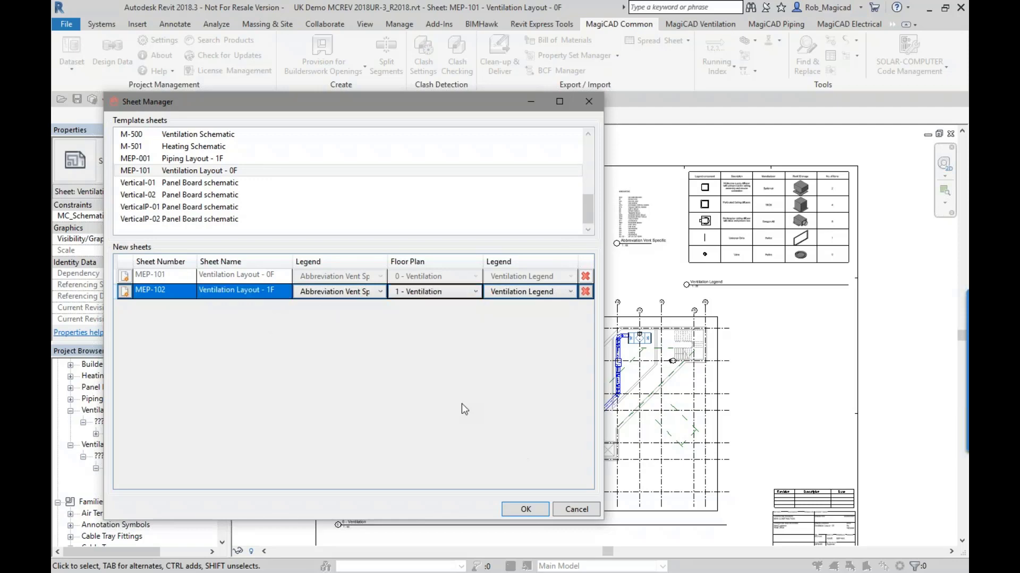
{"action": "left_click", "coordinate": [347, 296]}
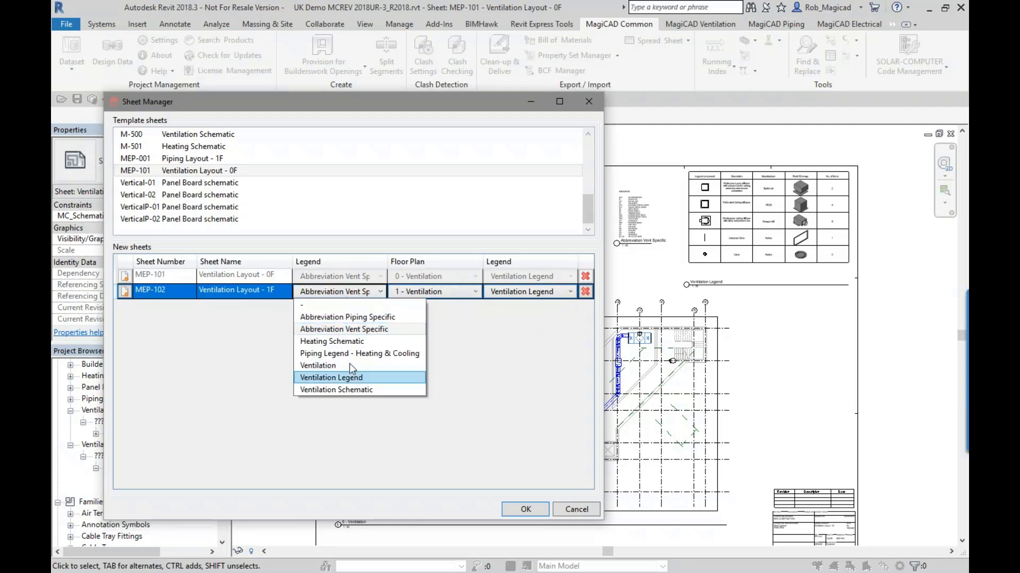
{"action": "left_click", "coordinate": [244, 378]}
- Add sheet MEP-103 named Ventilation Layout - 2F with floor plan 2 - Ventilation, and generate the new sheets
{"action": "left_click", "coordinate": [126, 306]}
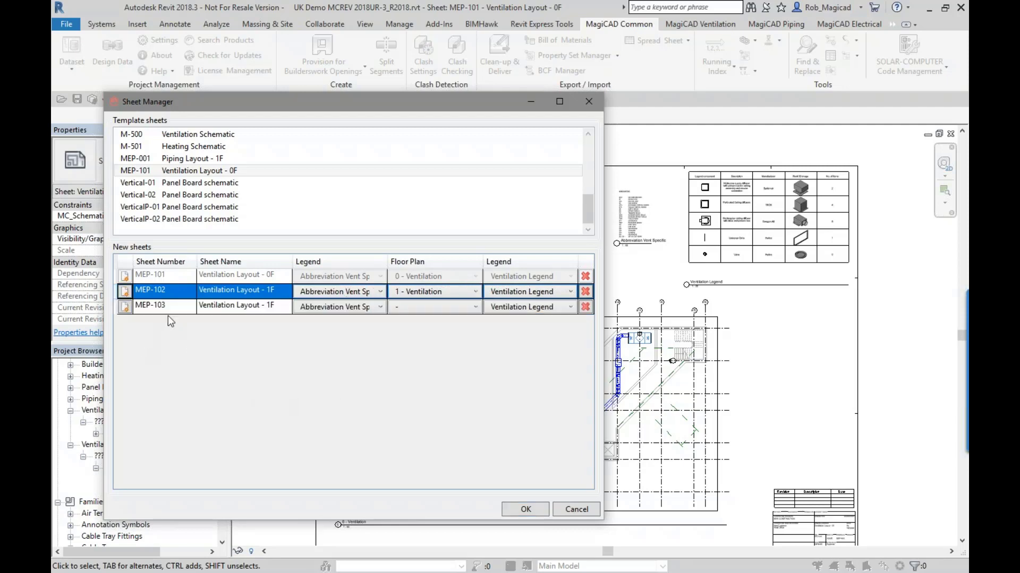
{"action": "left_click", "coordinate": [264, 308]}
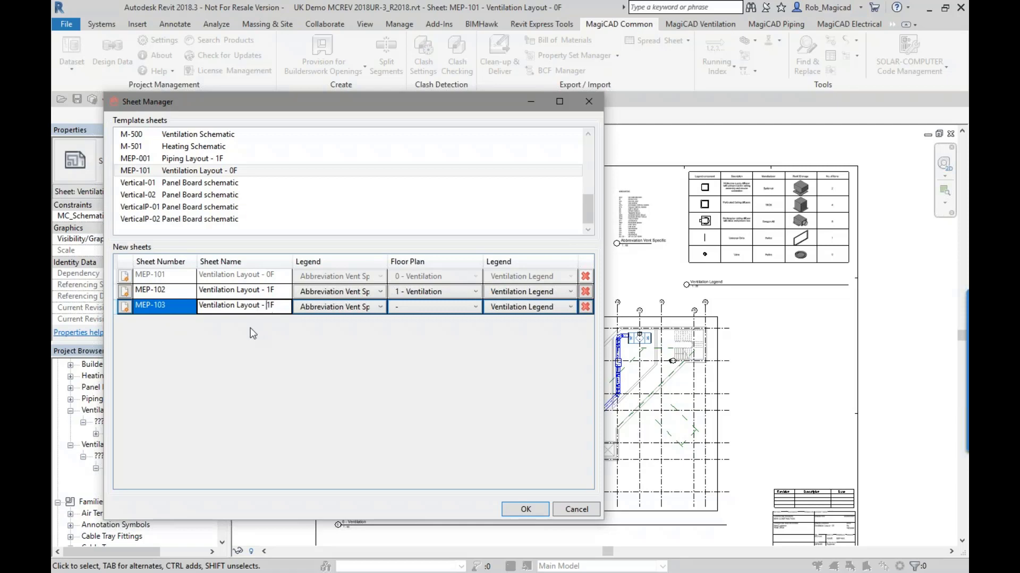
{"action": "type", "text": "2"}
{"action": "left_click", "coordinate": [416, 308]}
{"action": "left_click", "coordinate": [443, 441]}
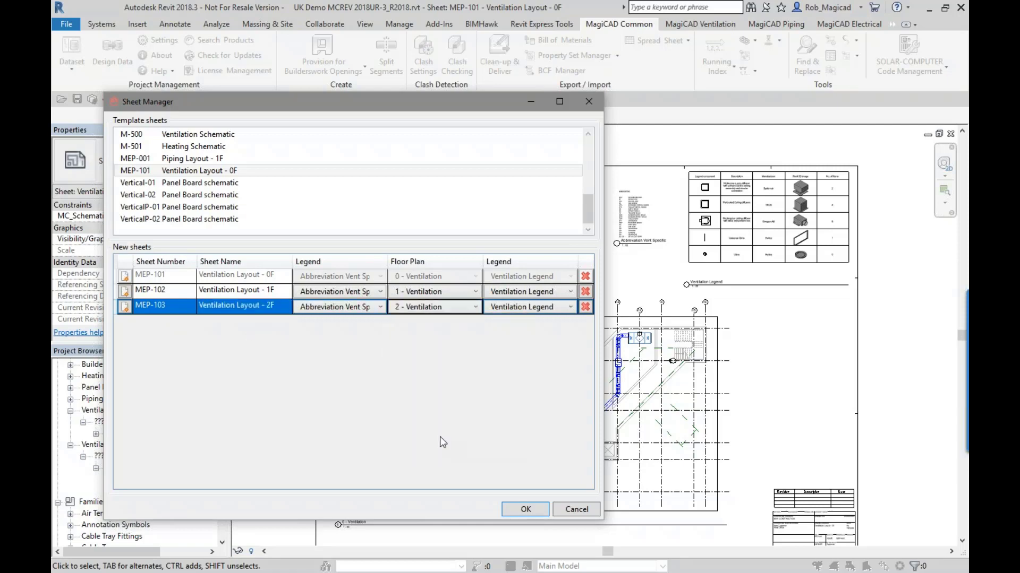
{"action": "left_click", "coordinate": [522, 513]}
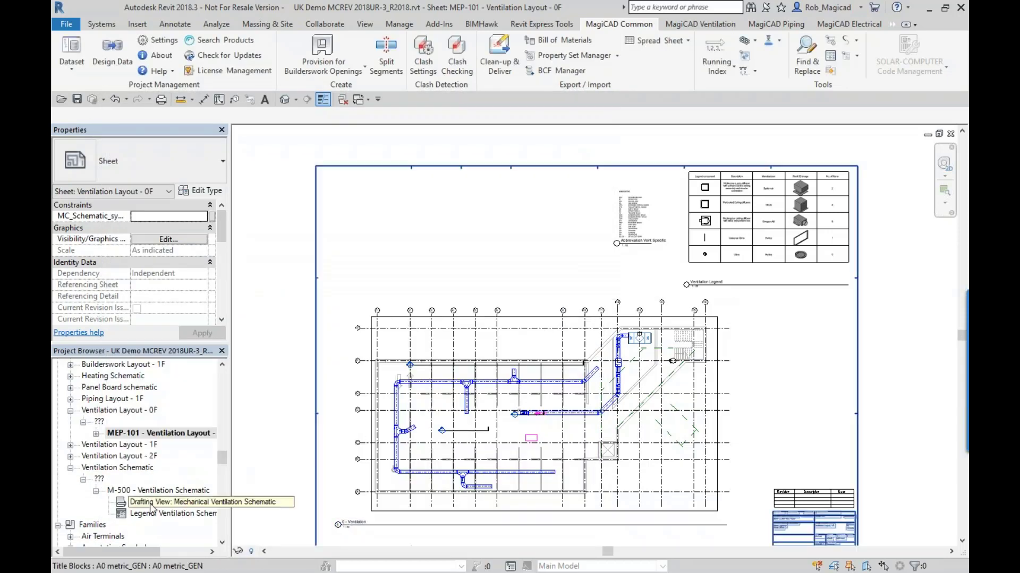
- Open the new sheets MEP-102 and MEP-103 and check the floor plan and legend viewports placed on them
{"action": "double_click", "coordinate": [96, 447]}
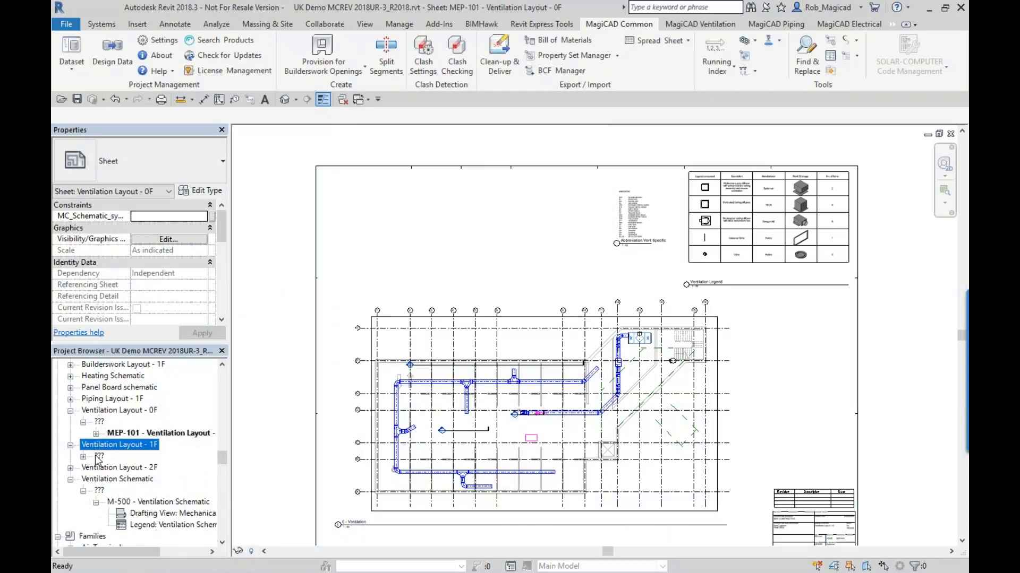
{"action": "left_click", "coordinate": [84, 457]}
{"action": "left_click", "coordinate": [134, 468]}
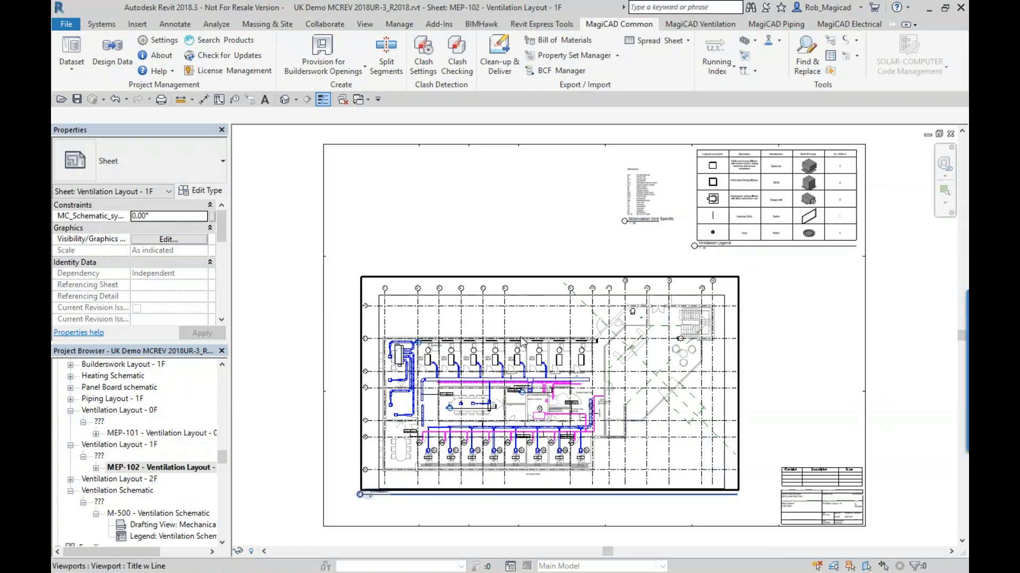
{"action": "left_click", "coordinate": [71, 479]}
{"action": "double_click", "coordinate": [135, 503]}
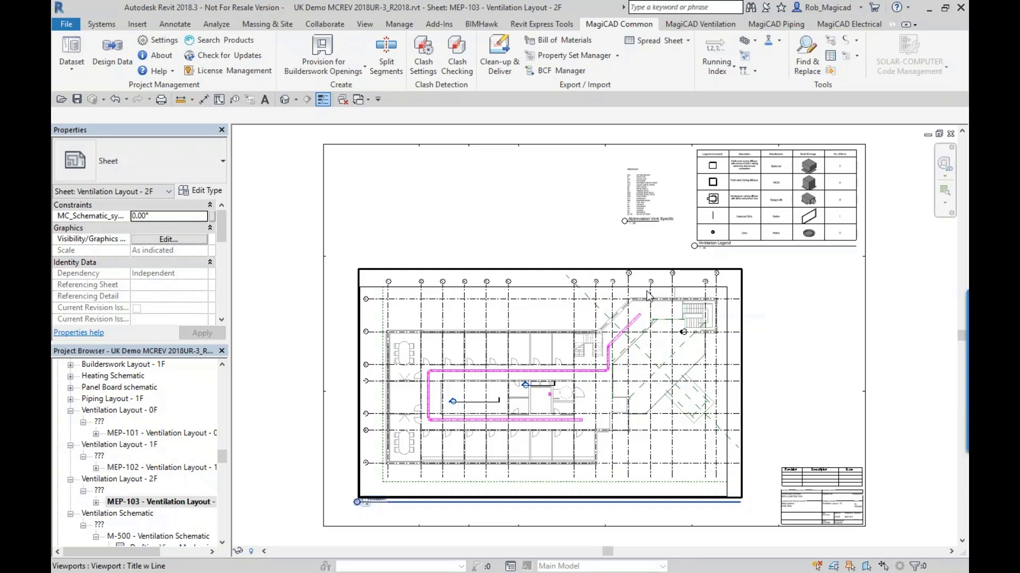
{"action": "left_click", "coordinate": [698, 201]}
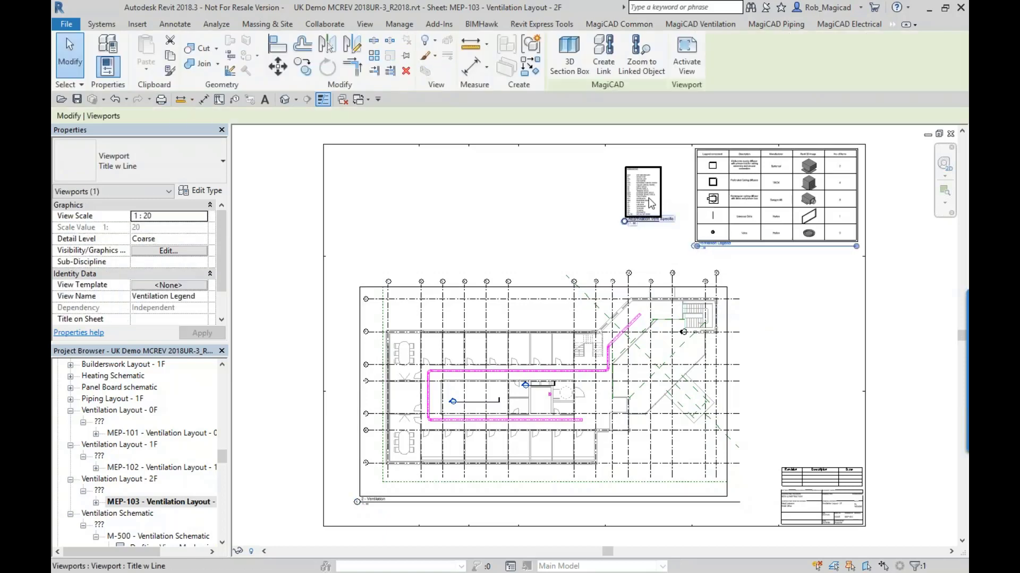
{"action": "left_click", "coordinate": [442, 389]}
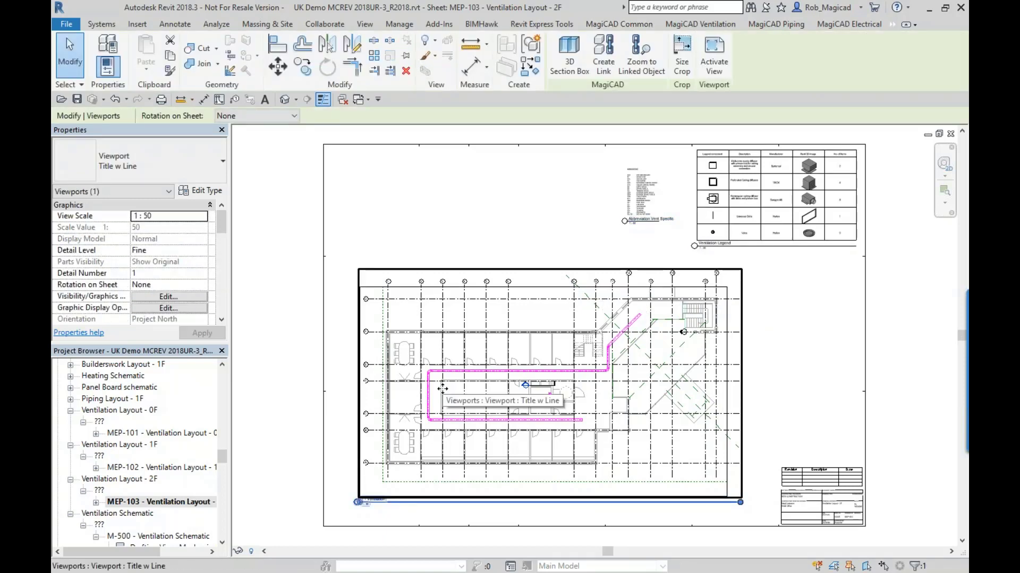
{"action": "left_click", "coordinate": [456, 258]}
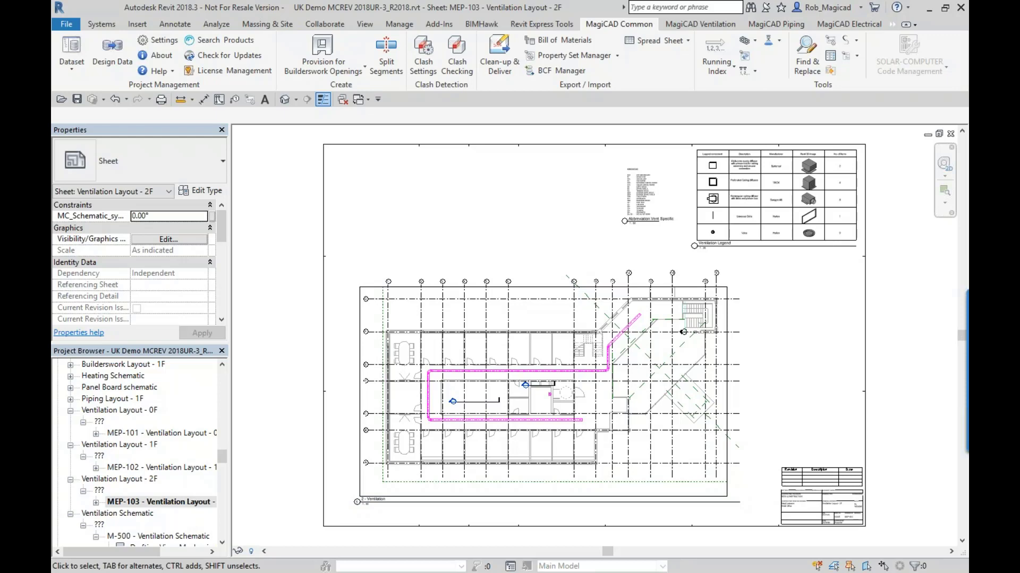
- Switch to the PowerPoint presentation, start the slide show from the Information Online slide, and advance to the closing slide
{"action": "key", "text": "alt+Tab"}
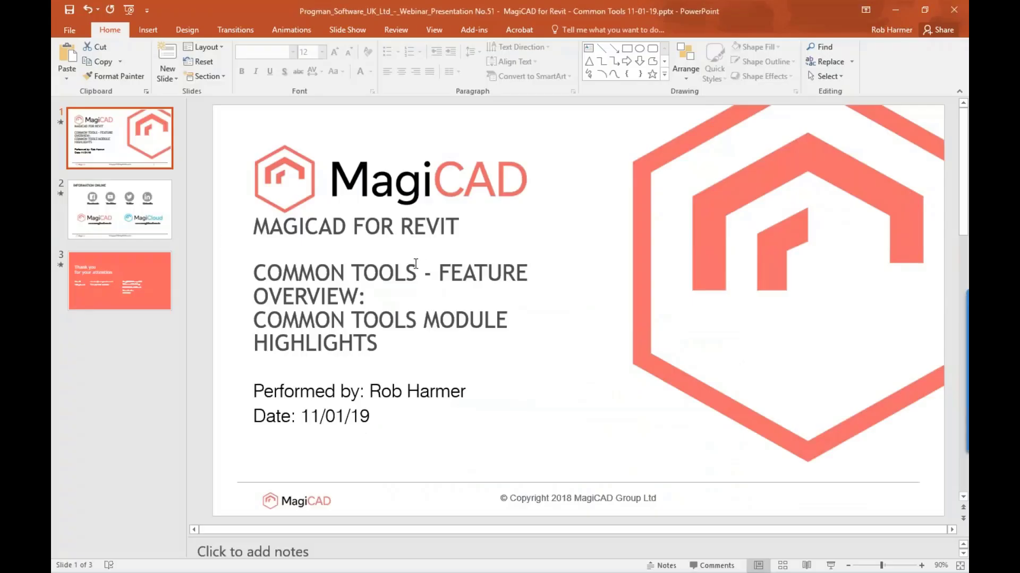
{"action": "left_click", "coordinate": [95, 222]}
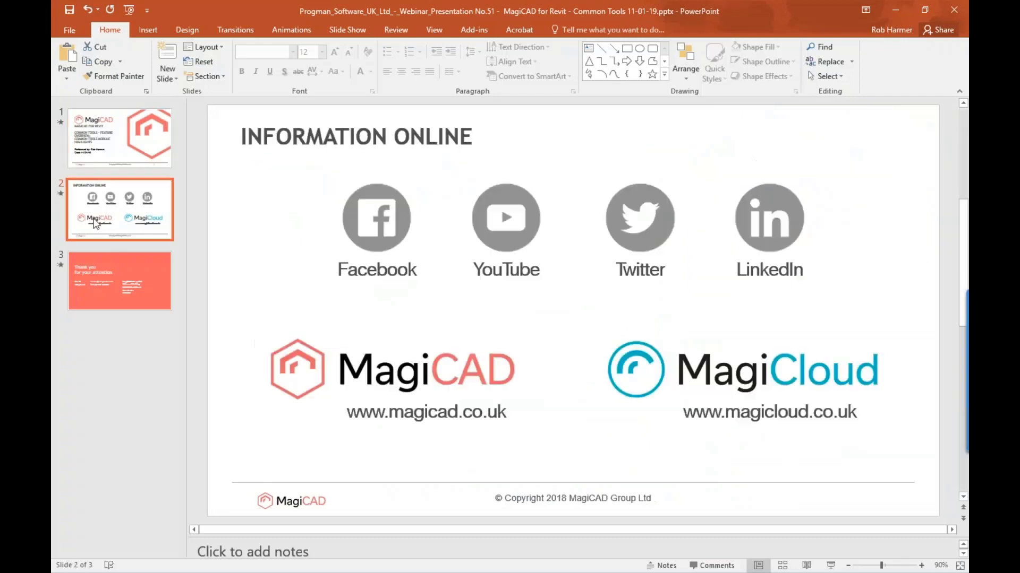
{"action": "left_click", "coordinate": [830, 565]}
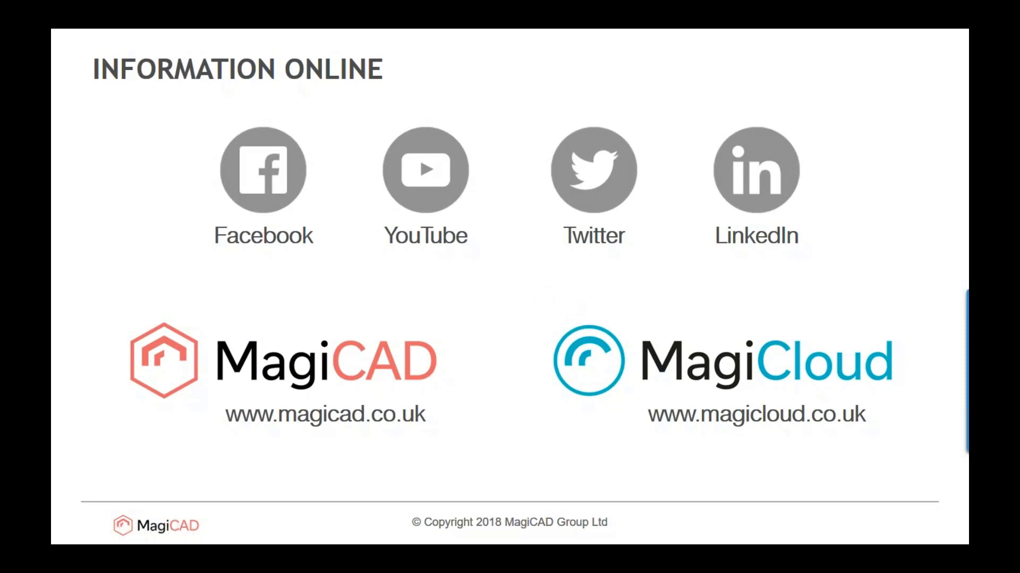
{"action": "key", "text": "Right"}
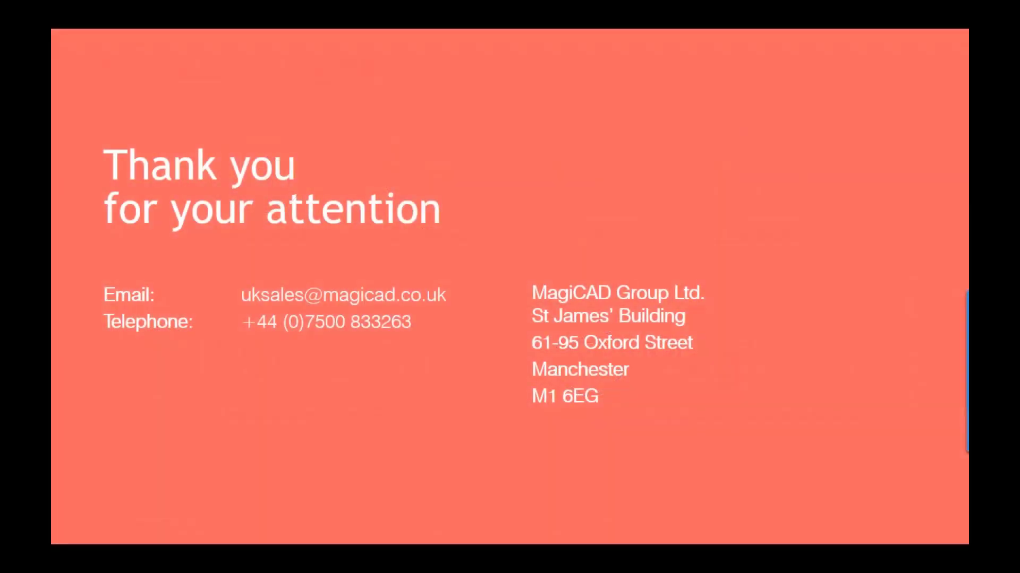